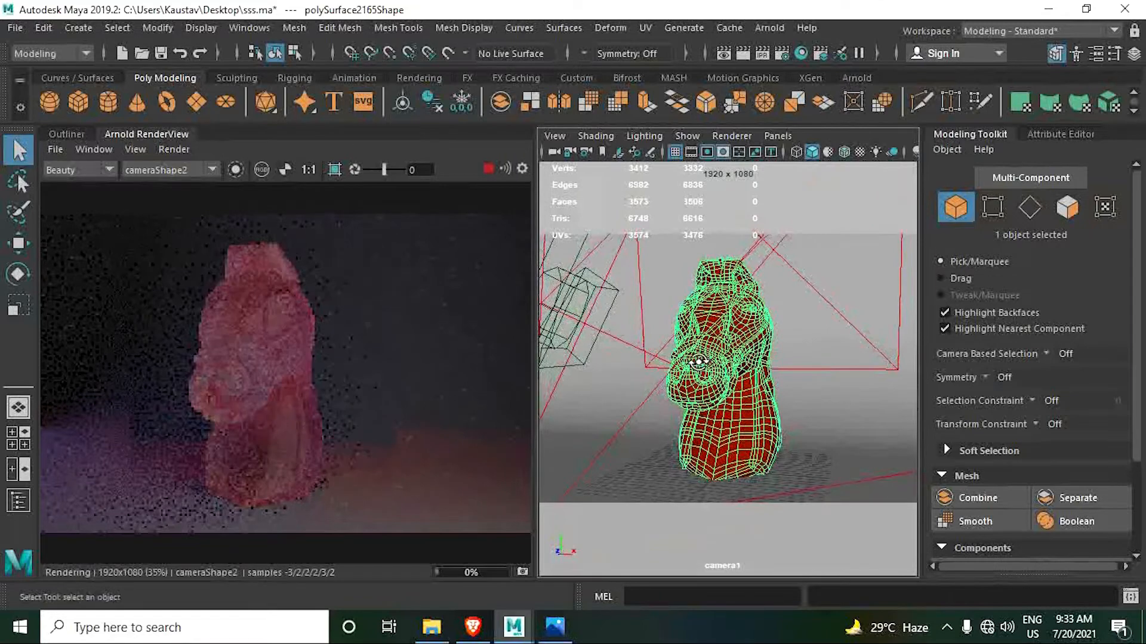
# - Orbit the camera around the horse head to view its translucent render from different angles
pyautogui.keyDown('alt'); pyautogui.moveTo(713, 375); pyautogui.dragTo(776, 373); pyautogui.keyUp('alt')
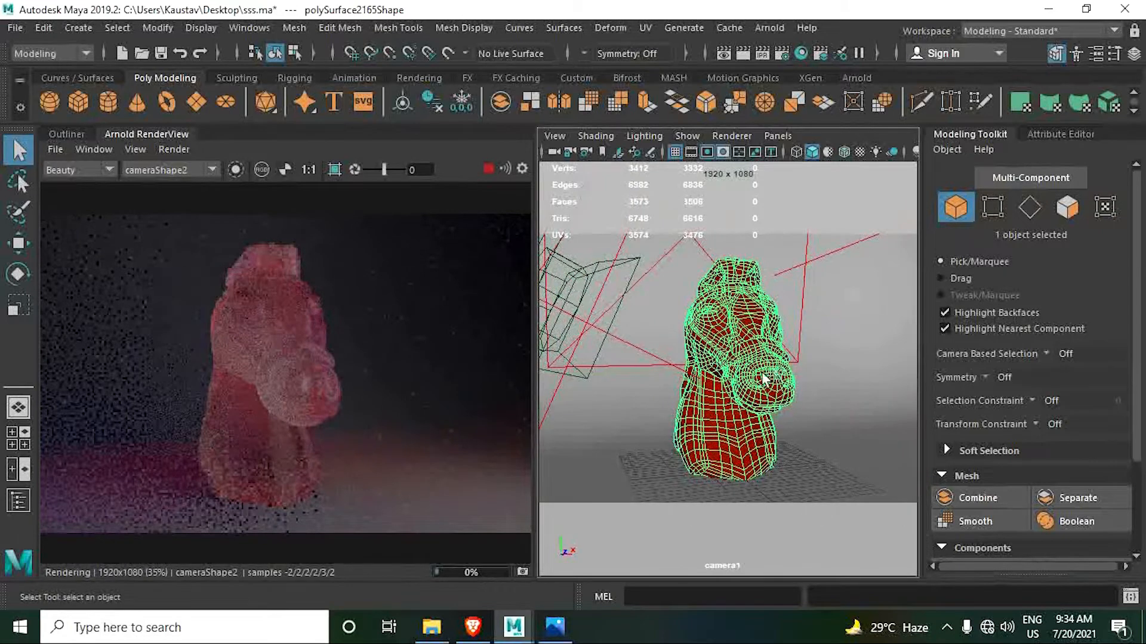
pyautogui.keyDown('alt'); pyautogui.moveTo(713, 375); pyautogui.dragTo(776, 372); pyautogui.keyUp('alt')
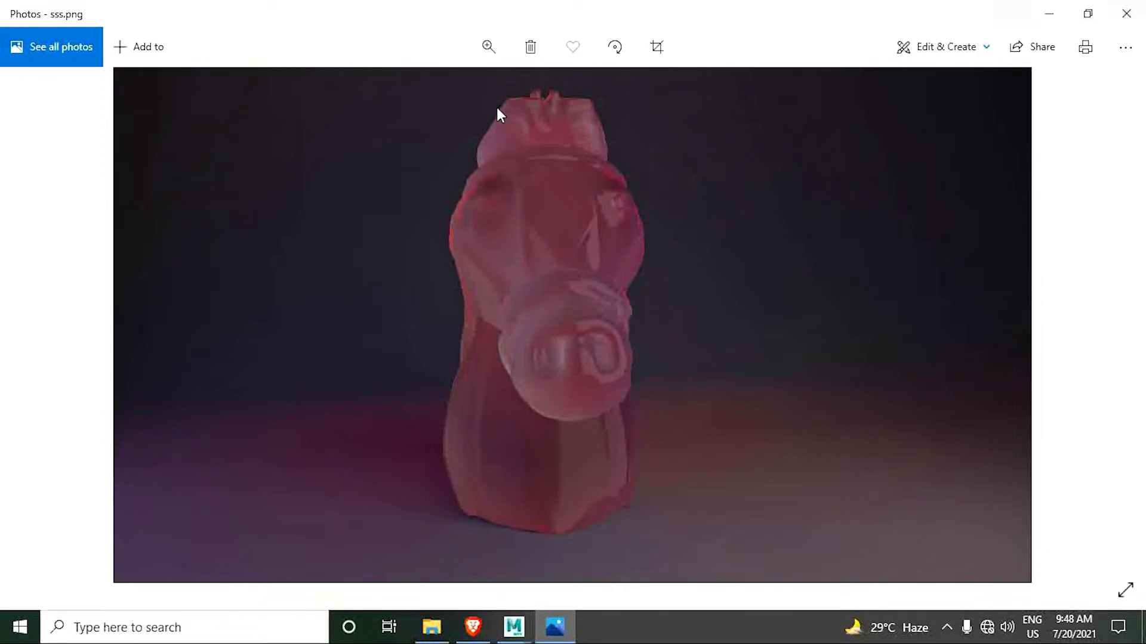
# - Switch to Photos and examine the head, ears and muzzle of the rendered horse in sss.png up close
pyautogui.click(487, 45)
pyautogui.moveTo(409, 91); pyautogui.dragTo(458, 92)
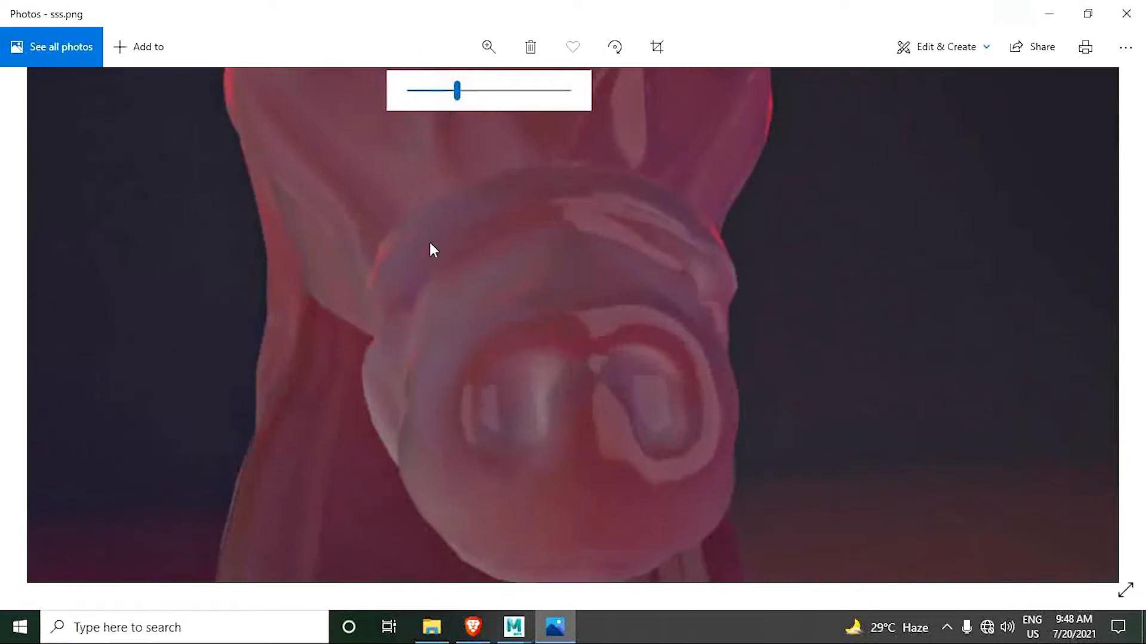
pyautogui.moveTo(430, 244); pyautogui.dragTo(407, 414)
pyautogui.moveTo(397, 259); pyautogui.dragTo(396, 327)
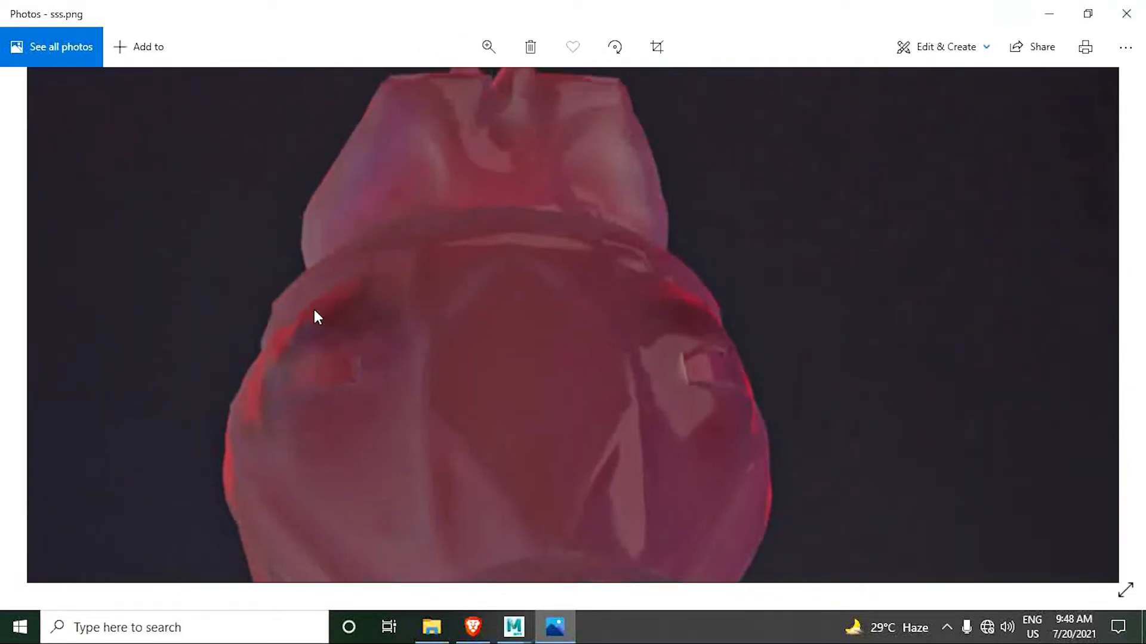
pyautogui.moveTo(536, 363)
pyautogui.mouseDown()
pyautogui.moveTo(488, 331)
pyautogui.moveTo(507, 247)
pyautogui.mouseUp()
pyautogui.moveTo(448, 342); pyautogui.dragTo(508, 271)
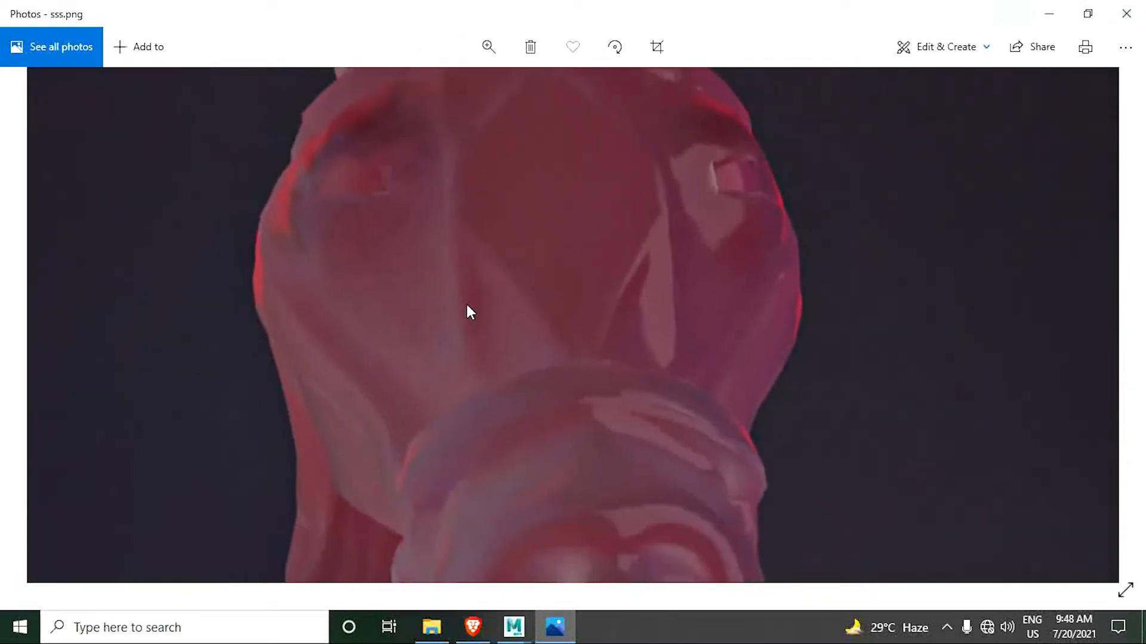
pyautogui.moveTo(466, 304); pyautogui.dragTo(498, 242)
pyautogui.moveTo(504, 339); pyautogui.dragTo(509, 264)
pyautogui.moveTo(531, 321); pyautogui.dragTo(539, 261)
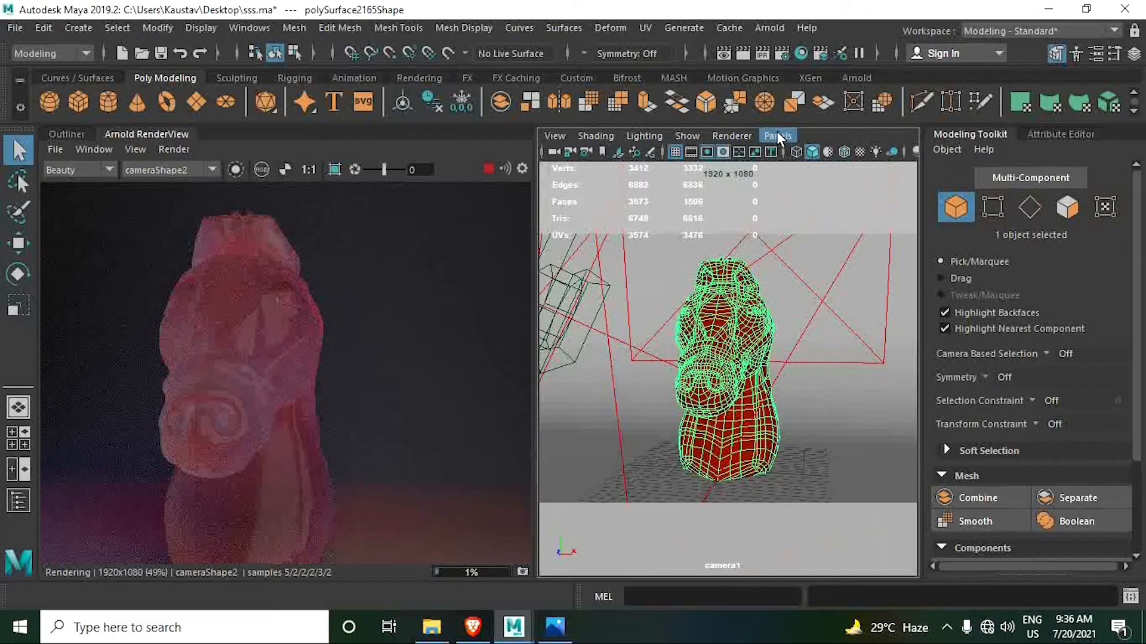
# - Switch the Maya viewport from camera1 to the persp camera and look at the scene setup
pyautogui.click(777, 136)
pyautogui.moveTo(789, 157)
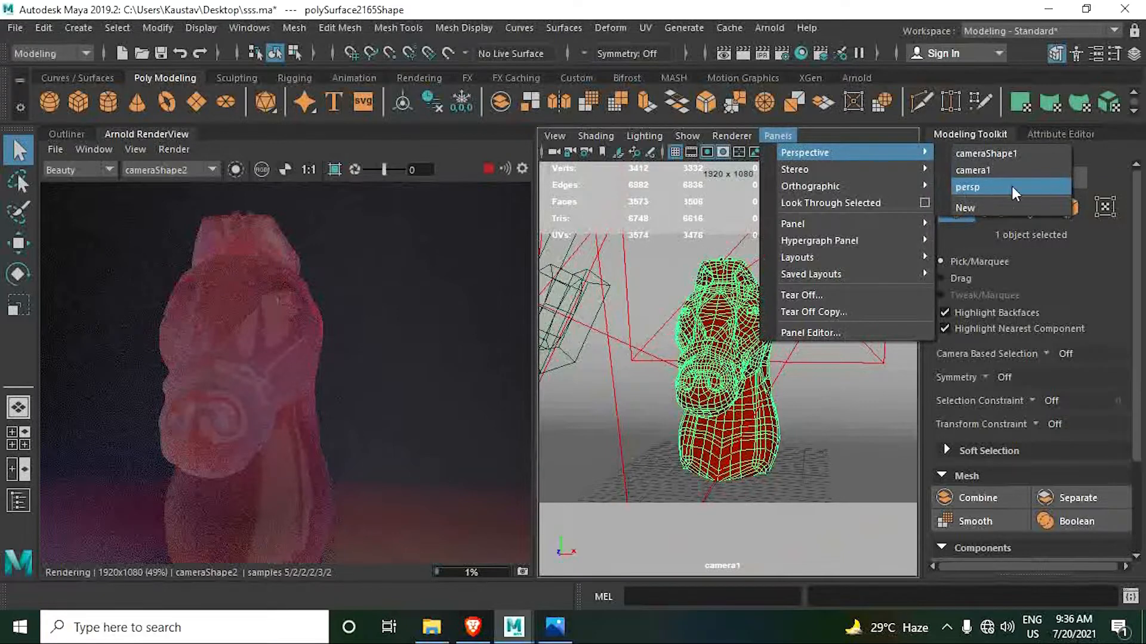
pyautogui.click(993, 186)
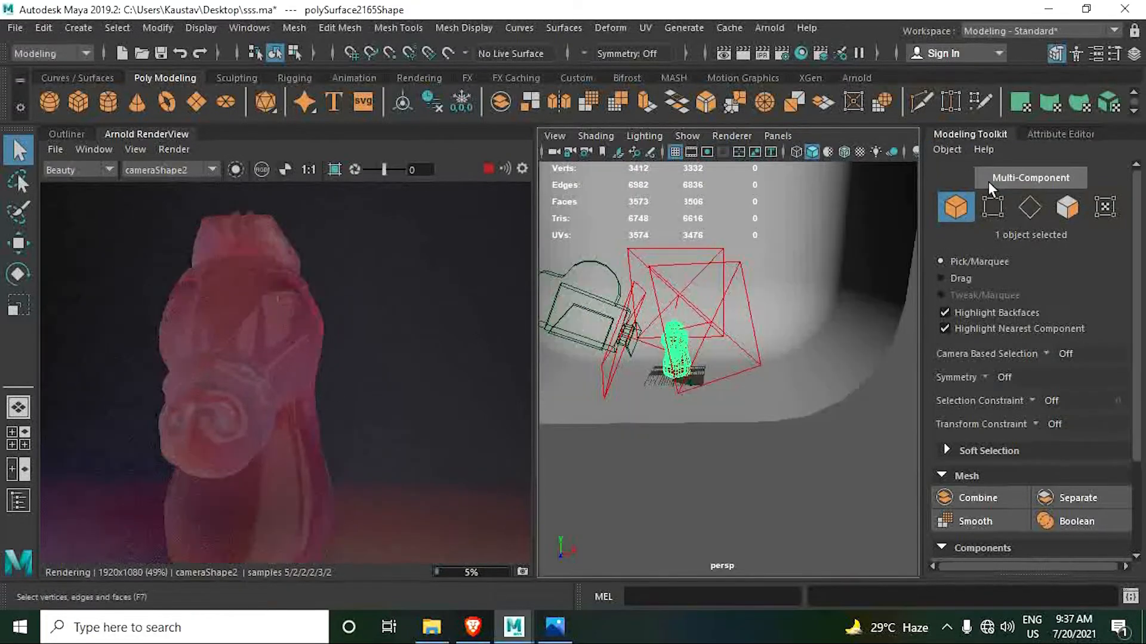
pyautogui.keyDown('alt'); pyautogui.moveTo(766, 339); pyautogui.dragTo(755, 344); pyautogui.keyUp('alt')
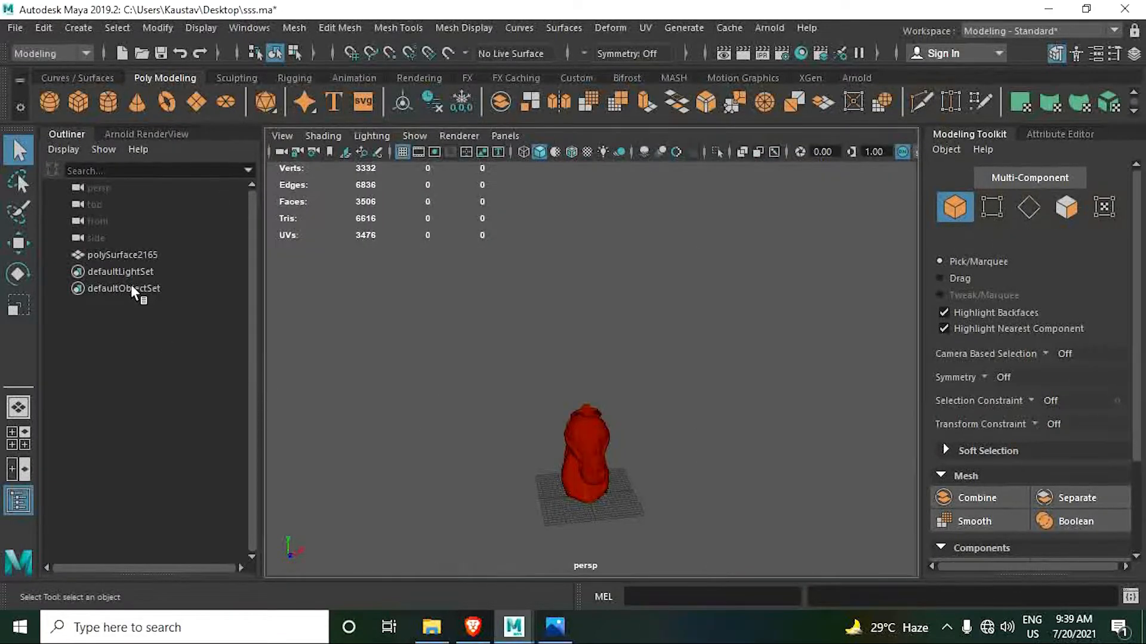
# - Rename the polySurface2165 mesh as Horse_Head and delete the Horse_SSS material in the Hypershade
pyautogui.click(124, 257)
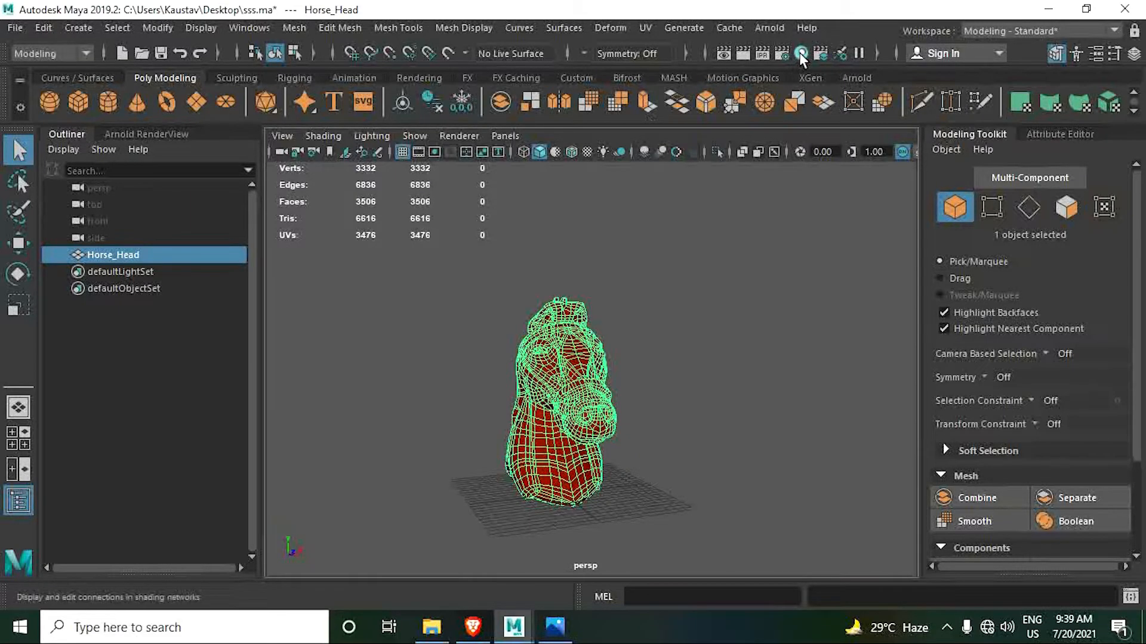
pyautogui.click(800, 52)
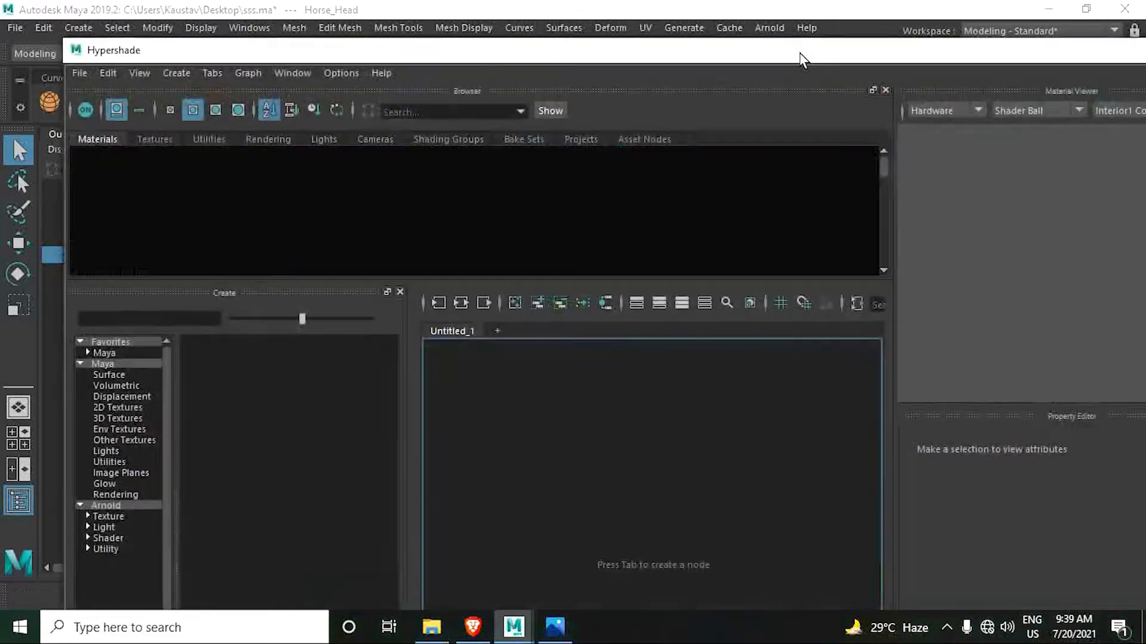
pyautogui.click(100, 191)
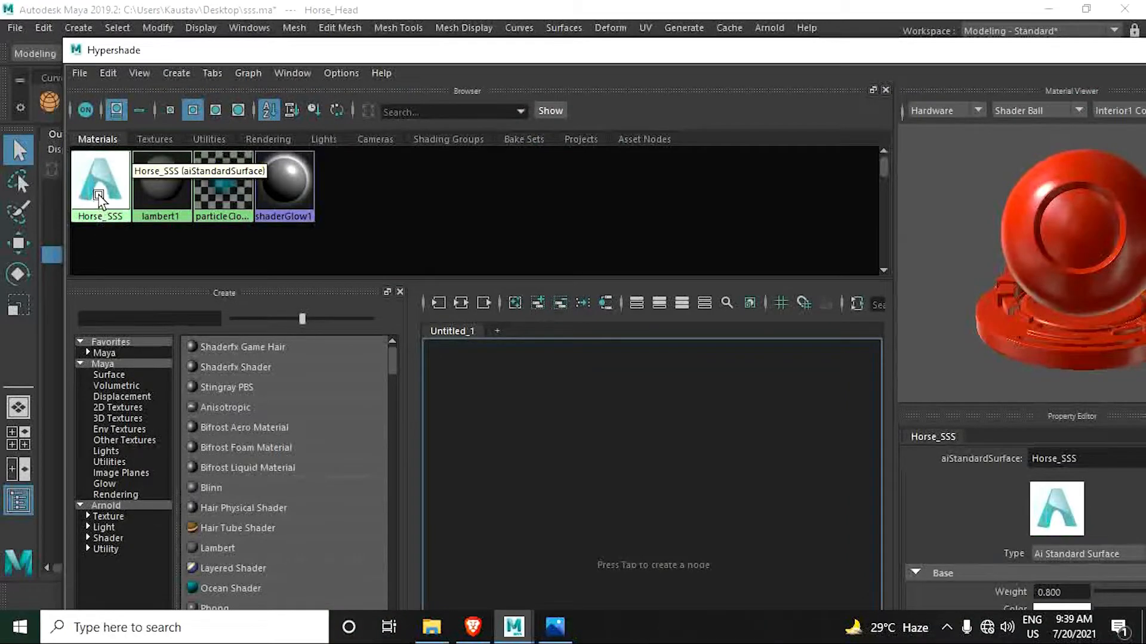
pyautogui.click(103, 216)
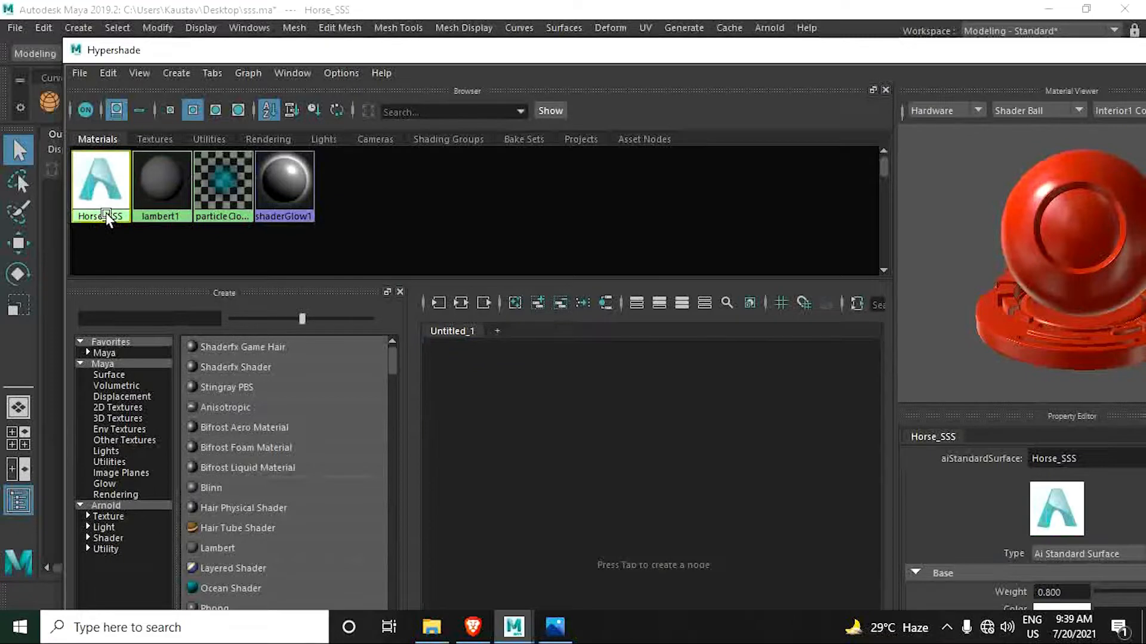
pyautogui.press('Delete')
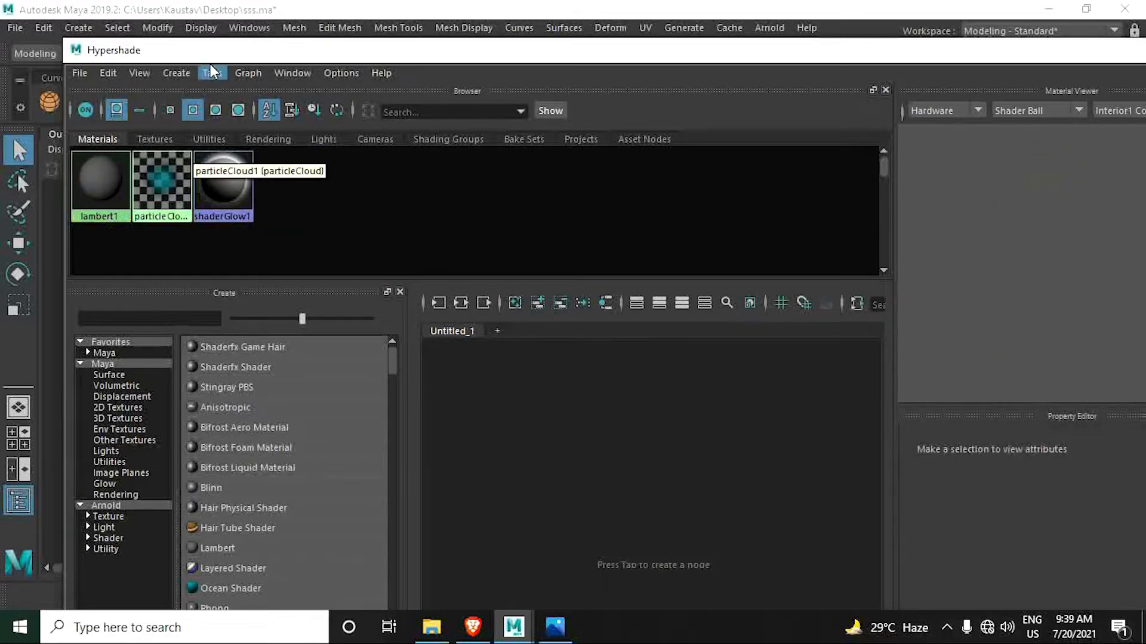
pyautogui.moveTo(384, 51); pyautogui.dragTo(561, 117)
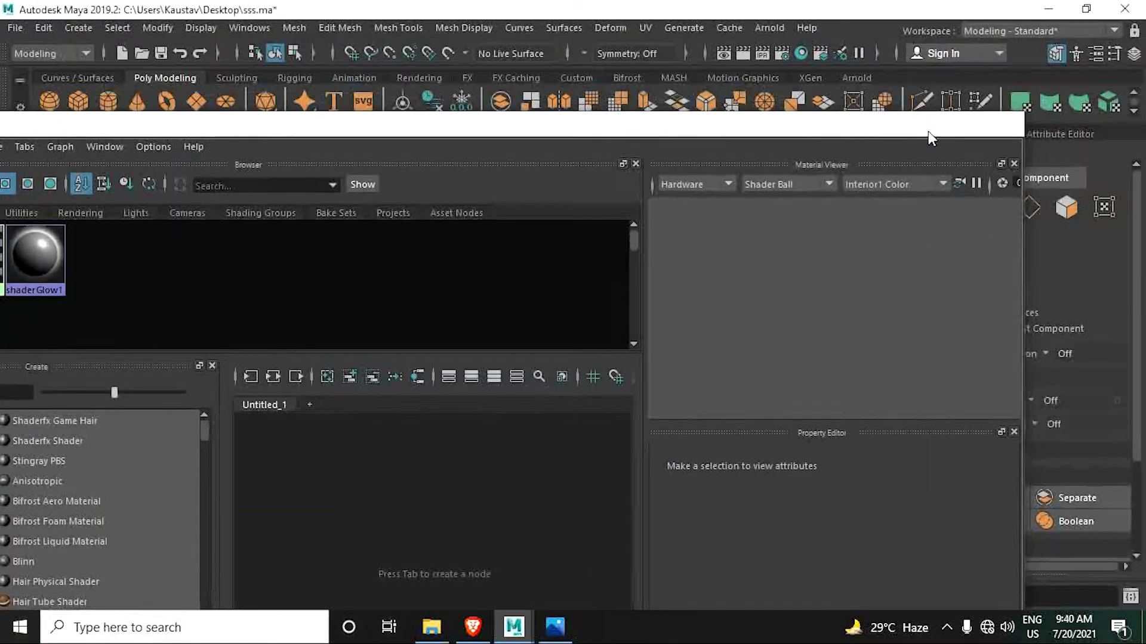
pyautogui.click(928, 124)
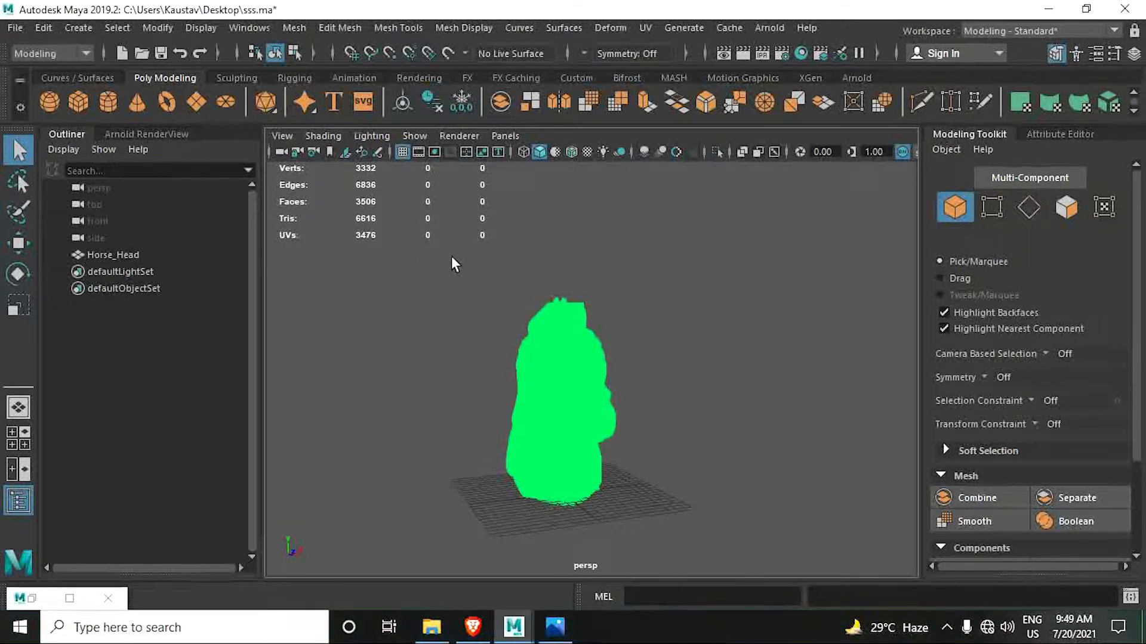
# - Assign a new Arnold aiStandardSurface material to the Horse_Head mesh
pyautogui.moveTo(453, 259); pyautogui.dragTo(685, 542)
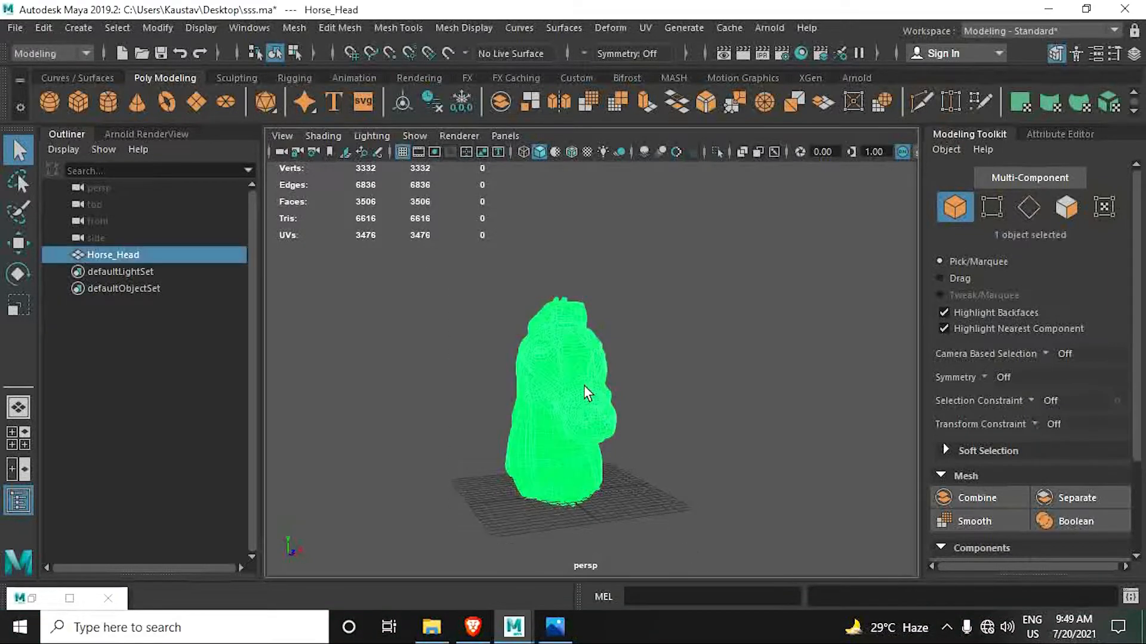
pyautogui.moveTo(580, 392); pyautogui.dragTo(571, 596, button='right')
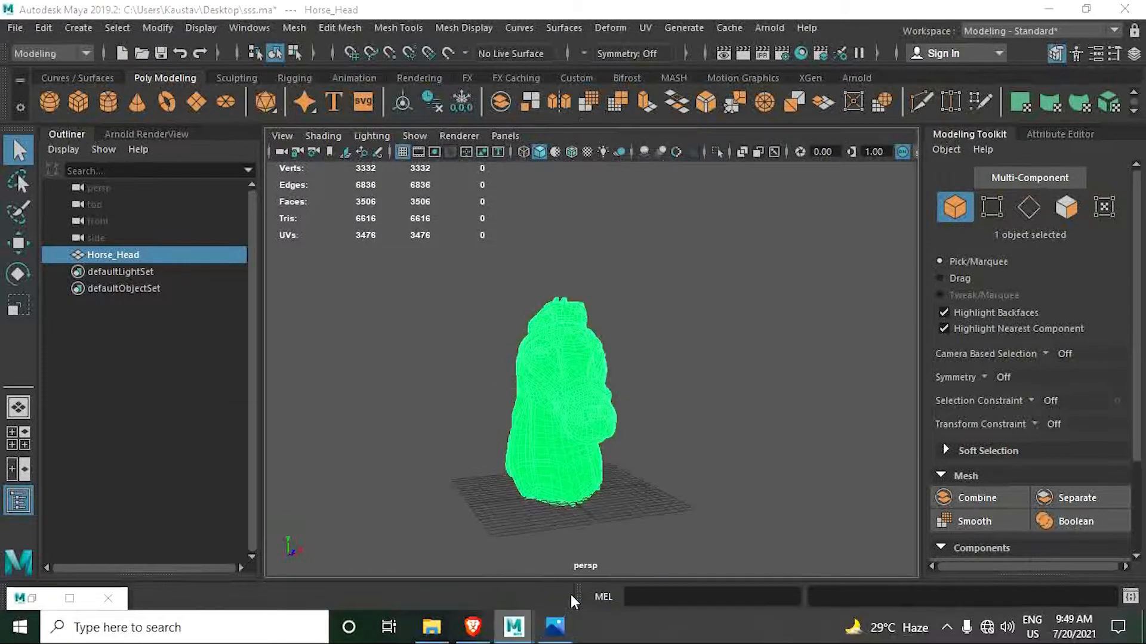
pyautogui.click(438, 343)
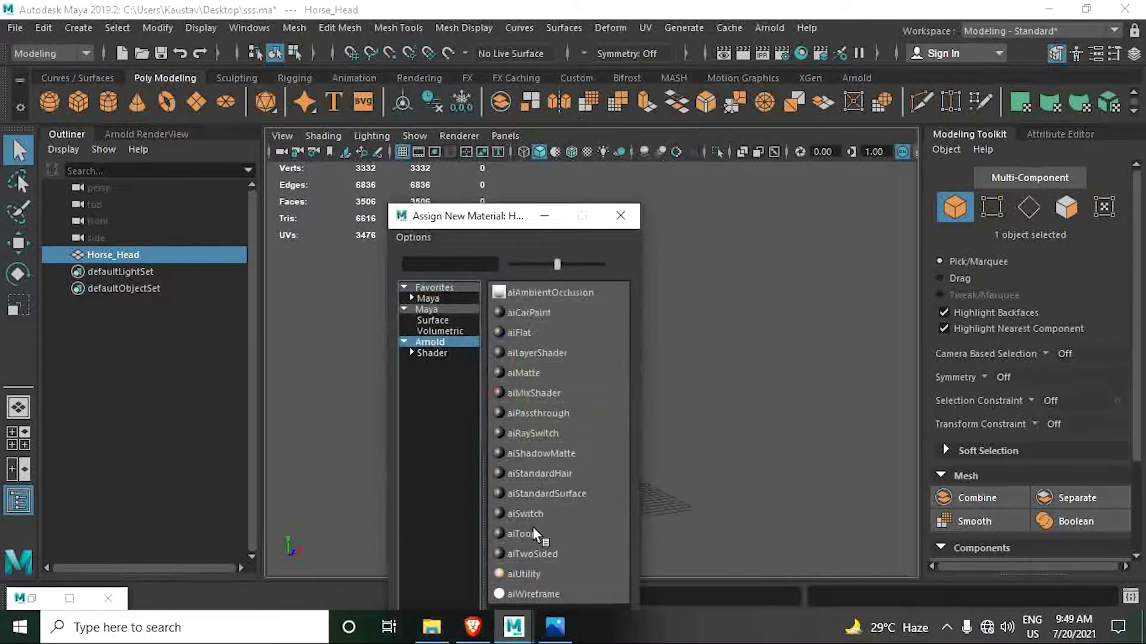
pyautogui.click(540, 493)
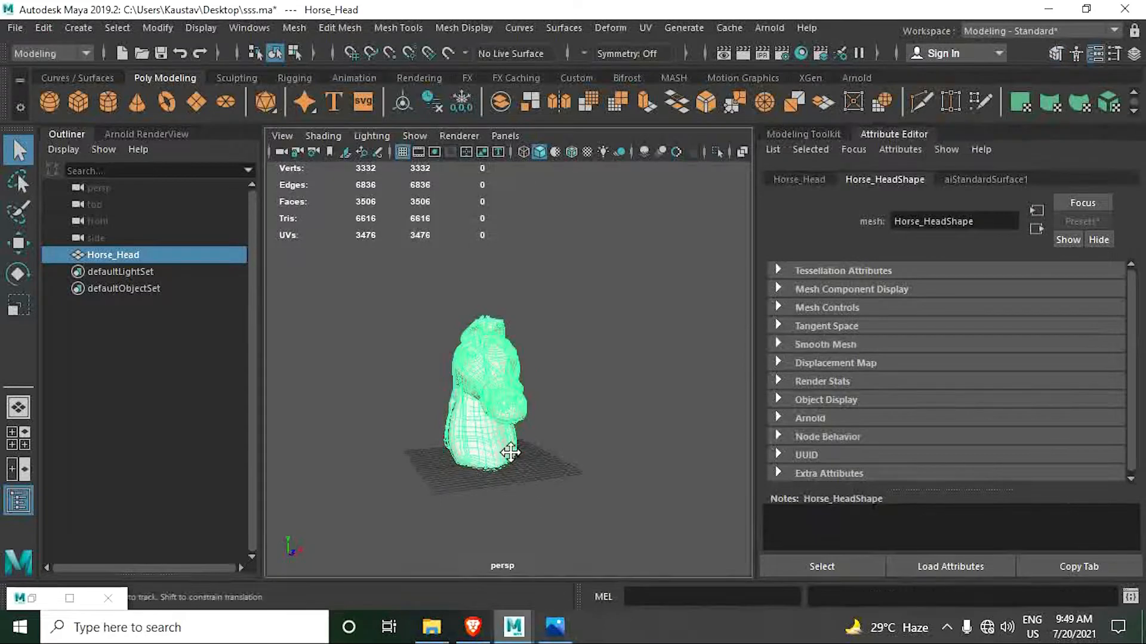
# - Rename the horse head's aiStandardSurface1 material as Horse_Glass_Head
pyautogui.keyDown('alt'); pyautogui.moveTo(528, 478); pyautogui.dragTo(505, 433); pyautogui.keyUp('alt')
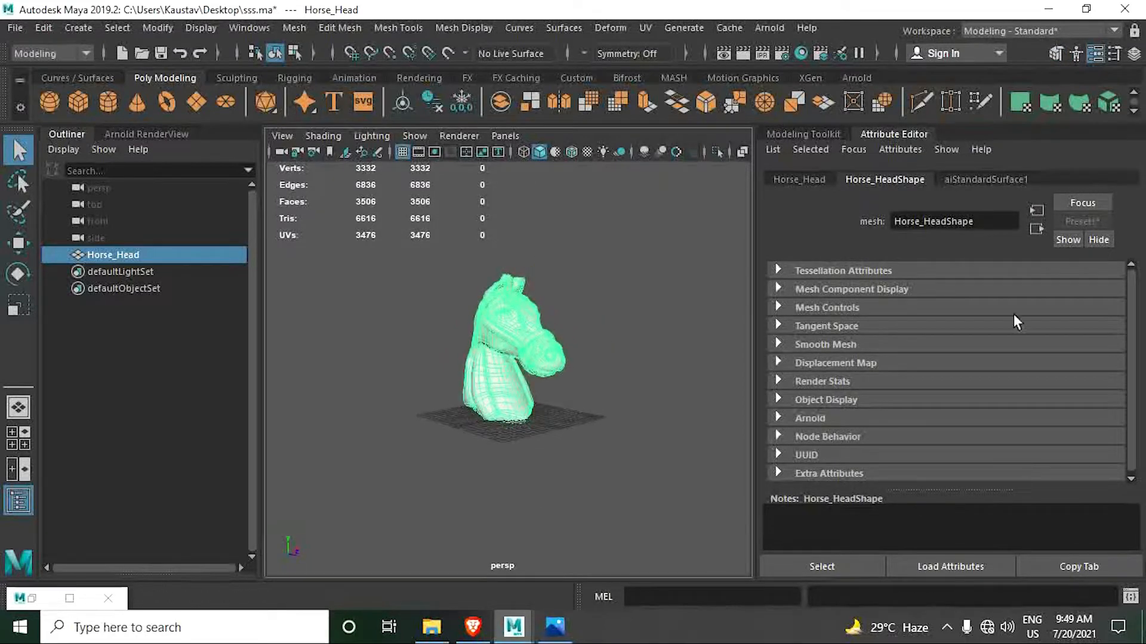
pyautogui.click(992, 181)
pyautogui.moveTo(1003, 222); pyautogui.dragTo(865, 231)
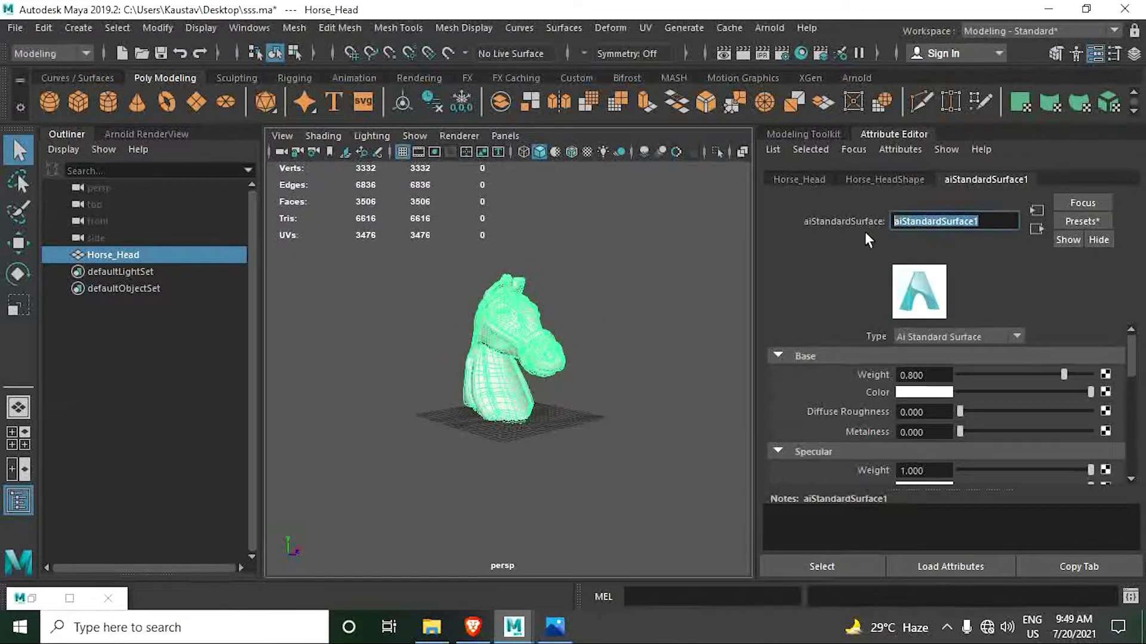
pyautogui.write('Horse')
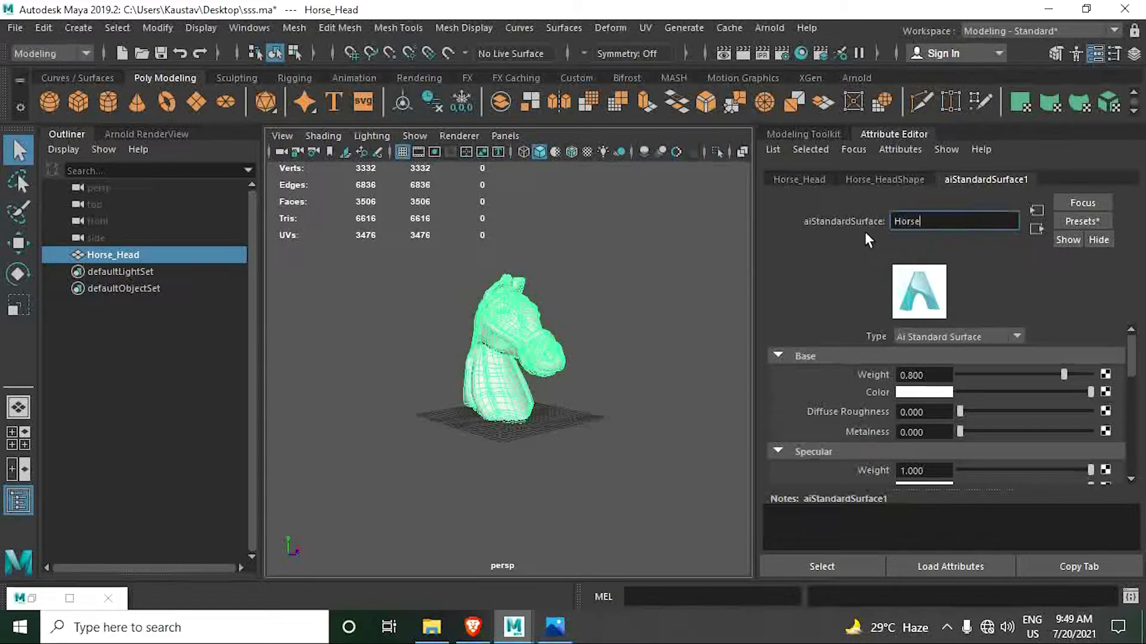
pyautogui.write('_Glass_Head')
pyautogui.press('Return')
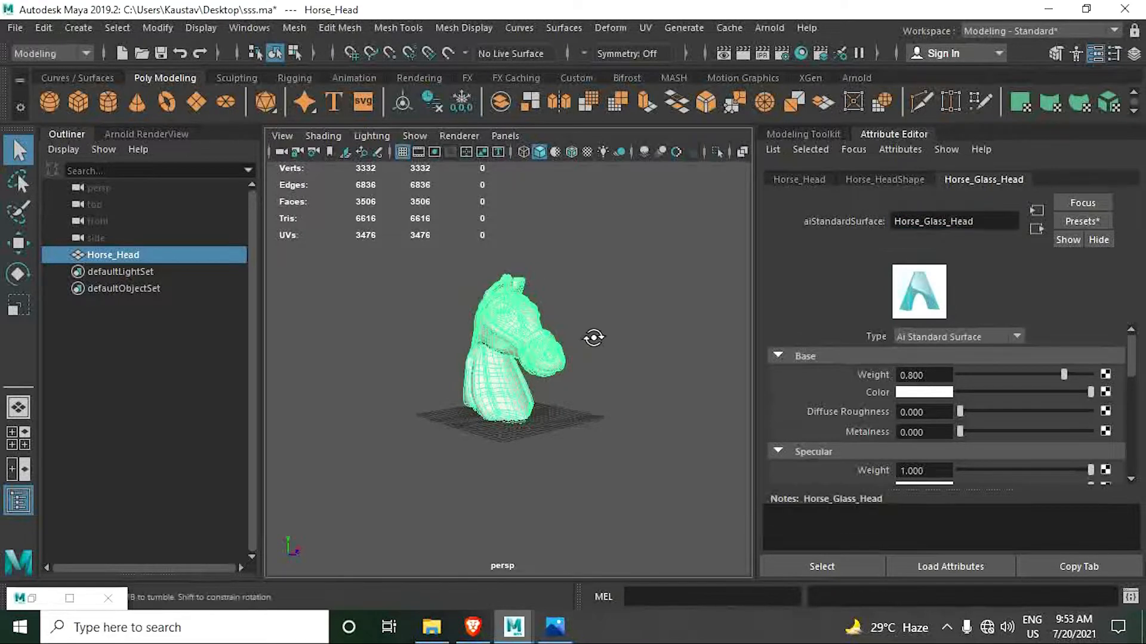
pyautogui.keyDown('alt'); pyautogui.moveTo(593, 337); pyautogui.dragTo(529, 333); pyautogui.keyUp('alt')
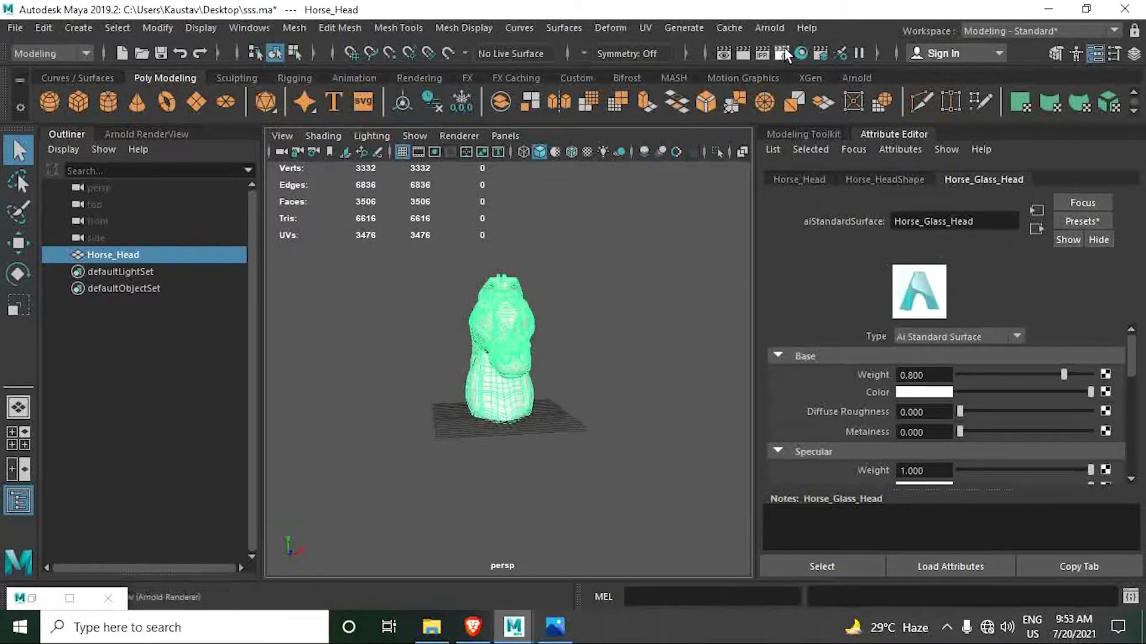
# - Open the Hypershade full screen and delete the Horse_Glass_Head material, keeping its shading group in the graph
pyautogui.click(799, 53)
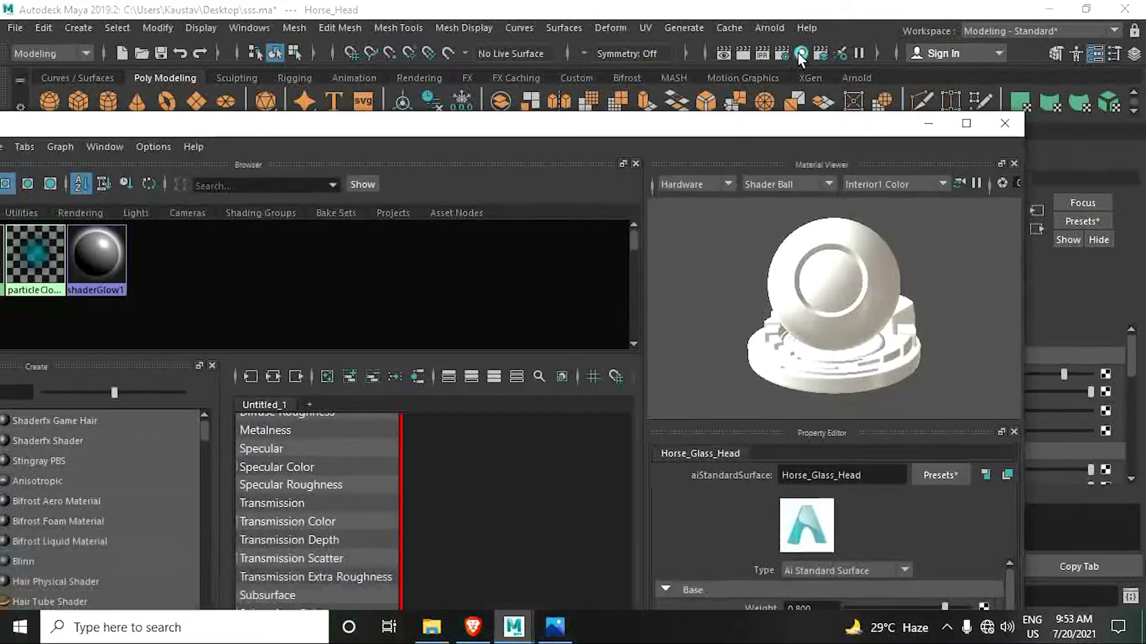
pyautogui.moveTo(299, 130); pyautogui.dragTo(572, 124)
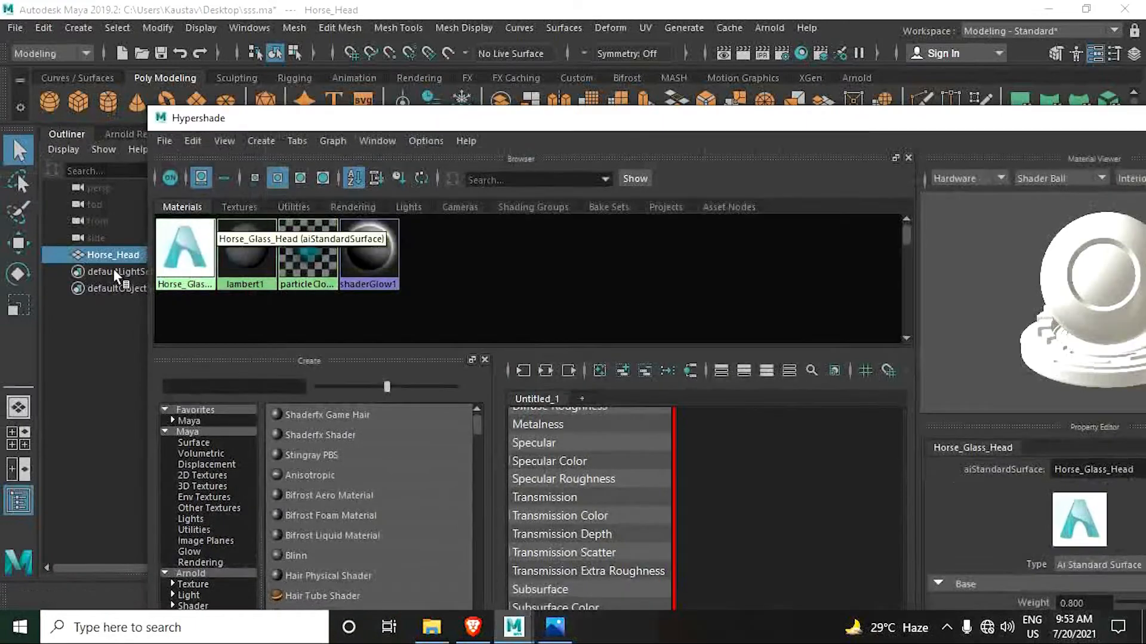
pyautogui.moveTo(184, 264); pyautogui.dragTo(182, 254, button='middle')
pyautogui.scroll(-8, 704, 525)
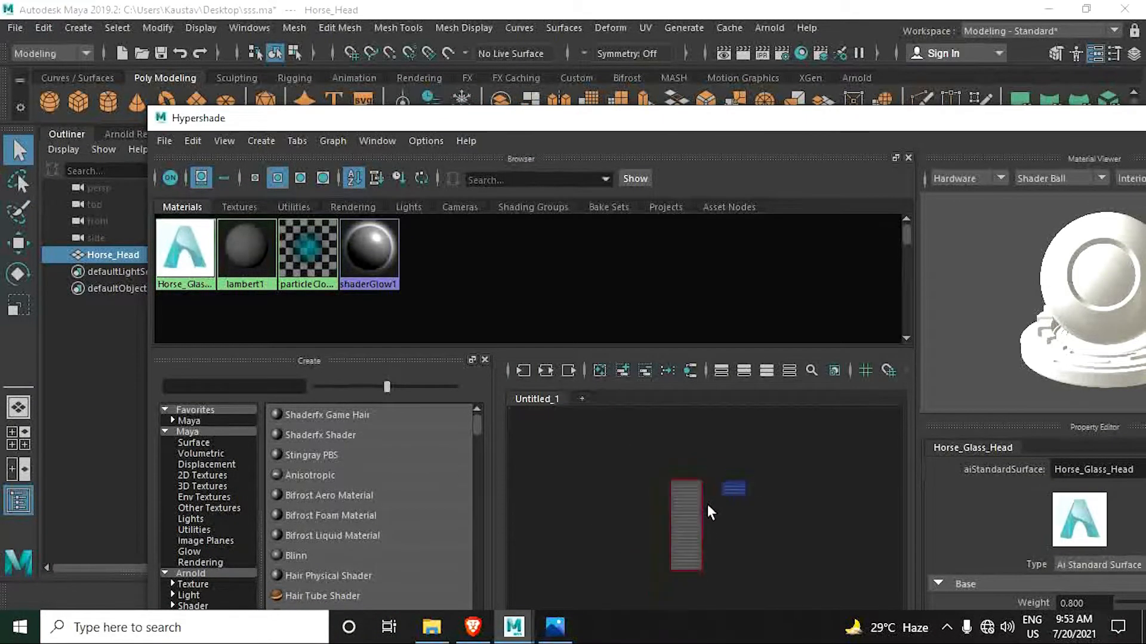
pyautogui.scroll(5, 708, 506)
pyautogui.doubleClick(1051, 118)
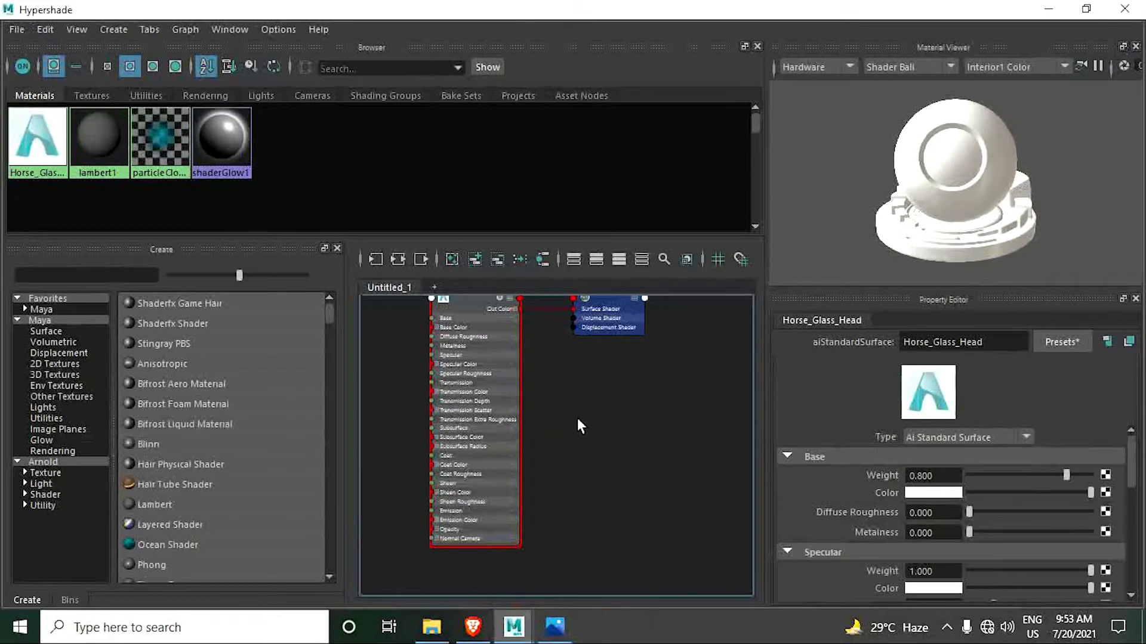
pyautogui.click(36, 145)
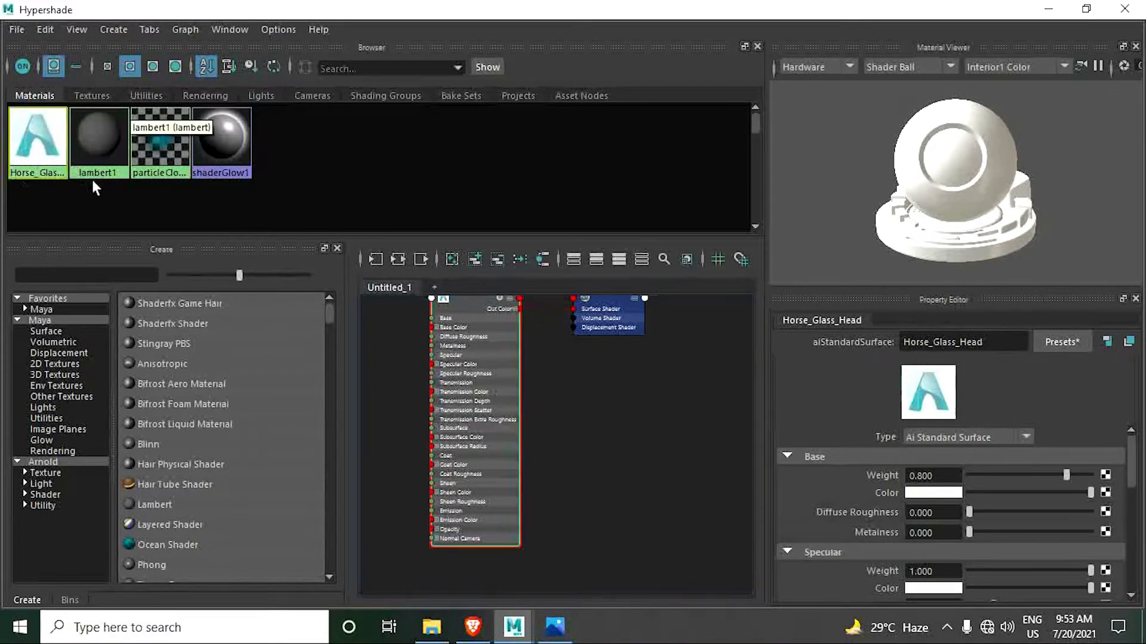
pyautogui.press('Delete')
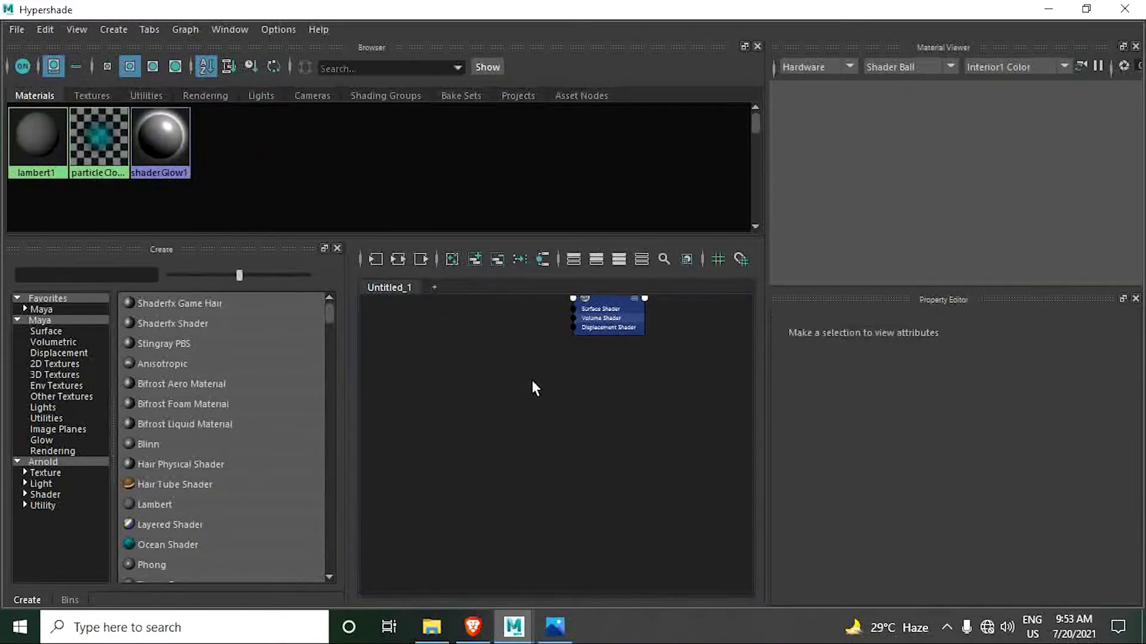
# - Create an aiStandardSurface node in the Hypershade graph beside the aiStandardSurface1SG shading group
pyautogui.keyDown('alt'); pyautogui.moveTo(531, 369); pyautogui.dragTo(516, 445, button='middle'); pyautogui.keyUp('alt')
pyautogui.scroll(2, 528, 416)
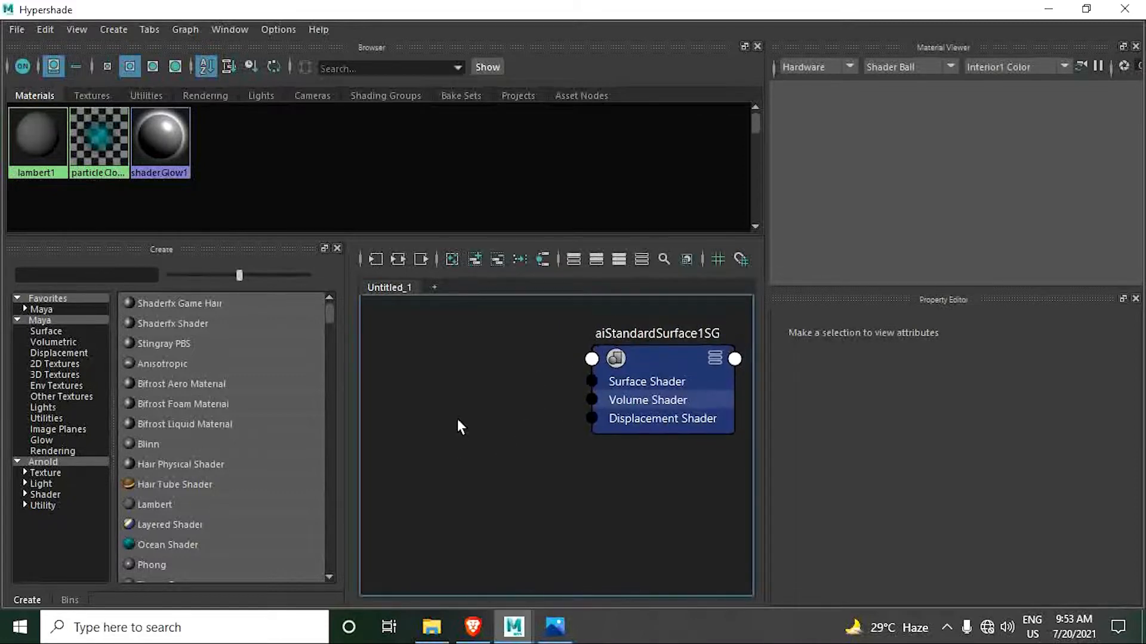
pyautogui.press('Tab')
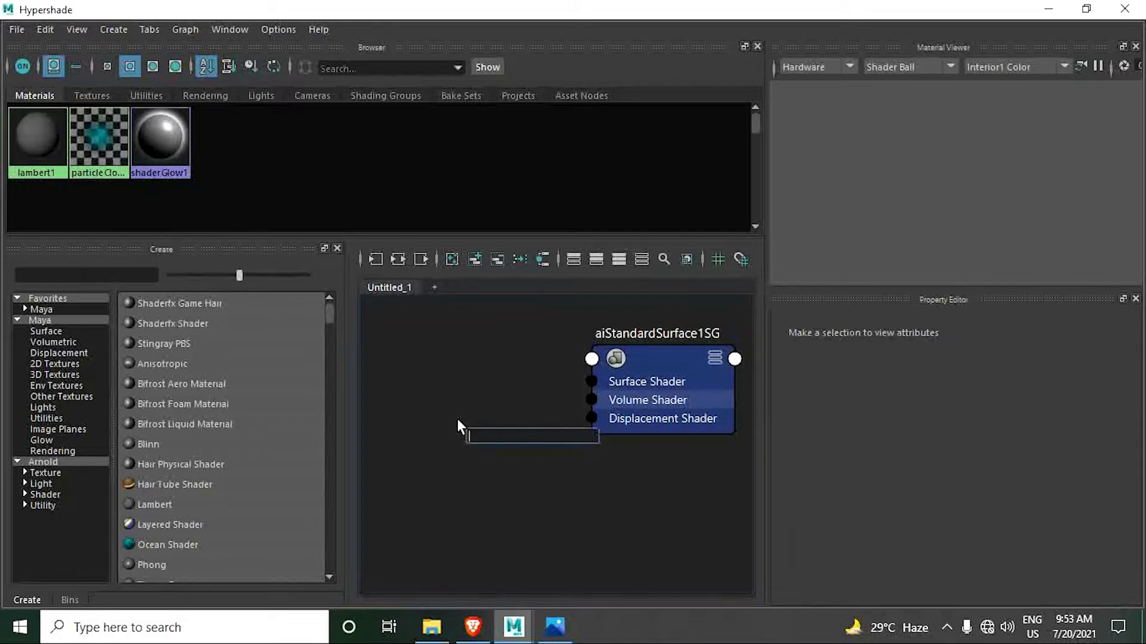
pyautogui.write('asi')
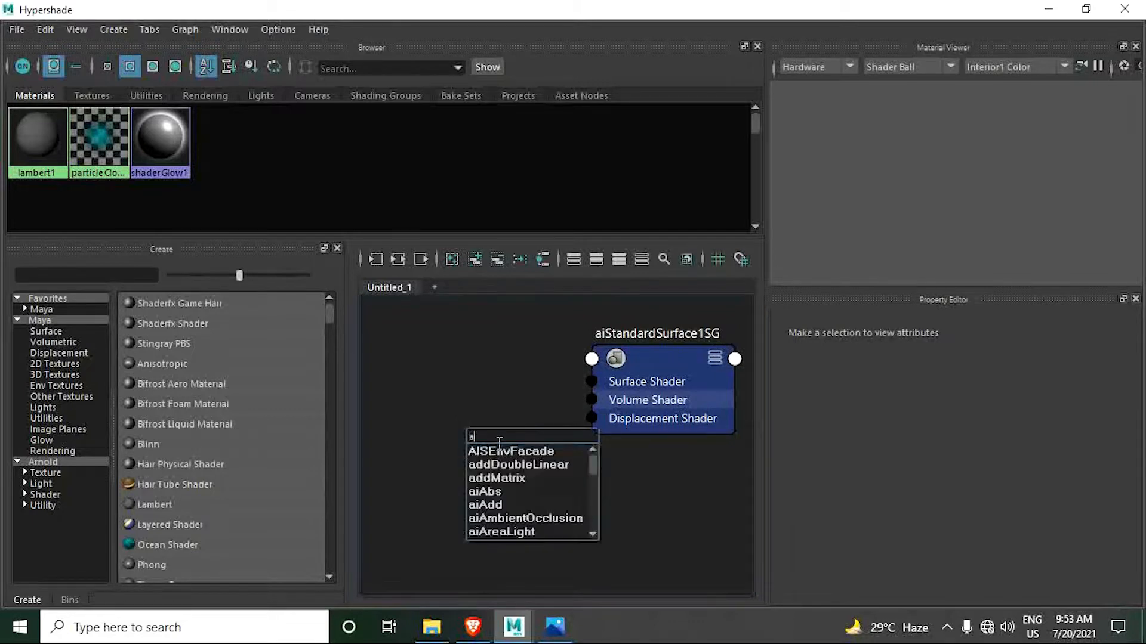
pyautogui.press('BackSpace')
pyautogui.press('BackSpace')
pyautogui.write('istandard')
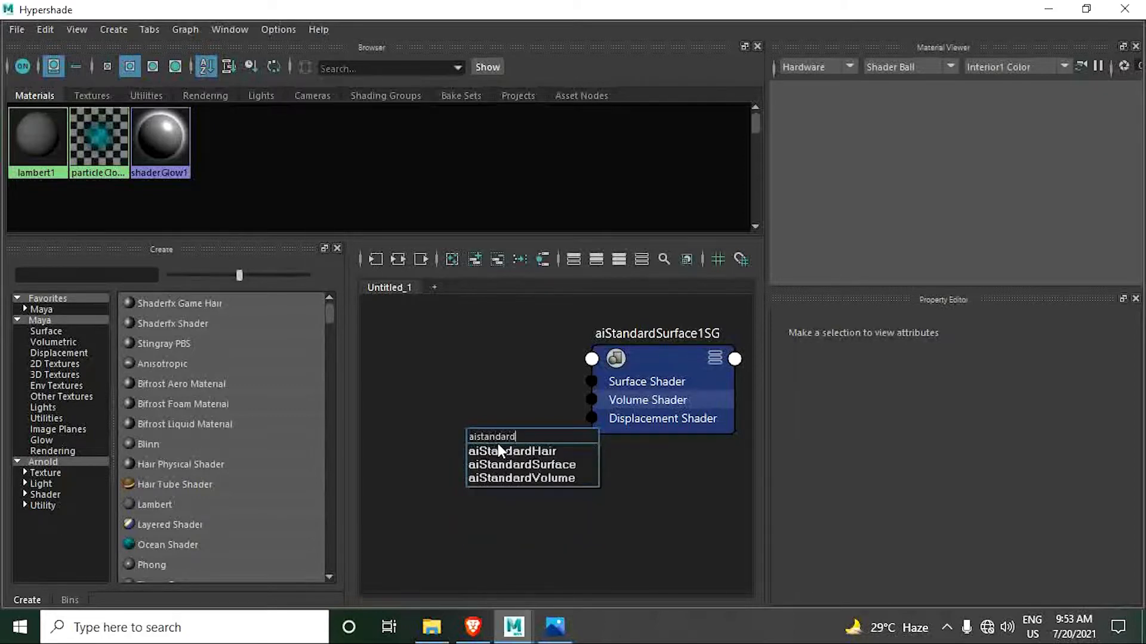
pyautogui.press('Down')
pyautogui.press('Down')
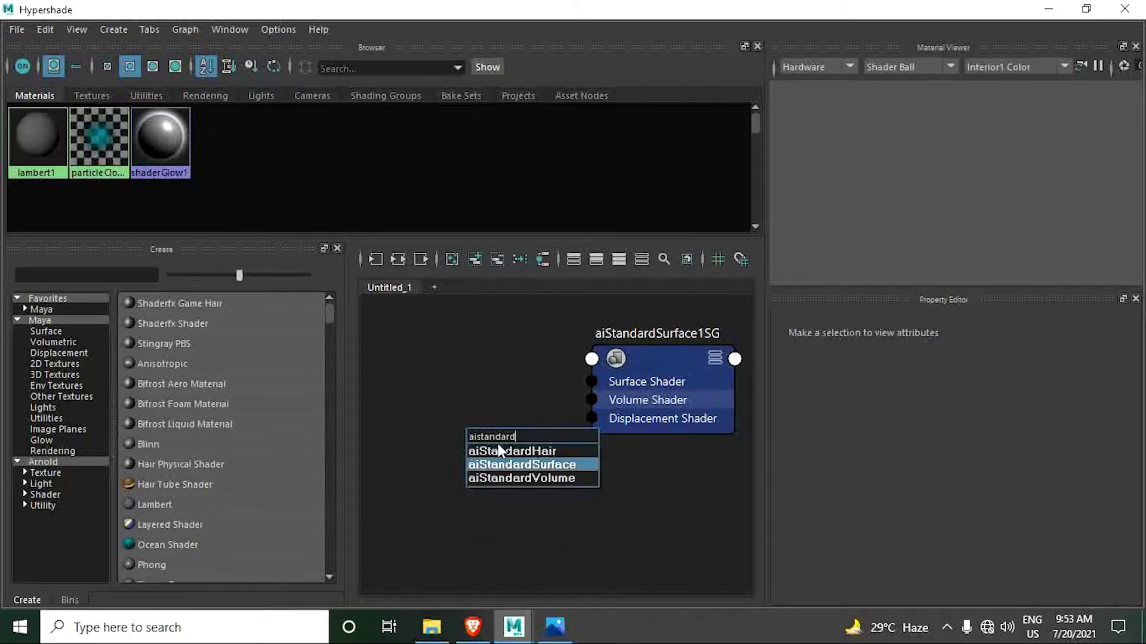
pyautogui.press('Return')
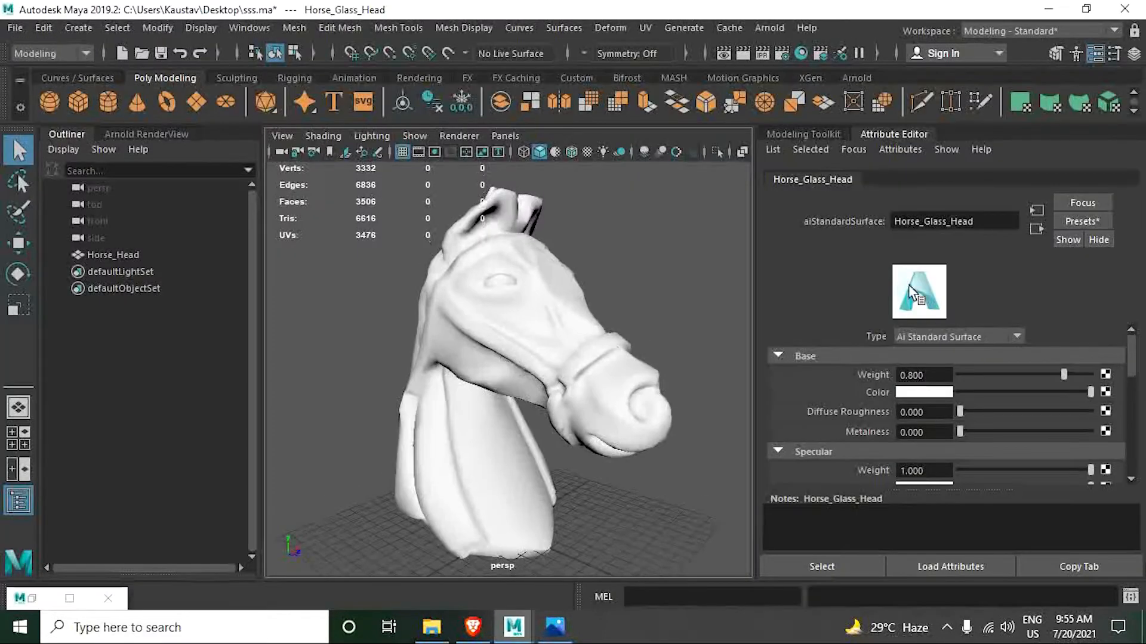
# - Draw a large polygon plane in the top view as a floor surrounding the horse head
pyautogui.scroll(-5, 569, 311)
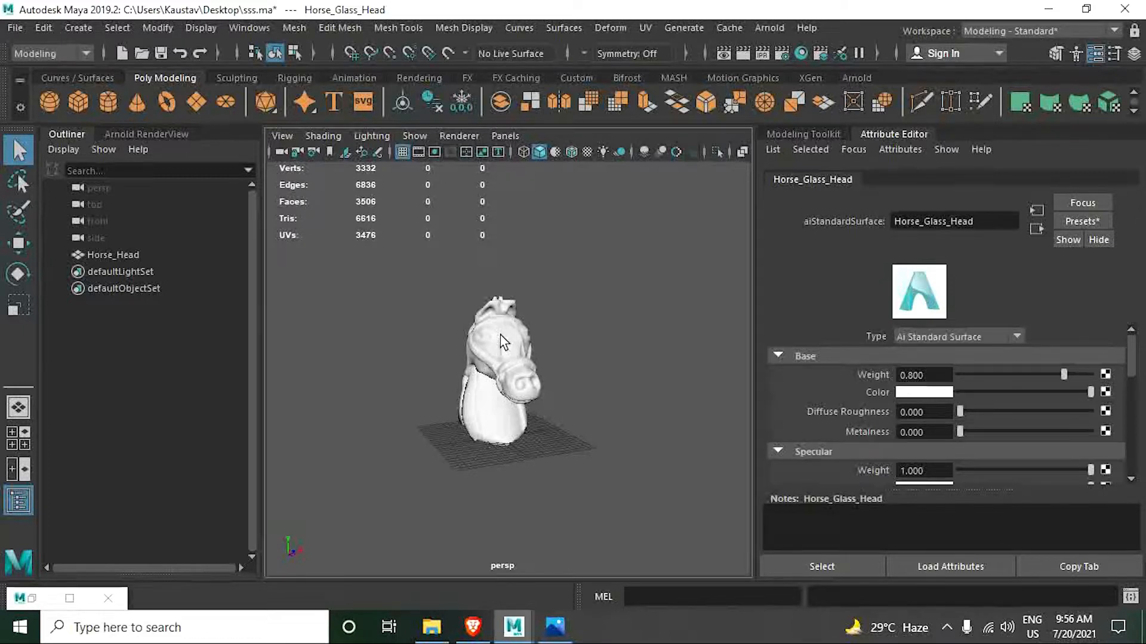
pyautogui.click(194, 103)
pyautogui.scroll(-3, 573, 377)
pyautogui.keyDown('alt'); pyautogui.moveTo(568, 372); pyautogui.dragTo(496, 431); pyautogui.keyUp('alt')
pyautogui.scroll(5, 497, 410)
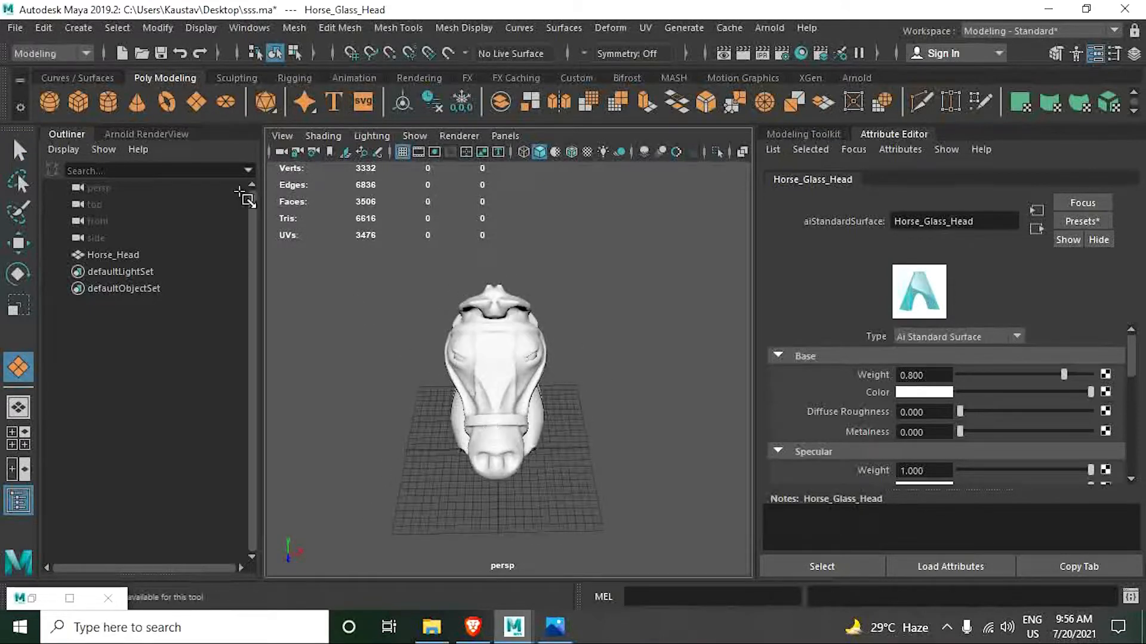
pyautogui.click(78, 28)
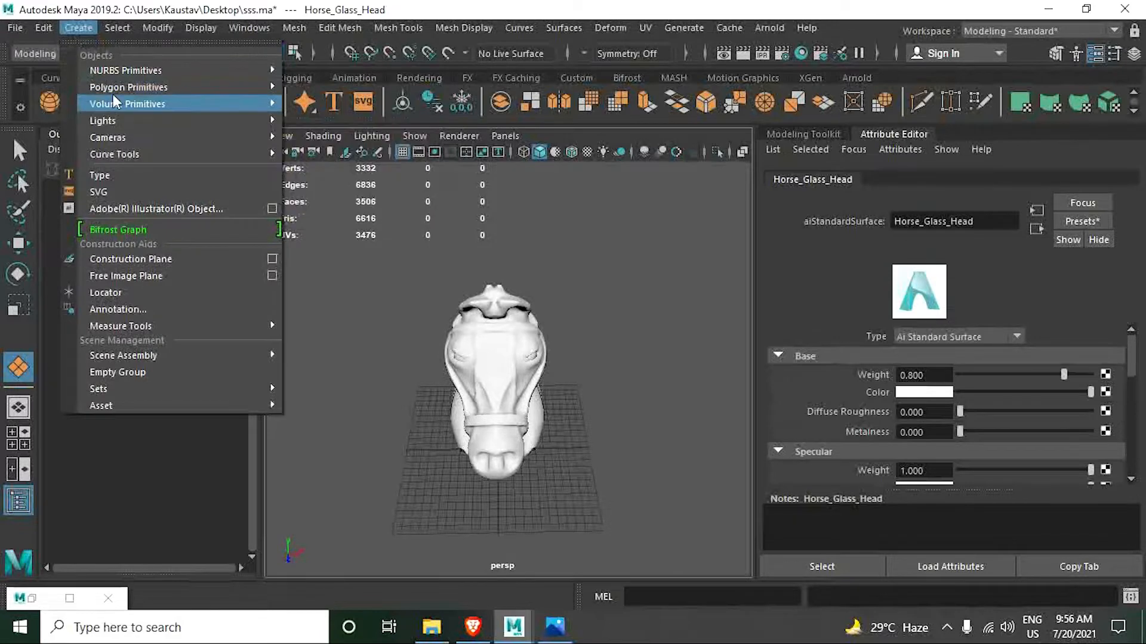
pyautogui.moveTo(112, 88)
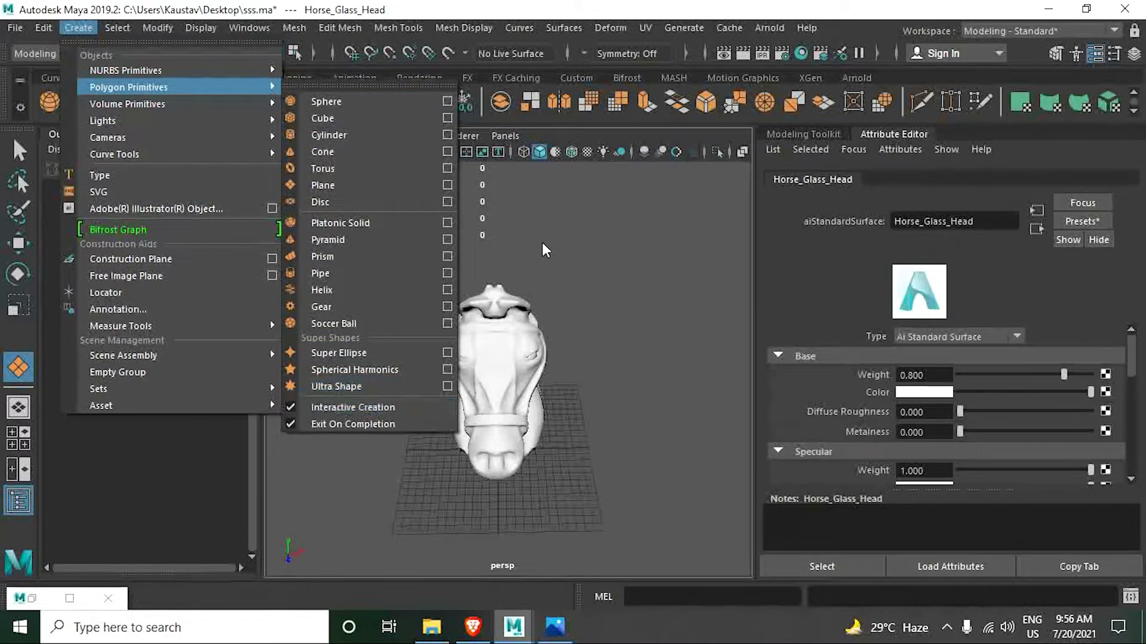
pyautogui.click(319, 3)
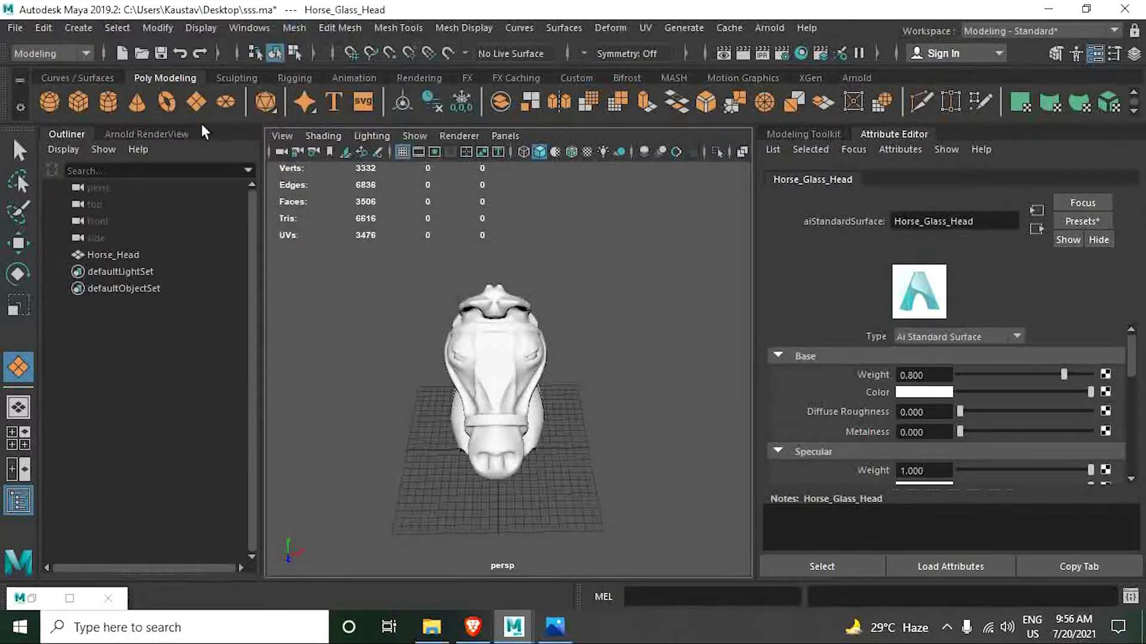
pyautogui.click(195, 102)
pyautogui.keyDown('alt'); pyautogui.moveTo(513, 418); pyautogui.dragTo(506, 464); pyautogui.keyUp('alt')
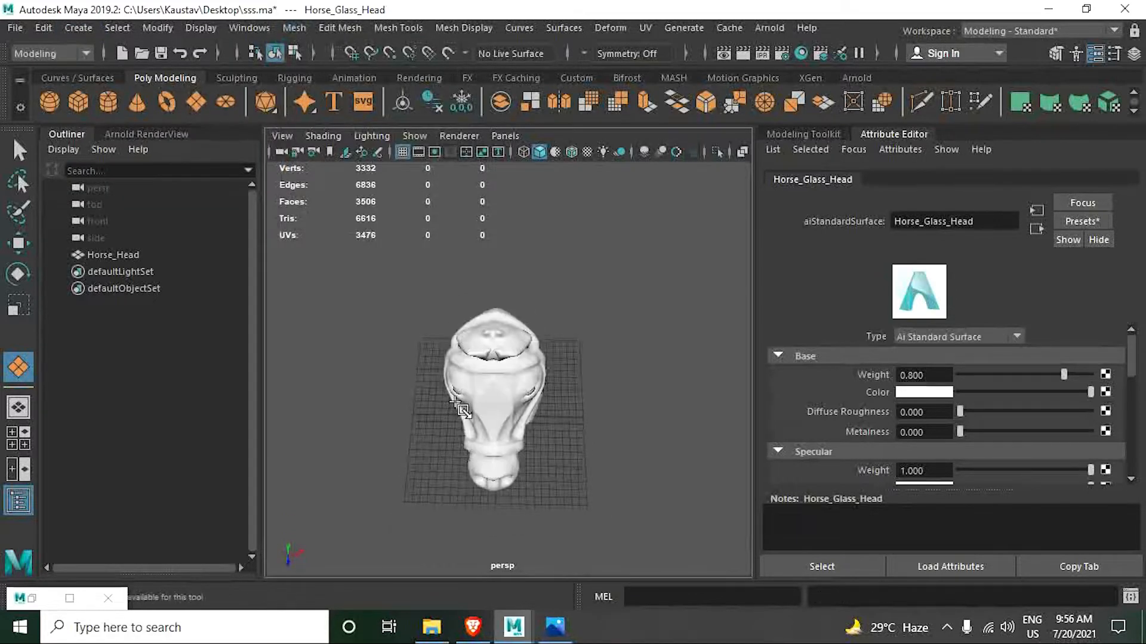
pyautogui.press('space')
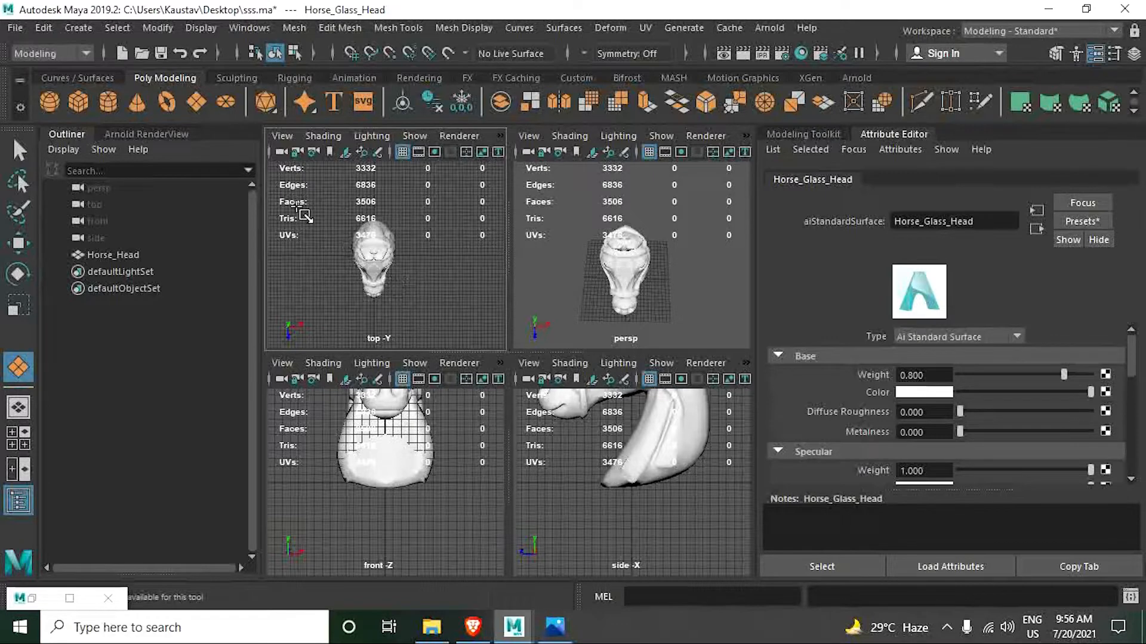
pyautogui.moveTo(295, 203); pyautogui.dragTo(452, 326)
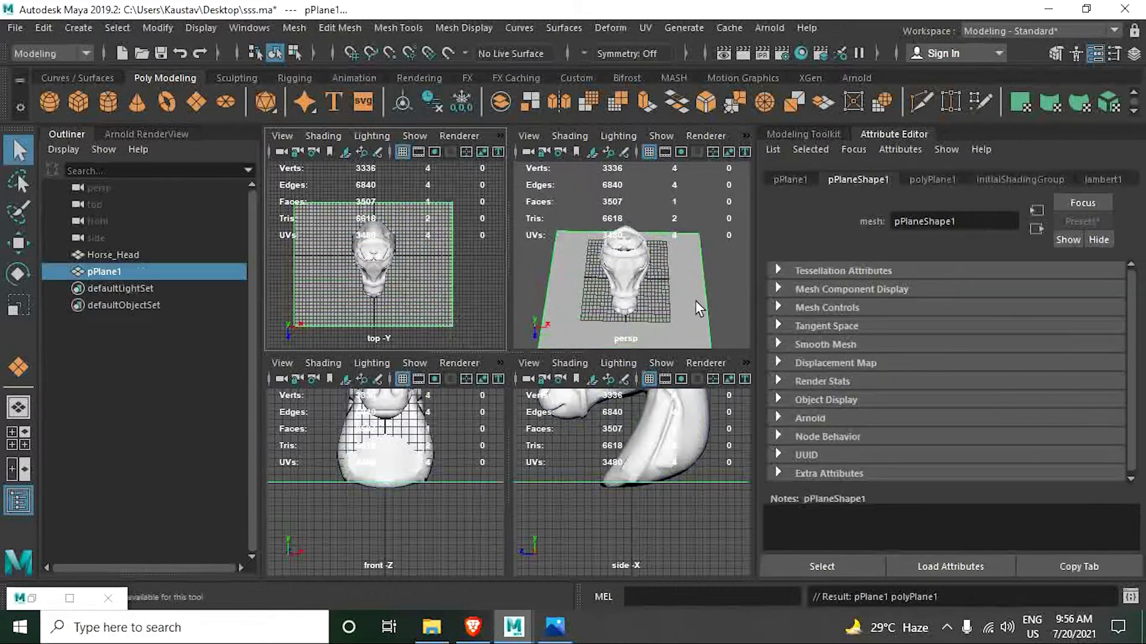
# - Extrude the floor plane's back and two side edges upward into walls well above the horse head
pyautogui.moveTo(675, 182); pyautogui.dragTo(669, 119, button='right')
pyautogui.click(549, 287)
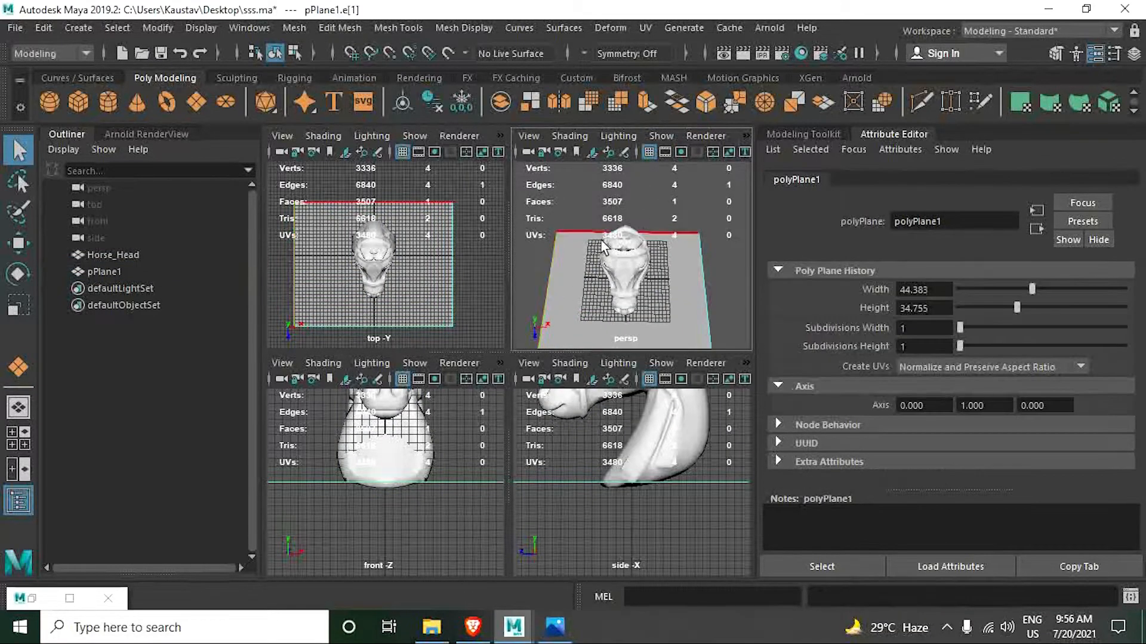
pyautogui.keyDown('shift'); pyautogui.click(702, 277); pyautogui.keyUp('shift')
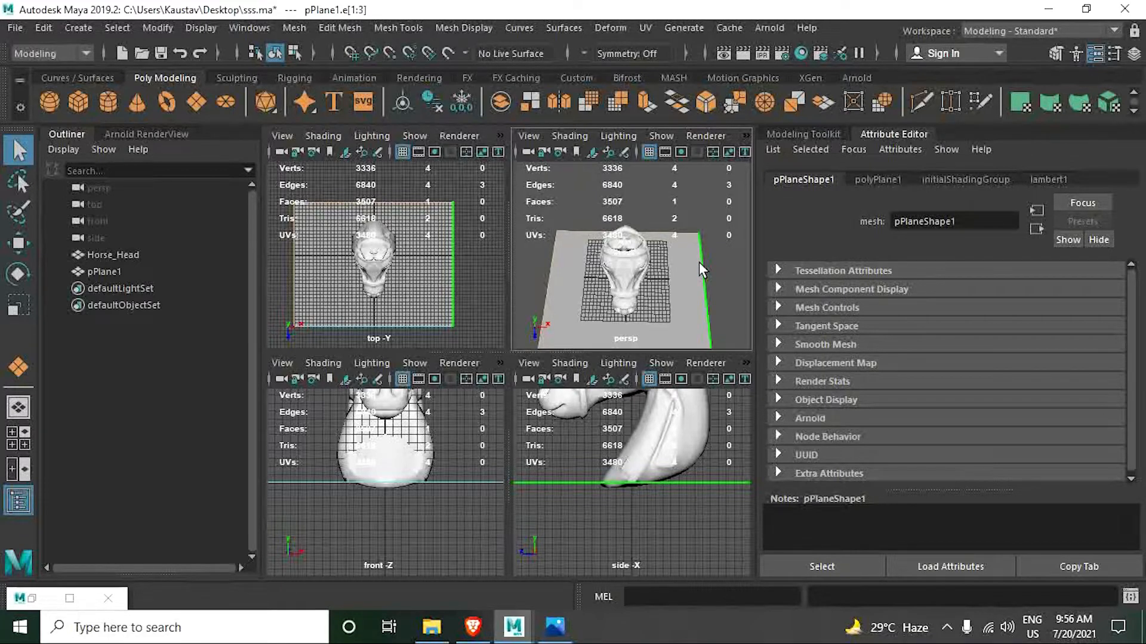
pyautogui.hotkey('ctrl', 'e')
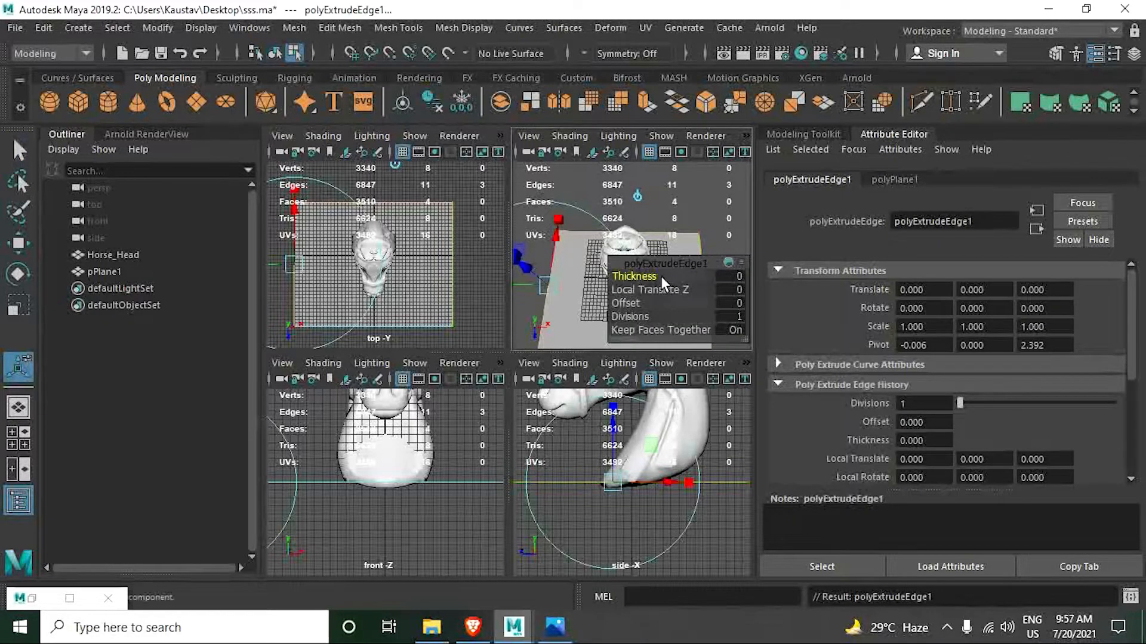
pyautogui.press('w')
pyautogui.moveTo(625, 259); pyautogui.dragTo(625, 165)
pyautogui.scroll(-5, 624, 234)
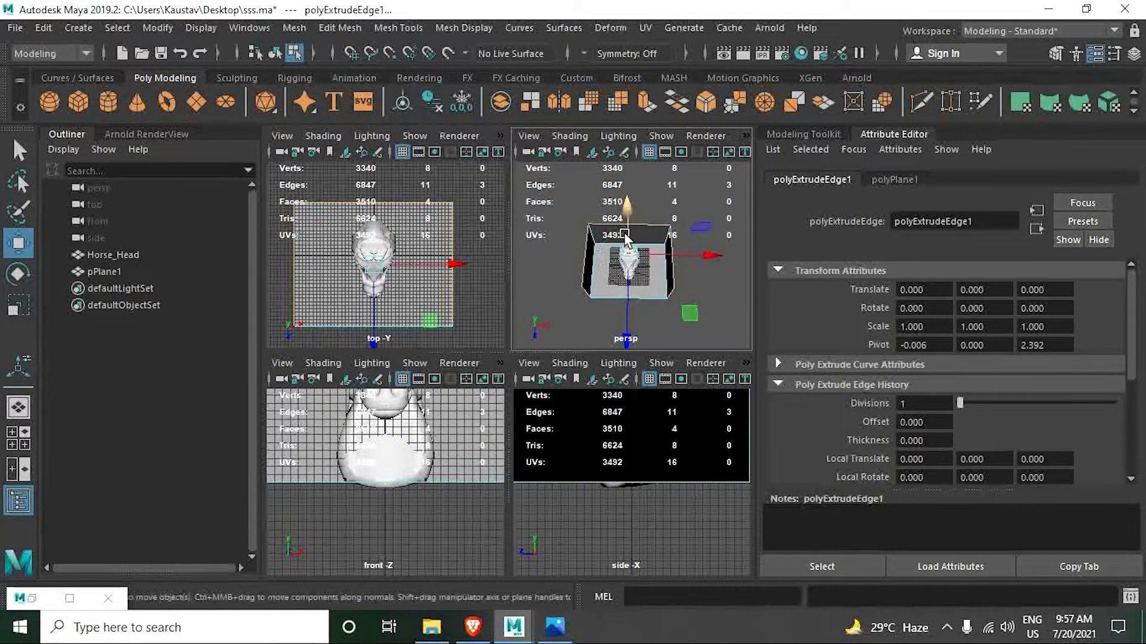
pyautogui.keyDown('alt'); pyautogui.moveTo(624, 234); pyautogui.dragTo(627, 221); pyautogui.keyUp('alt')
pyautogui.scroll(7, 628, 221)
pyautogui.scroll(-7, 628, 220)
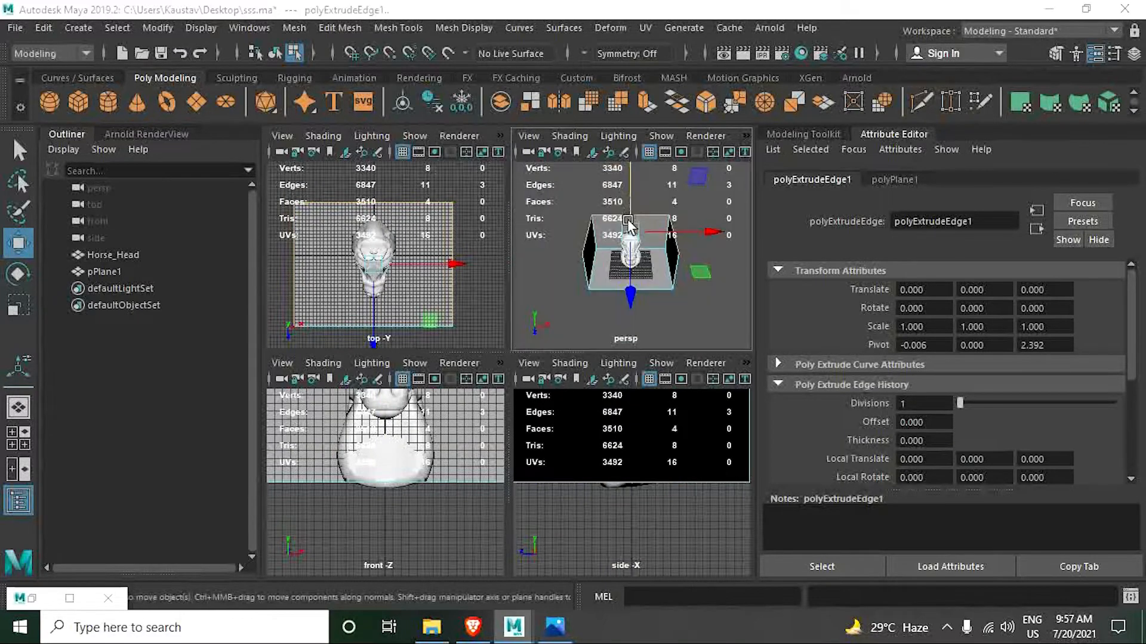
pyautogui.press('space')
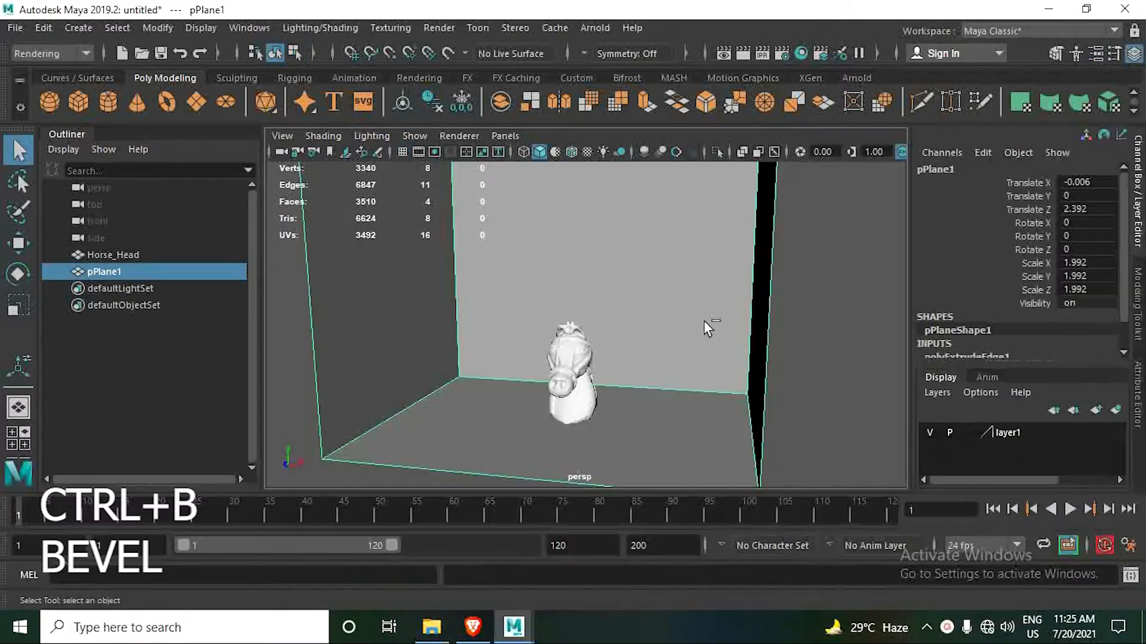
# - Bevel the backdrop's inner edges where the floor and walls meet, with fraction 0.5 and 5 segments
pyautogui.hotkey('ctrl', 'b')
pyautogui.scroll(-5, 618, 304)
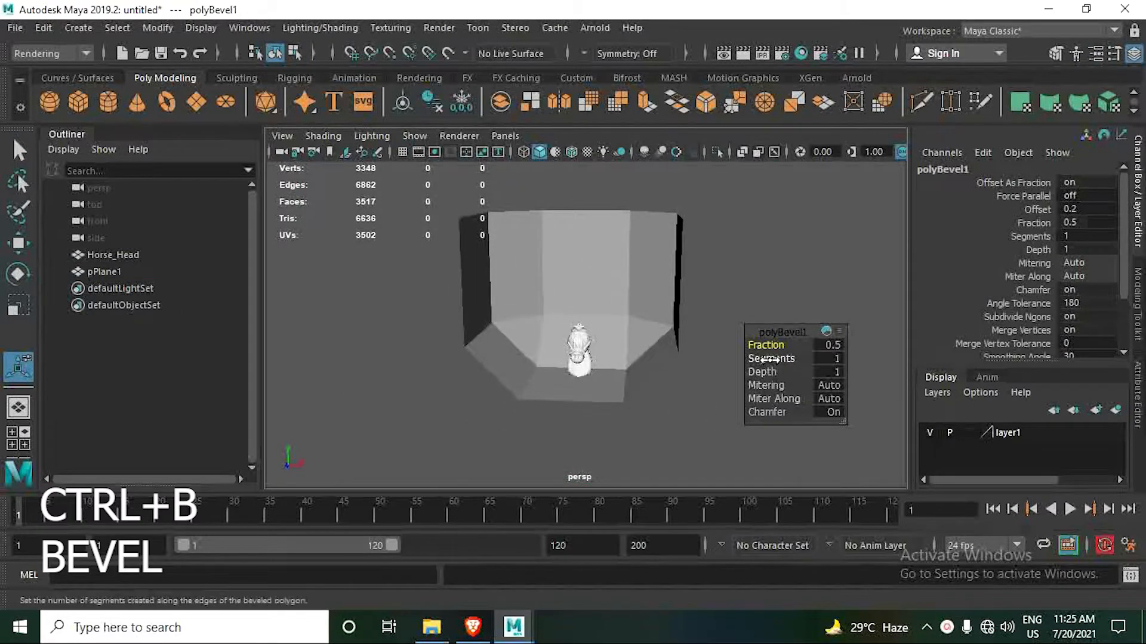
pyautogui.moveTo(763, 346)
pyautogui.mouseDown()
pyautogui.moveTo(776, 346)
pyautogui.moveTo(756, 348)
pyautogui.mouseUp()
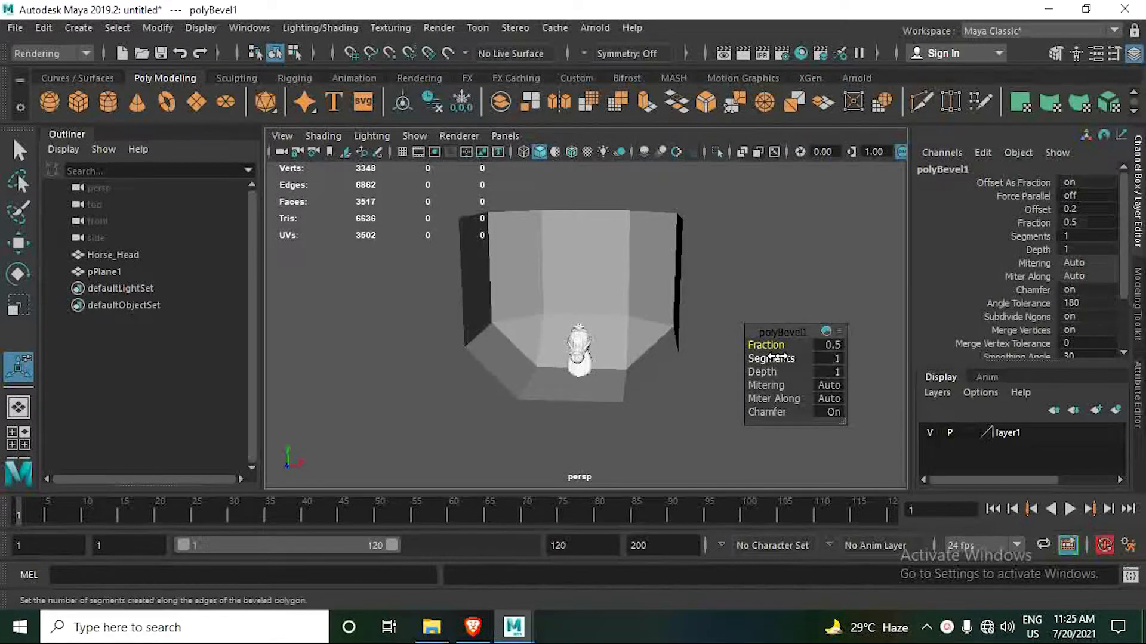
pyautogui.moveTo(765, 359); pyautogui.dragTo(801, 359)
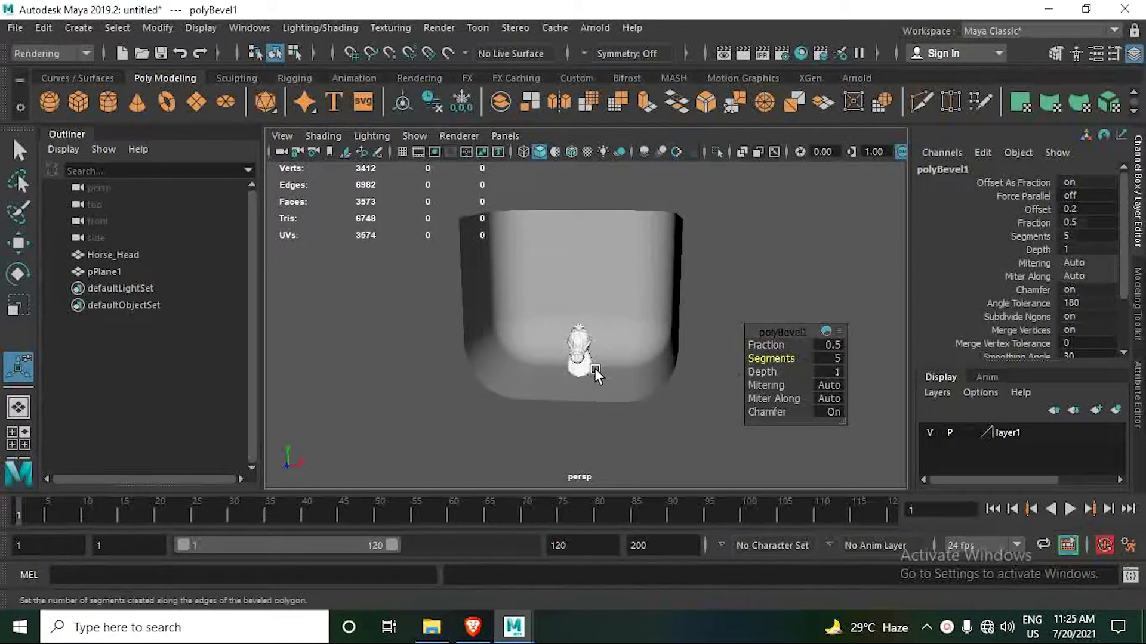
# - Delete the construction history of the backdrop mesh pPlane1
pyautogui.scroll(5, 590, 379)
pyautogui.keyDown('alt'); pyautogui.moveTo(591, 381); pyautogui.dragTo(554, 391); pyautogui.keyUp('alt')
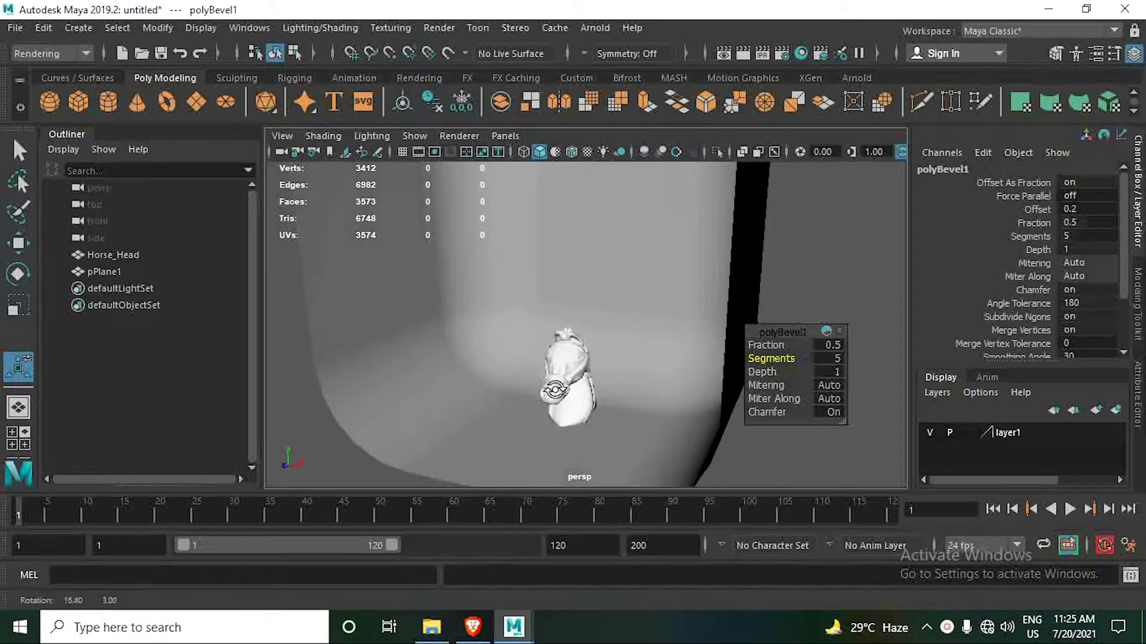
pyautogui.click(637, 328)
pyautogui.scroll(-3, 640, 366)
pyautogui.keyDown('alt'); pyautogui.moveTo(640, 365); pyautogui.dragTo(609, 383); pyautogui.keyUp('alt')
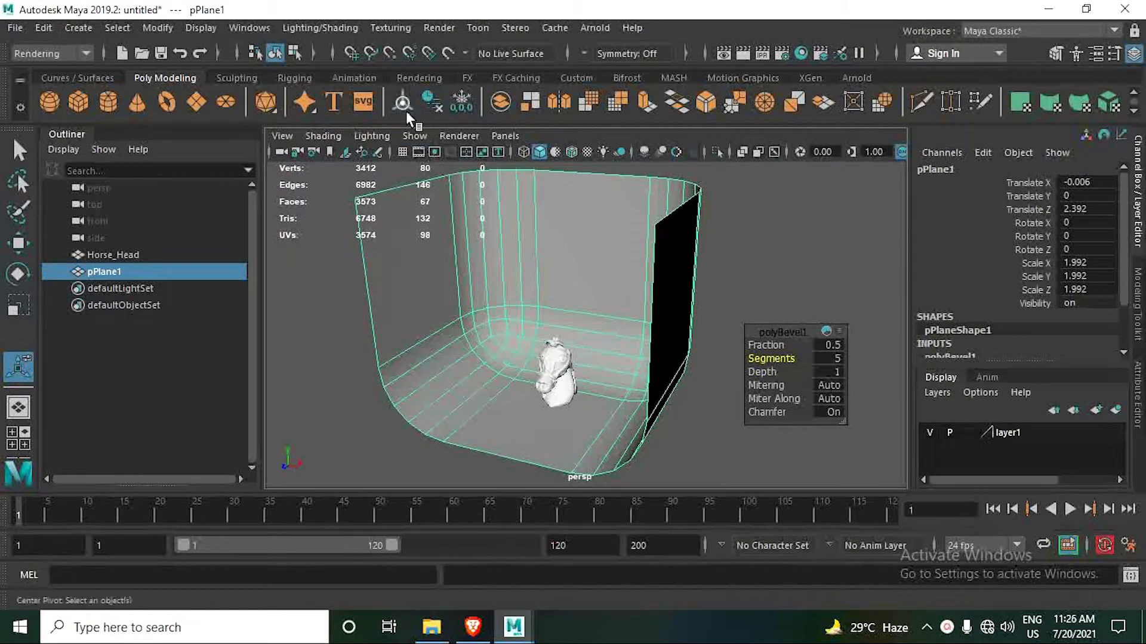
pyautogui.click(423, 102)
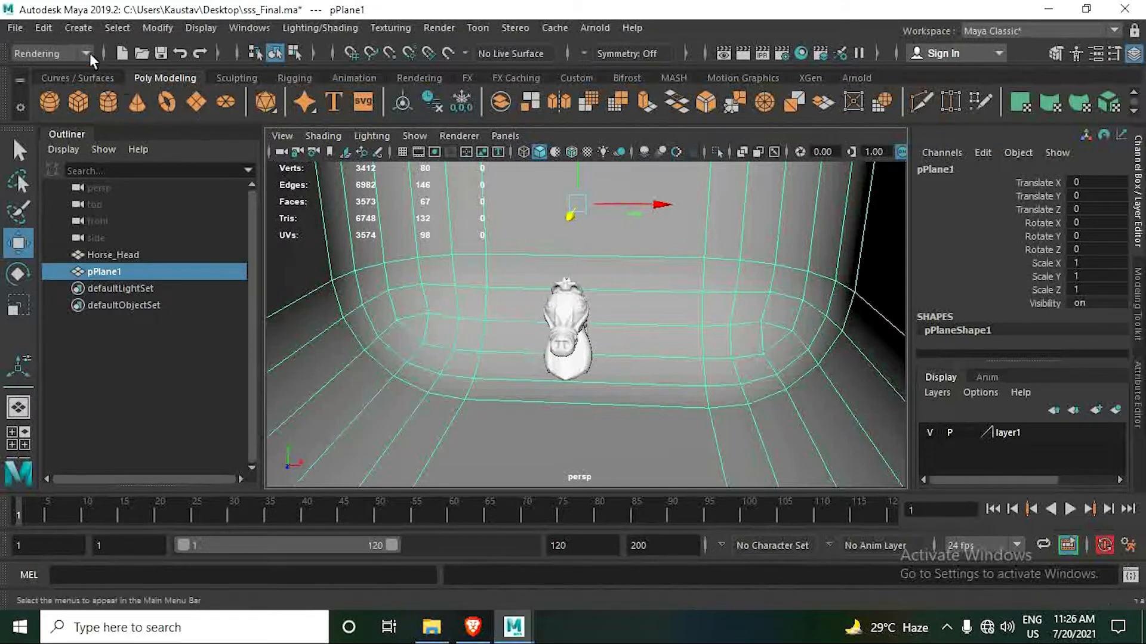
# - Add an Arnold area light to the scene
pyautogui.click(78, 27)
pyautogui.click(582, 26)
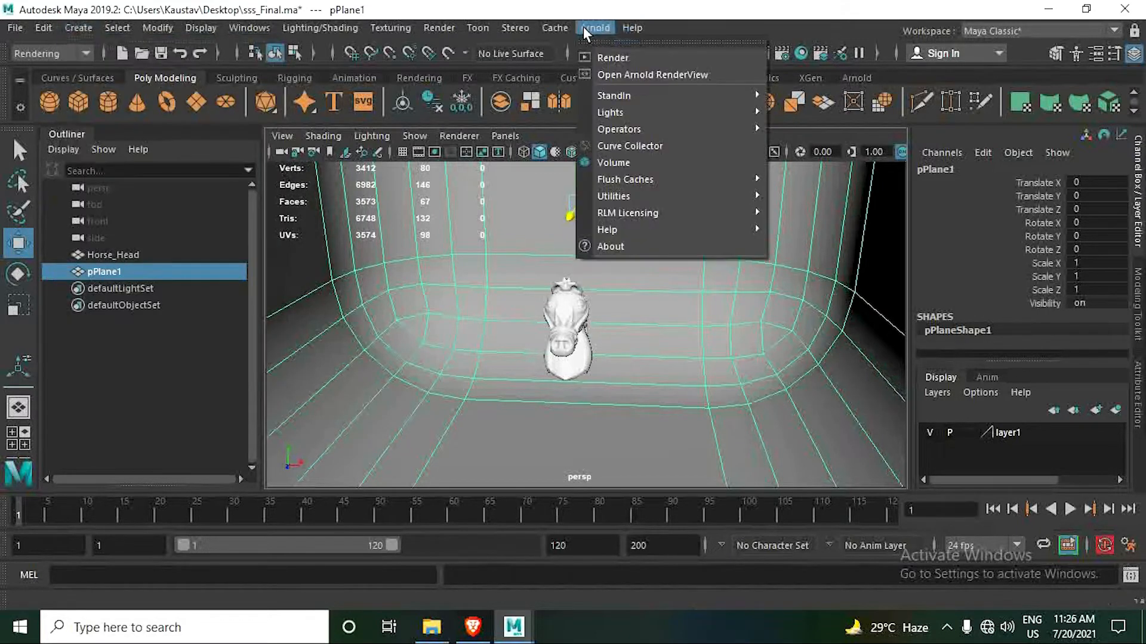
pyautogui.moveTo(616, 113)
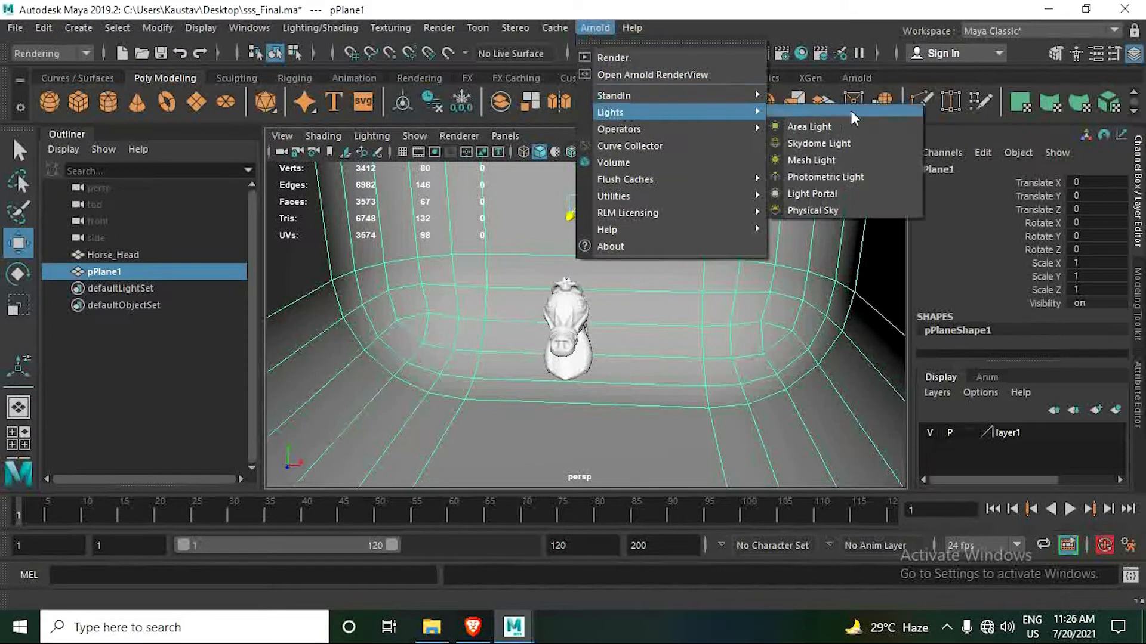
pyautogui.click(826, 127)
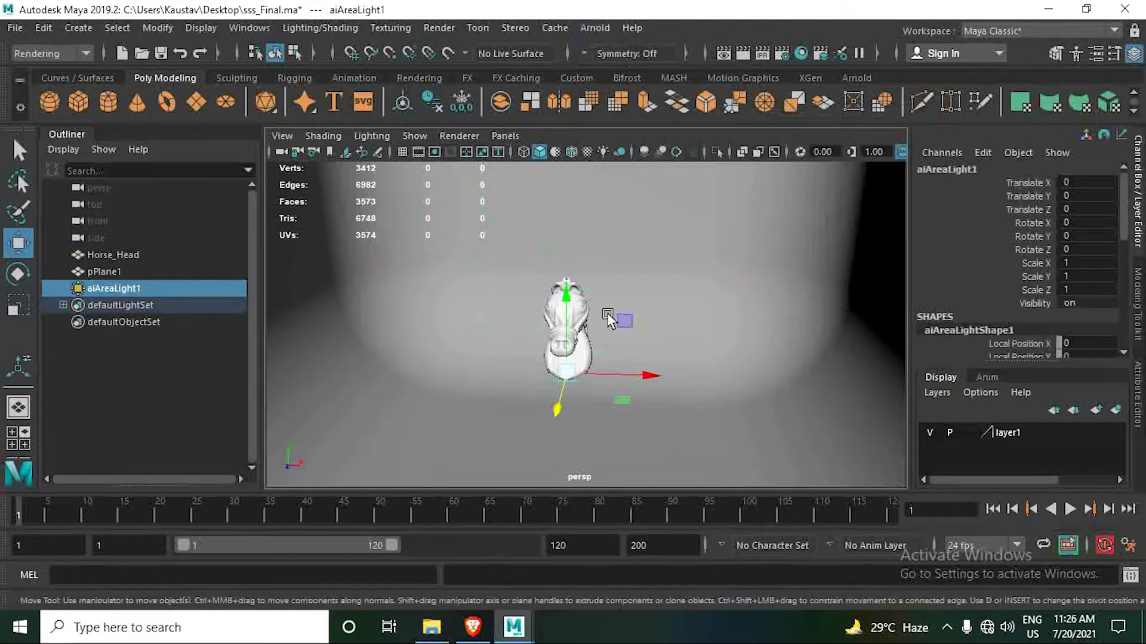
# - Scale the area light uniformly to about 24.3 and move it in front of the horse head to about Z 42.7
pyautogui.press('r')
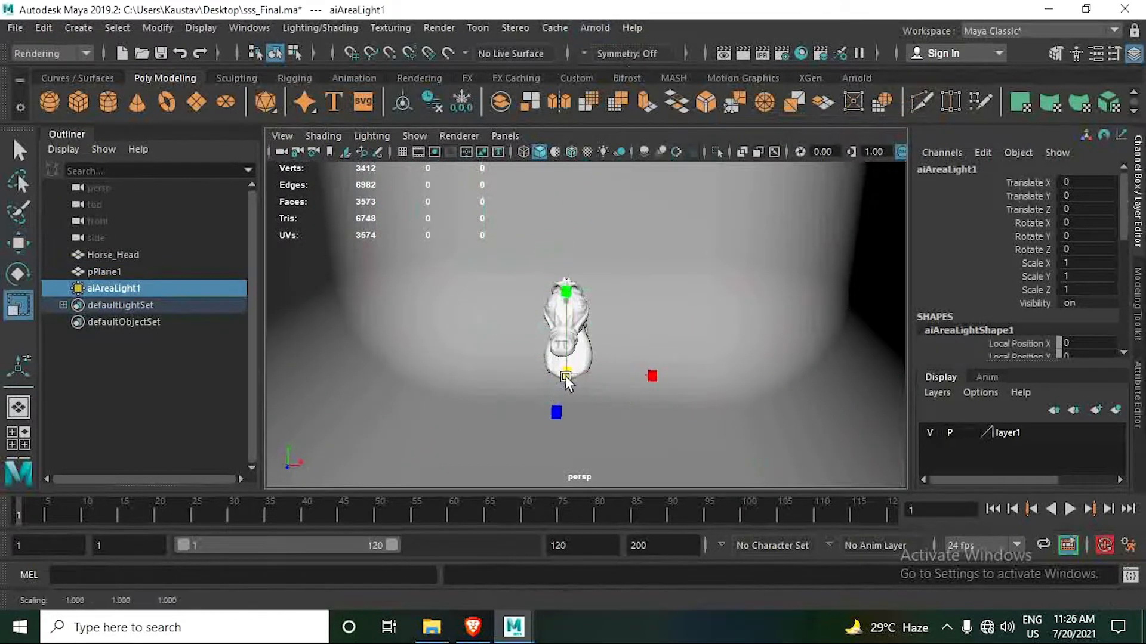
pyautogui.moveTo(565, 376); pyautogui.dragTo(725, 452)
pyautogui.scroll(-5, 657, 382)
pyautogui.keyDown('alt'); pyautogui.moveTo(650, 368); pyautogui.dragTo(537, 376); pyautogui.keyUp('alt')
pyautogui.keyDown('alt'); pyautogui.moveTo(555, 384); pyautogui.dragTo(514, 392); pyautogui.keyUp('alt')
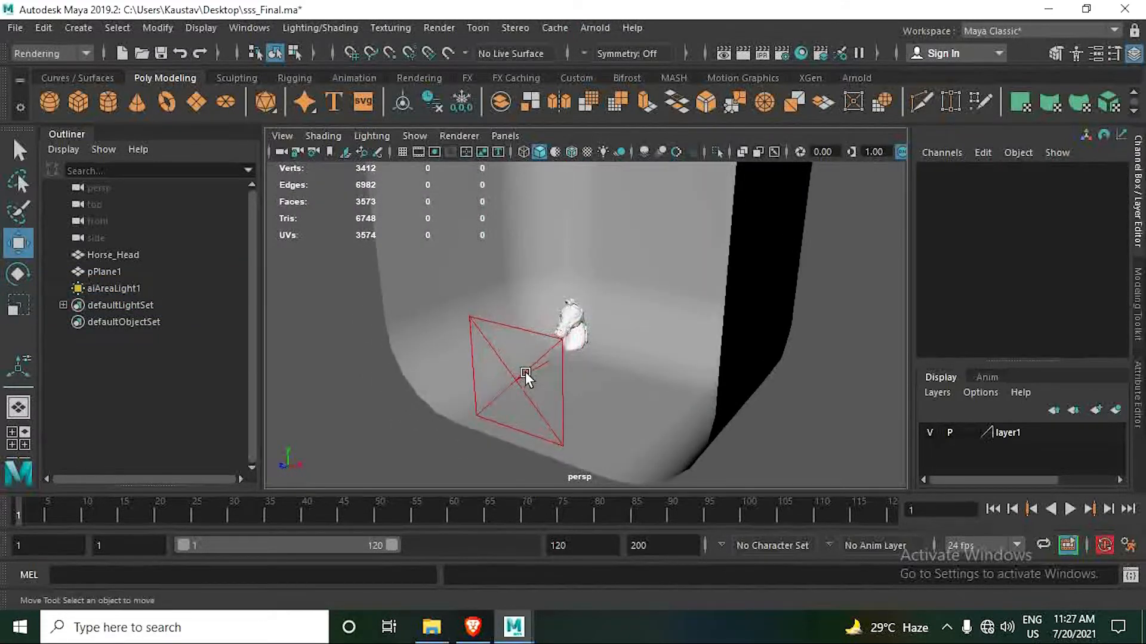
pyautogui.click(524, 371)
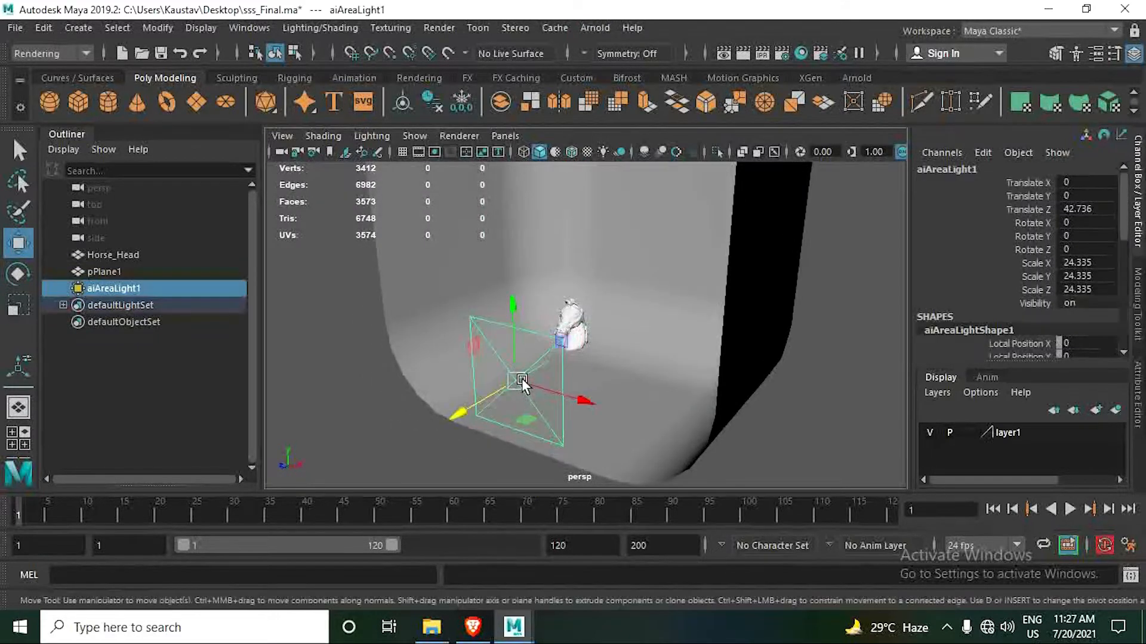
# - Look through the area light and orbit it behind and above the horse head, to about X 0.5, Y 21.1, Z -29.1, aimed down at the head
pyautogui.click(508, 138)
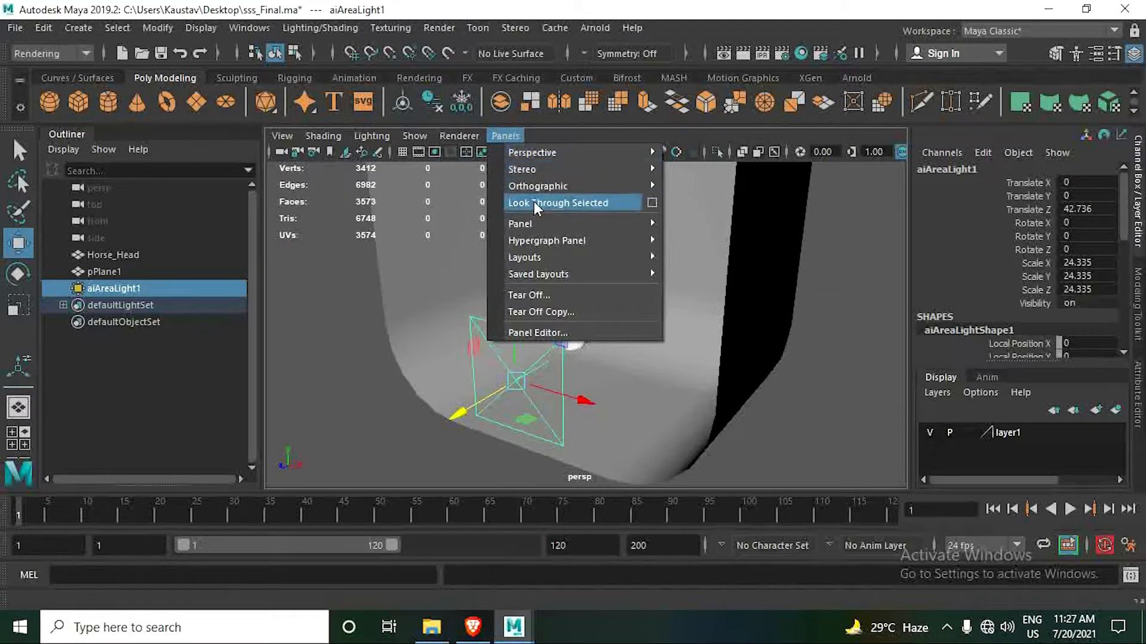
pyautogui.click(574, 204)
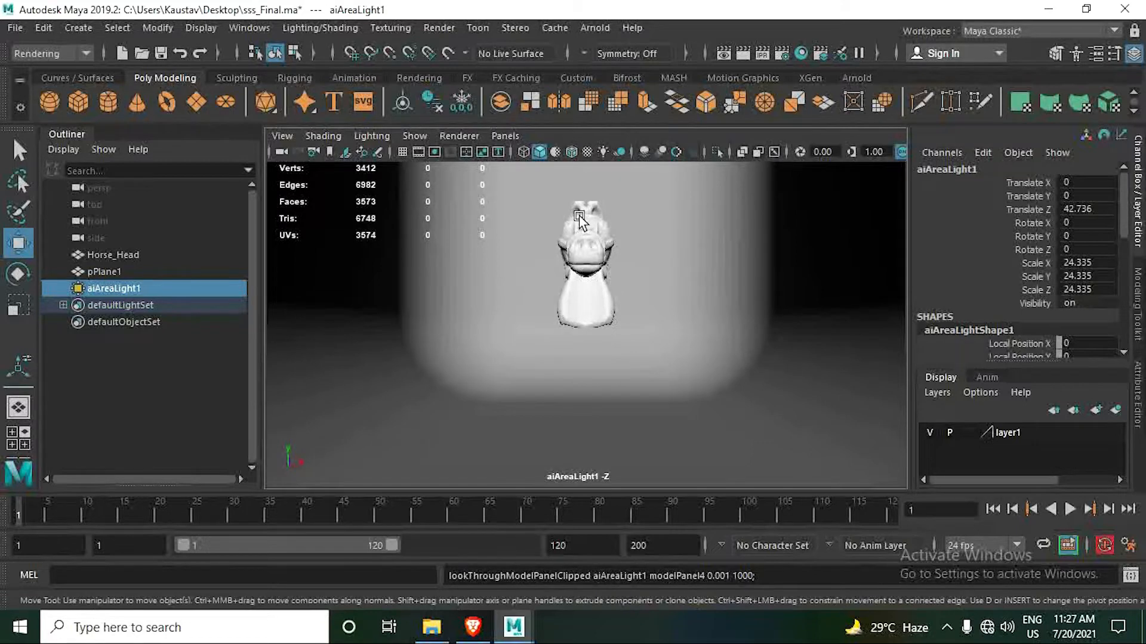
pyautogui.keyDown('alt'); pyautogui.moveTo(579, 217); pyautogui.dragTo(493, 271); pyautogui.keyUp('alt')
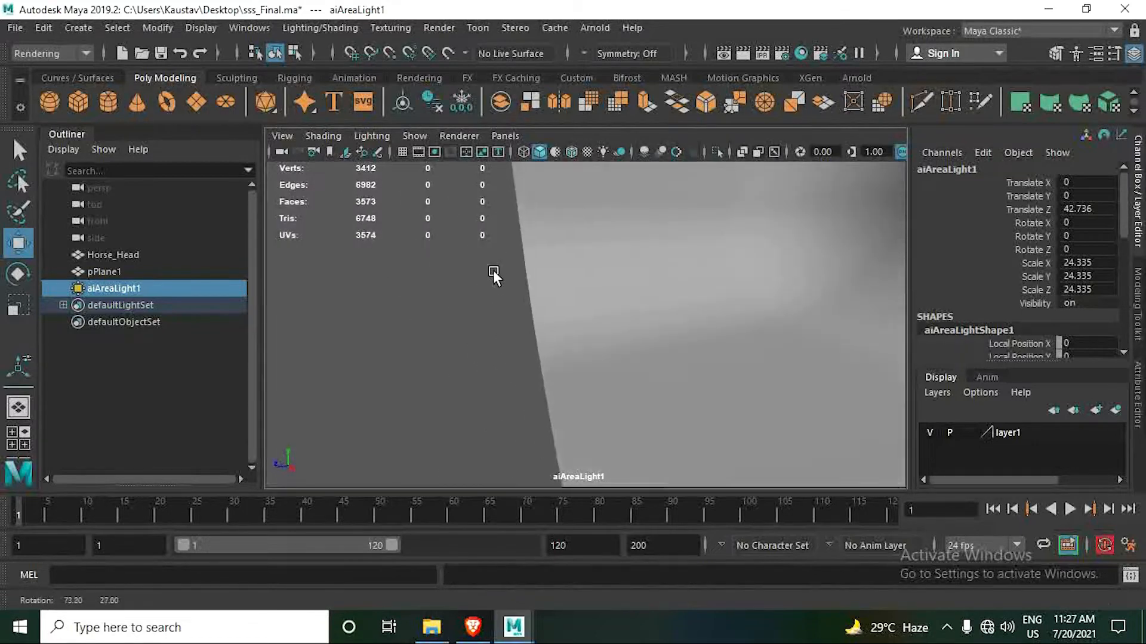
pyautogui.keyDown('alt'); pyautogui.moveTo(570, 256); pyautogui.dragTo(594, 307, button='middle'); pyautogui.keyUp('alt')
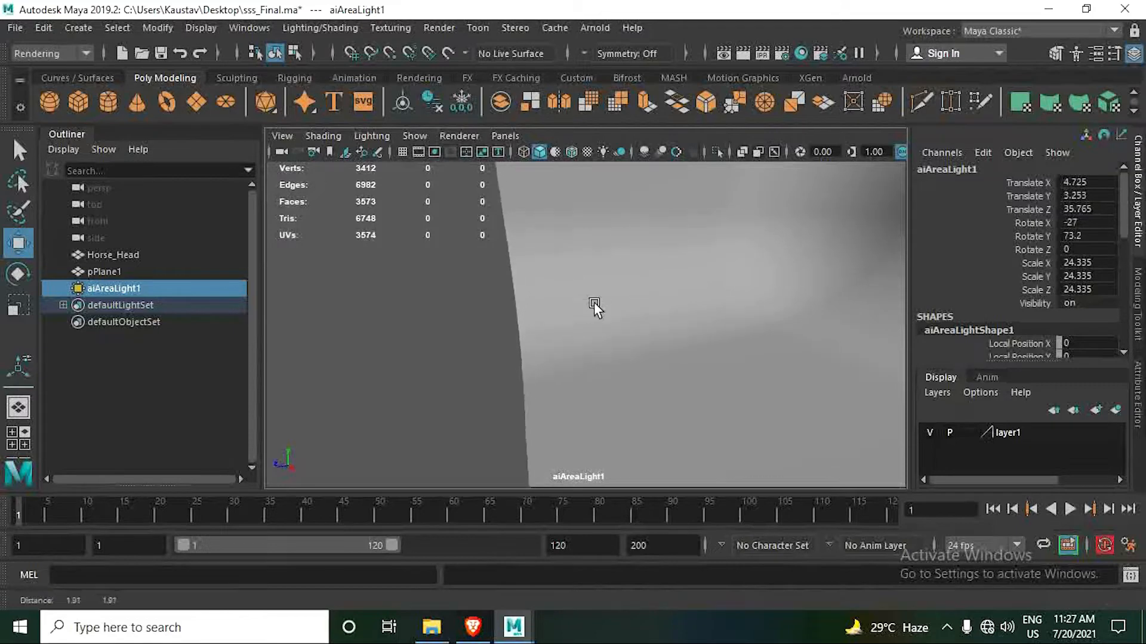
pyautogui.keyDown('alt'); pyautogui.moveTo(720, 259); pyautogui.dragTo(577, 272); pyautogui.keyUp('alt')
pyautogui.keyDown('alt'); pyautogui.moveTo(579, 273); pyautogui.dragTo(718, 353, button='right'); pyautogui.keyUp('alt')
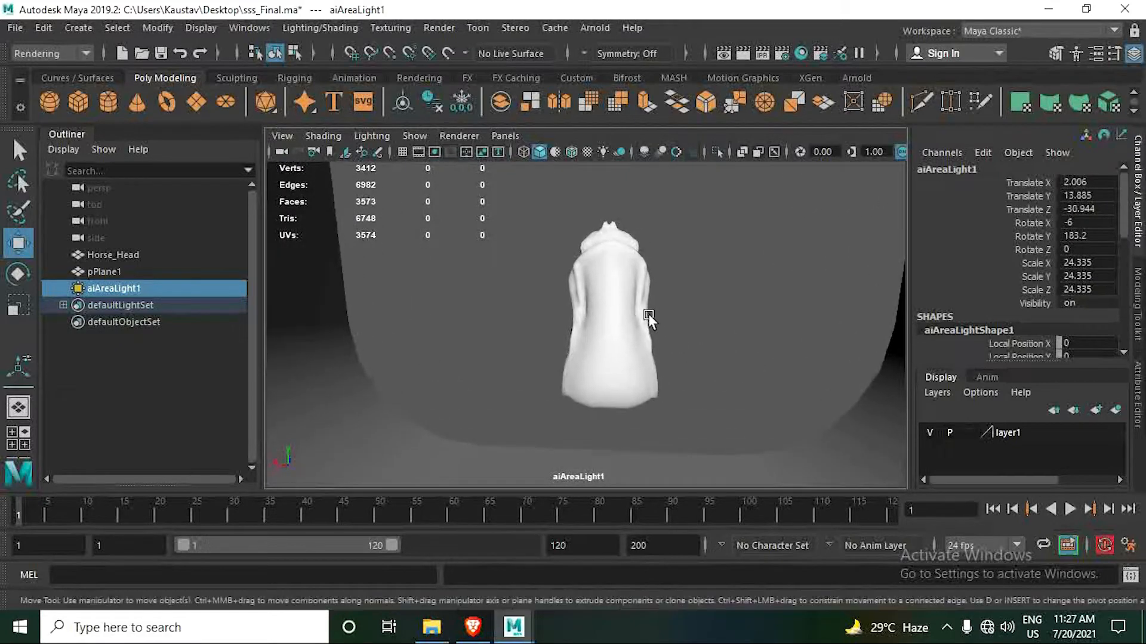
pyautogui.keyDown('alt'); pyautogui.moveTo(647, 313); pyautogui.dragTo(632, 331); pyautogui.keyUp('alt')
pyautogui.moveTo(632, 332)
pyautogui.keyDown('alt'); pyautogui.mouseDown(button='middle')
pyautogui.moveTo(635, 311)
pyautogui.moveTo(632, 336)
pyautogui.mouseUp(button='middle'); pyautogui.keyUp('alt')
# - Return to the persp view and scale the area light uniformly to about 50.3
pyautogui.click(506, 136)
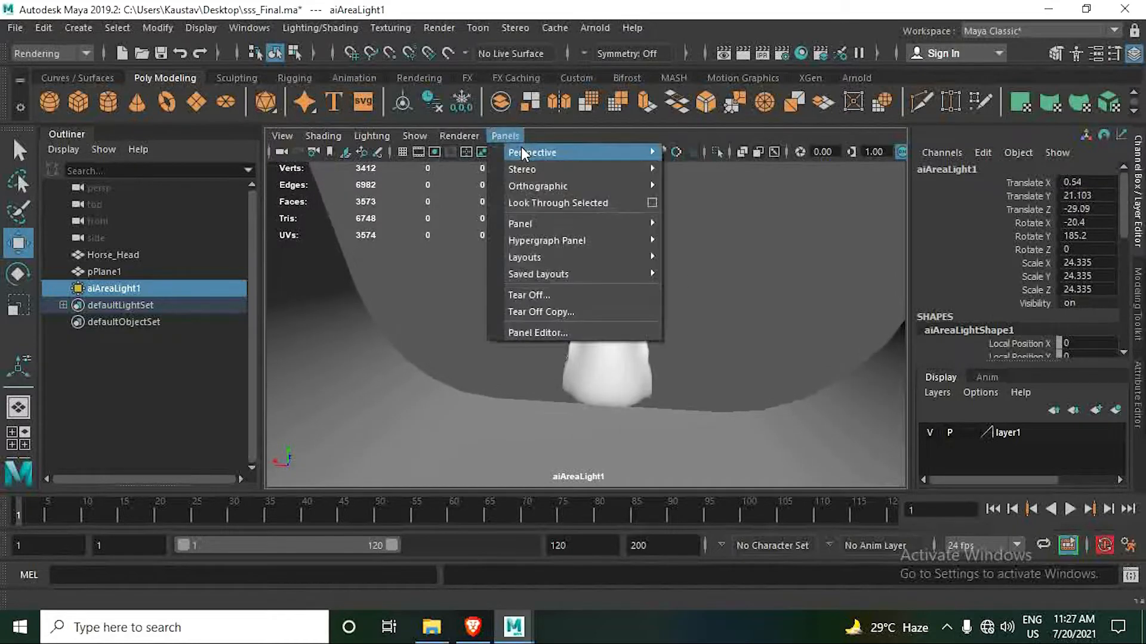
pyautogui.moveTo(627, 152)
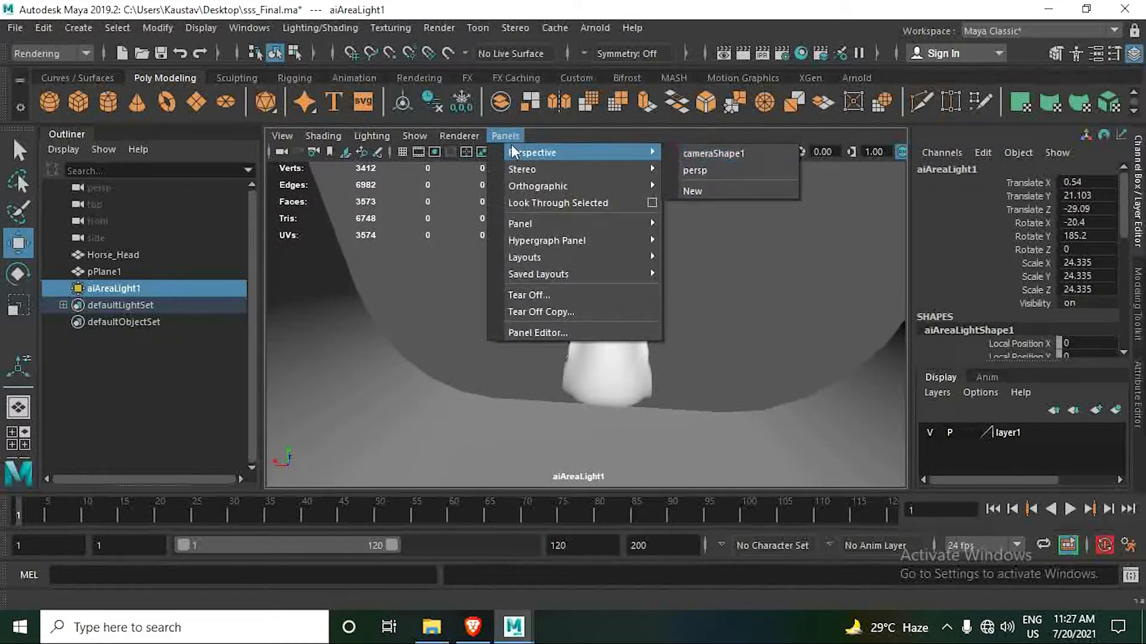
pyautogui.click(723, 171)
pyautogui.scroll(-3, 610, 318)
pyautogui.scroll(2, 624, 333)
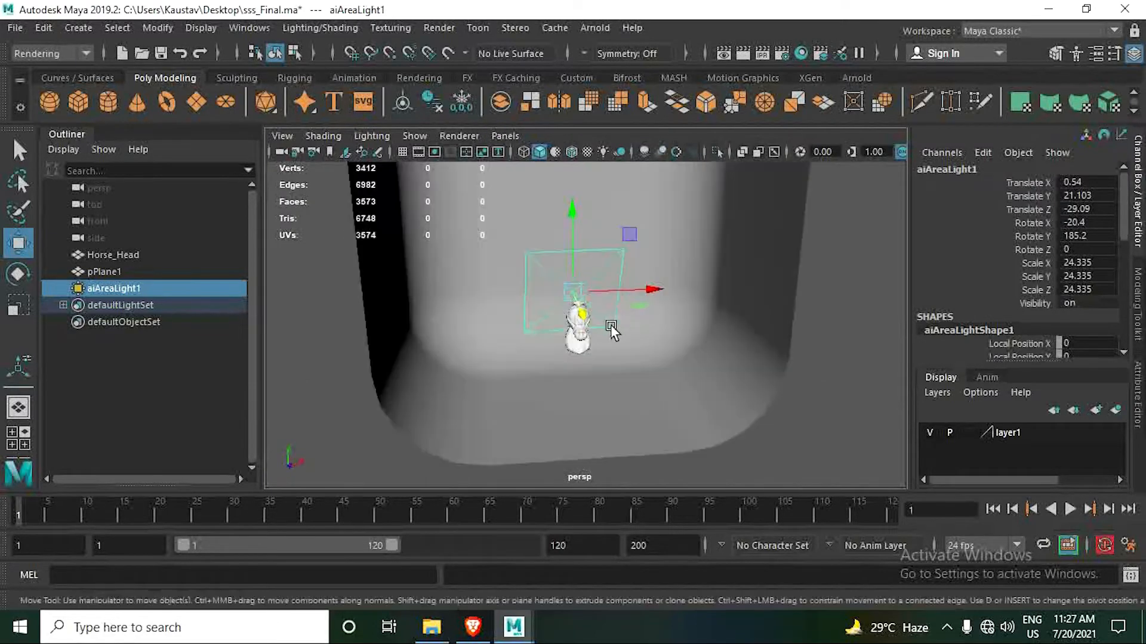
pyautogui.press('r')
pyautogui.moveTo(576, 302); pyautogui.dragTo(683, 368)
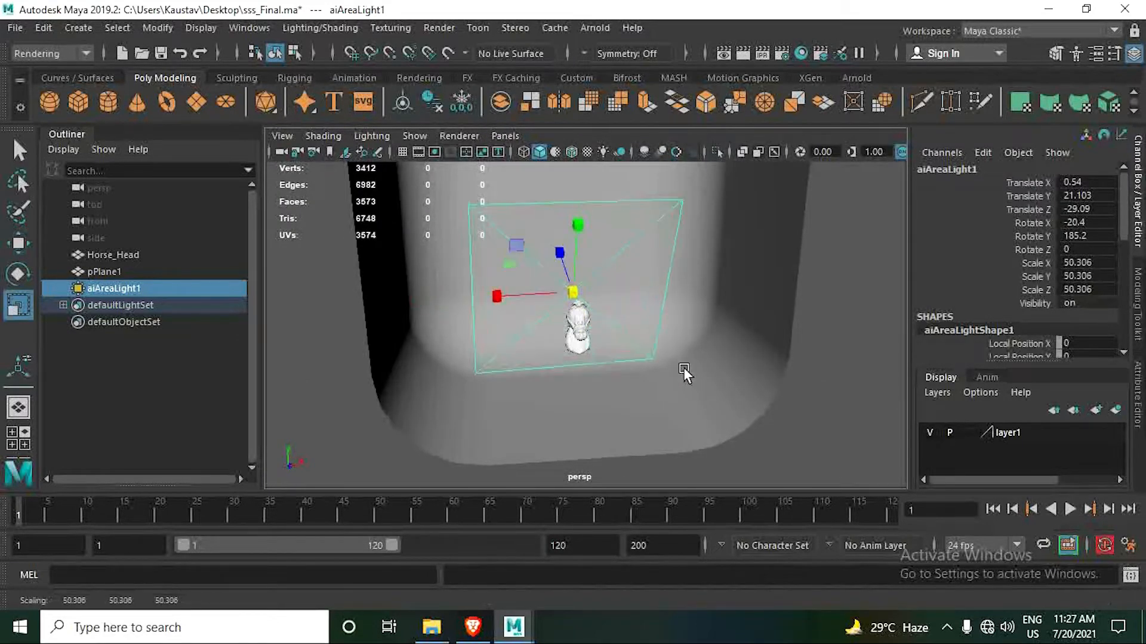
pyautogui.keyDown('alt'); pyautogui.moveTo(597, 302); pyautogui.dragTo(574, 328); pyautogui.keyUp('alt')
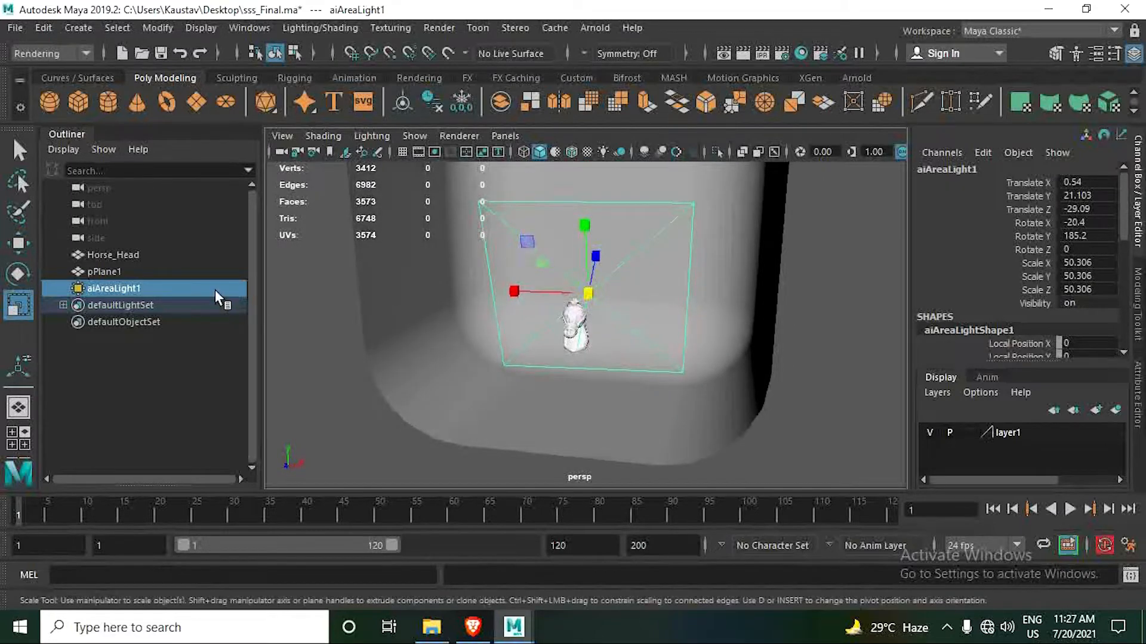
# - Rename the area light aiAreaLight1 as Back_Light
pyautogui.doubleClick(198, 288)
pyautogui.hotkey('ctrl', 'a')
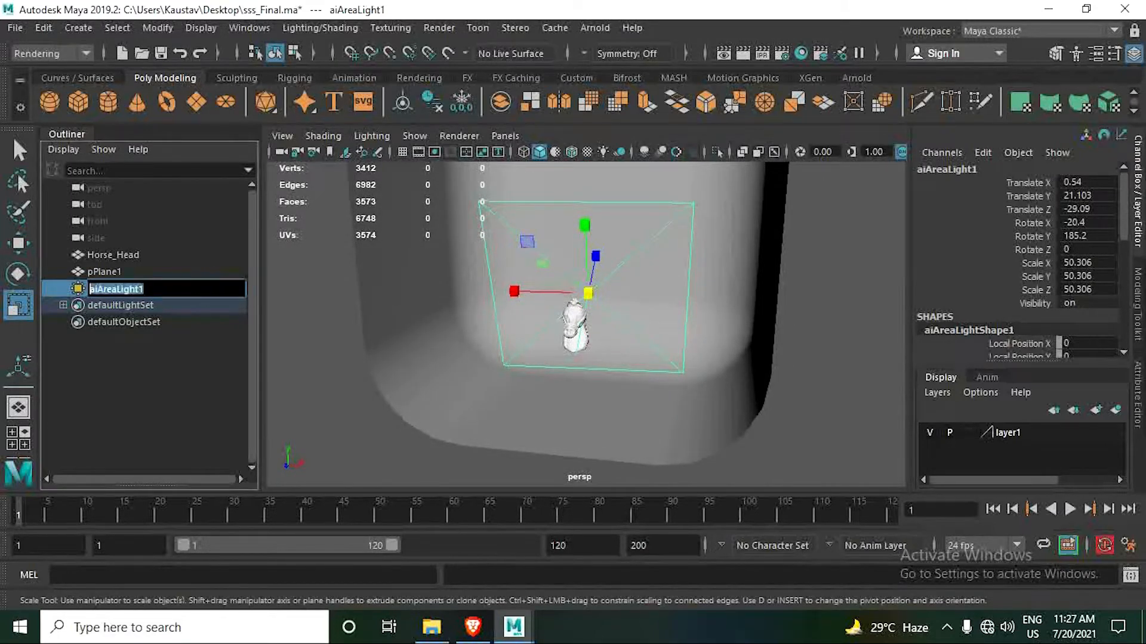
pyautogui.write('Back')
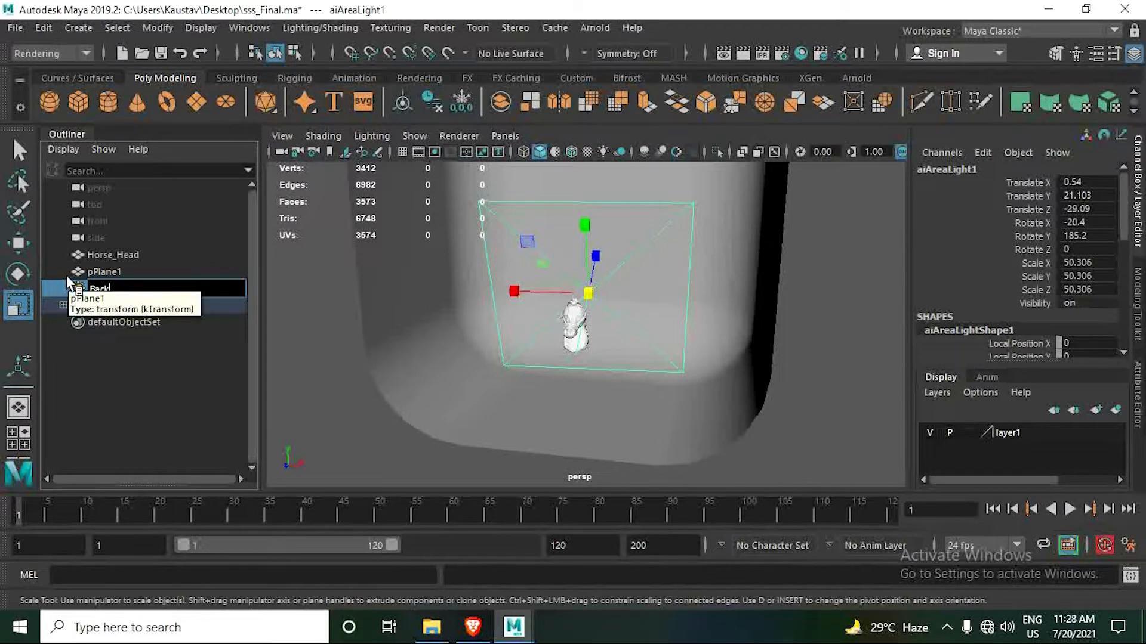
pyautogui.write('_Light')
pyautogui.press('Return')
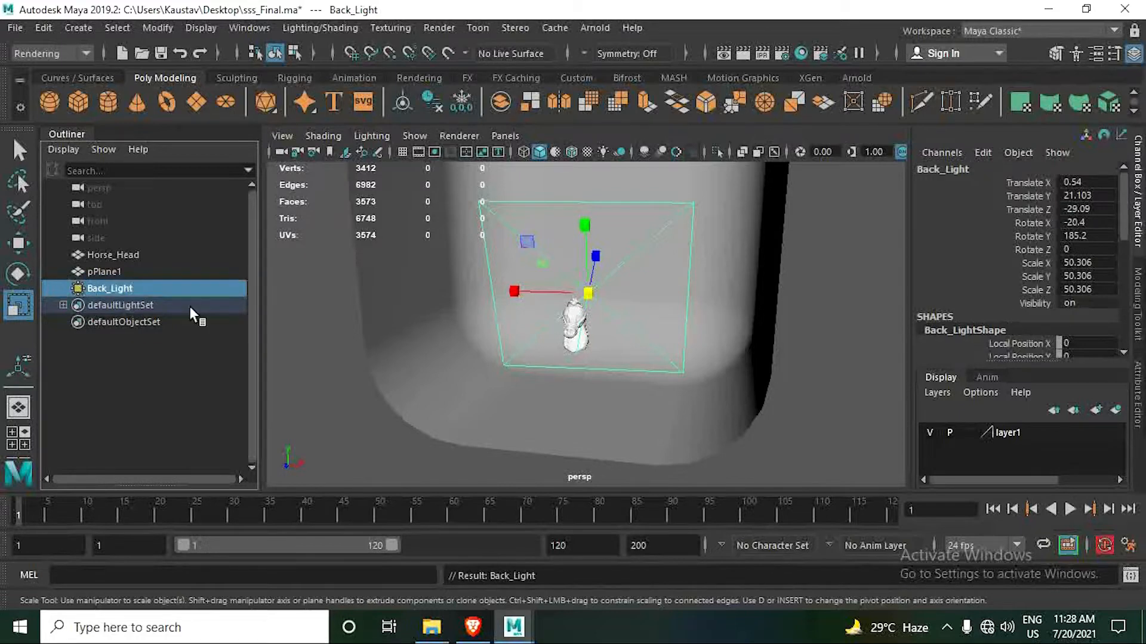
# - Duplicate Back_Light and, looking through the copy, aim it at the horse head from the front, at about X 15.2, Y 28.4, Z 27.7
pyautogui.hotkey('ctrl', 'd')
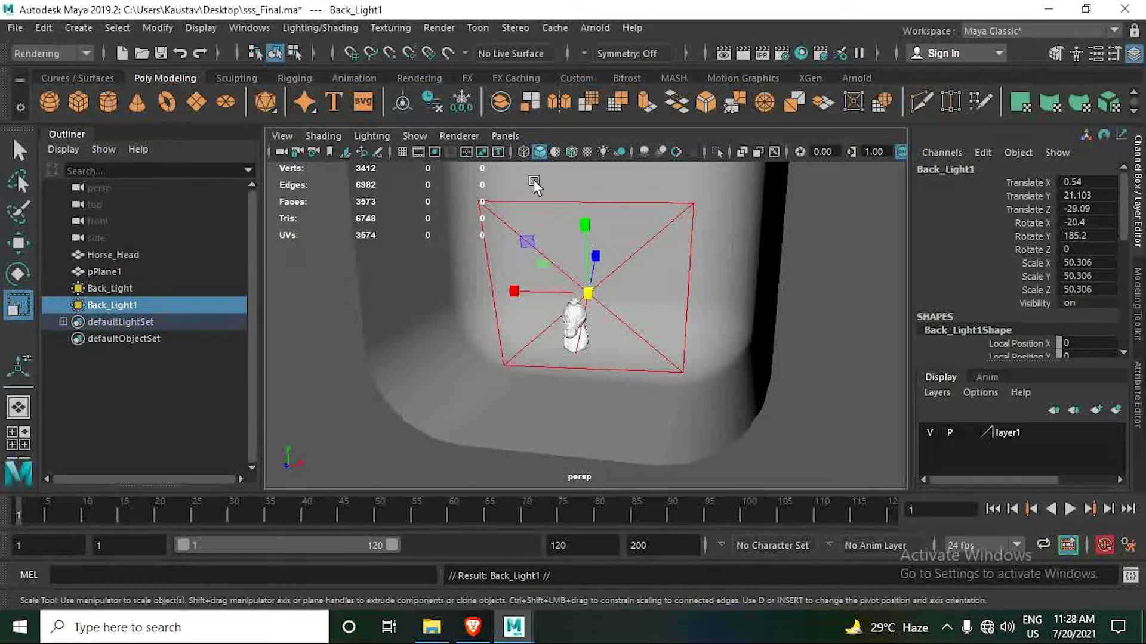
pyautogui.click(505, 135)
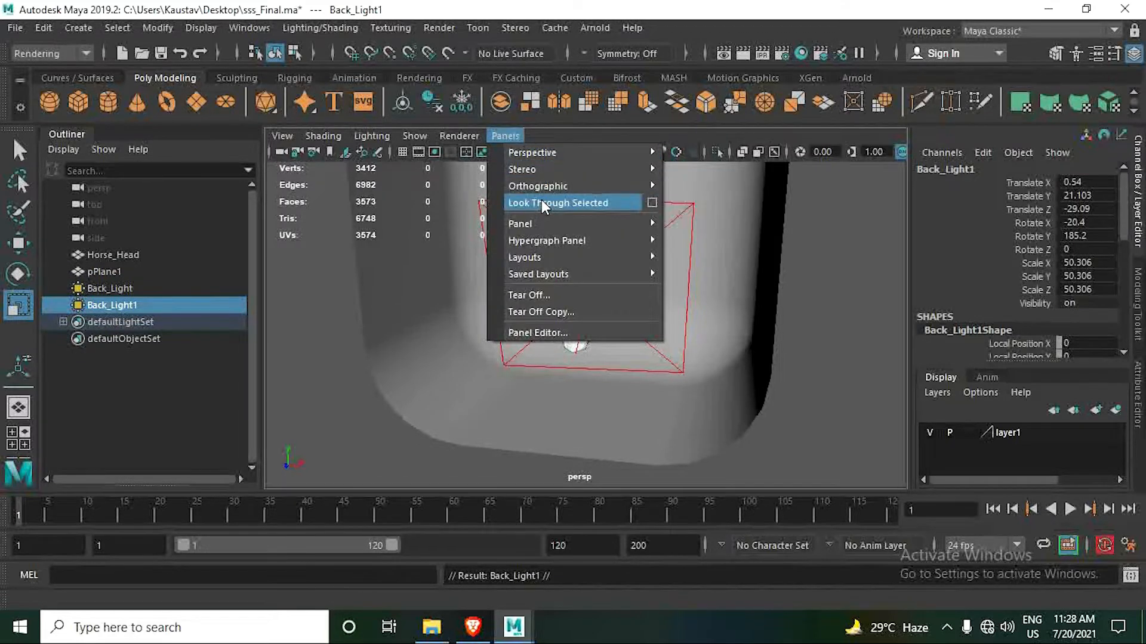
pyautogui.click(541, 203)
pyautogui.scroll(-3, 640, 313)
pyautogui.keyDown('alt'); pyautogui.moveTo(639, 316); pyautogui.dragTo(807, 349); pyautogui.keyUp('alt')
pyautogui.scroll(-3, 517, 317)
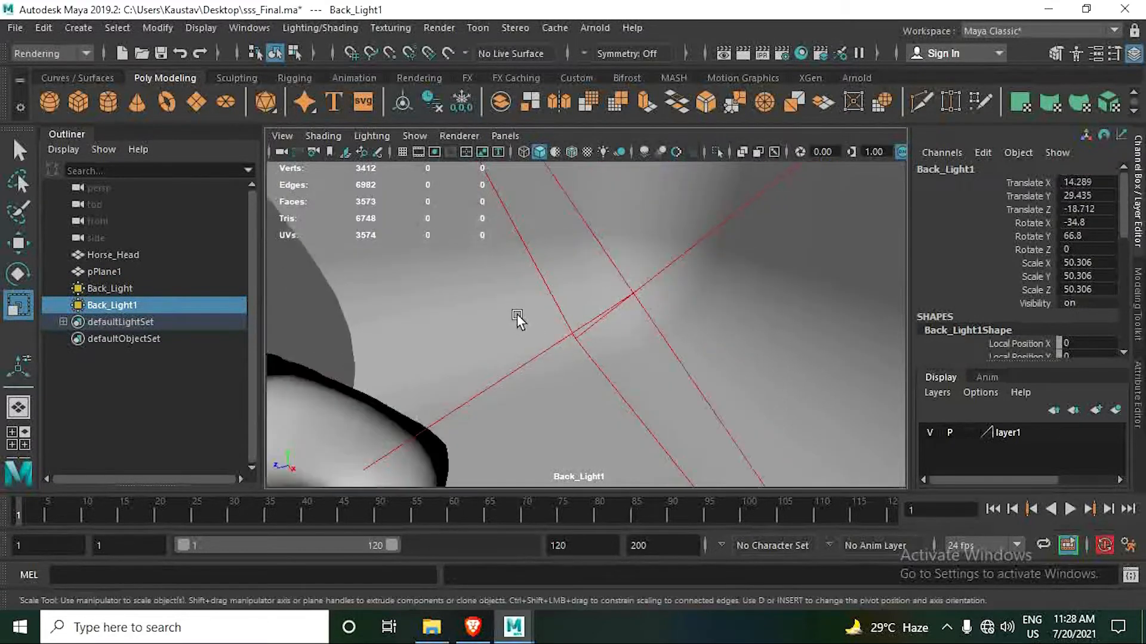
pyautogui.scroll(-3, 516, 314)
pyautogui.keyDown('alt'); pyautogui.moveTo(520, 310); pyautogui.dragTo(586, 322); pyautogui.keyUp('alt')
pyautogui.keyDown('alt'); pyautogui.moveTo(585, 322); pyautogui.dragTo(605, 296, button='middle'); pyautogui.keyUp('alt')
pyautogui.keyDown('alt'); pyautogui.moveTo(605, 296); pyautogui.dragTo(608, 357, button='right'); pyautogui.keyUp('alt')
pyautogui.keyDown('alt'); pyautogui.moveTo(607, 357); pyautogui.dragTo(606, 367); pyautogui.keyUp('alt')
pyautogui.keyDown('alt'); pyautogui.moveTo(606, 366); pyautogui.dragTo(619, 359, button='middle'); pyautogui.keyUp('alt')
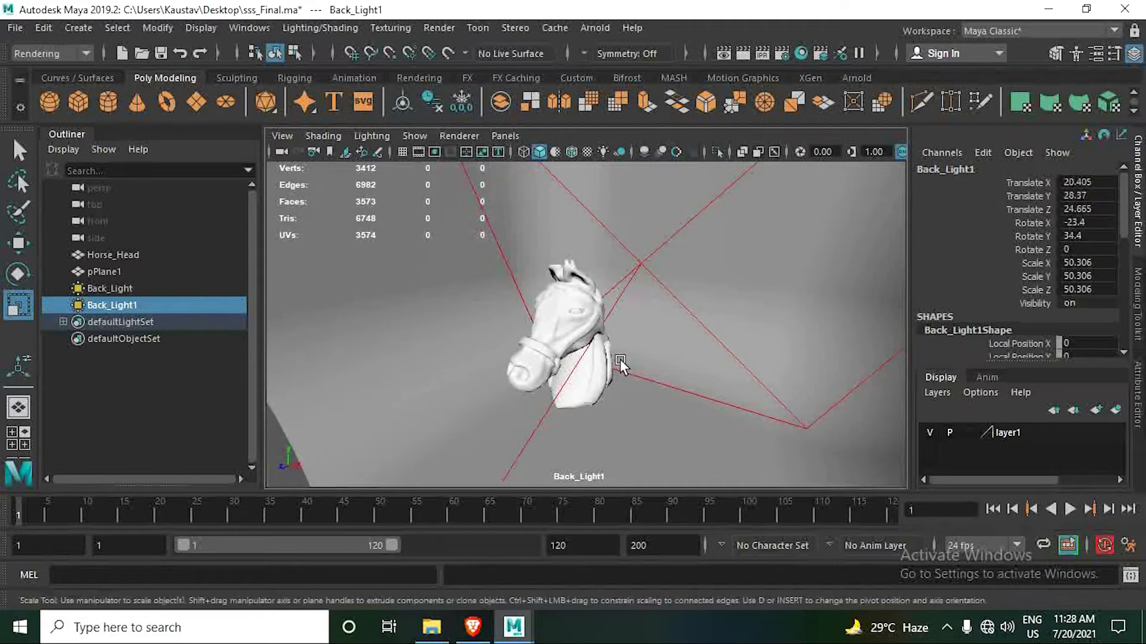
pyautogui.keyDown('alt'); pyautogui.moveTo(592, 353); pyautogui.dragTo(594, 322); pyautogui.keyUp('alt')
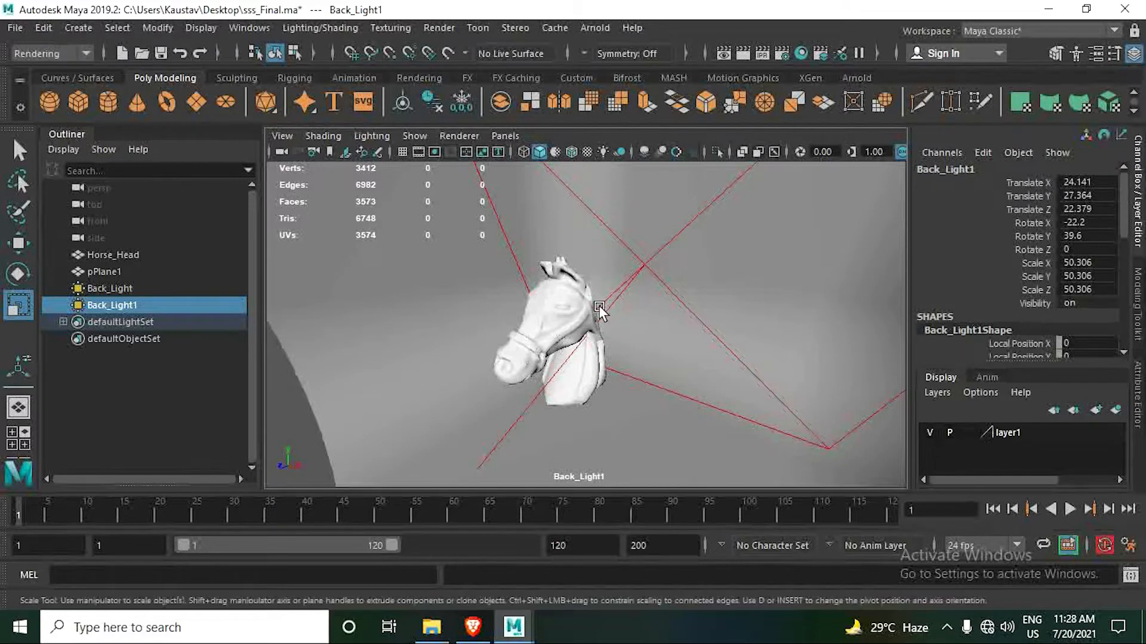
pyautogui.moveTo(596, 307)
pyautogui.keyDown('alt'); pyautogui.mouseDown()
pyautogui.moveTo(598, 325)
pyautogui.moveTo(585, 323)
pyautogui.mouseUp(); pyautogui.keyUp('alt')
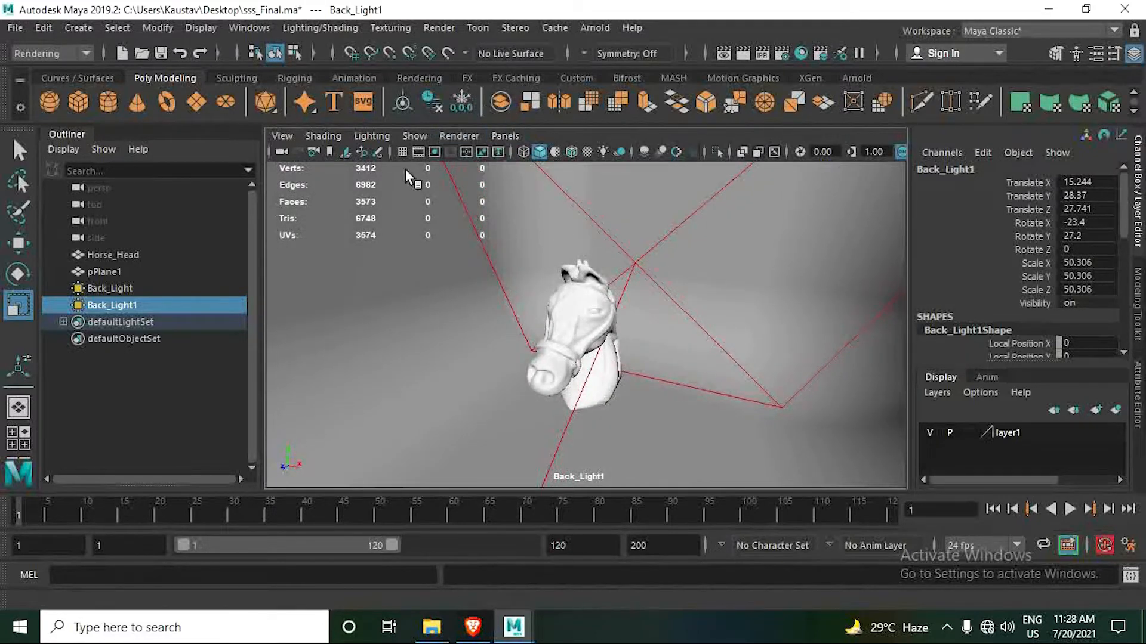
# - Rename the duplicated light Back_Light1 as Fill_Light
pyautogui.click(129, 300)
pyautogui.doubleClick(129, 301)
pyautogui.write('Fill_Light')
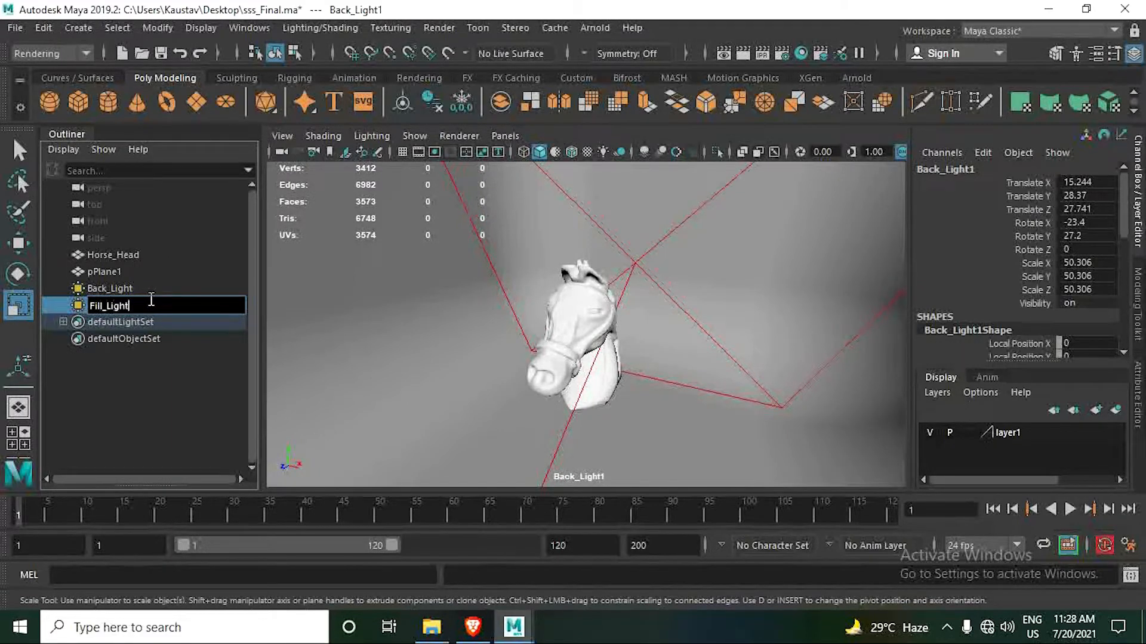
pyautogui.press('Return')
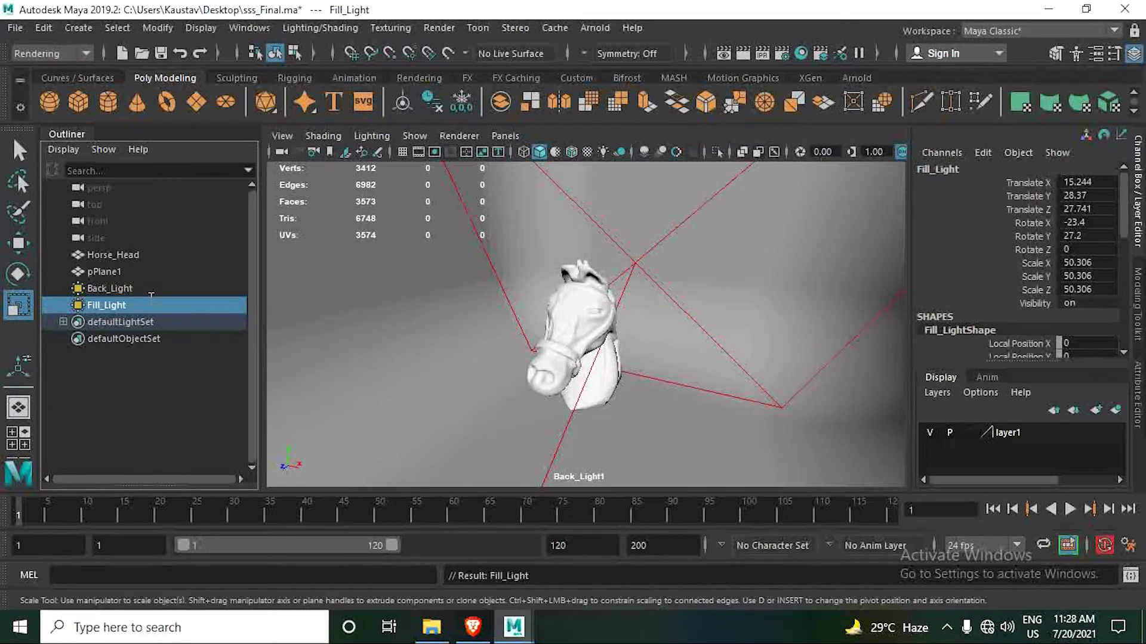
# - Duplicate Fill_Light, then orbit the original to the other side of the head, at about X -38.2, Y 16.1, Z 29.8
pyautogui.hotkey('ctrl', 'd')
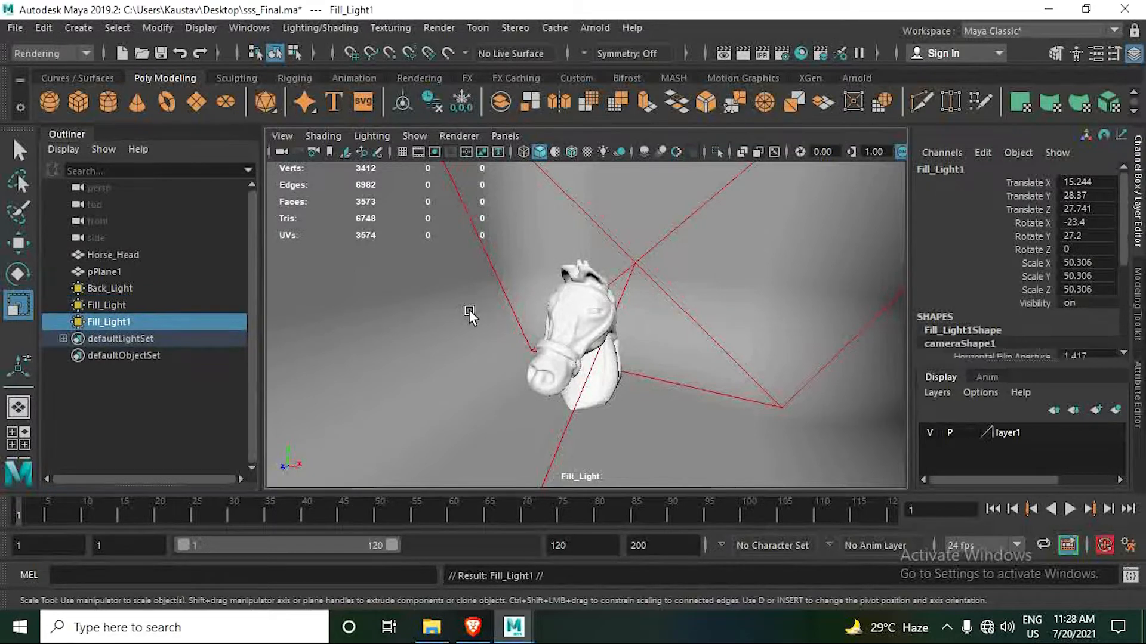
pyautogui.keyDown('alt'); pyautogui.moveTo(469, 310); pyautogui.dragTo(595, 325); pyautogui.keyUp('alt')
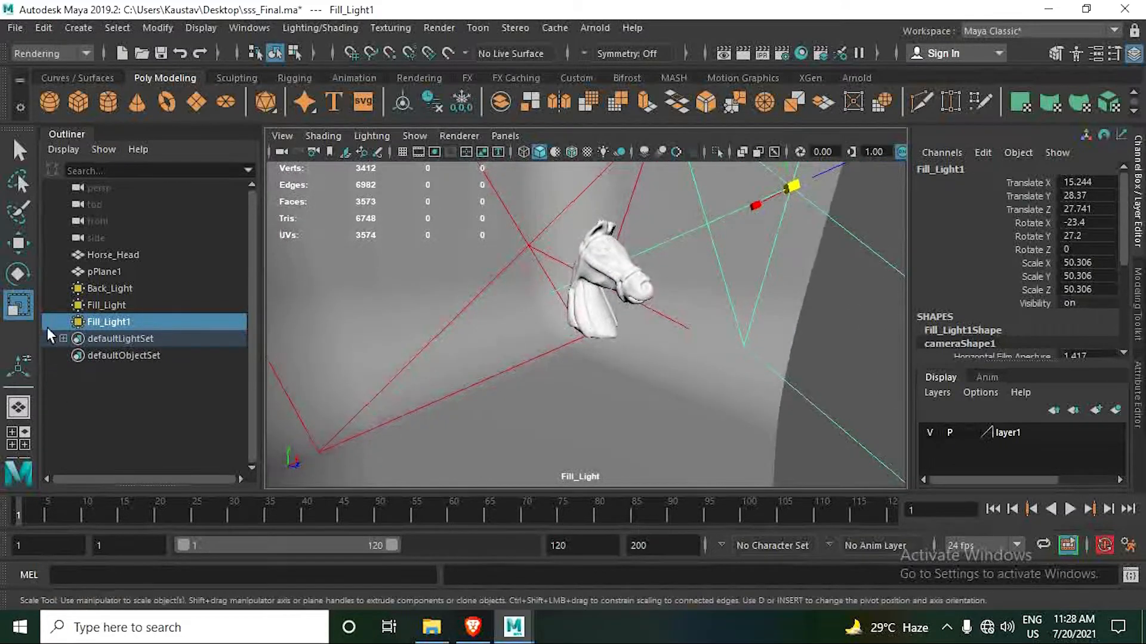
# - Rename the duplicated light Fill_Light1 as Key_Light
pyautogui.doubleClick(106, 320)
pyautogui.write('Key_Light')
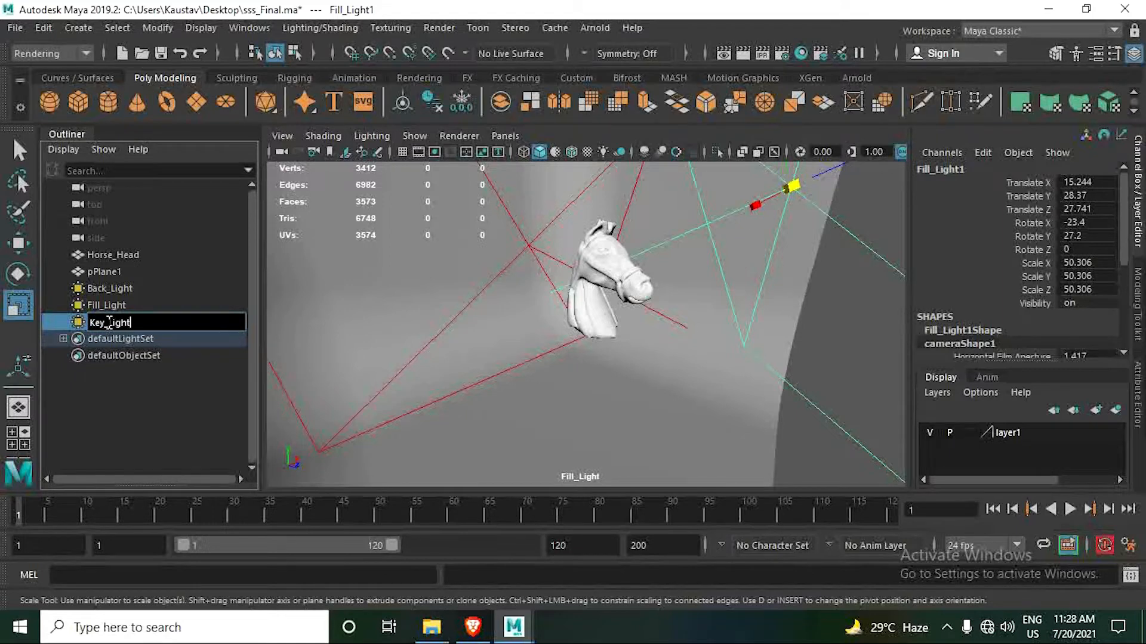
pyautogui.press('Return')
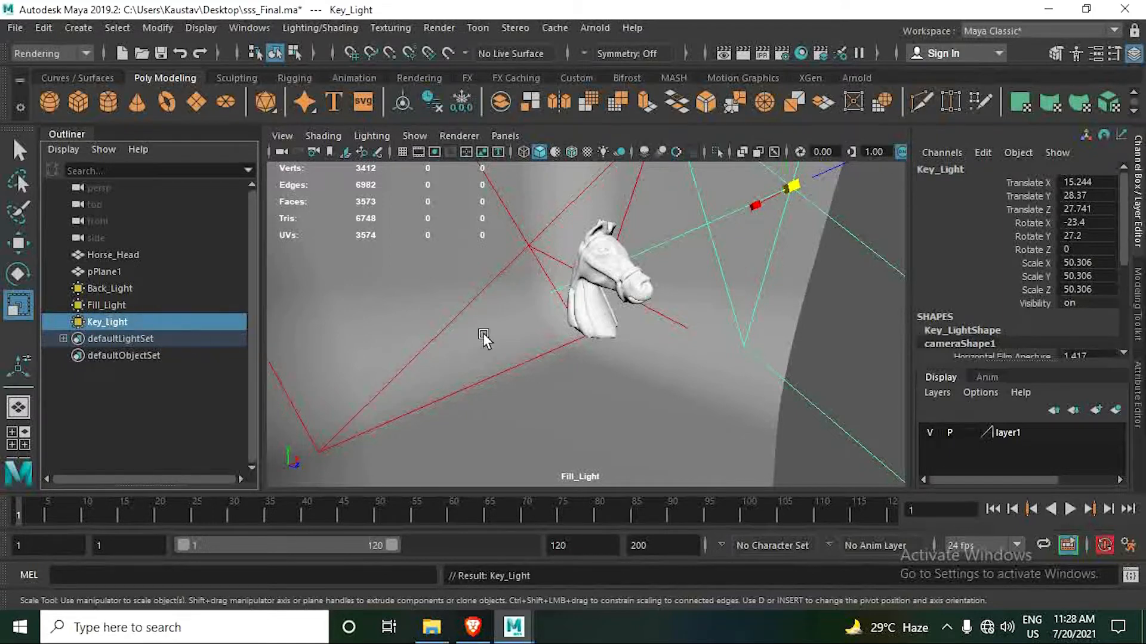
# - Hide Fill_Light and Key_Light so that only Back_Light stays visible
pyautogui.keyDown('ctrl'); pyautogui.click(128, 302); pyautogui.keyUp('ctrl')
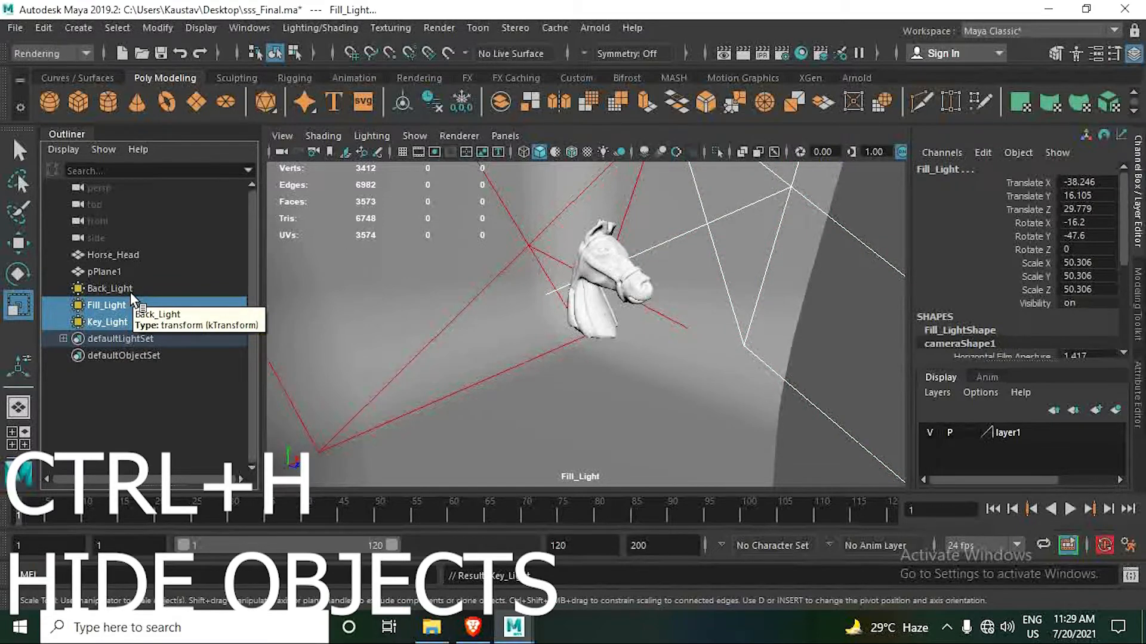
pyautogui.hotkey('ctrl', 'h')
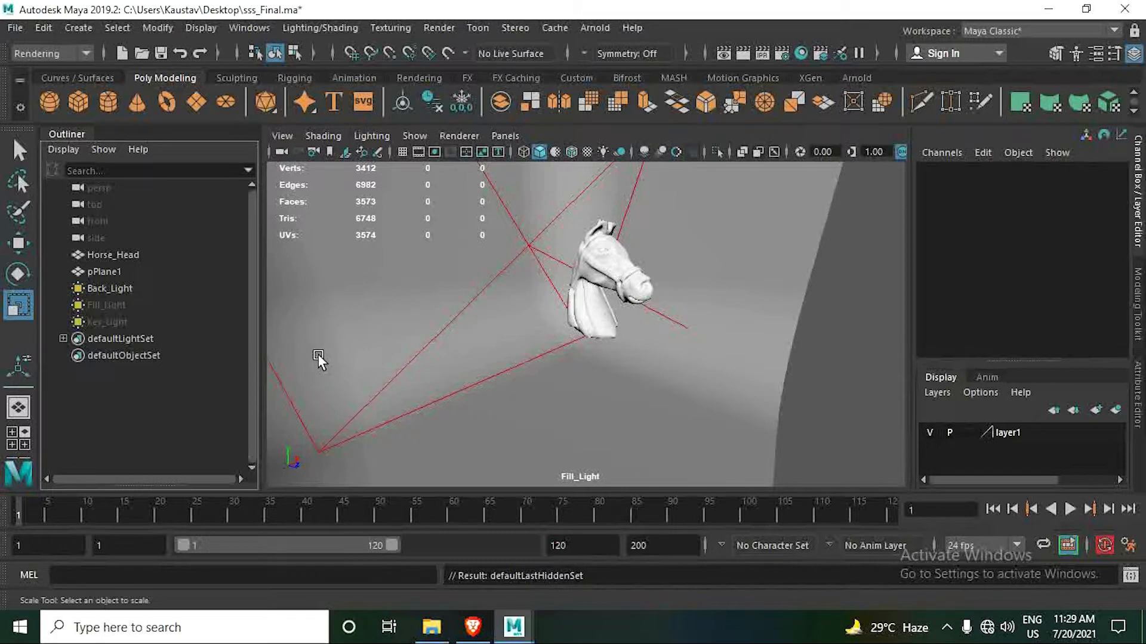
# - Create a camera in the scene and scale it uniformly to about 17
pyautogui.moveTo(480, 358)
pyautogui.keyDown('alt'); pyautogui.mouseDown()
pyautogui.moveTo(391, 345)
pyautogui.moveTo(440, 348)
pyautogui.moveTo(397, 357)
pyautogui.moveTo(408, 356)
pyautogui.mouseUp(); pyautogui.keyUp('alt')
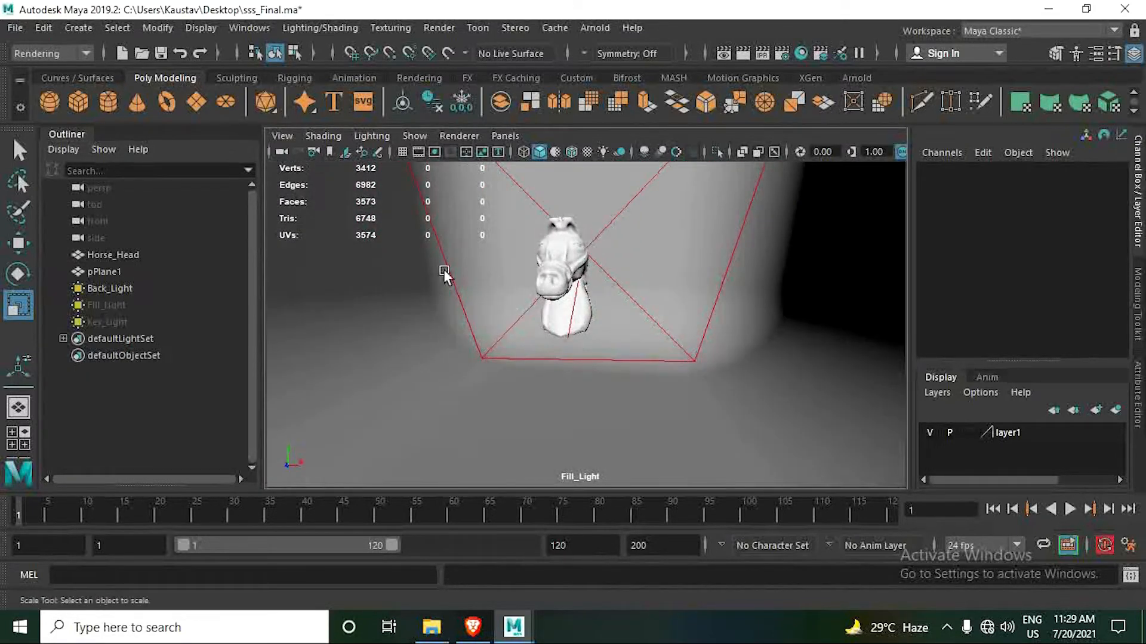
pyautogui.moveTo(443, 270)
pyautogui.keyDown('alt'); pyautogui.mouseDown()
pyautogui.moveTo(423, 291)
pyautogui.moveTo(542, 262)
pyautogui.moveTo(547, 280)
pyautogui.mouseUp(); pyautogui.keyUp('alt')
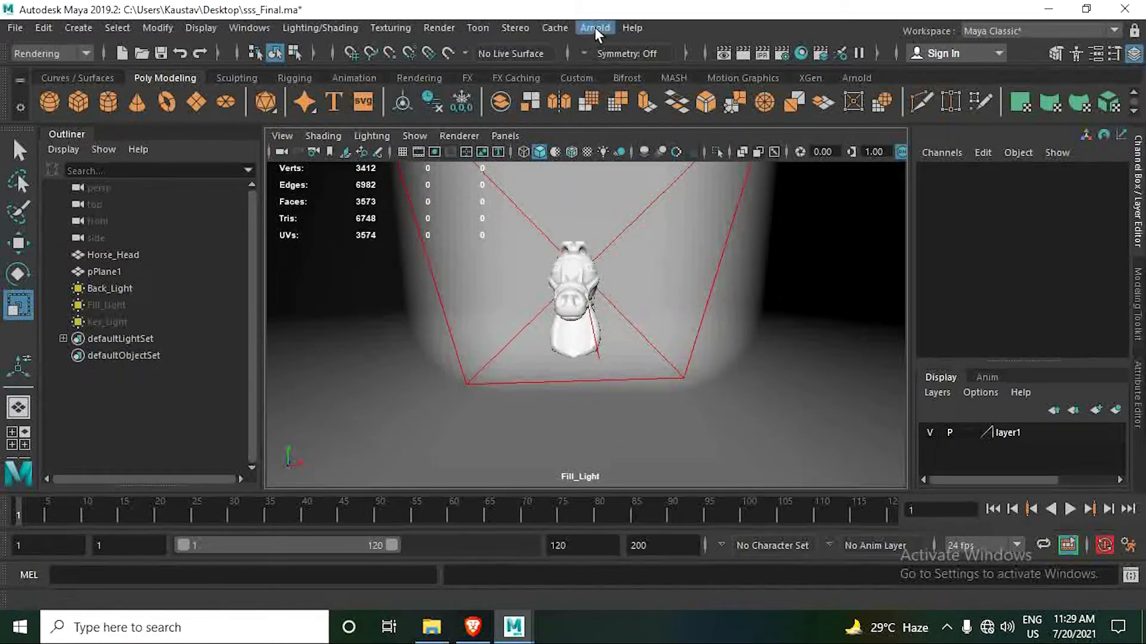
pyautogui.click(77, 29)
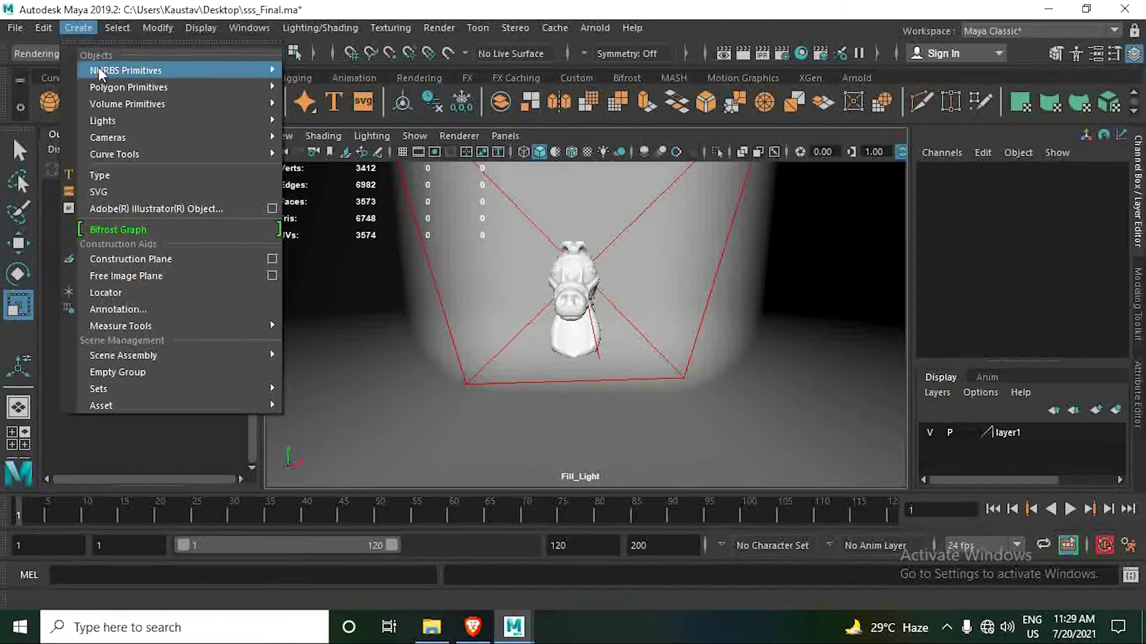
pyautogui.moveTo(102, 137)
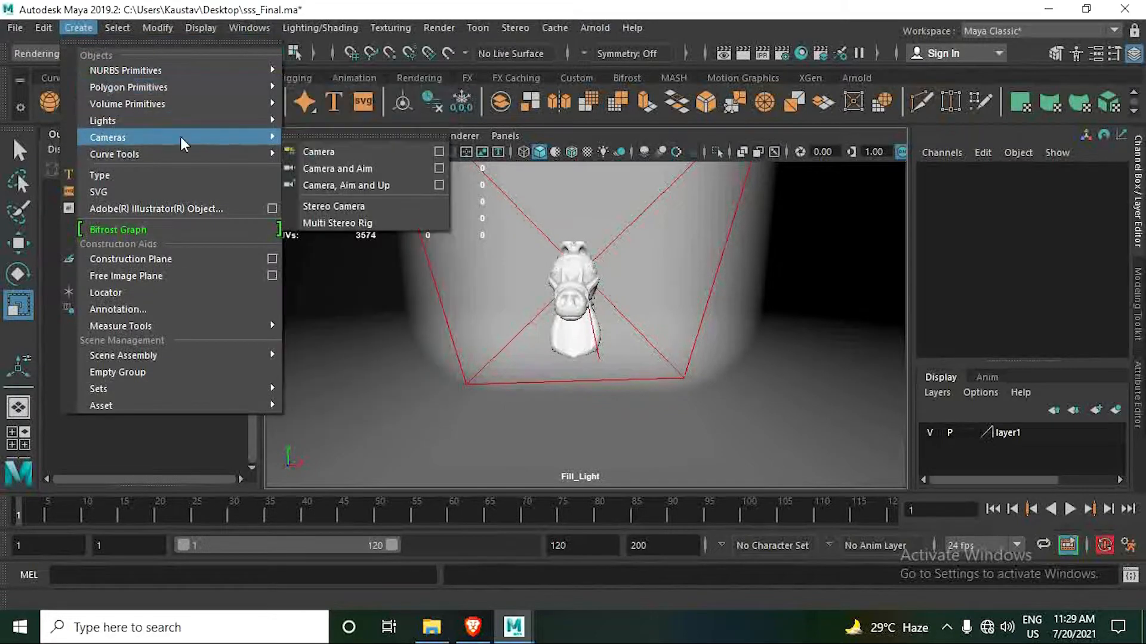
pyautogui.click(371, 153)
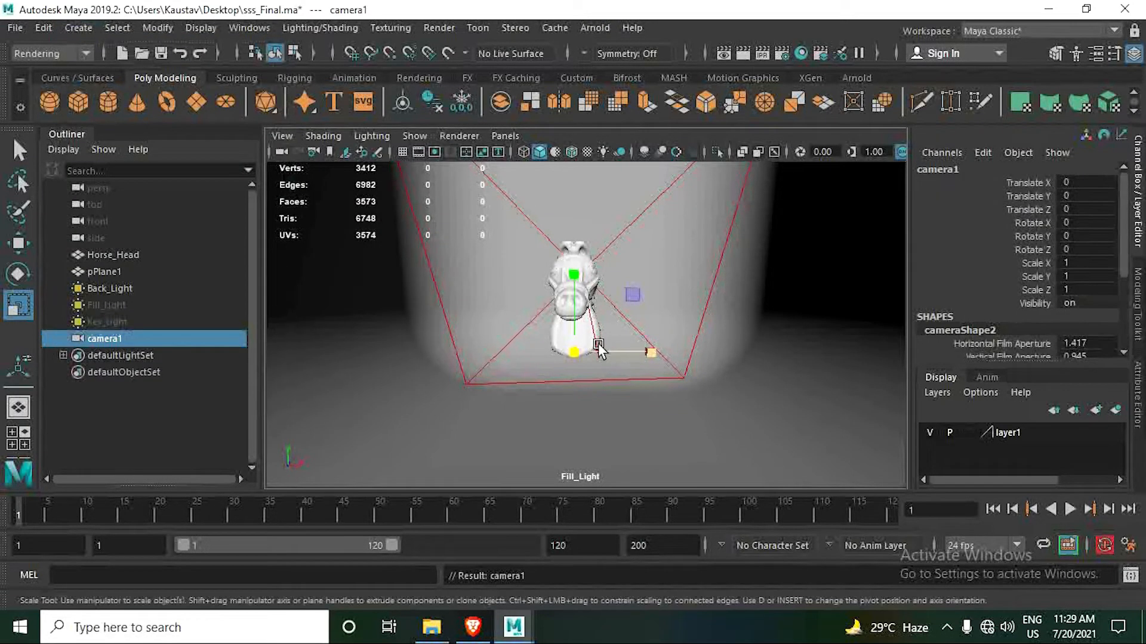
pyautogui.moveTo(575, 354); pyautogui.dragTo(741, 443)
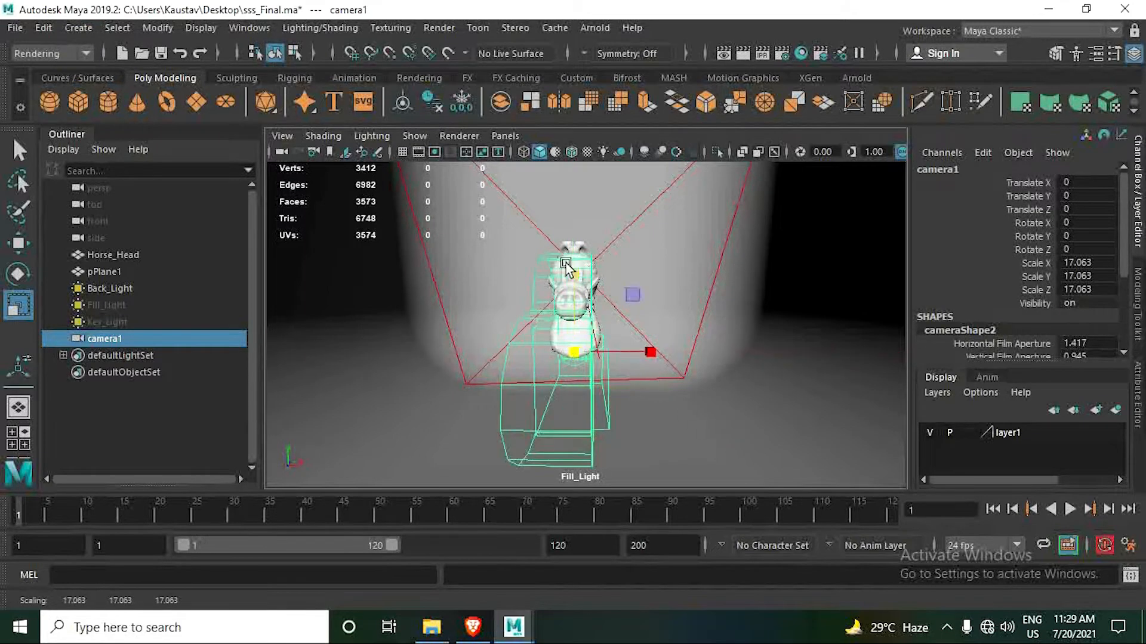
# - Look through camera1 and pull it back from the horse head to about Z 155.5
pyautogui.click(506, 135)
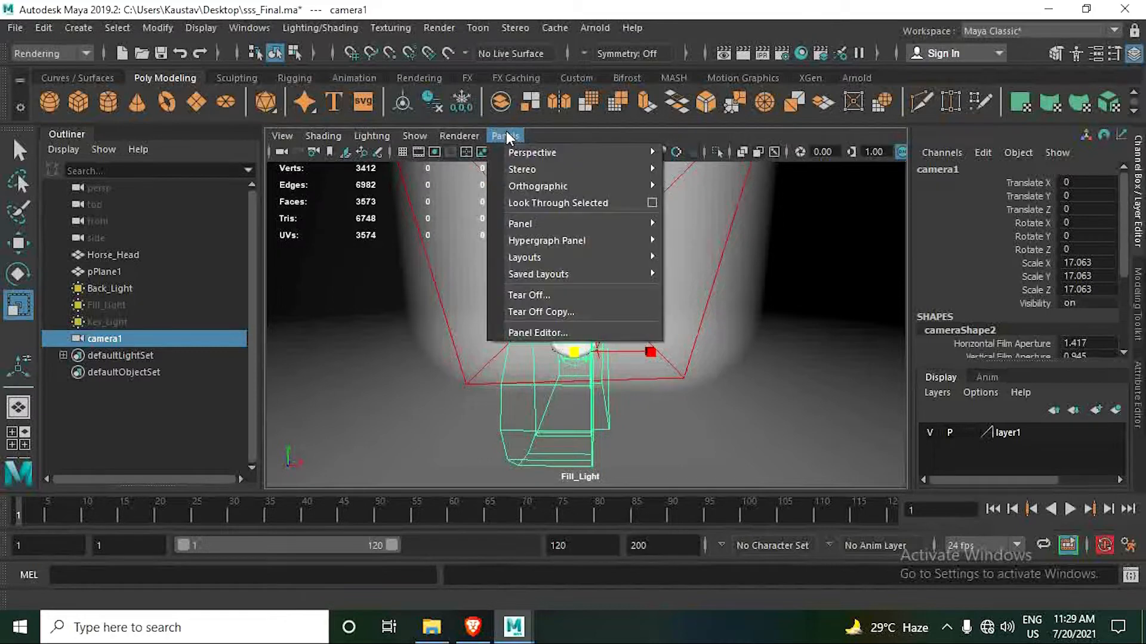
pyautogui.click(585, 205)
pyautogui.scroll(-10, 563, 310)
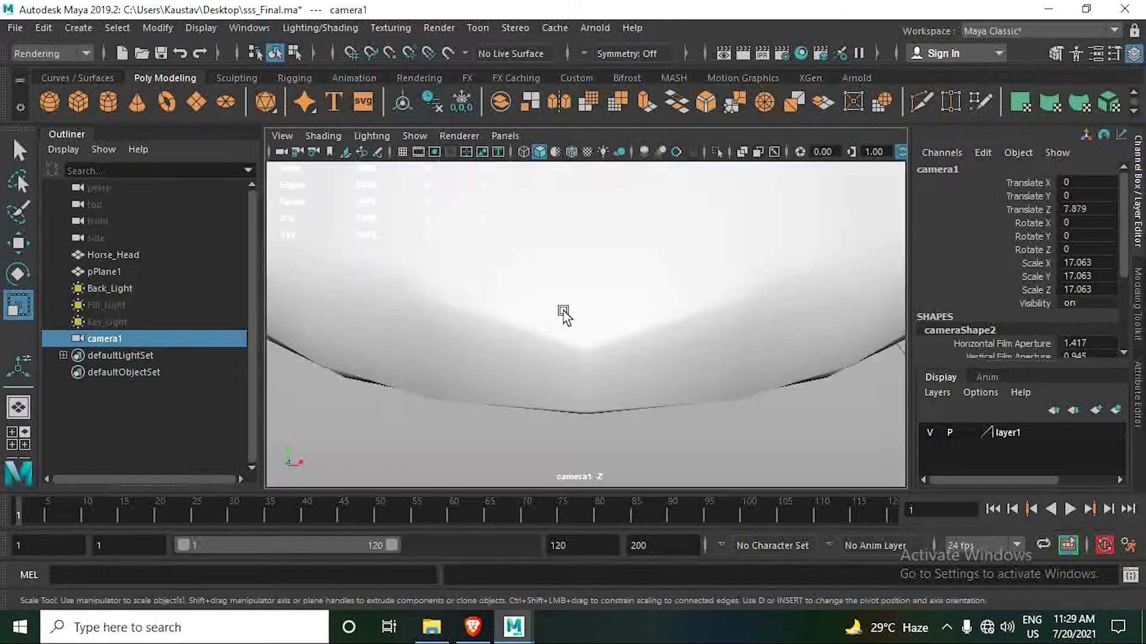
pyautogui.scroll(-5, 563, 310)
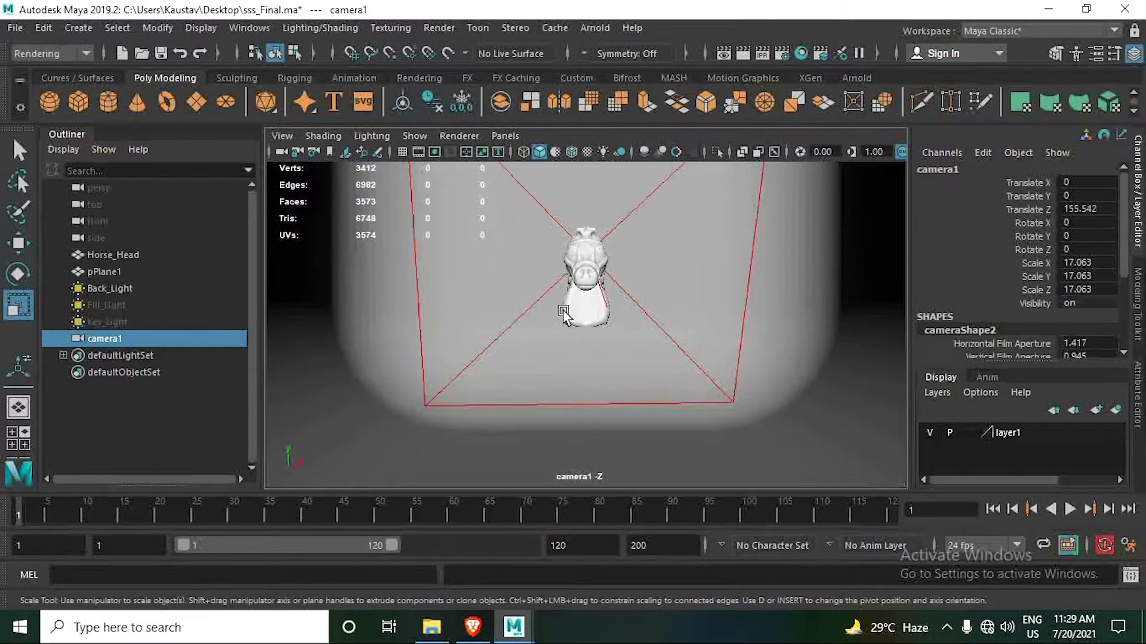
# - Orbit camera1 to an angled view of the horse head, at about X -33.9, Y 15.7, Z 103.2, with rotation X -3, Y -20
pyautogui.keyDown('alt'); pyautogui.moveTo(571, 302); pyautogui.dragTo(551, 315, button='middle'); pyautogui.keyUp('alt')
pyautogui.keyDown('alt'); pyautogui.moveTo(551, 315); pyautogui.dragTo(618, 349, button='right'); pyautogui.keyUp('alt')
pyautogui.moveTo(606, 335)
pyautogui.keyDown('alt'); pyautogui.mouseDown(button='middle')
pyautogui.moveTo(608, 366)
pyautogui.moveTo(599, 335)
pyautogui.mouseUp(button='middle'); pyautogui.keyUp('alt')
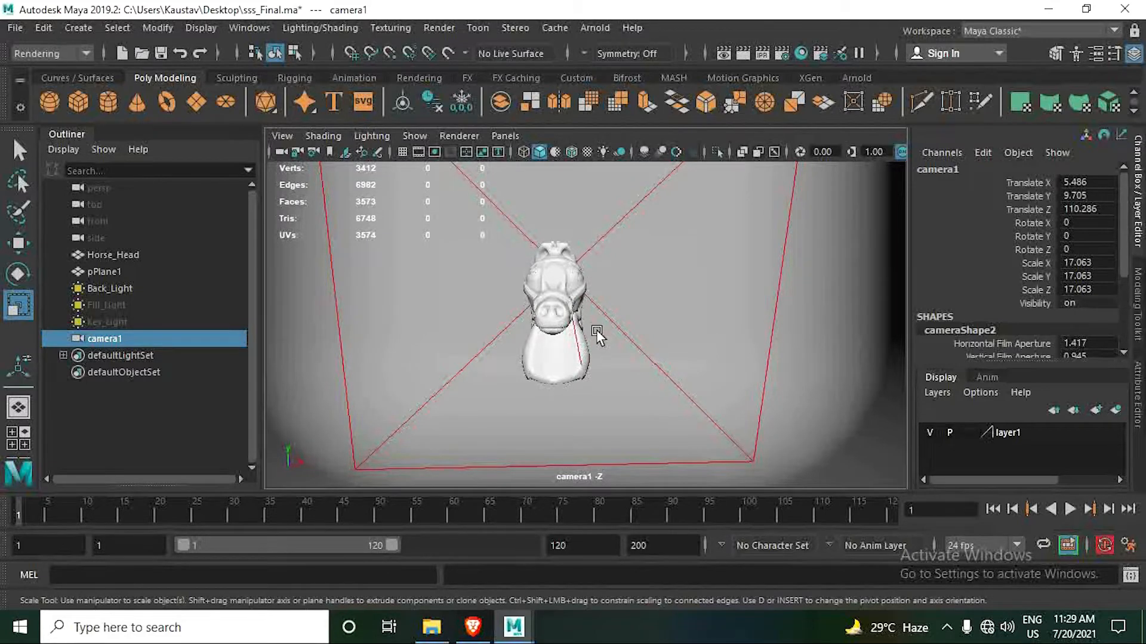
pyautogui.keyDown('alt'); pyautogui.moveTo(597, 330); pyautogui.dragTo(579, 348); pyautogui.keyUp('alt')
pyautogui.keyDown('alt'); pyautogui.moveTo(571, 358); pyautogui.dragTo(573, 360, button='middle'); pyautogui.keyUp('alt')
pyautogui.keyDown('alt'); pyautogui.moveTo(574, 360); pyautogui.dragTo(595, 365, button='right'); pyautogui.keyUp('alt')
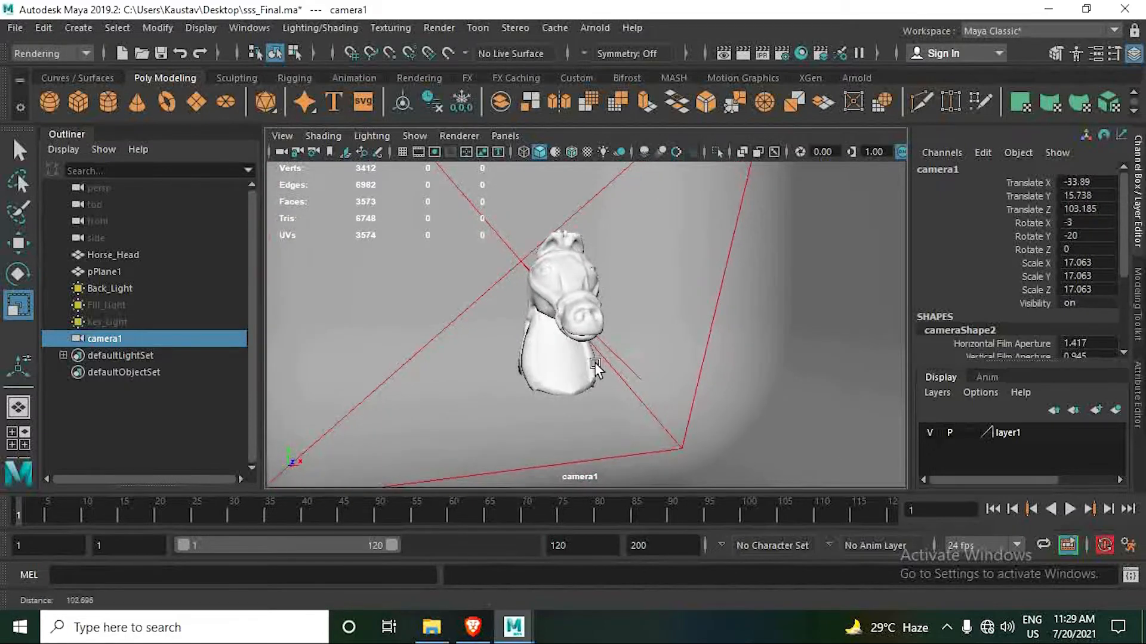
# - Show the grid and frame camera1 closer on the horse head, at about X -22.1, Y 17.5, Z 63.4, with rotation X -6, Y -22
pyautogui.scroll(-5, 591, 358)
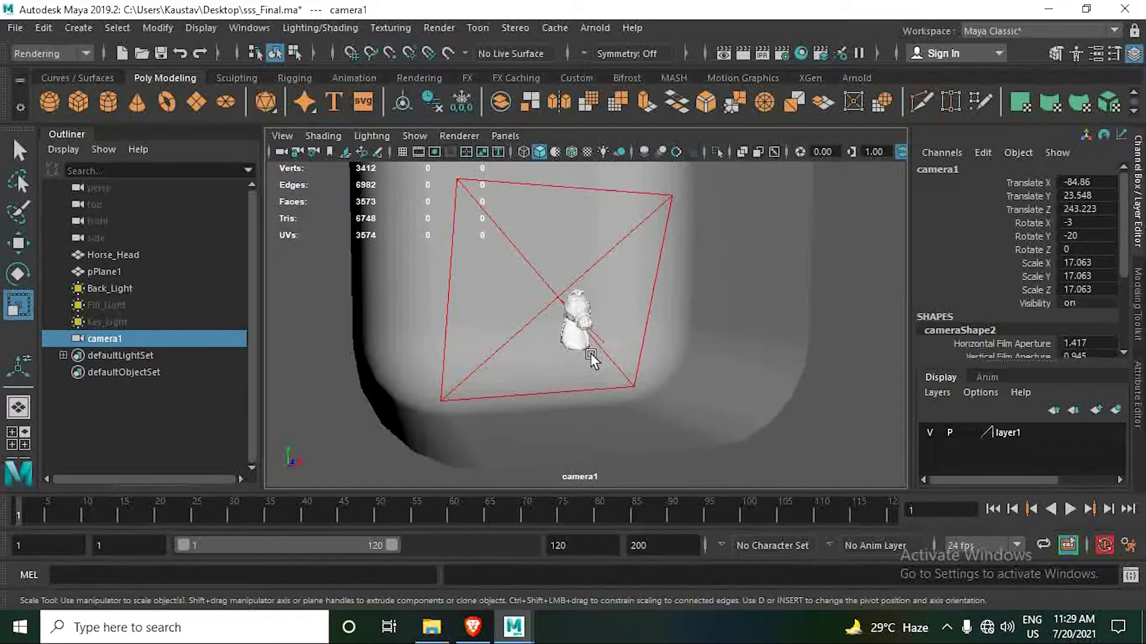
pyautogui.scroll(3, 537, 257)
pyautogui.click(402, 152)
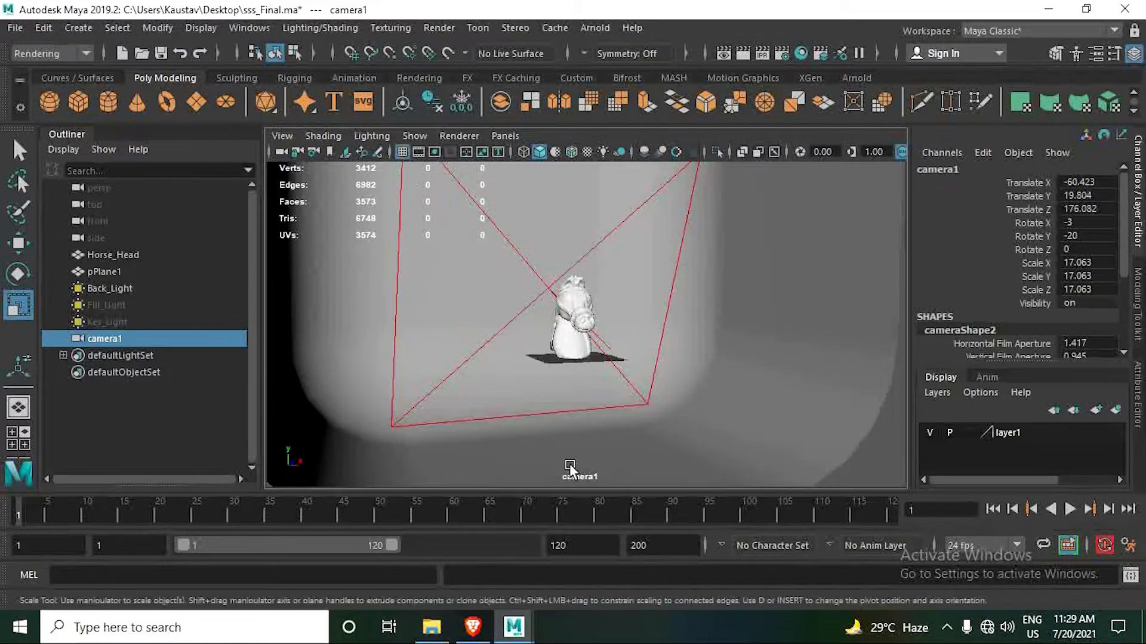
pyautogui.scroll(3, 562, 354)
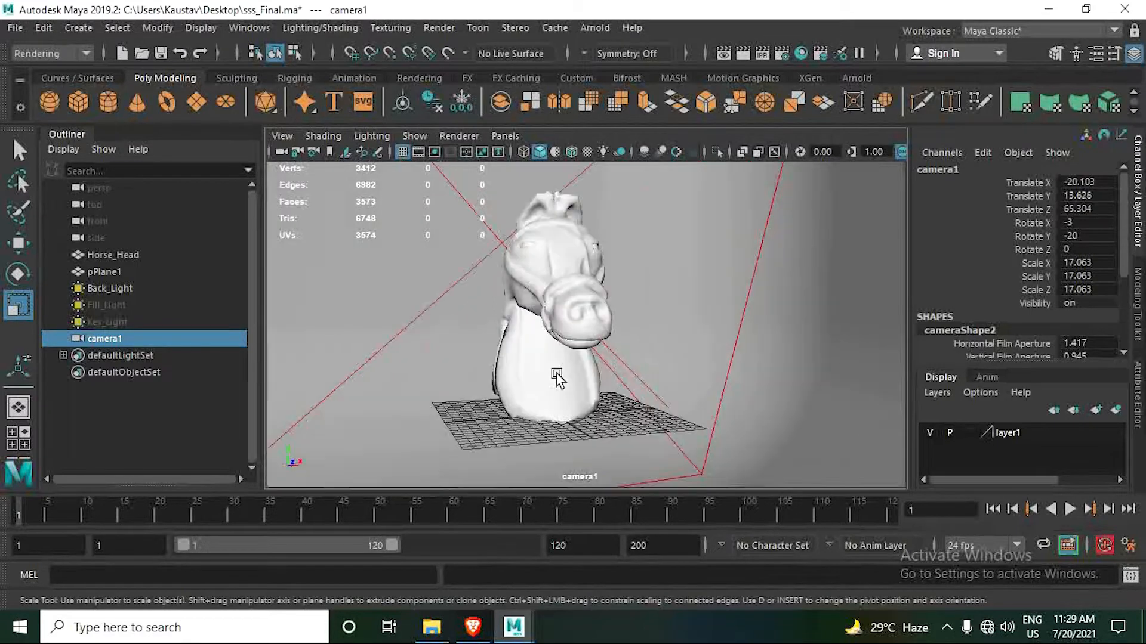
pyautogui.scroll(1, 553, 388)
pyautogui.moveTo(553, 385)
pyautogui.keyDown('alt'); pyautogui.mouseDown()
pyautogui.moveTo(568, 391)
pyautogui.moveTo(555, 387)
pyautogui.mouseUp(); pyautogui.keyUp('alt')
pyautogui.keyDown('alt'); pyautogui.moveTo(555, 388); pyautogui.dragTo(614, 411, button='right'); pyautogui.keyUp('alt')
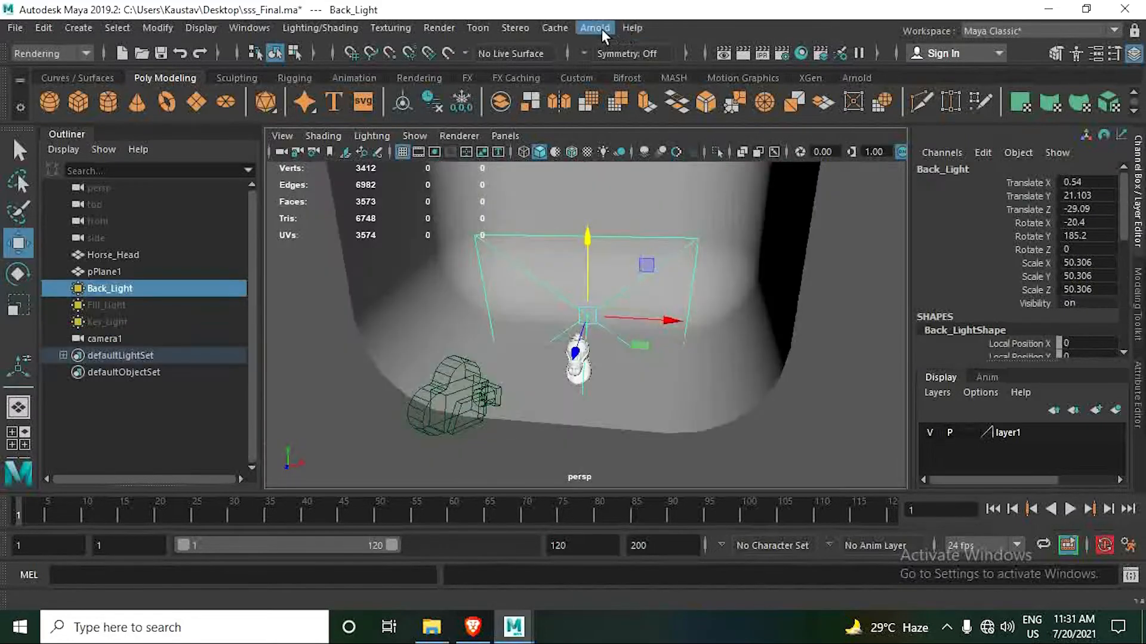
pyautogui.click(599, 28)
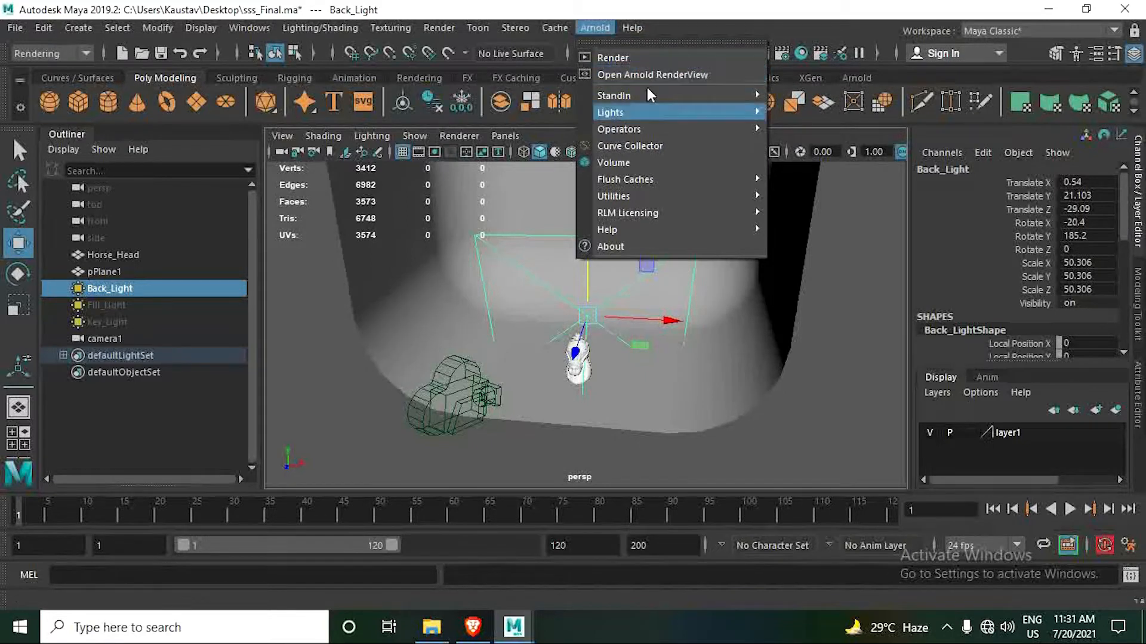
pyautogui.moveTo(44, 28)
pyautogui.click(82, 8)
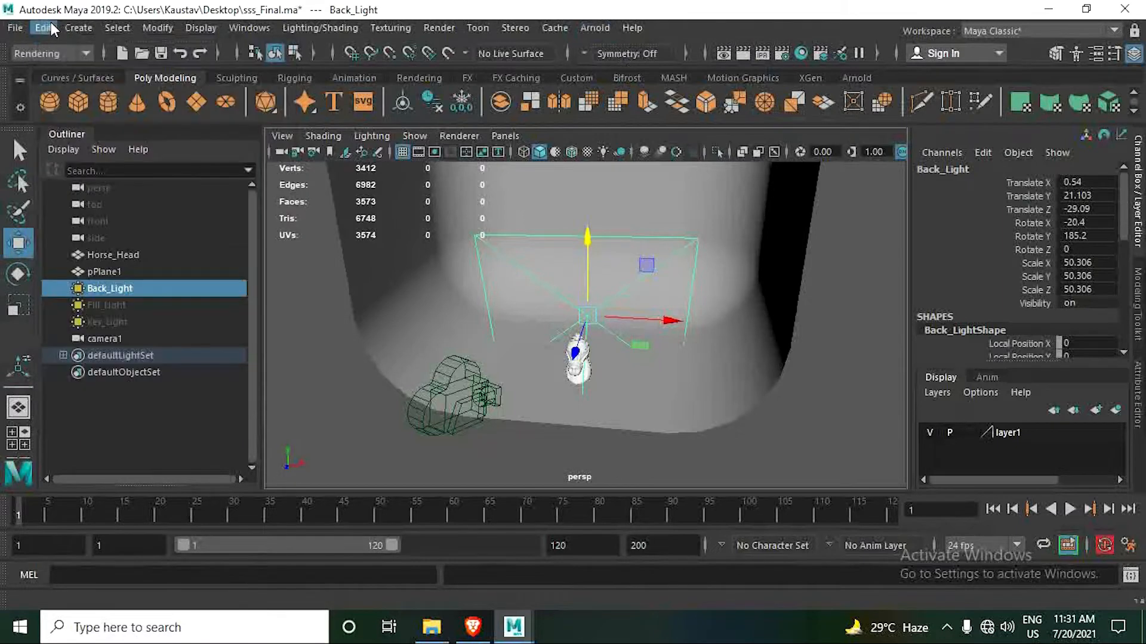
pyautogui.click(31, 56)
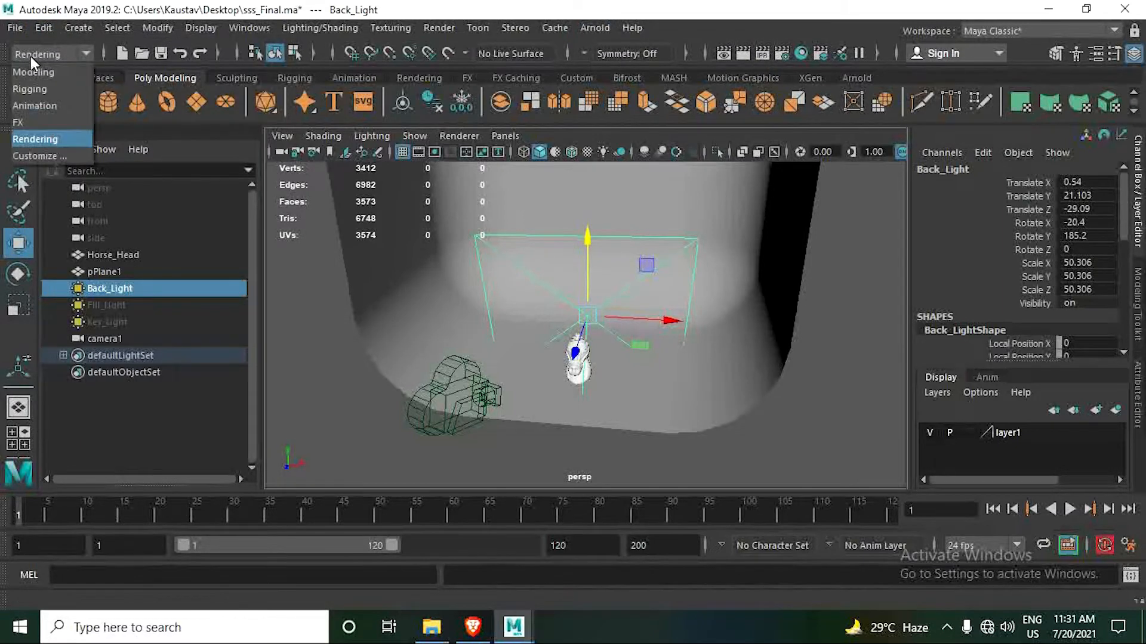
pyautogui.click(41, 141)
pyautogui.click(432, 27)
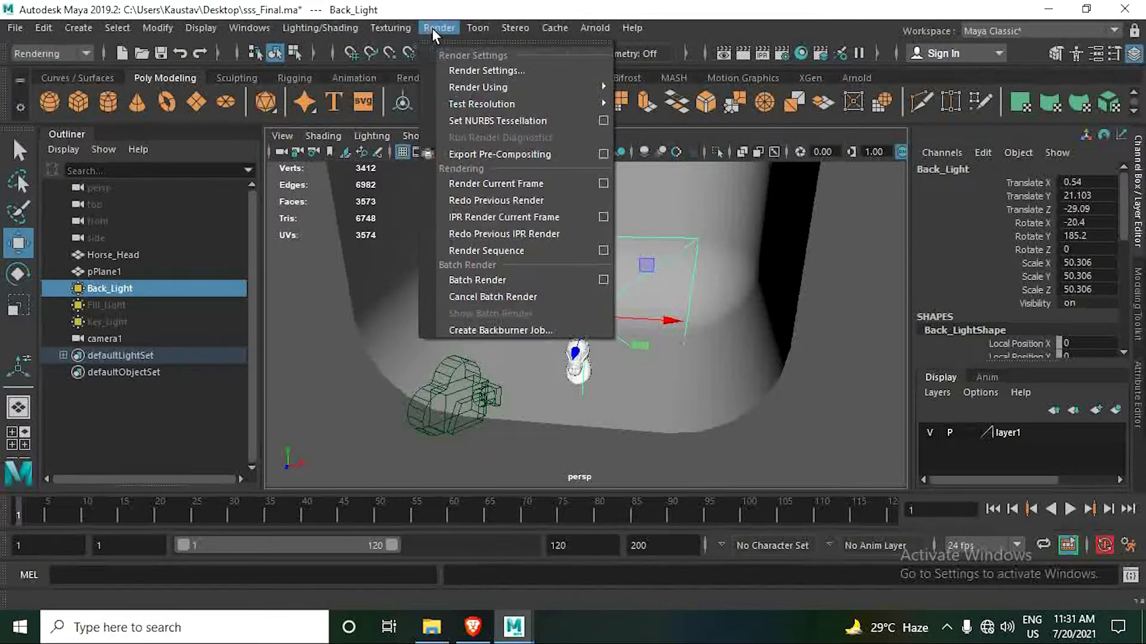
pyautogui.click(486, 70)
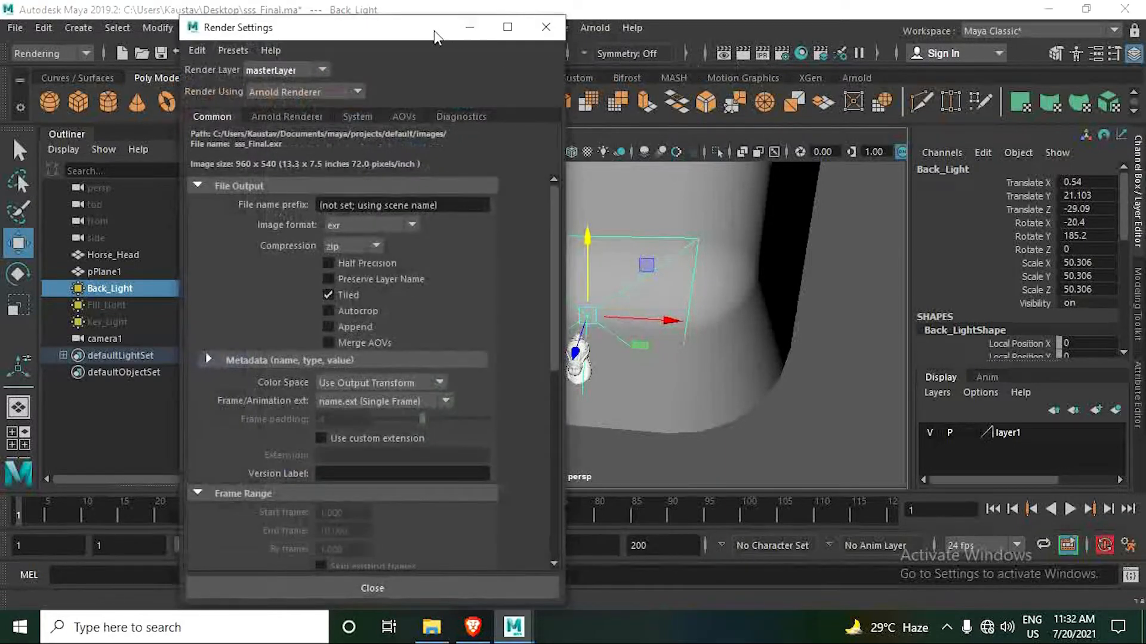
pyautogui.click(536, 31)
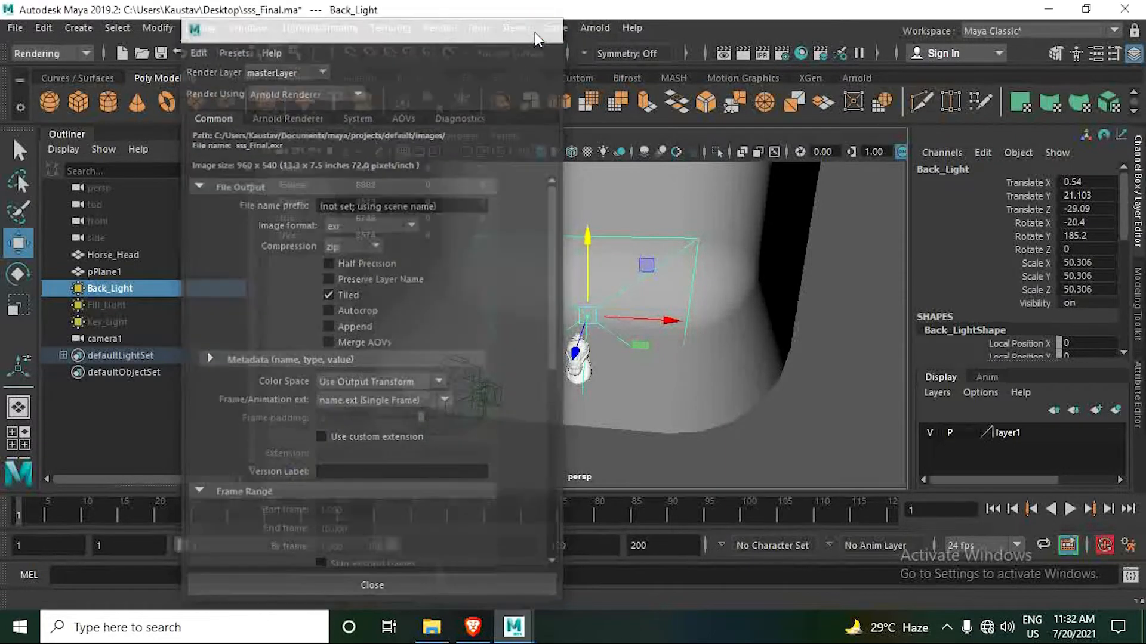
# - In Render Settings, set the output image format to png and the renderable camera to camera1
pyautogui.click(778, 52)
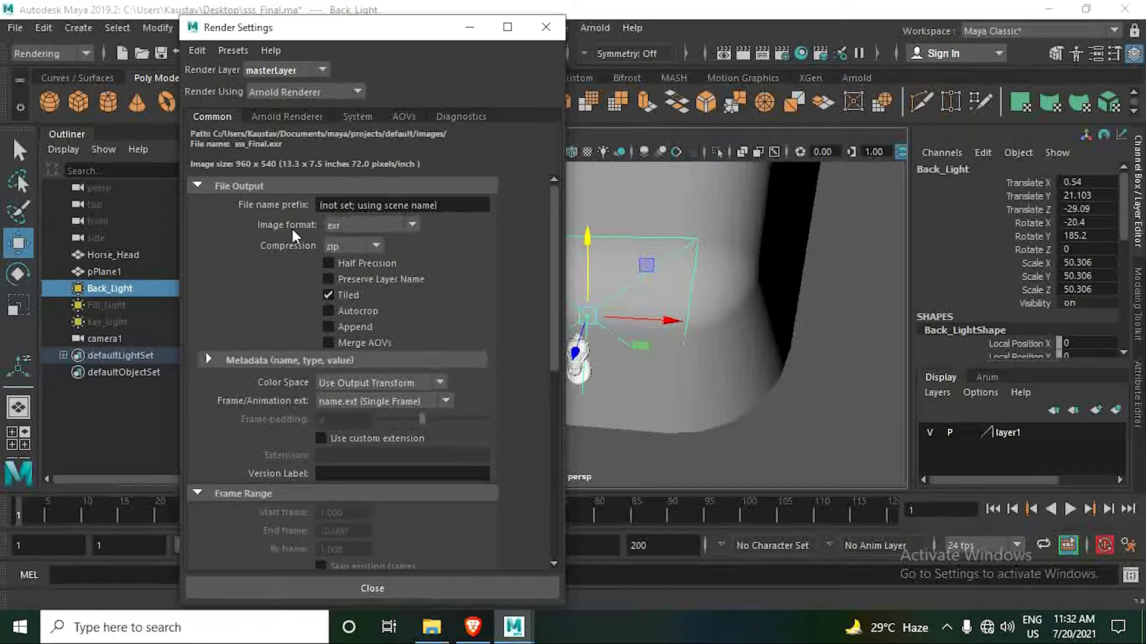
pyautogui.click(367, 227)
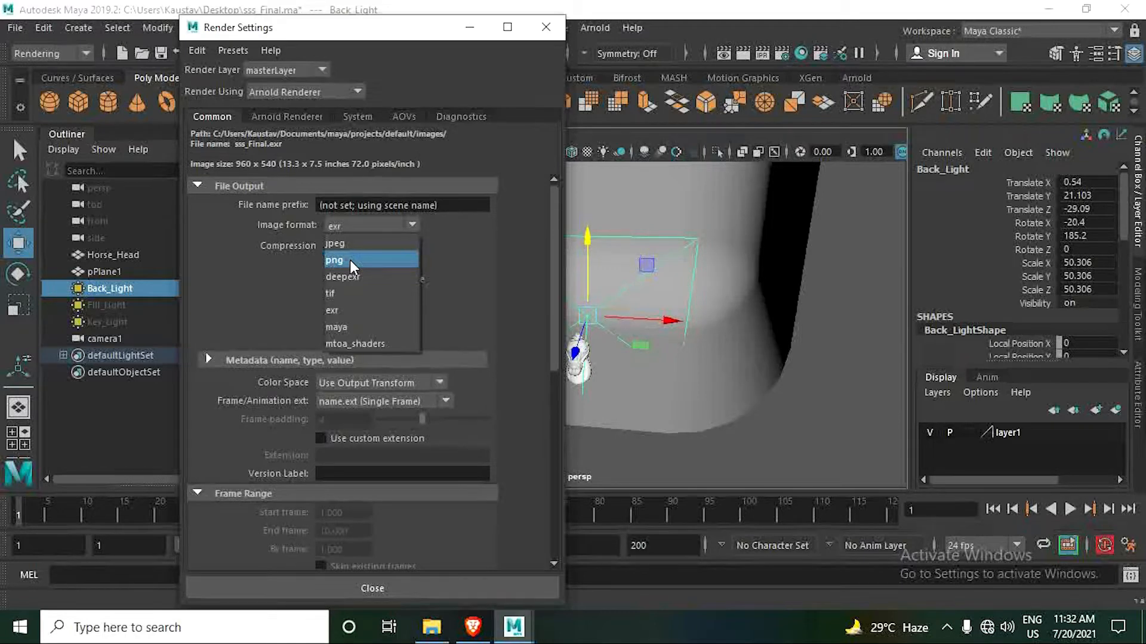
pyautogui.click(350, 259)
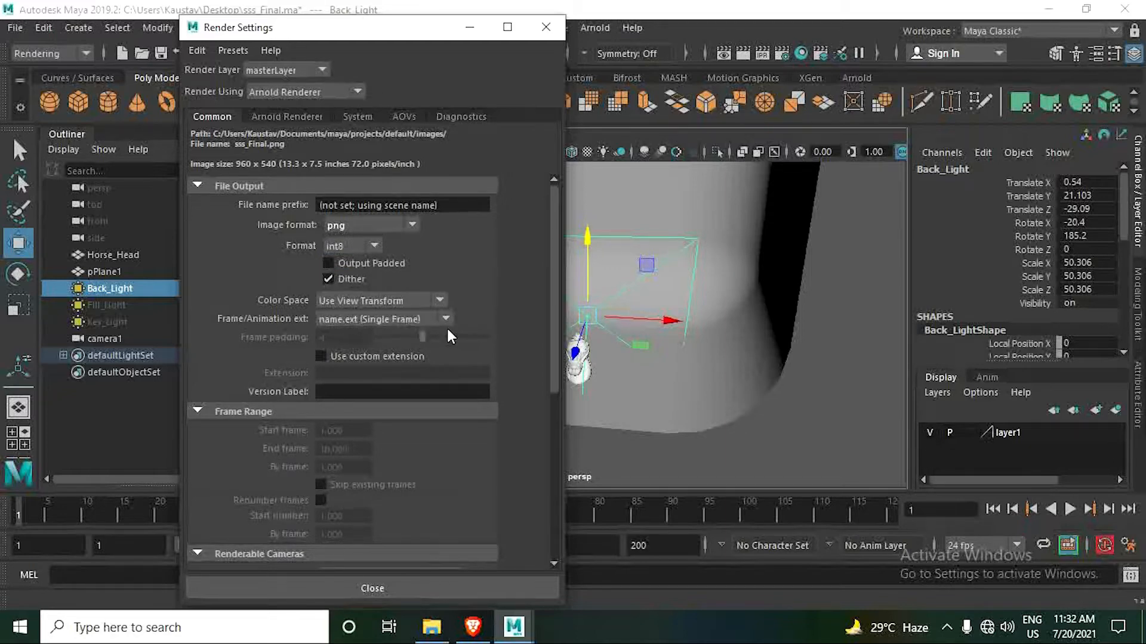
pyautogui.scroll(-5, 446, 327)
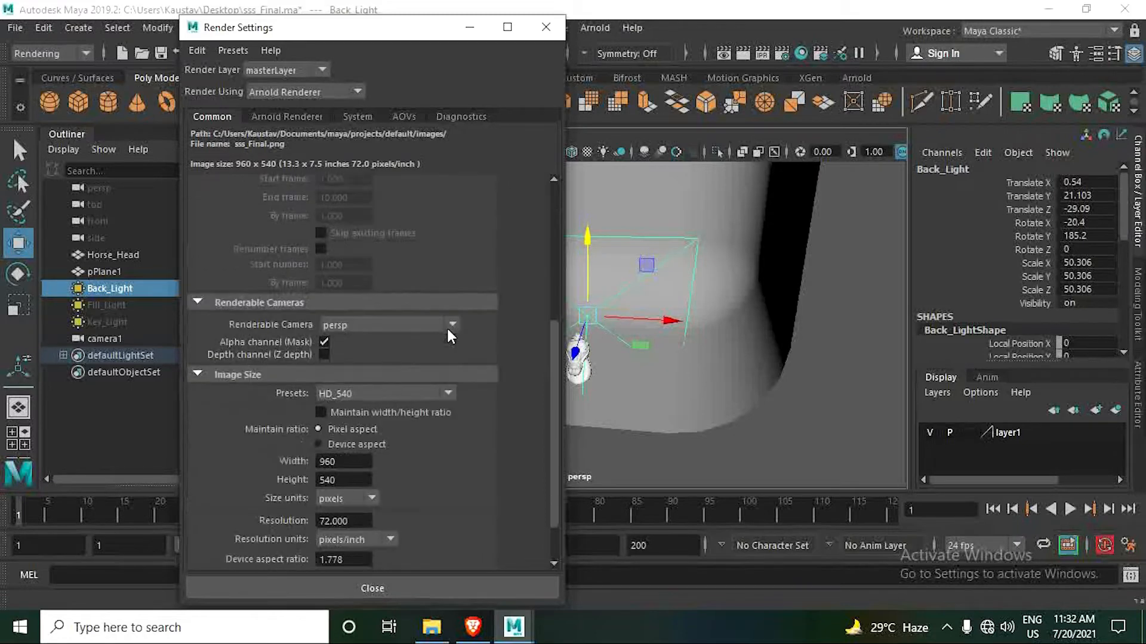
pyautogui.click(376, 325)
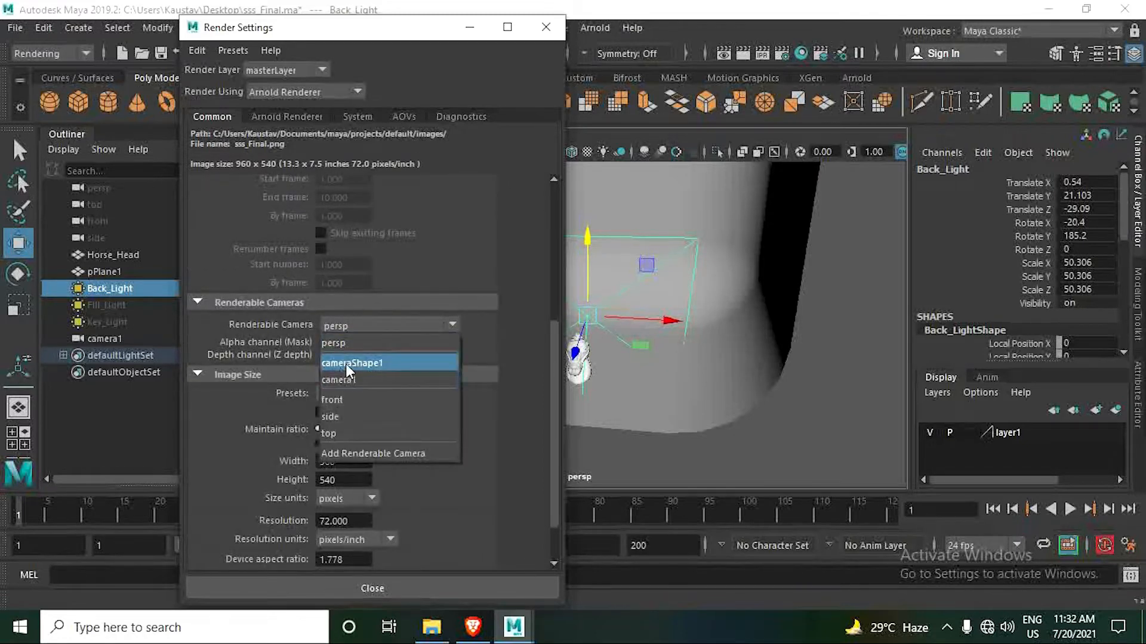
pyautogui.click(360, 380)
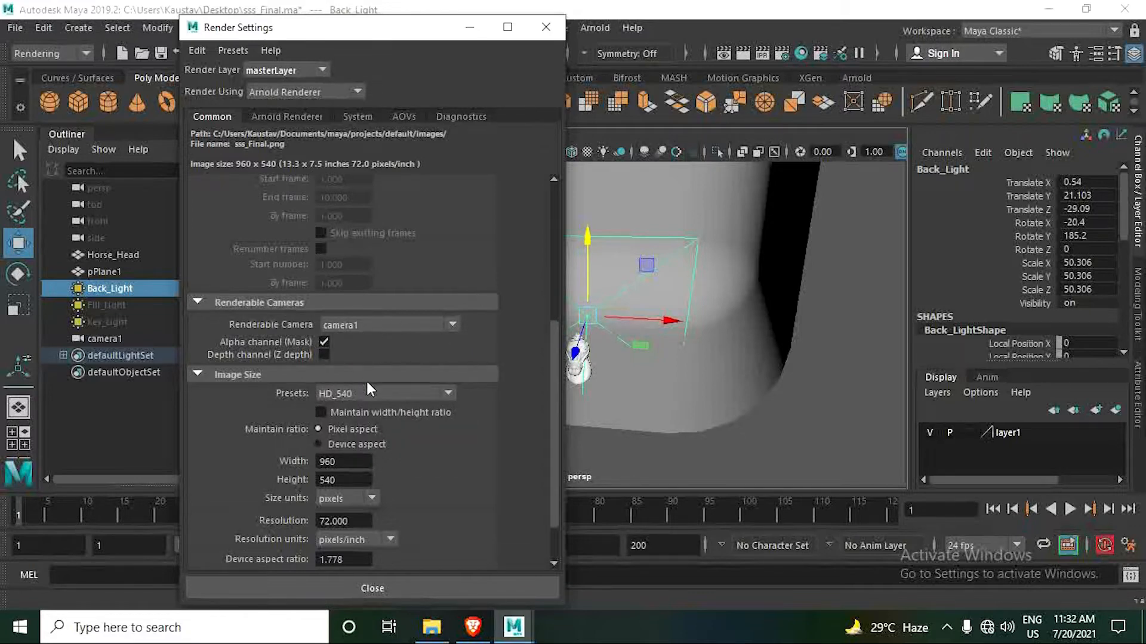
# - Set the image size preset to HD_720, review the Arnold Renderer sampling settings, and close Render Settings
pyautogui.scroll(-3, 367, 385)
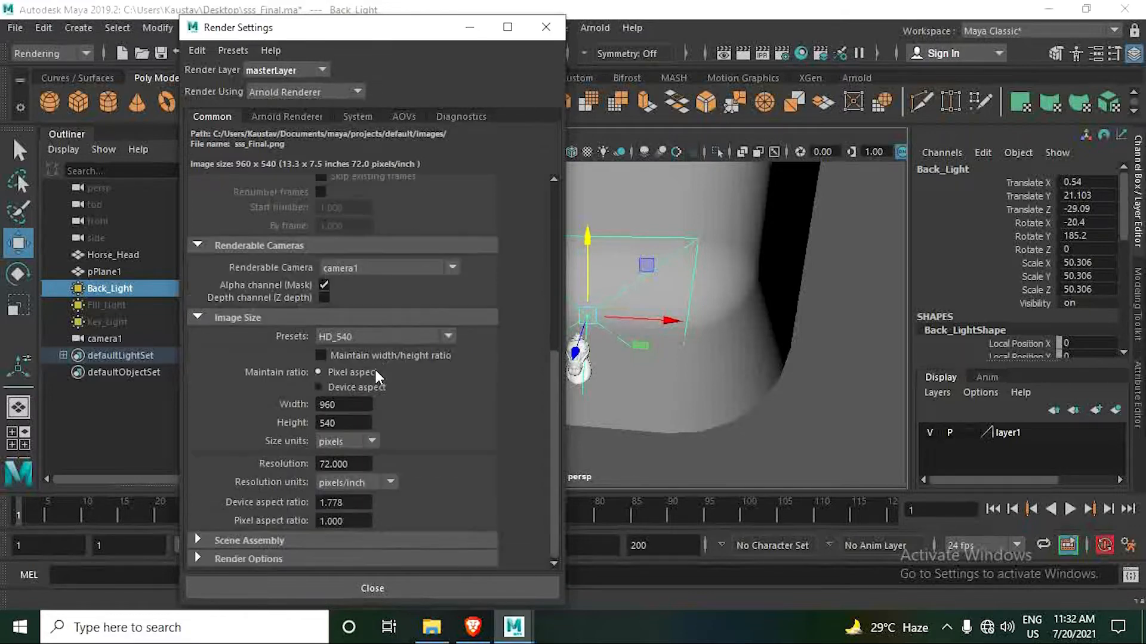
pyautogui.click(356, 336)
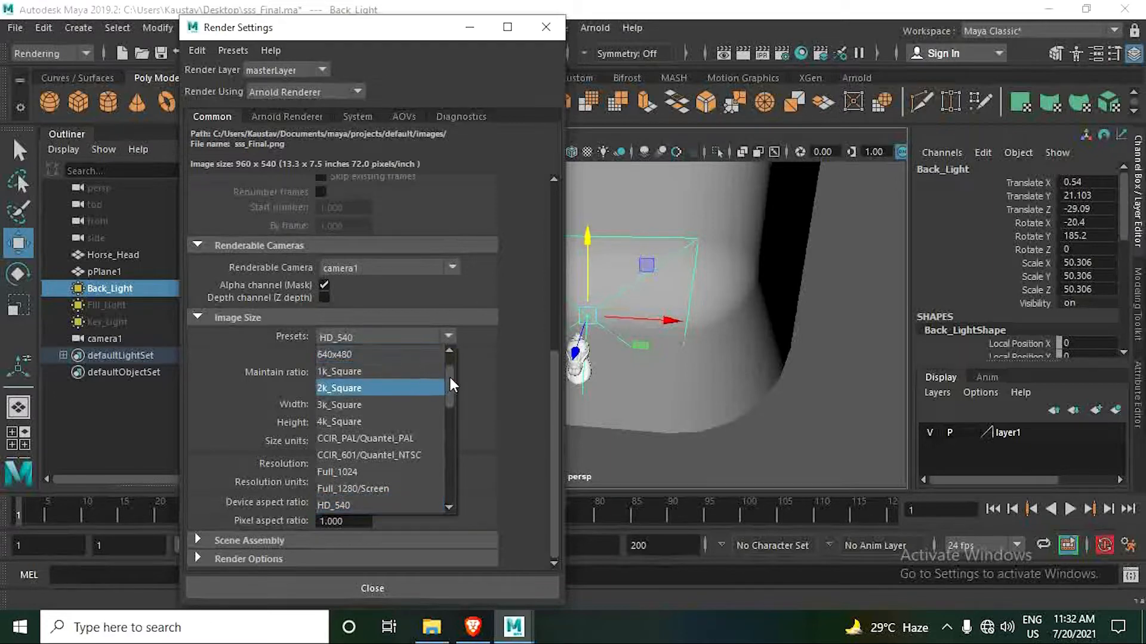
pyautogui.moveTo(449, 375); pyautogui.dragTo(451, 403)
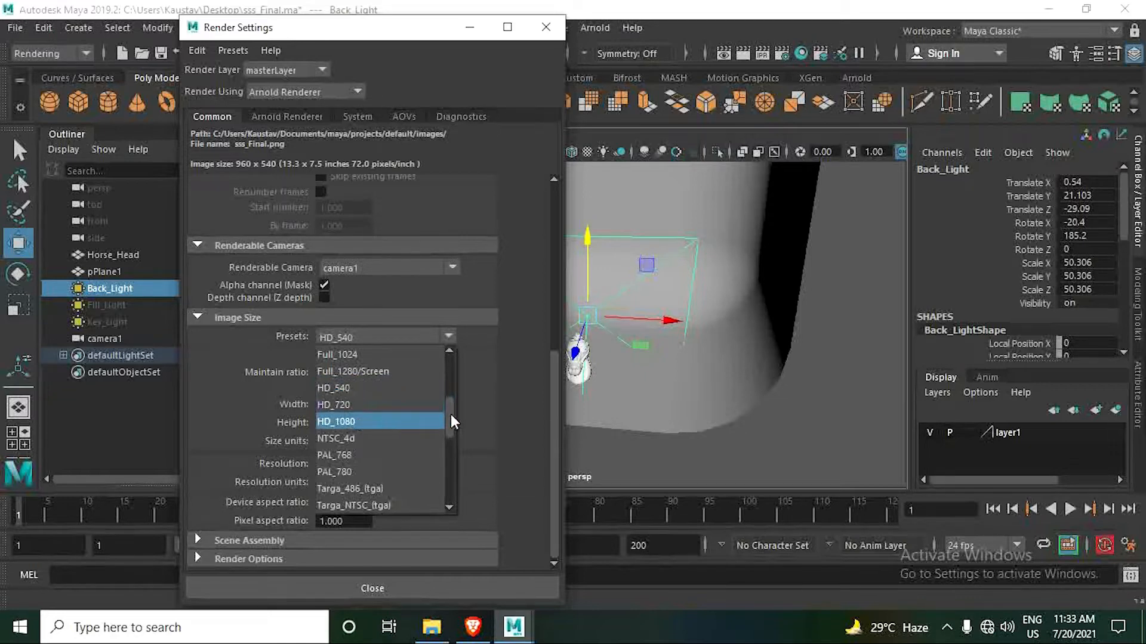
pyautogui.moveTo(452, 422)
pyautogui.mouseDown()
pyautogui.moveTo(460, 467)
pyautogui.moveTo(470, 418)
pyautogui.mouseUp()
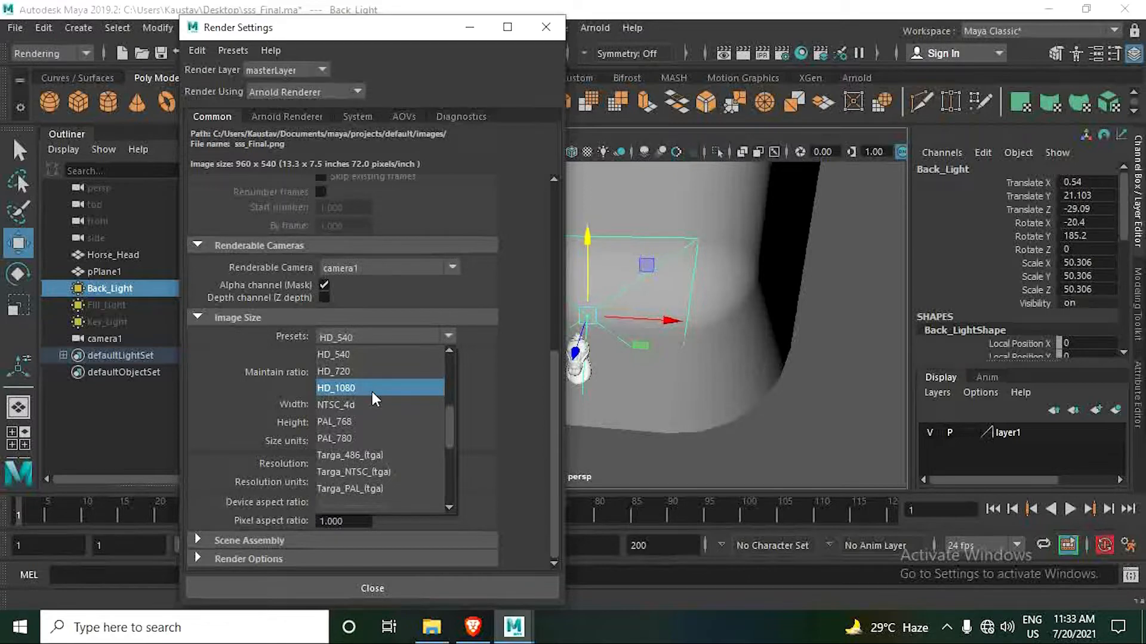
pyautogui.click(347, 370)
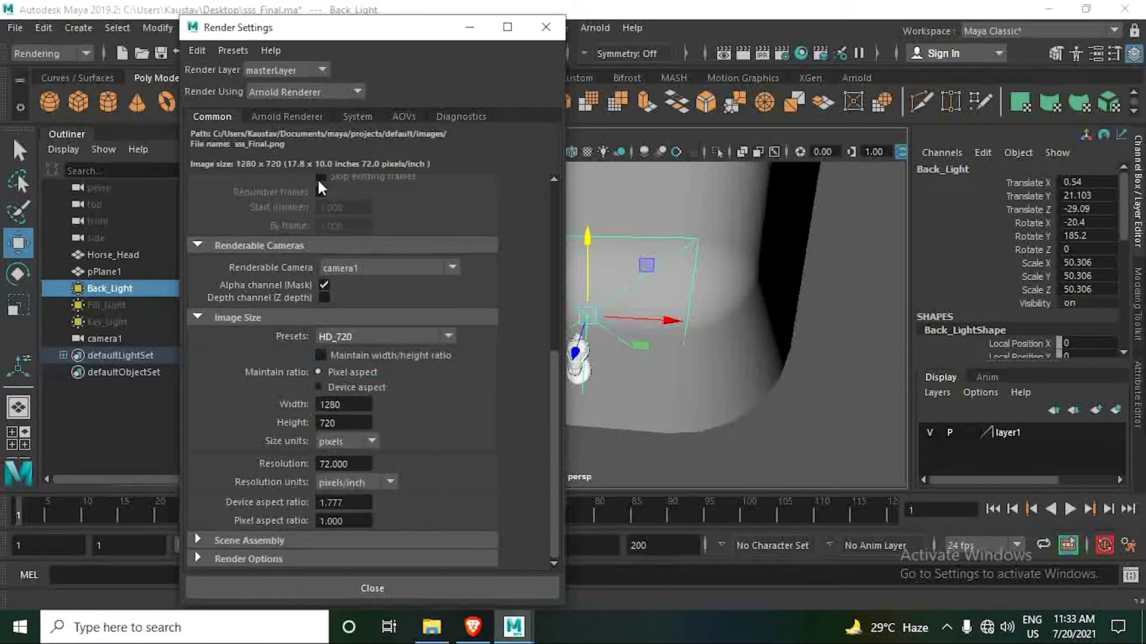
pyautogui.click(287, 116)
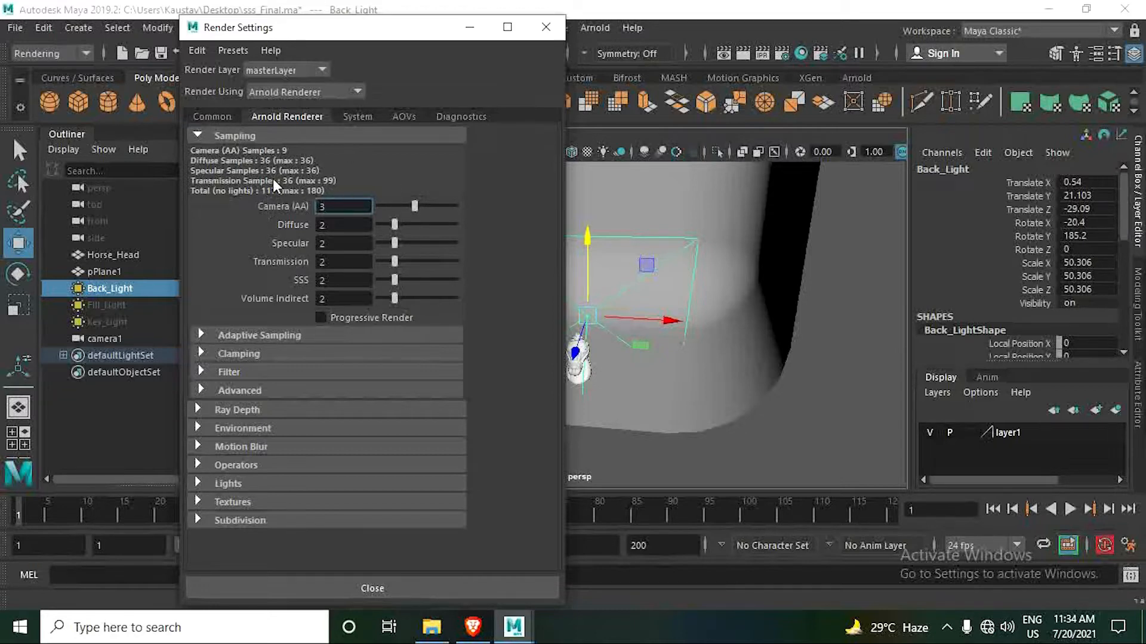
pyautogui.click(546, 27)
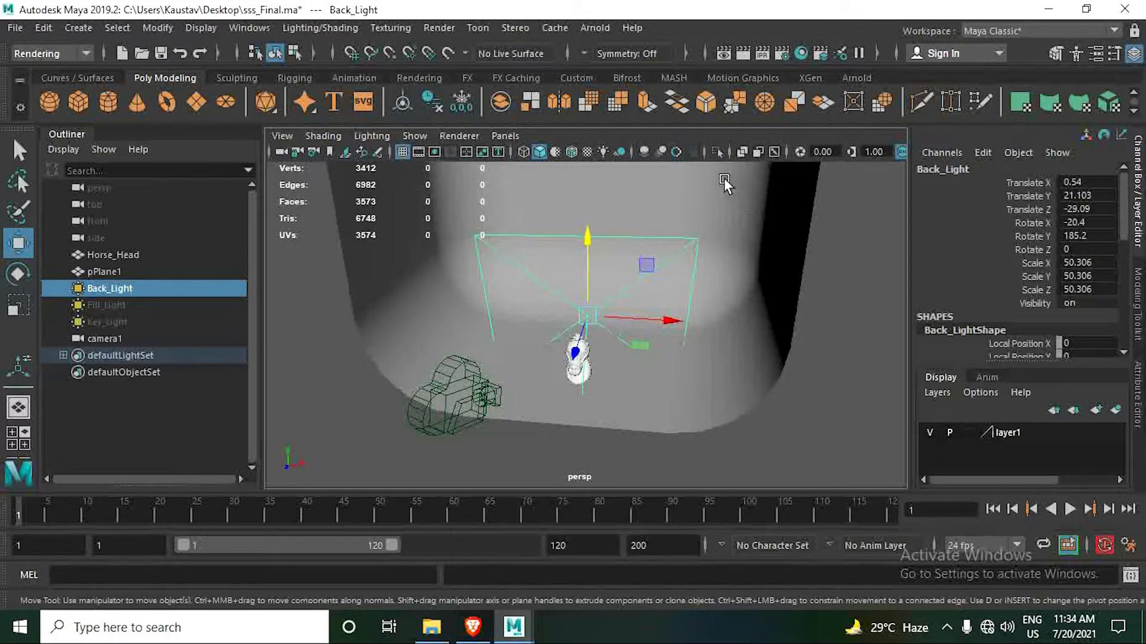
# - Enable all scene lights in the viewport and start a render in the Arnold RenderView
pyautogui.click(603, 153)
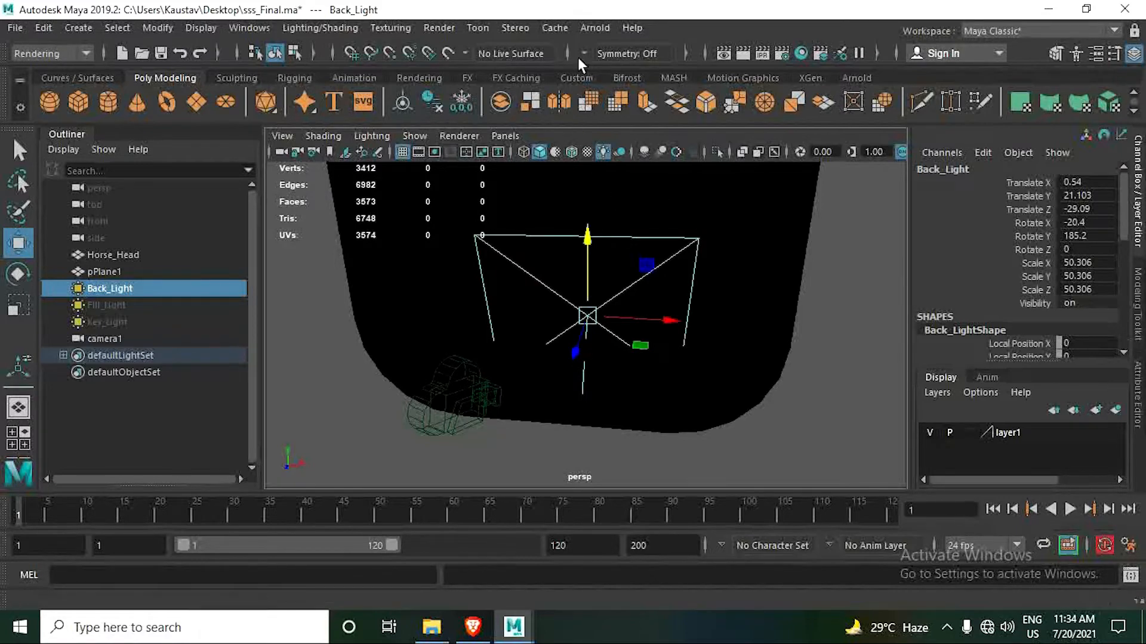
pyautogui.click(585, 31)
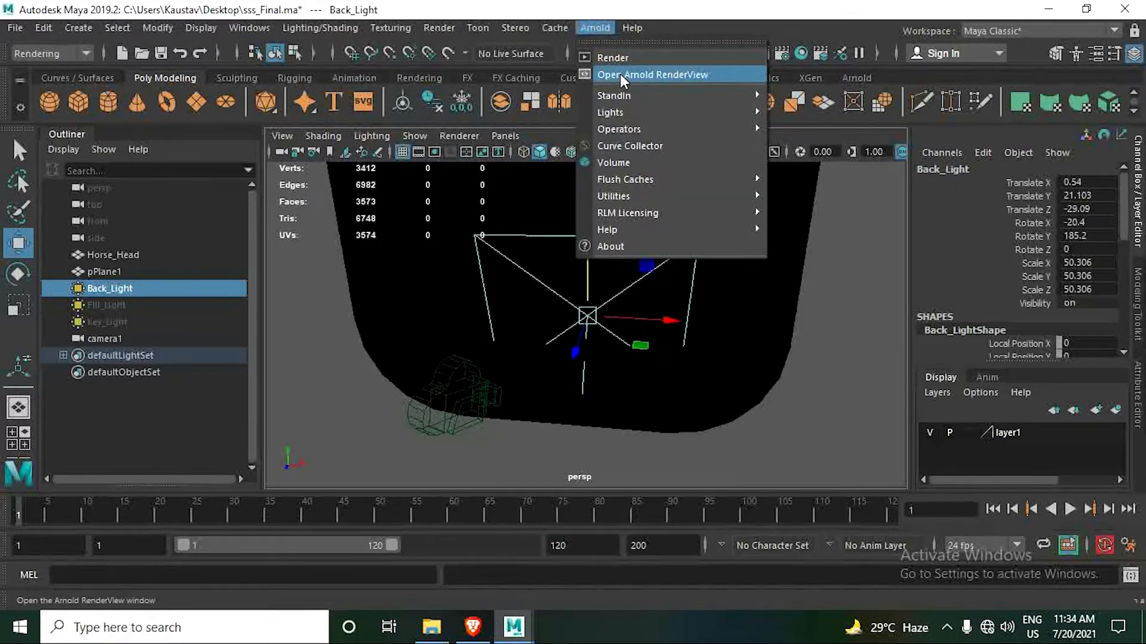
pyautogui.click(667, 74)
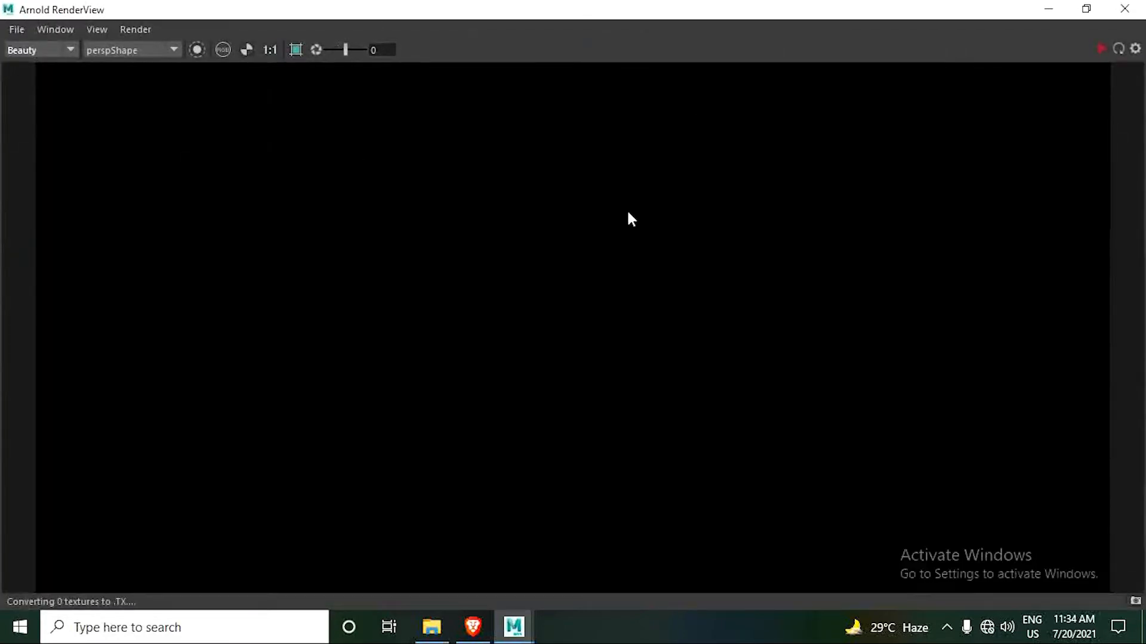
pyautogui.click(1100, 48)
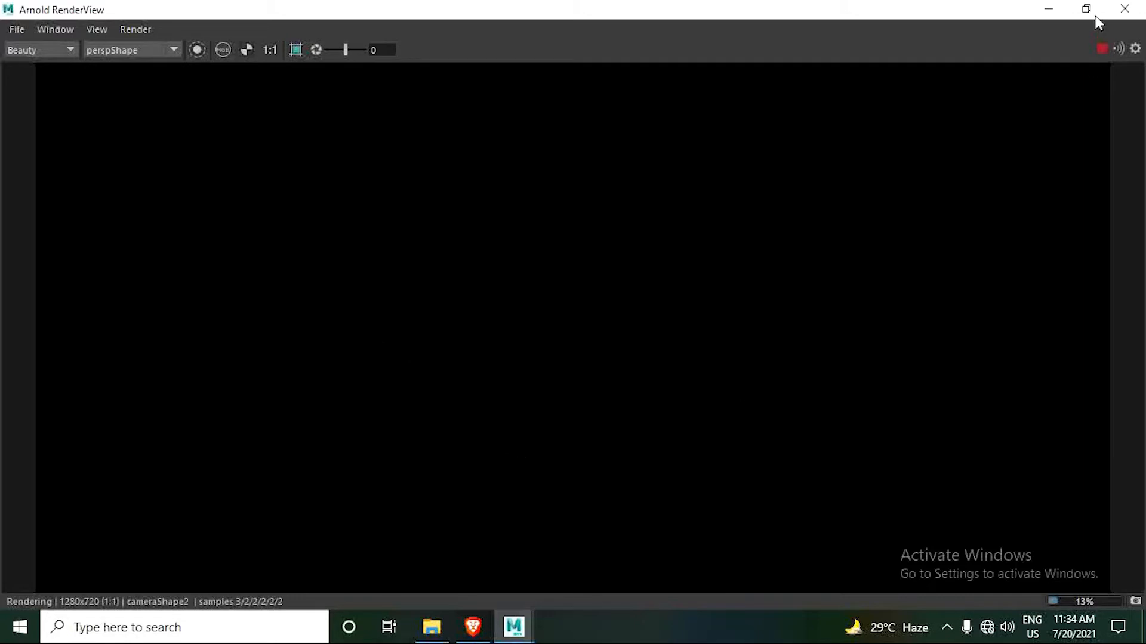
# - Shrink the Arnold RenderView and place it beside the viewport, with the whole render image in view
pyautogui.moveTo(846, 13); pyautogui.dragTo(645, 197)
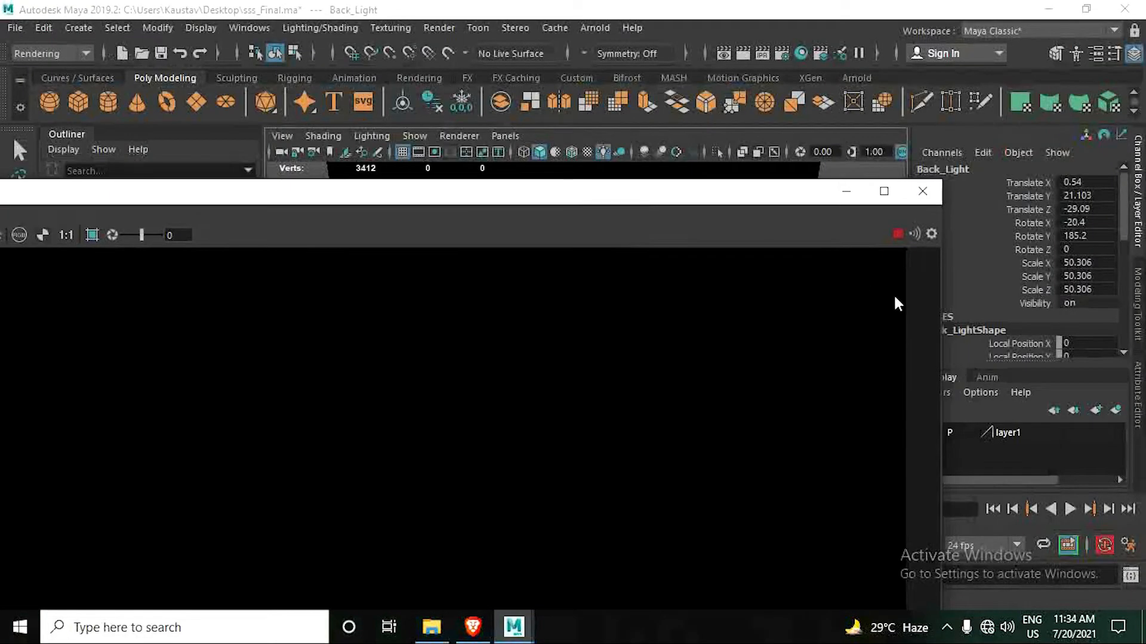
pyautogui.moveTo(944, 327); pyautogui.dragTo(493, 322)
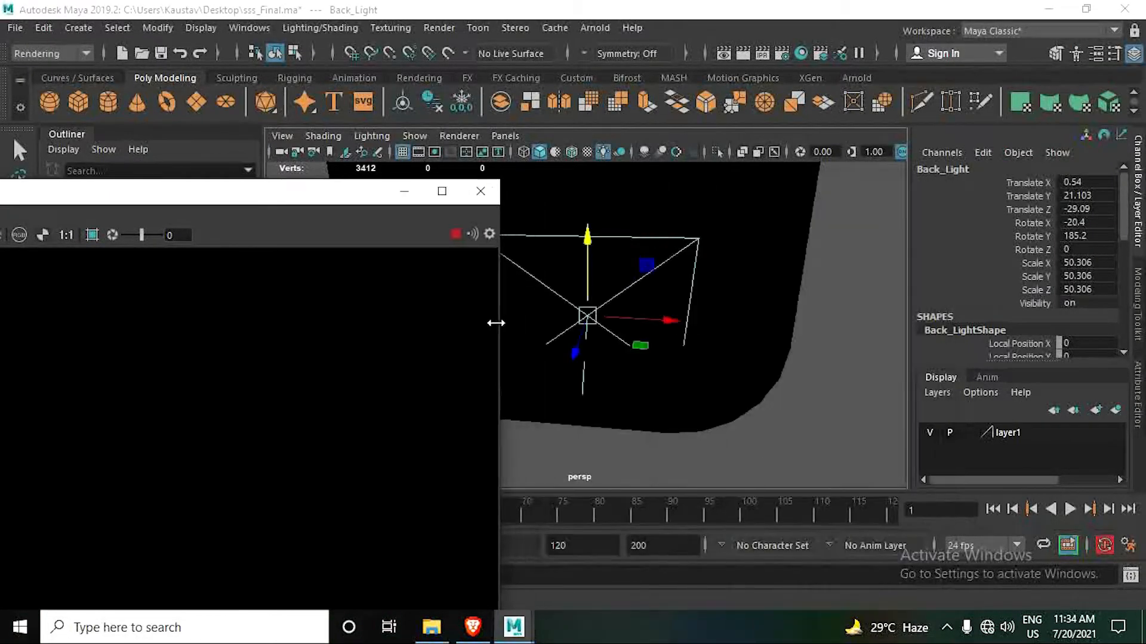
pyautogui.moveTo(320, 202); pyautogui.dragTo(458, 37)
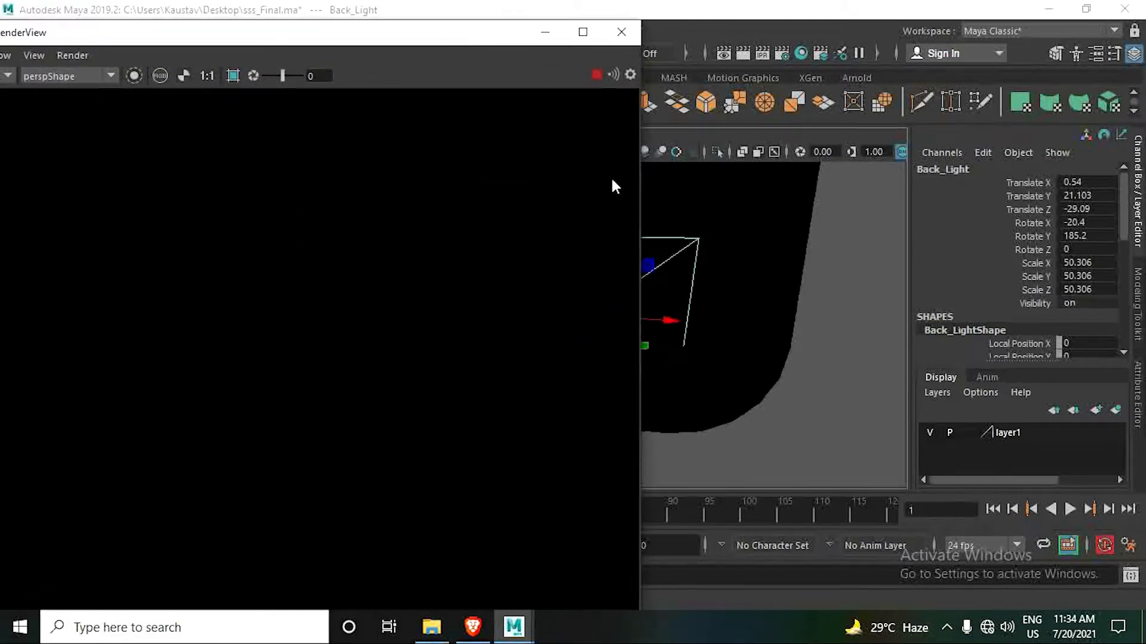
pyautogui.moveTo(641, 174); pyautogui.dragTo(400, 173)
pyautogui.moveTo(226, 45); pyautogui.dragTo(275, 73)
pyautogui.scroll(-4, 291, 234)
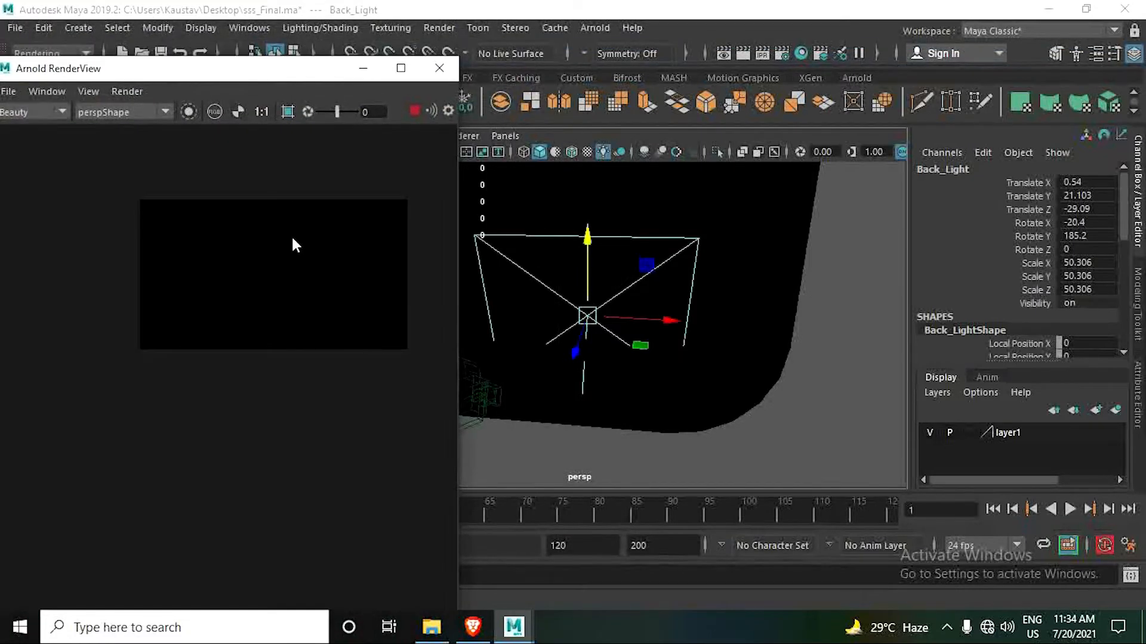
pyautogui.scroll(1, 312, 272)
pyautogui.moveTo(312, 271); pyautogui.dragTo(228, 337, button='middle')
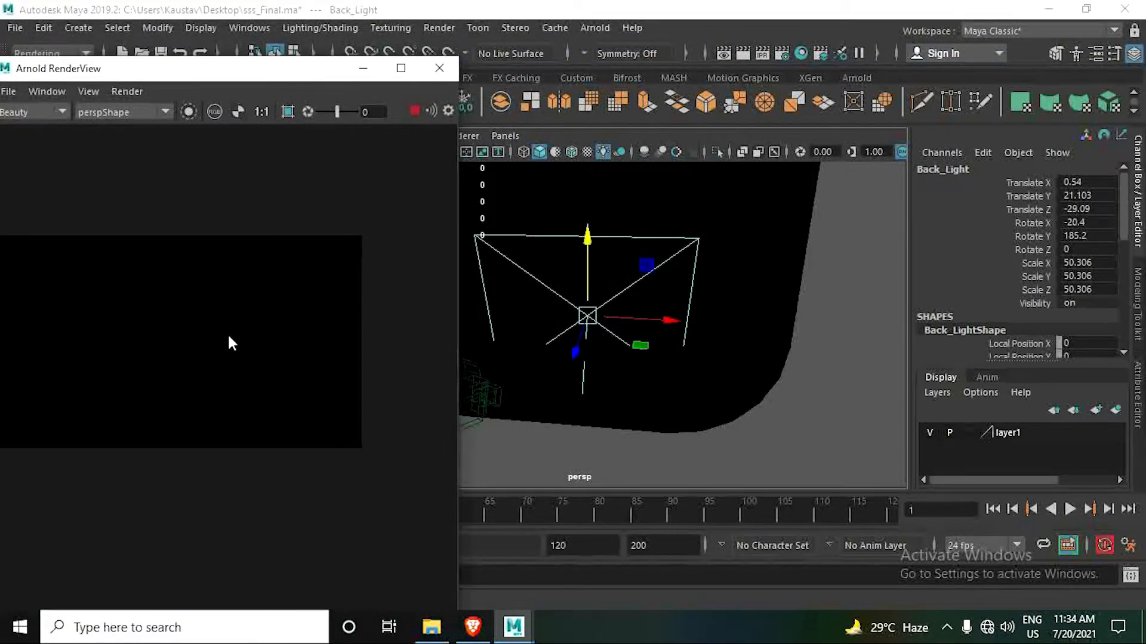
# - Show the attributes of Back_Light and set its exposure to 10
pyautogui.click(1139, 397)
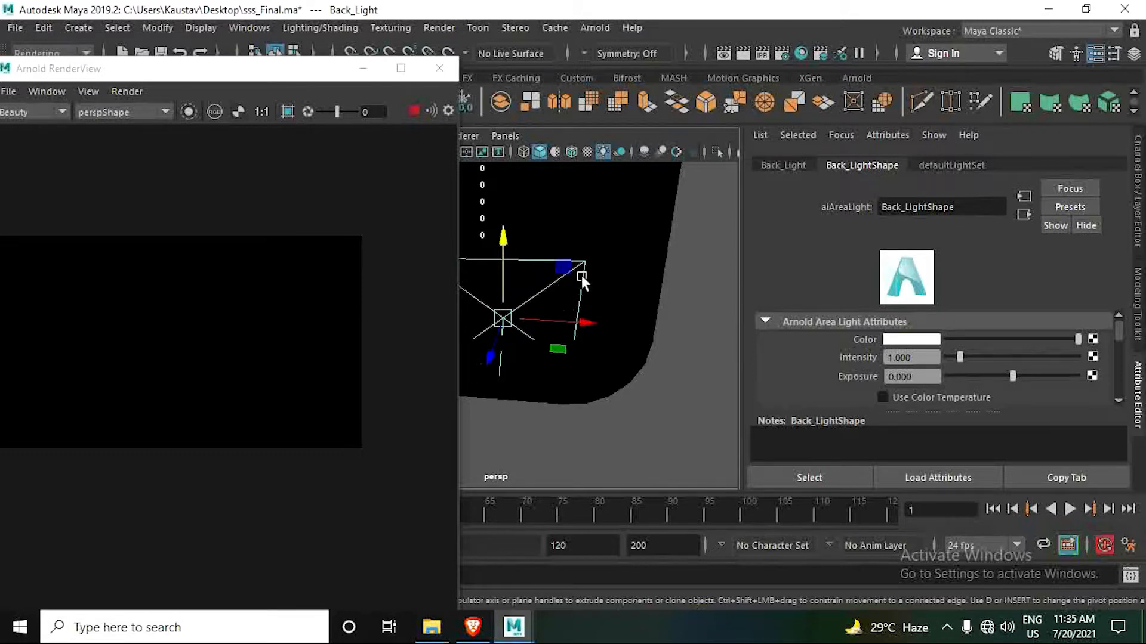
pyautogui.click(680, 274)
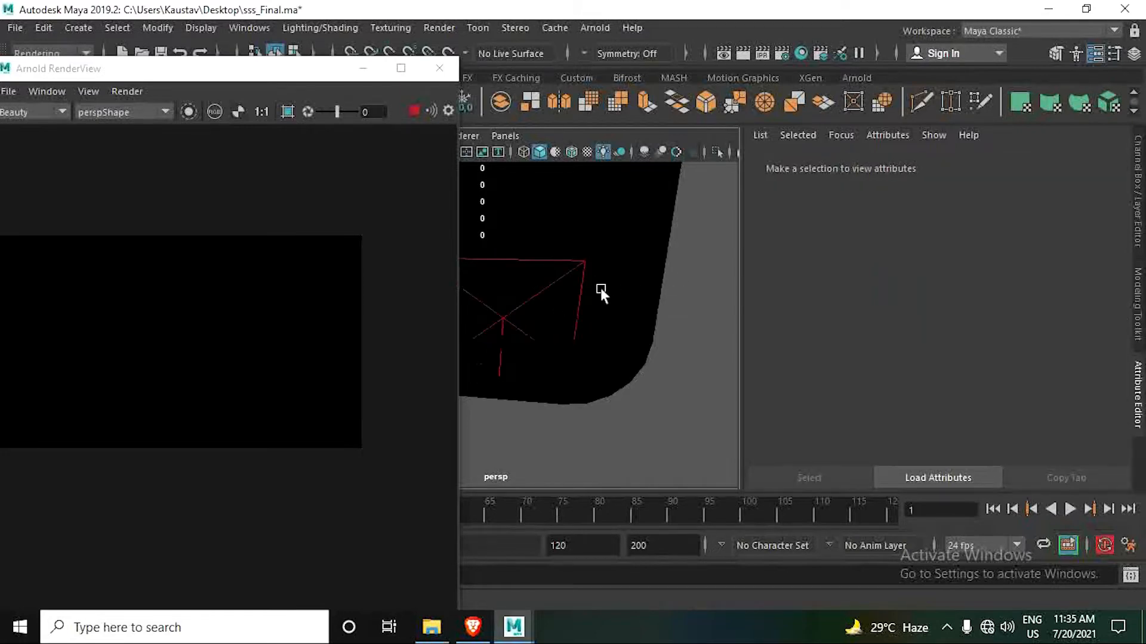
pyautogui.click(1140, 383)
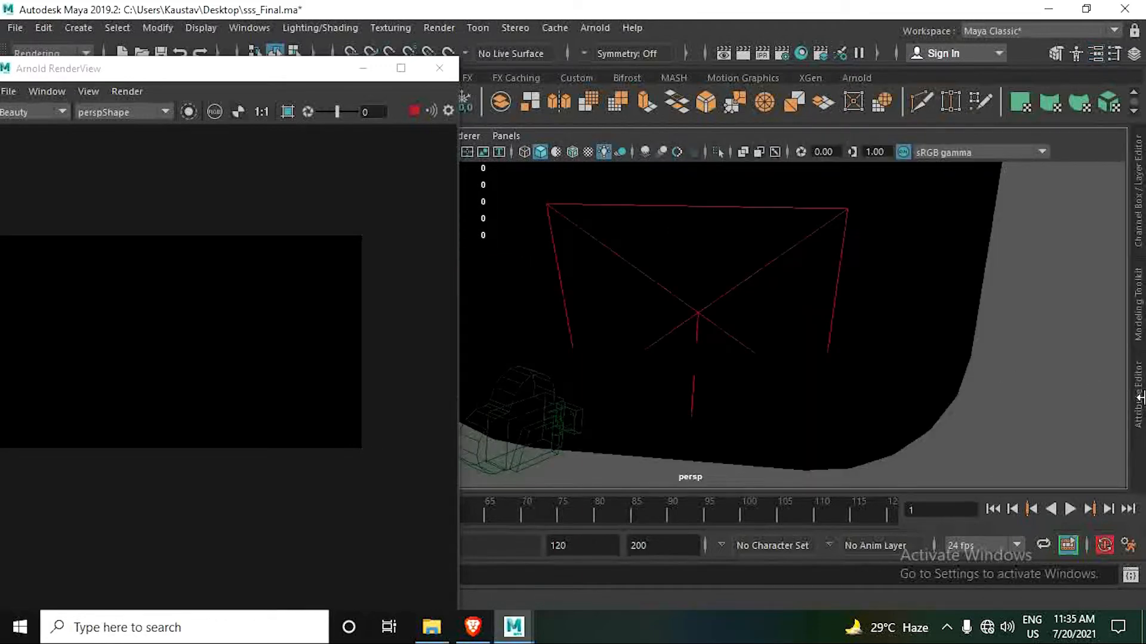
pyautogui.moveTo(1136, 398); pyautogui.dragTo(737, 345)
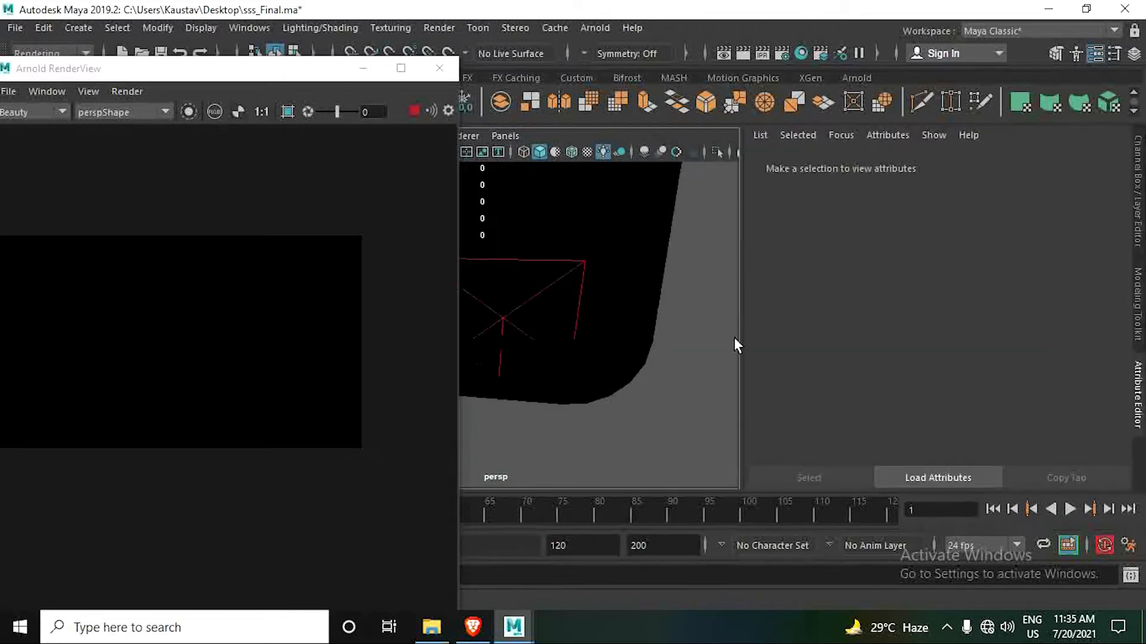
pyautogui.click(581, 263)
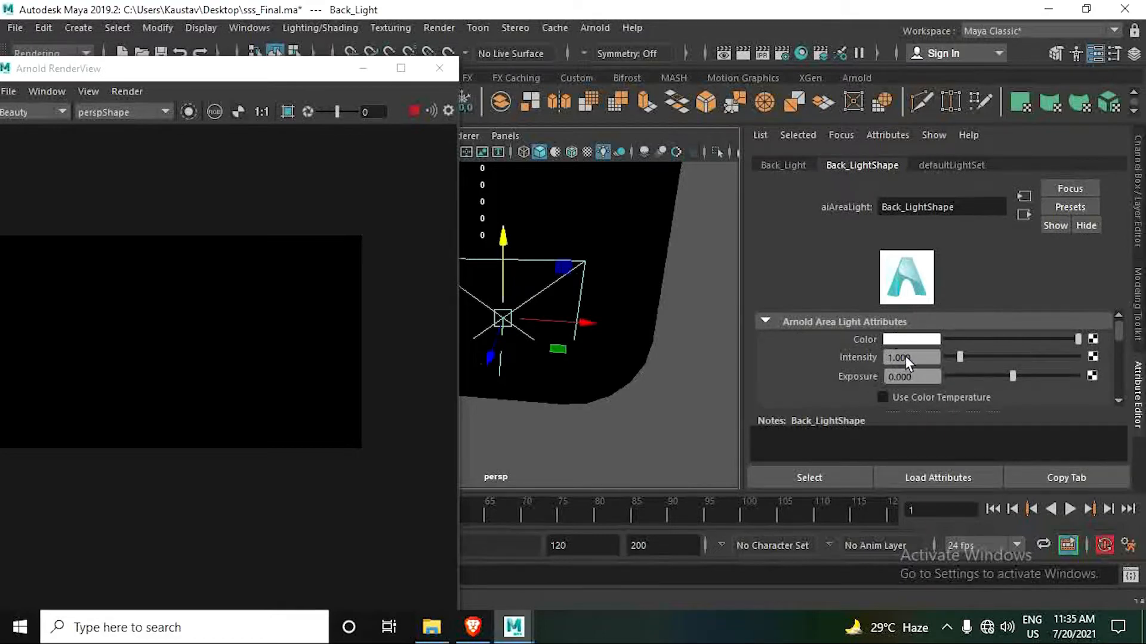
pyautogui.click(930, 377)
pyautogui.write('10')
pyautogui.press('Return')
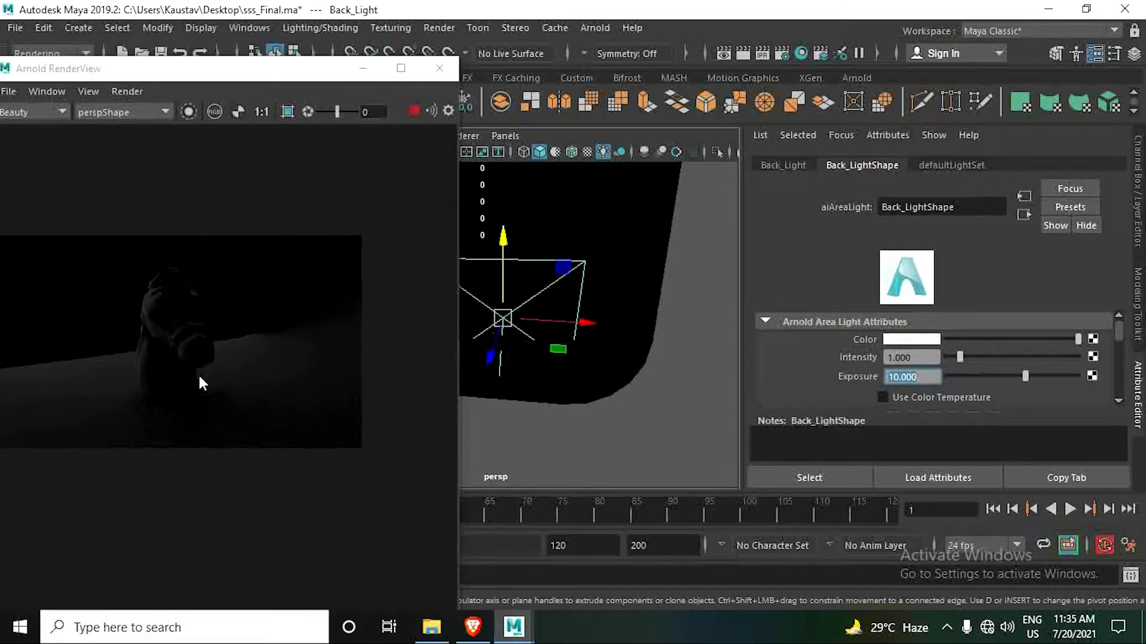
# - Inspect the render of the horse head and try raising Back_Light straight up
pyautogui.click(123, 373)
pyautogui.scroll(4, 127, 385)
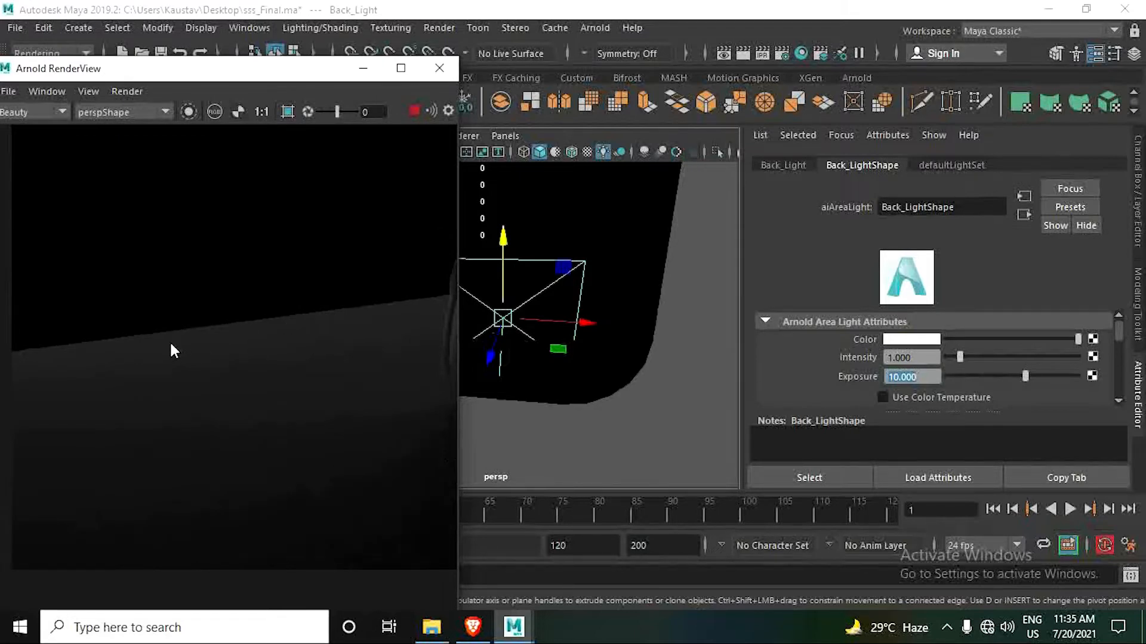
pyautogui.scroll(-3, 334, 349)
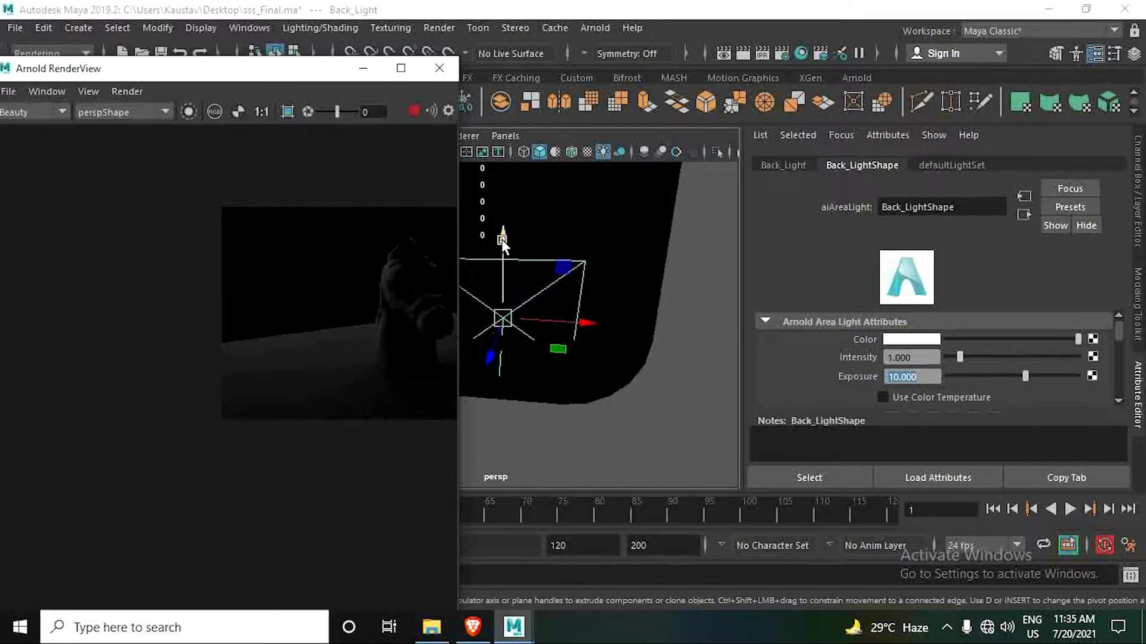
pyautogui.moveTo(503, 242); pyautogui.dragTo(510, 167)
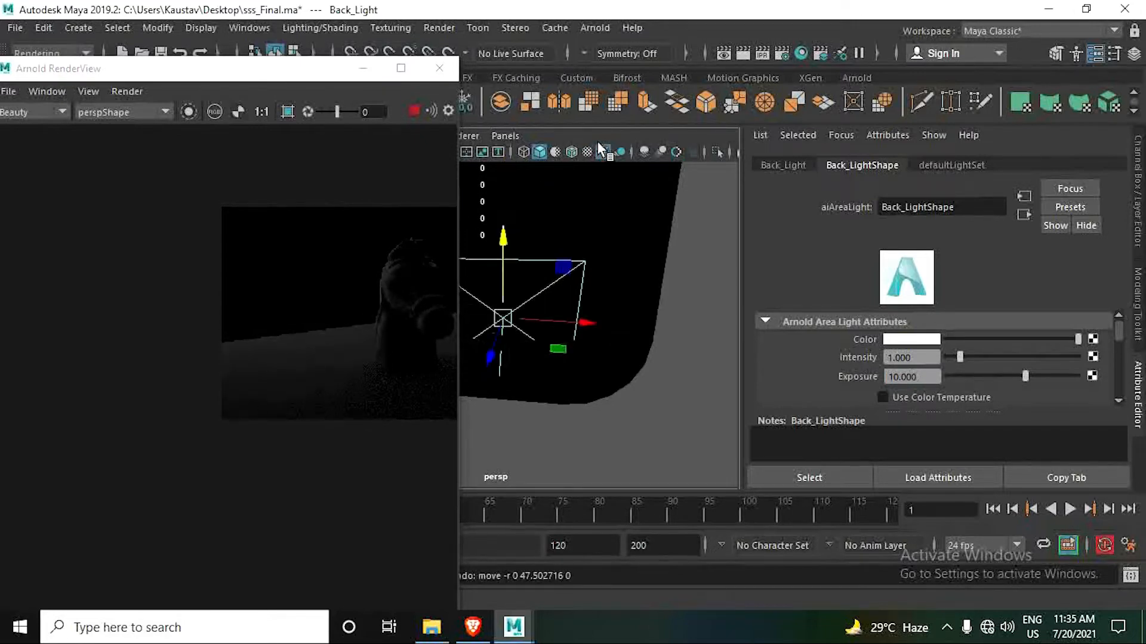
# - Switch the viewport back to default lighting and view the horse head, Back_Light and camera1 from the front, with the RenderView alongside
pyautogui.click(363, 70)
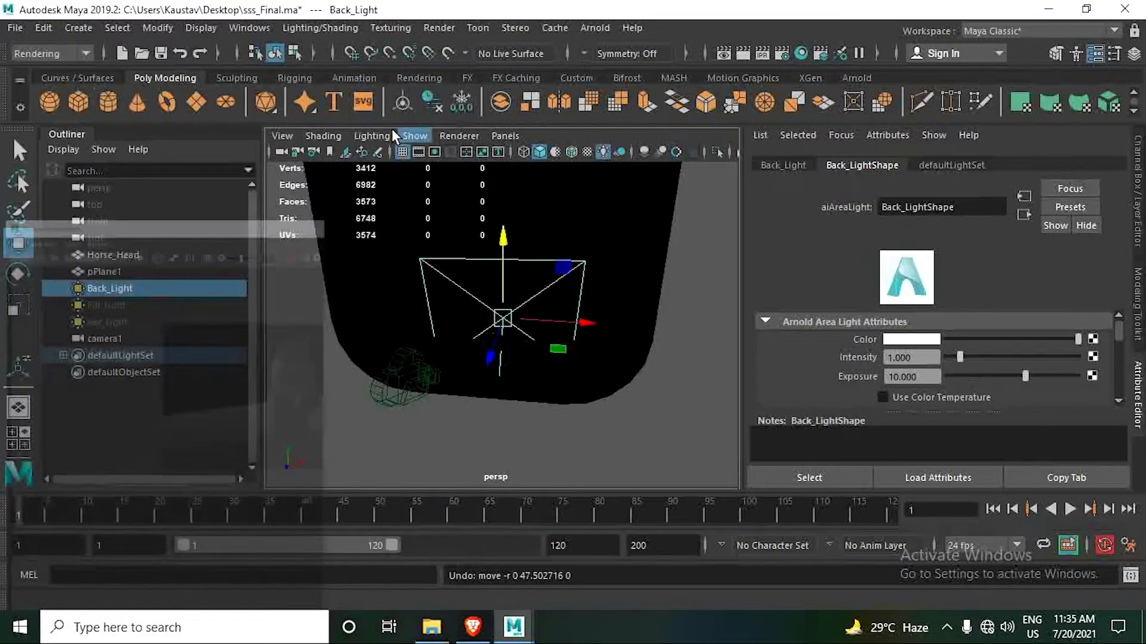
pyautogui.scroll(5, 545, 379)
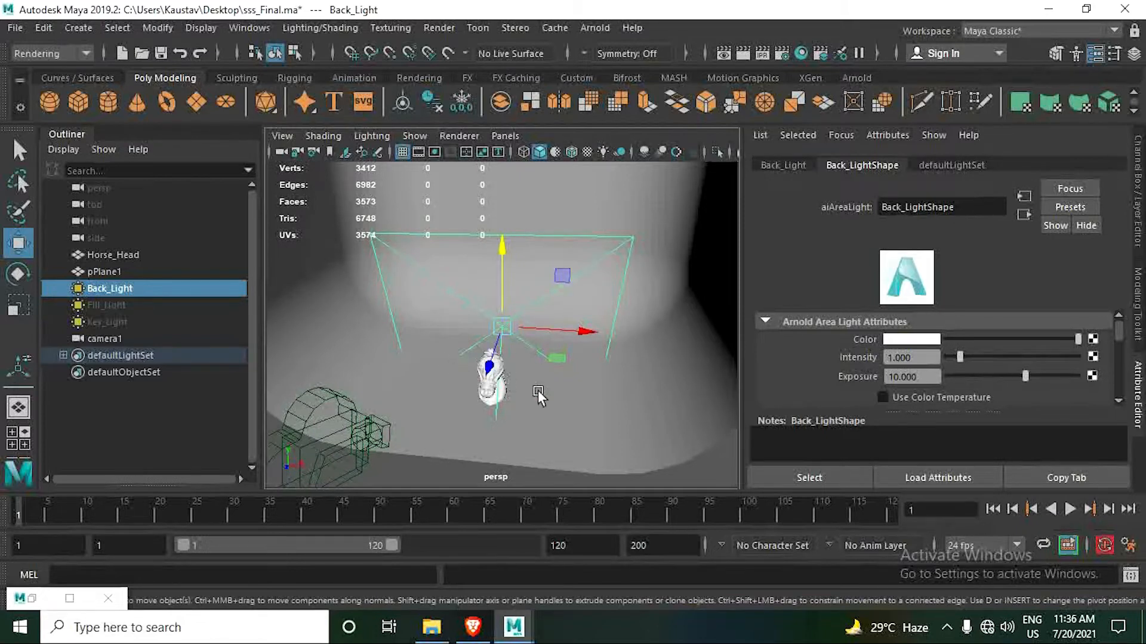
pyautogui.keyDown('alt'); pyautogui.moveTo(502, 394); pyautogui.dragTo(529, 343); pyautogui.keyUp('alt')
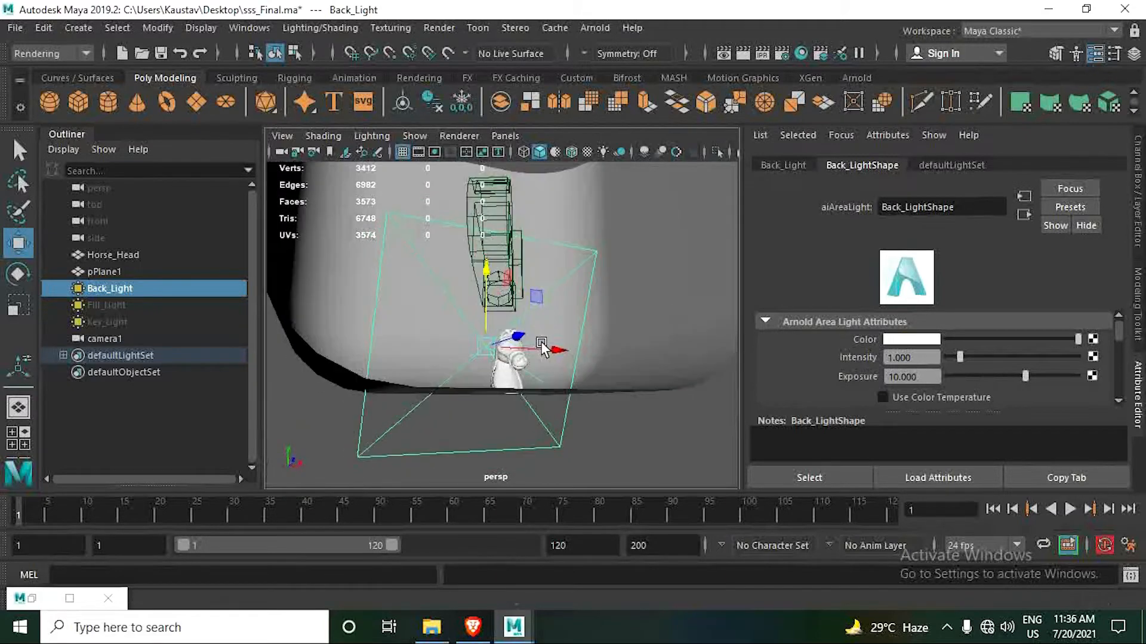
pyautogui.keyDown('alt'); pyautogui.moveTo(499, 439); pyautogui.dragTo(472, 433); pyautogui.keyUp('alt')
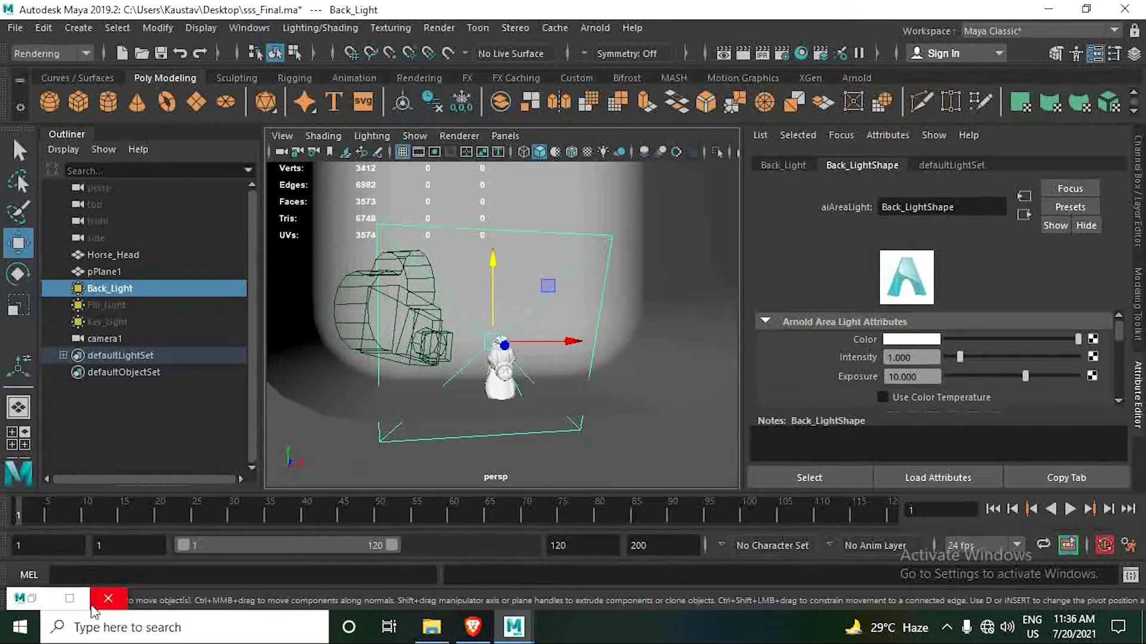
pyautogui.click(69, 599)
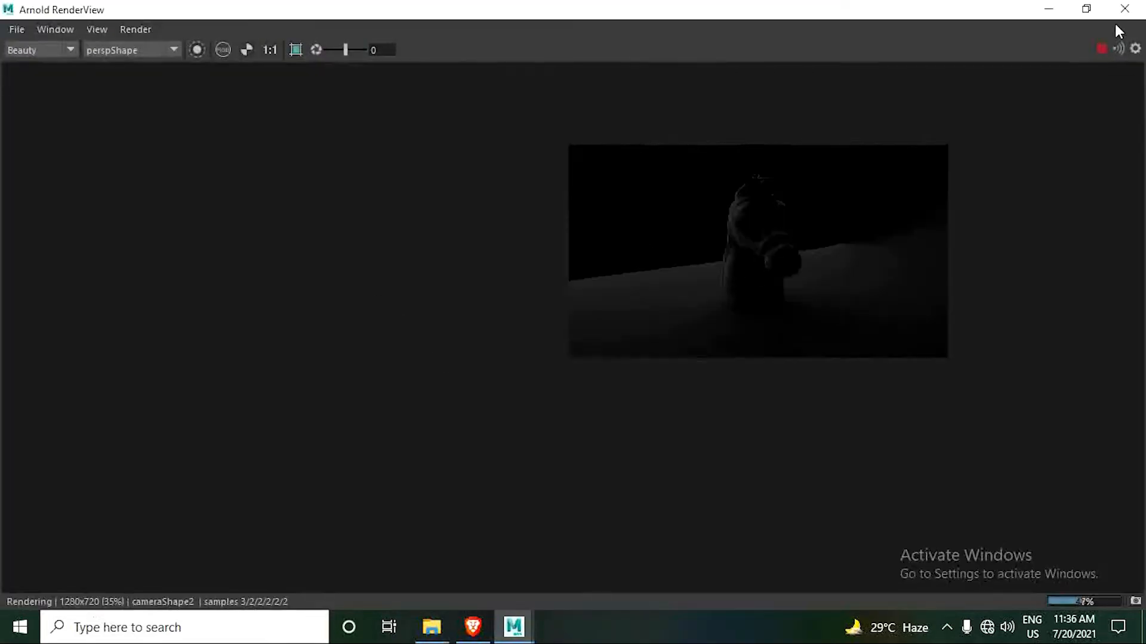
pyautogui.click(1086, 9)
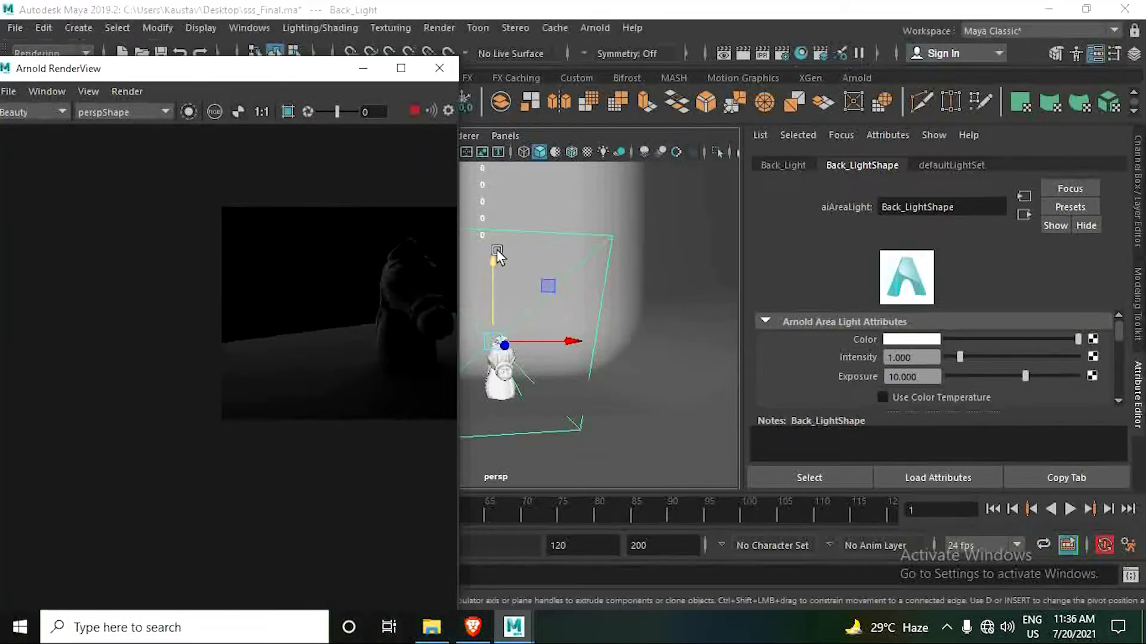
# - Raise Back_Light along Y well above the horse head and examine the updated render up close
pyautogui.moveTo(493, 258); pyautogui.dragTo(513, 167)
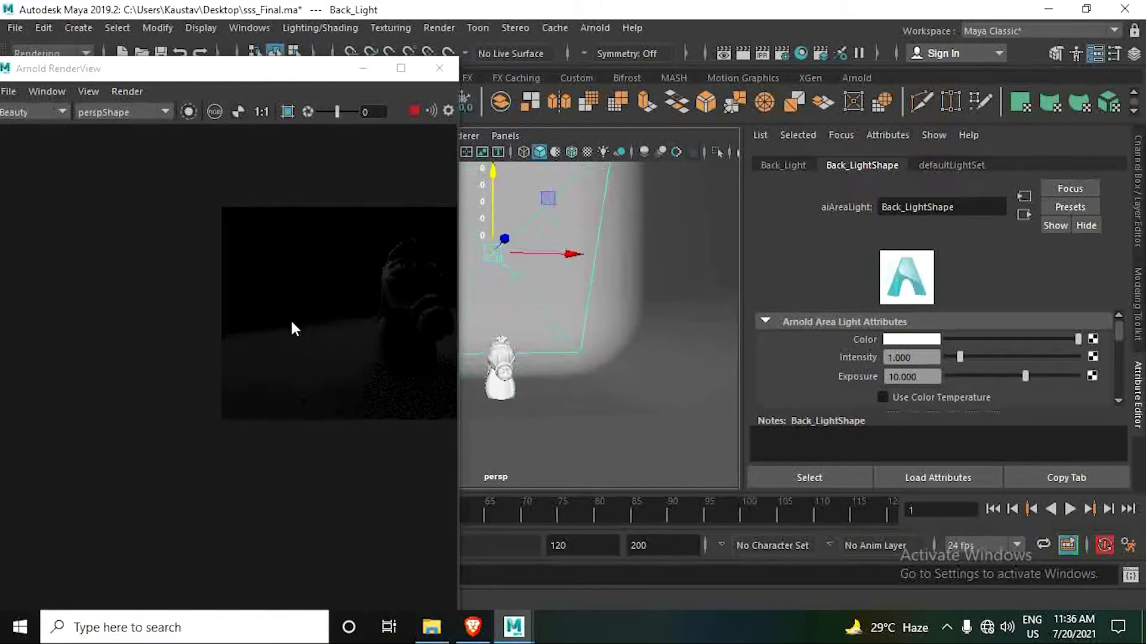
pyautogui.scroll(3, 322, 352)
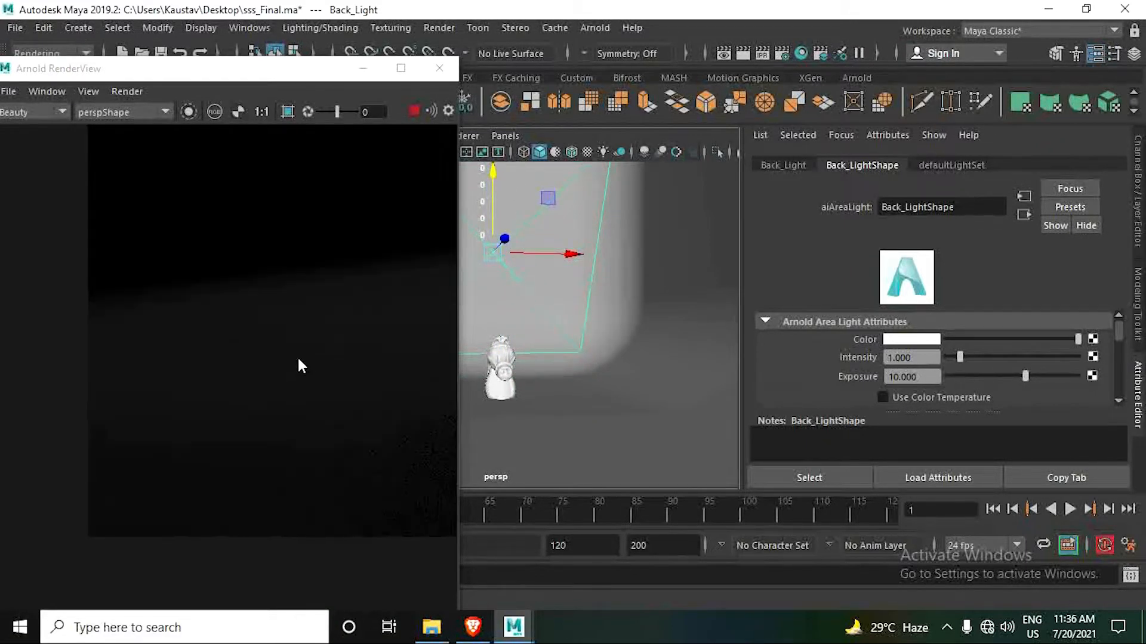
pyautogui.moveTo(298, 359); pyautogui.dragTo(114, 436, button='middle')
pyautogui.moveTo(271, 388)
pyautogui.mouseDown(button='middle')
pyautogui.moveTo(168, 402)
pyautogui.moveTo(197, 413)
pyautogui.moveTo(197, 431)
pyautogui.mouseUp(button='middle')
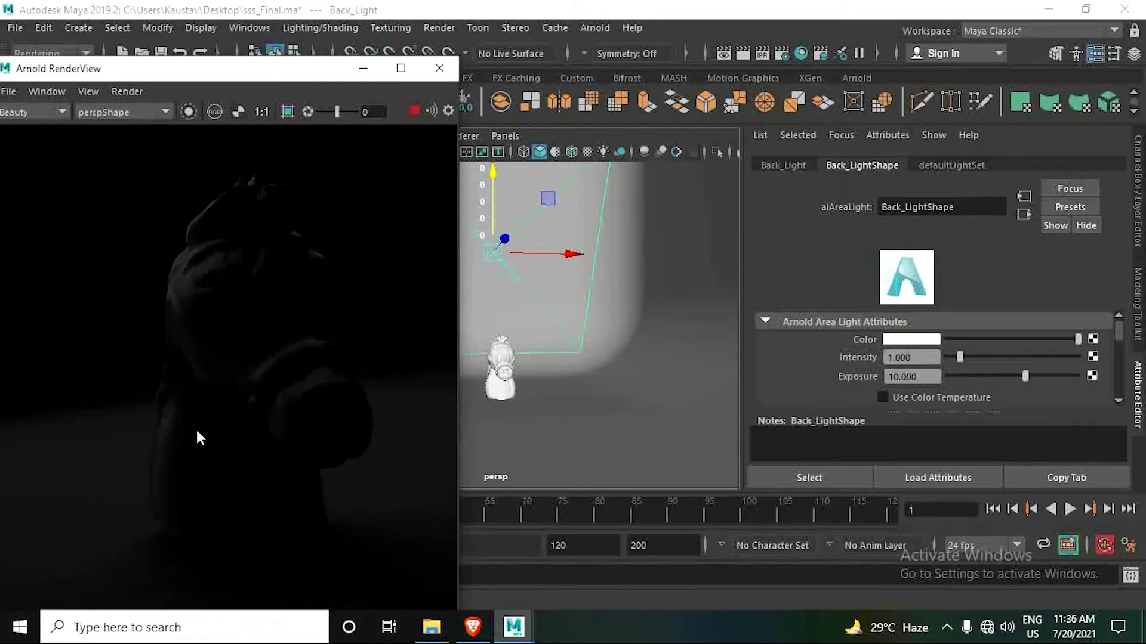
pyautogui.moveTo(269, 416); pyautogui.dragTo(185, 440, button='middle')
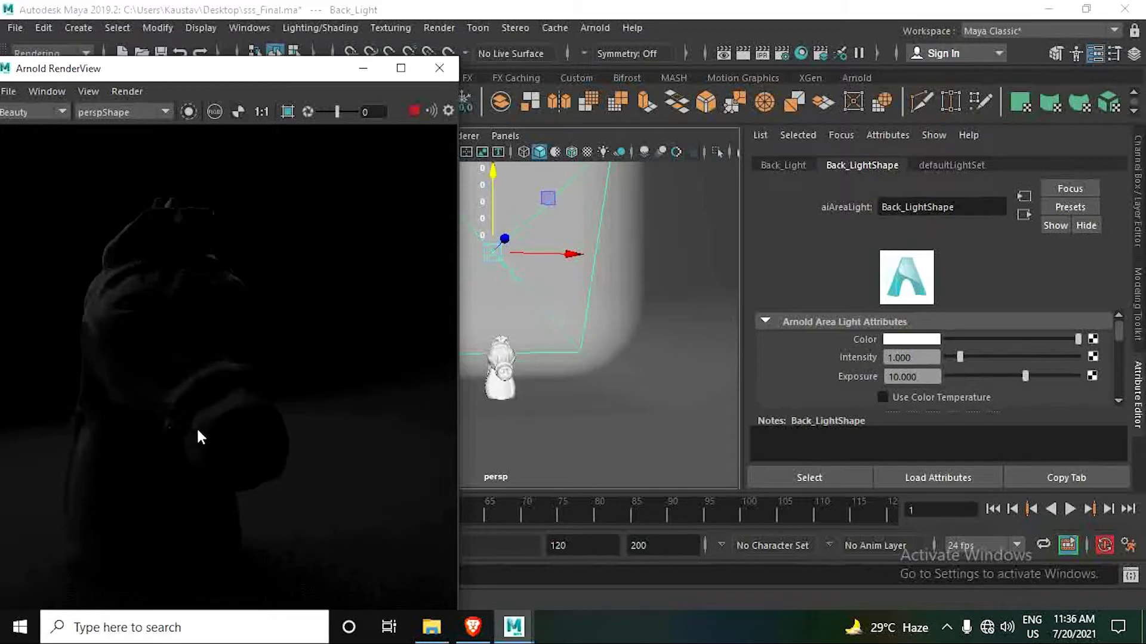
pyautogui.scroll(-3, 241, 430)
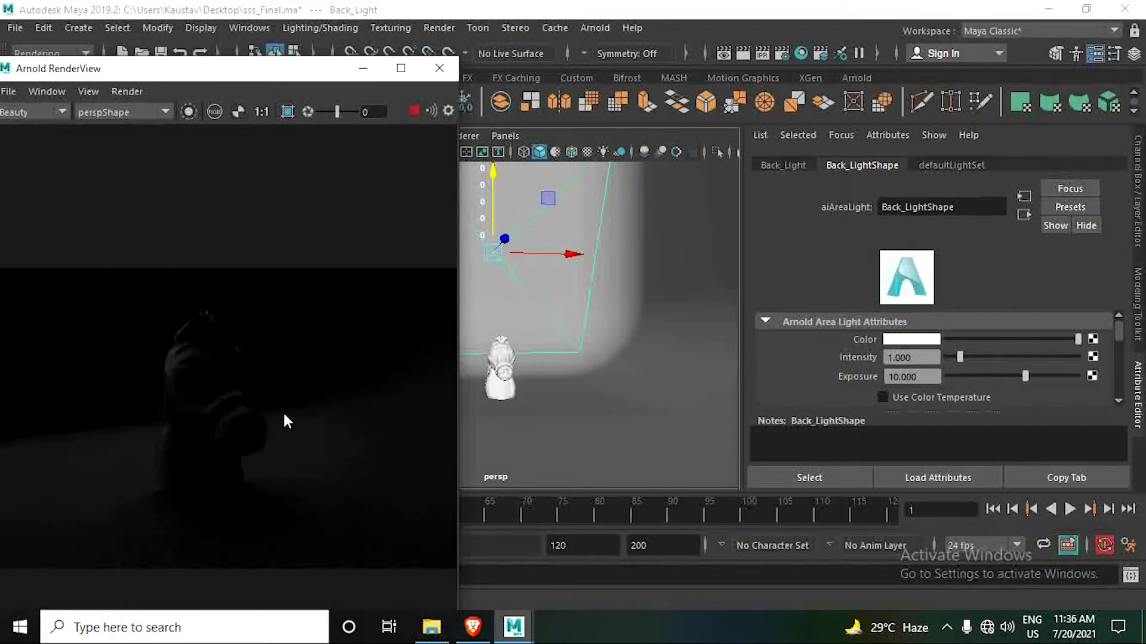
pyautogui.scroll(-2, 281, 415)
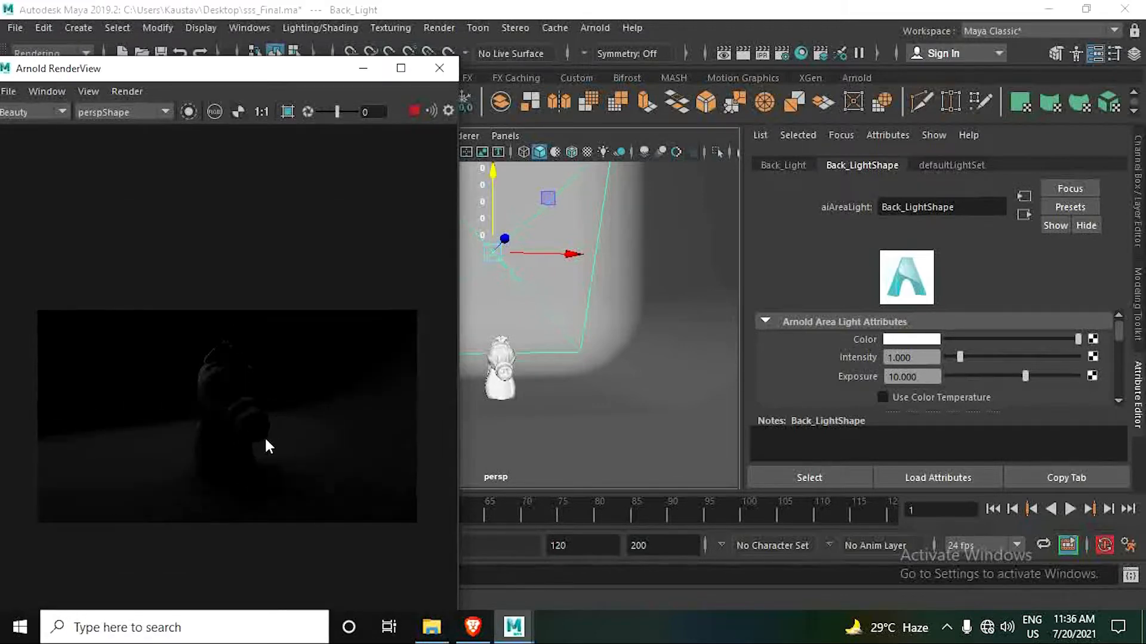
pyautogui.moveTo(249, 453); pyautogui.dragTo(268, 445, button='middle')
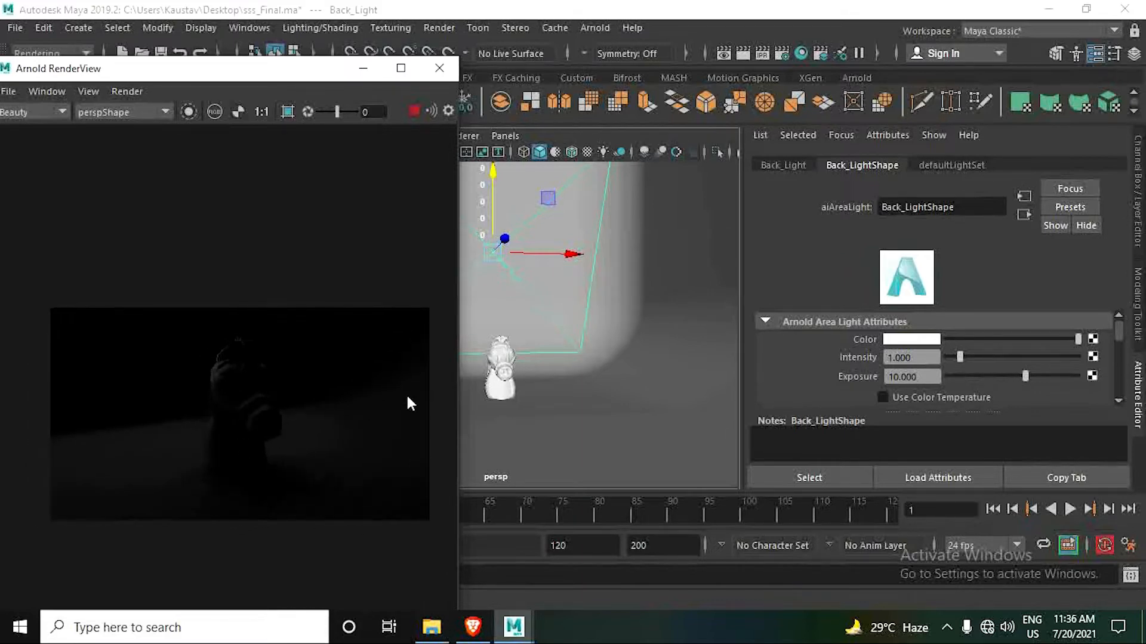
# - Raise Back_Light slightly more and rotate it to tilt down toward the horse head
pyautogui.moveTo(496, 193); pyautogui.dragTo(501, 180)
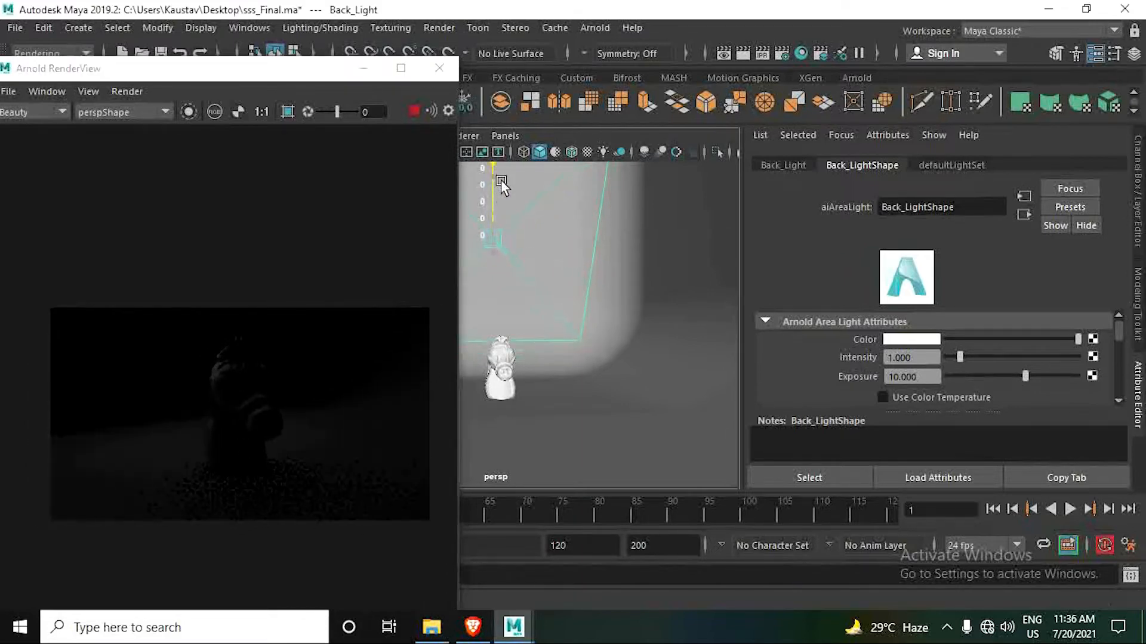
pyautogui.press('e')
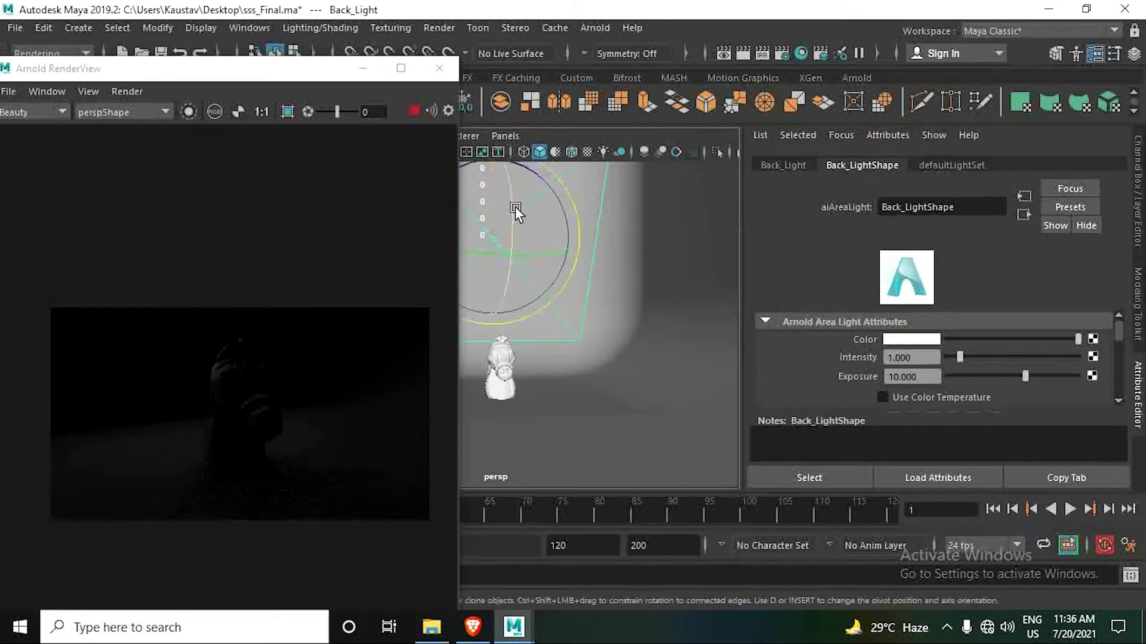
pyautogui.moveTo(517, 204); pyautogui.dragTo(505, 243)
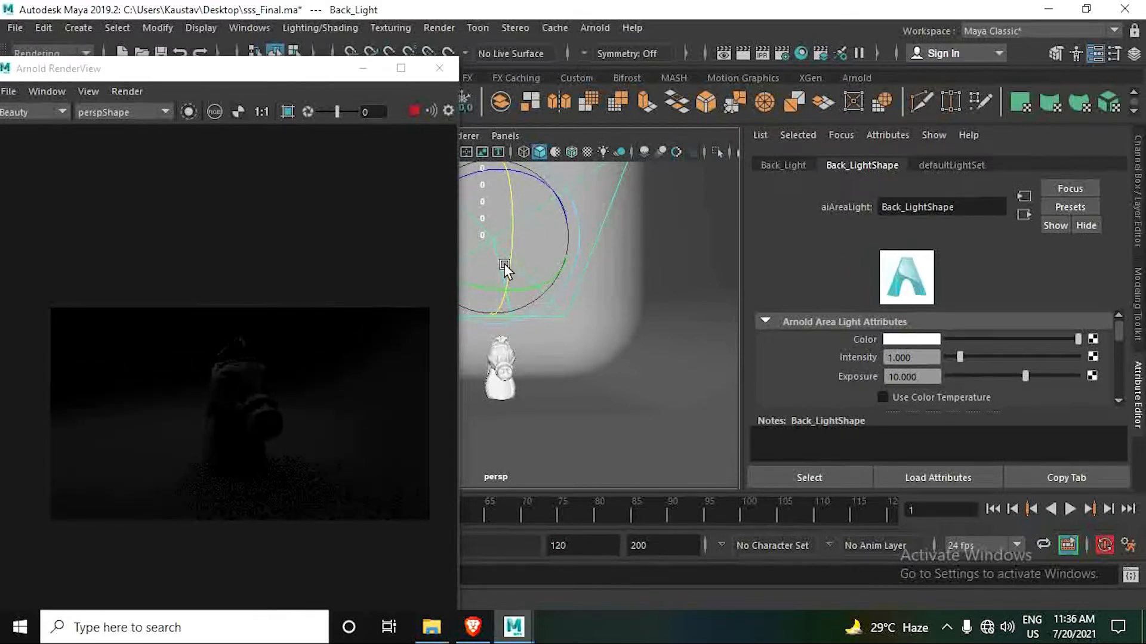
pyautogui.press('w')
# - Look through Back_Light and steer it closer to the horse head, aiming at the head from behind and above
pyautogui.click(505, 136)
pyautogui.moveTo(521, 153)
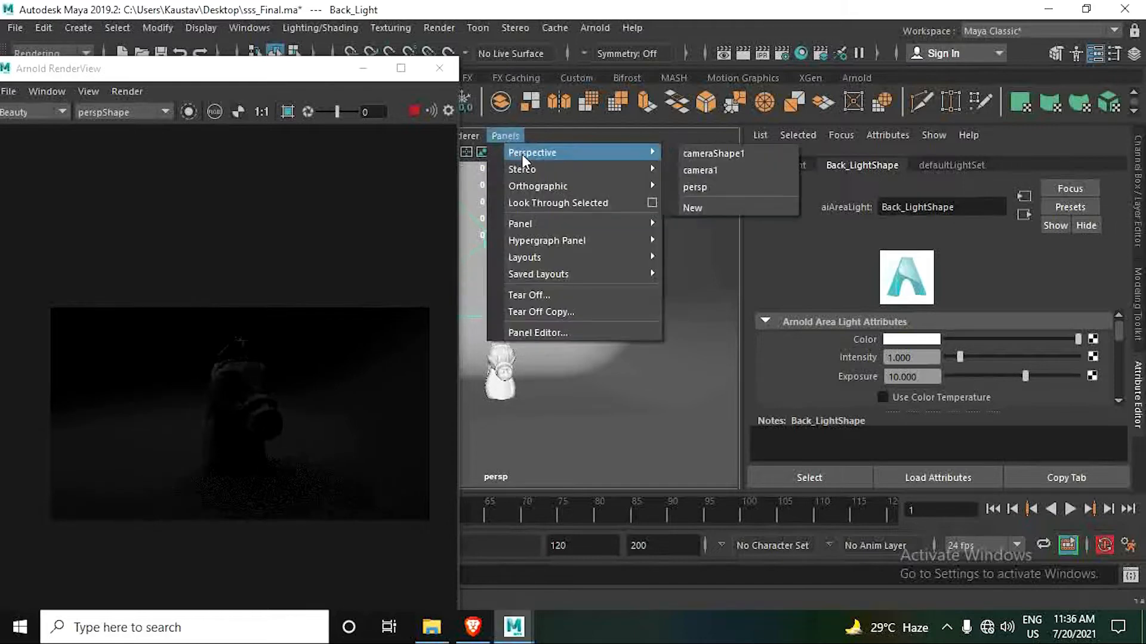
pyautogui.click(546, 203)
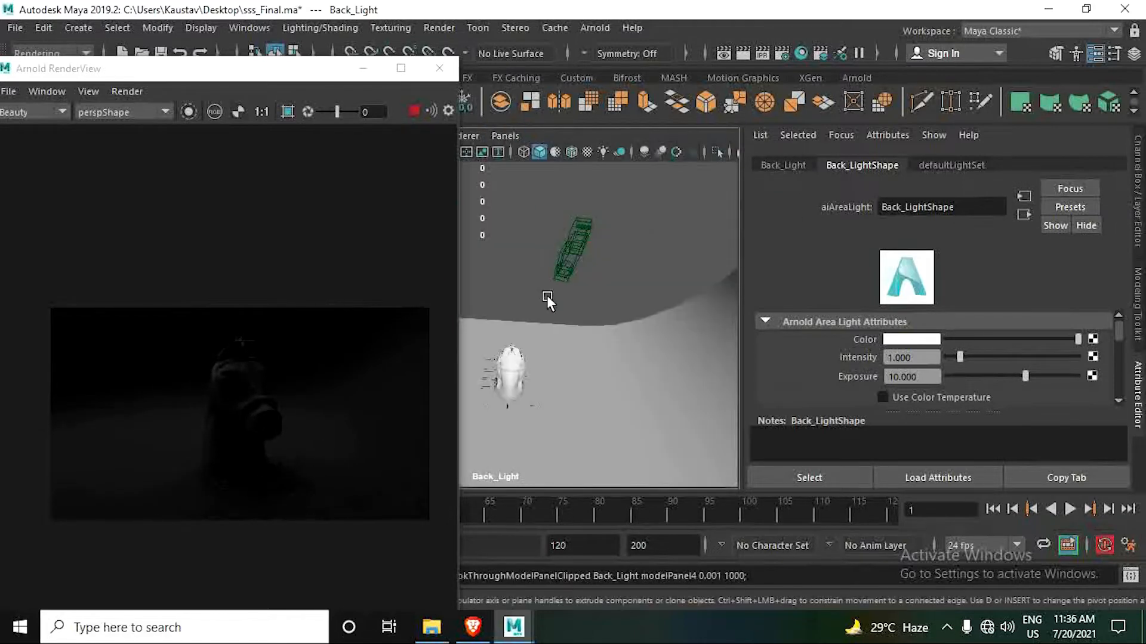
pyautogui.keyDown('alt'); pyautogui.moveTo(529, 389); pyautogui.dragTo(800, 449, button='right'); pyautogui.keyUp('alt')
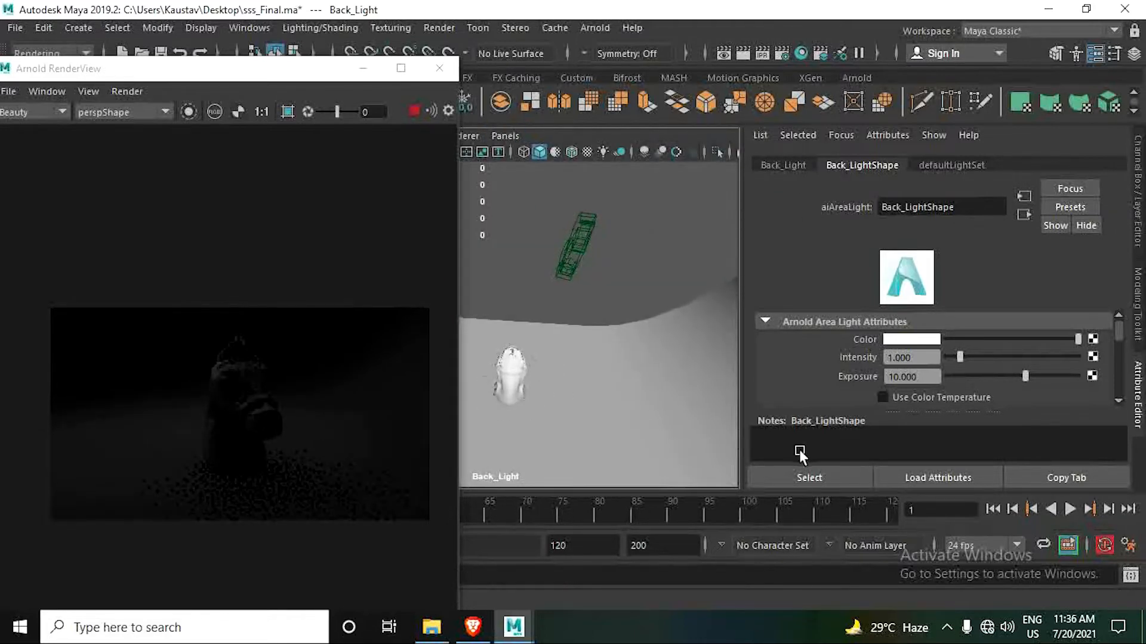
pyautogui.scroll(3, 538, 391)
pyautogui.scroll(-2, 536, 392)
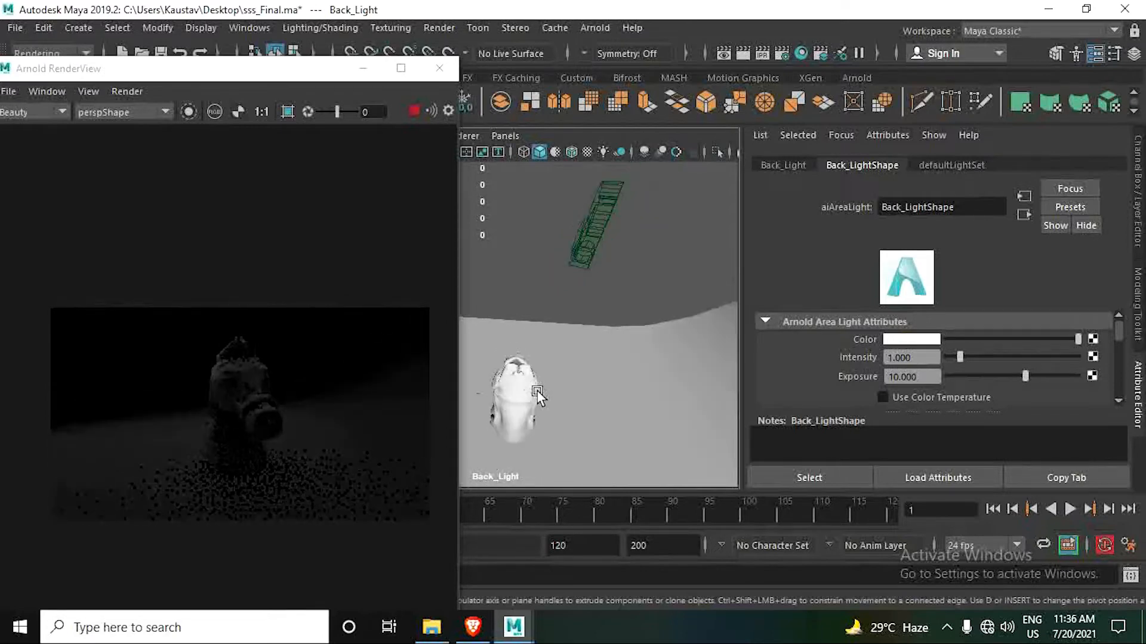
pyautogui.scroll(1, 537, 391)
pyautogui.keyDown('alt'); pyautogui.moveTo(537, 394); pyautogui.dragTo(540, 256); pyautogui.keyUp('alt')
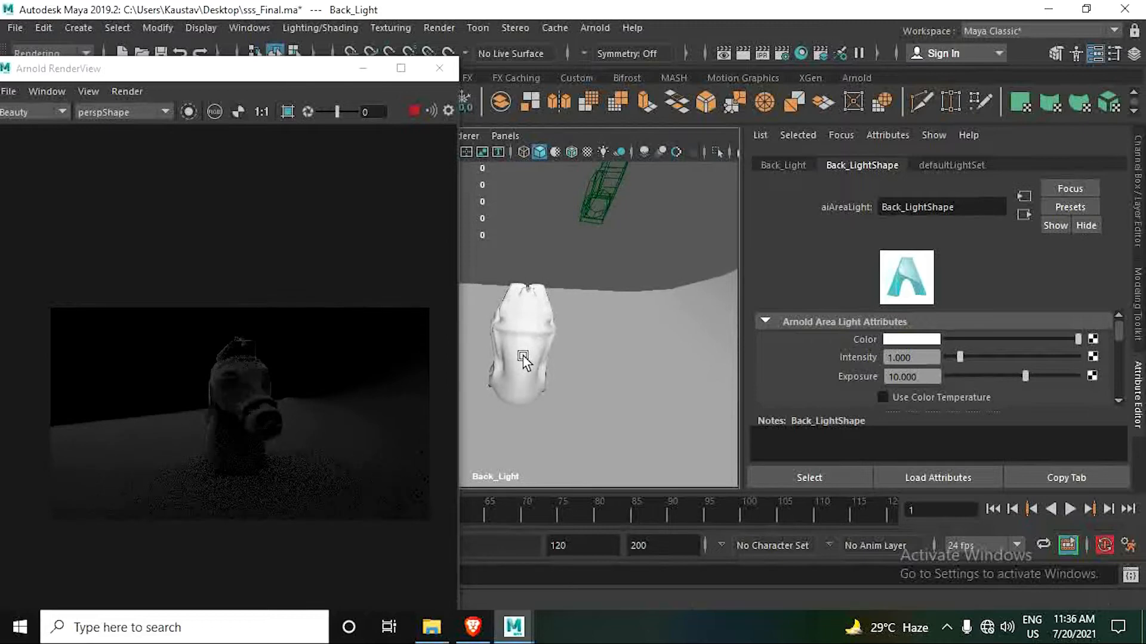
# - Steer Back_Light through its own view closer to the horse head and lower, aiming at the head from behind
pyautogui.keyDown('alt'); pyautogui.moveTo(522, 358); pyautogui.dragTo(571, 415); pyautogui.keyUp('alt')
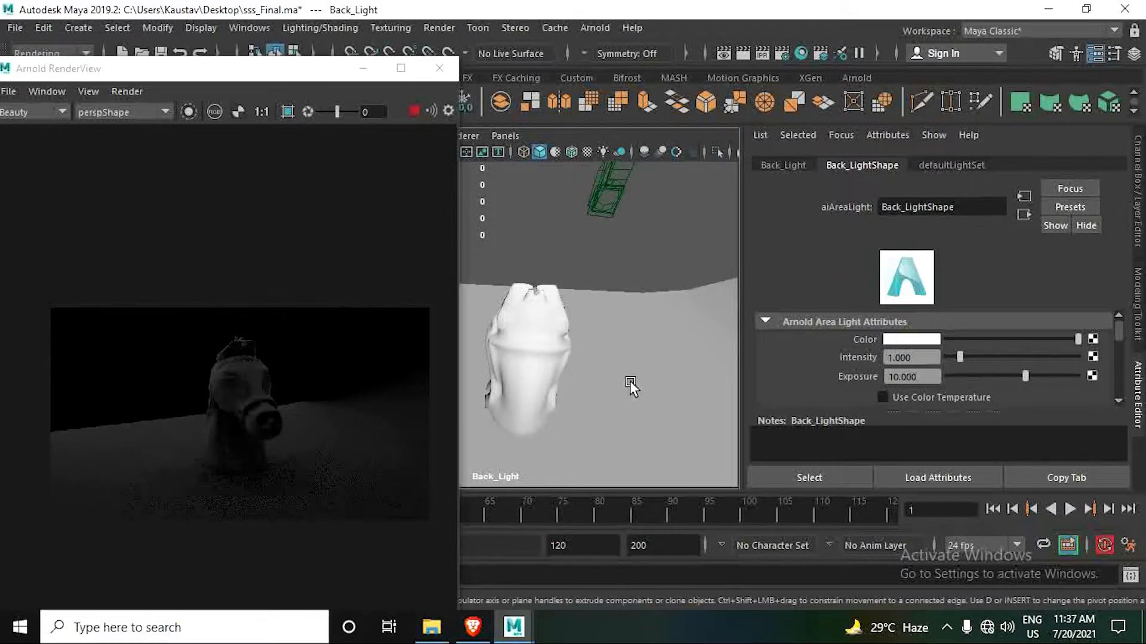
pyautogui.scroll(-5, 621, 361)
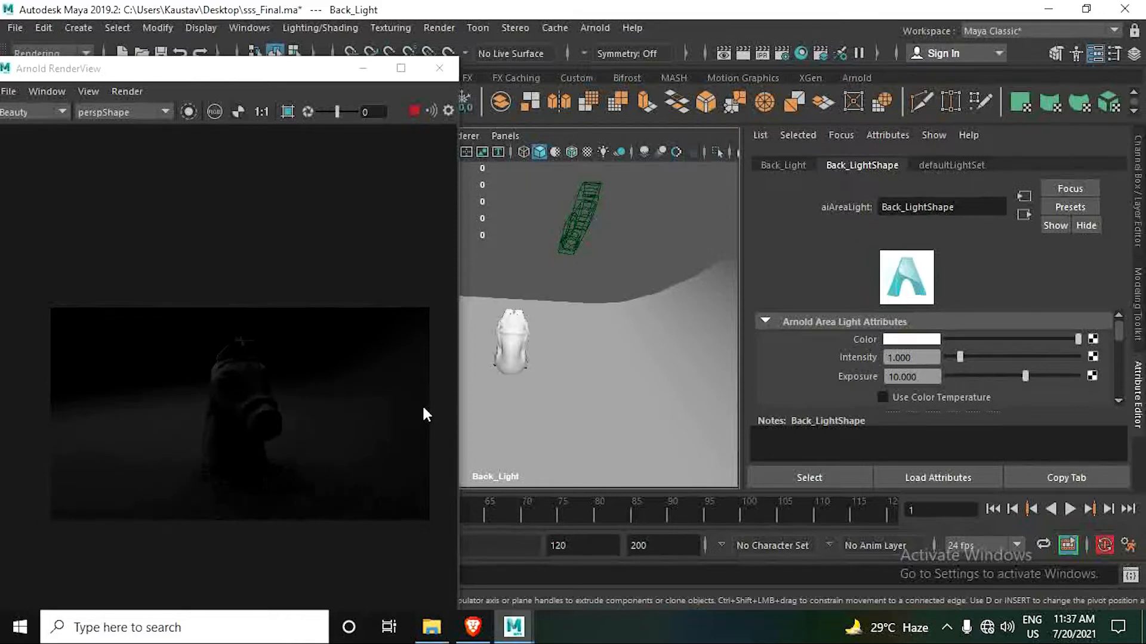
pyautogui.scroll(4, 598, 416)
pyautogui.keyDown('alt'); pyautogui.moveTo(597, 417); pyautogui.dragTo(576, 346); pyautogui.keyUp('alt')
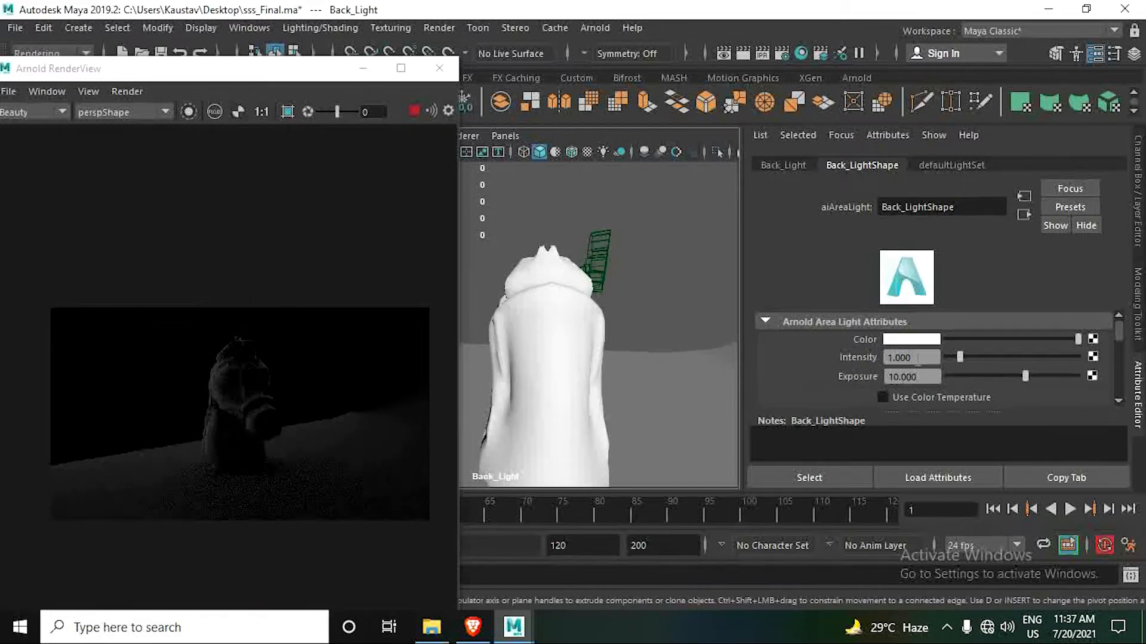
# - Try Back_Light exposure values of 5 and 8 against the live render
pyautogui.moveTo(906, 376); pyautogui.dragTo(924, 379)
pyautogui.write('5')
pyautogui.press('Return')
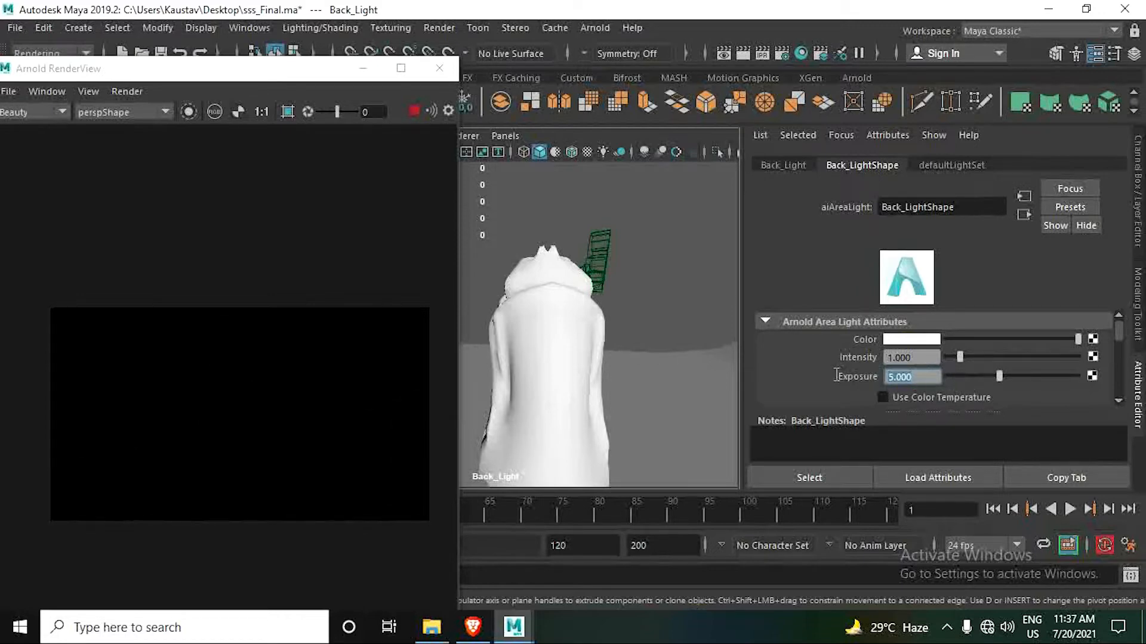
pyautogui.write('8')
pyautogui.press('Return')
# - Try an intensity of 2 on Back_Light, settling on 1.5
pyautogui.moveTo(934, 354); pyautogui.dragTo(848, 351)
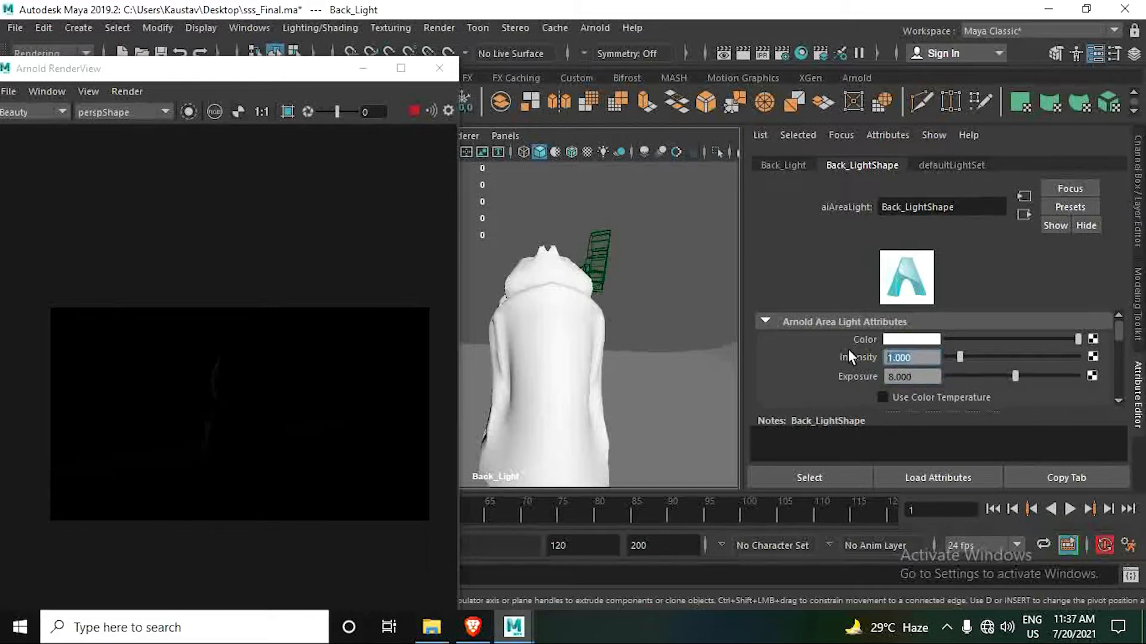
pyautogui.write('2')
pyautogui.press('Return')
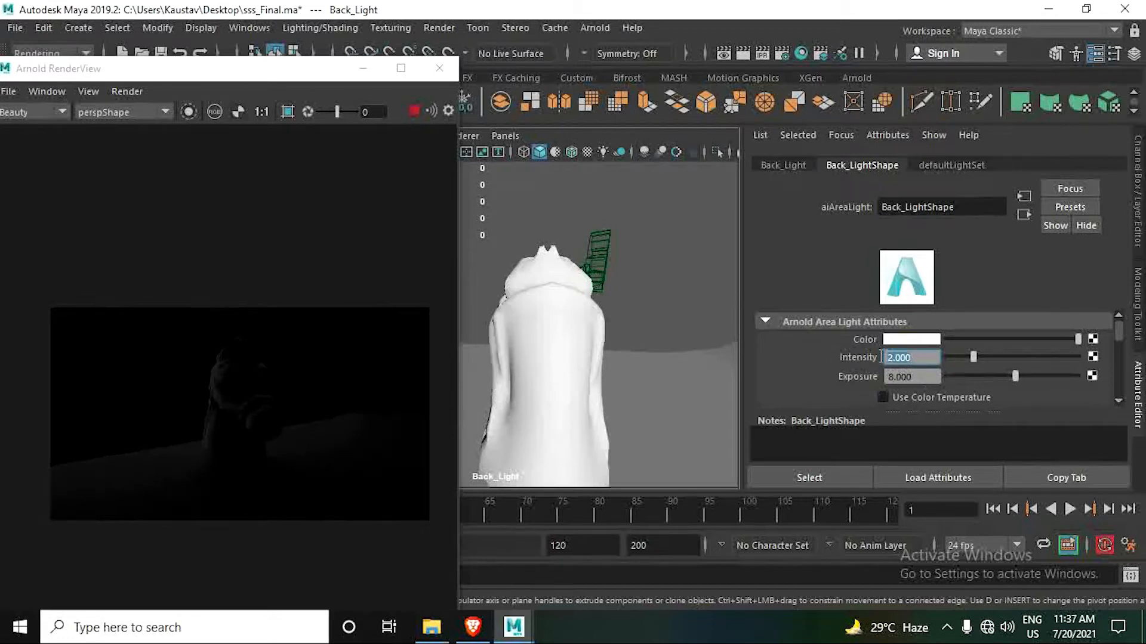
pyautogui.write('5')
pyautogui.press('Return')
pyautogui.press('Tab')
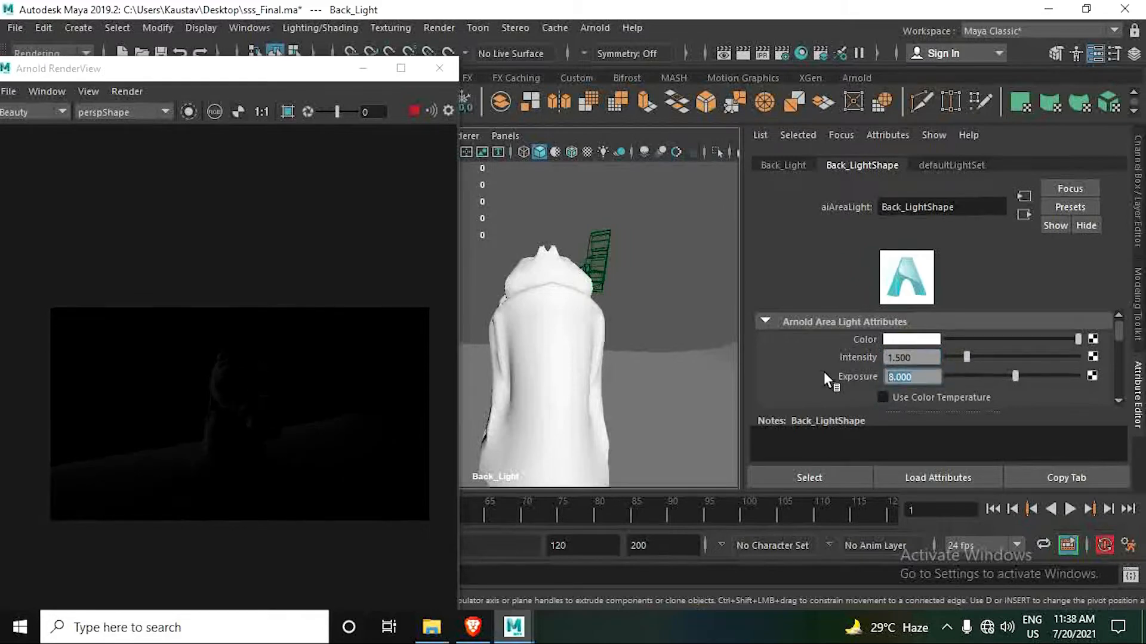
# - Test Back_Light's exposure at 10 and reduce it to 9
pyautogui.write('10')
pyautogui.press('Return')
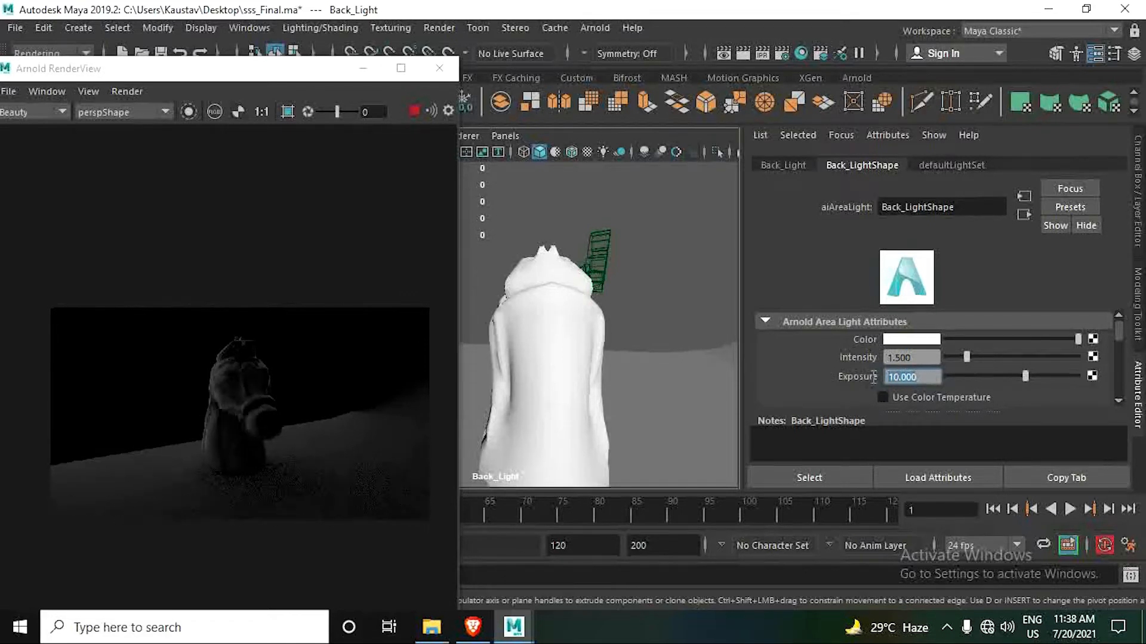
pyautogui.press('Return')
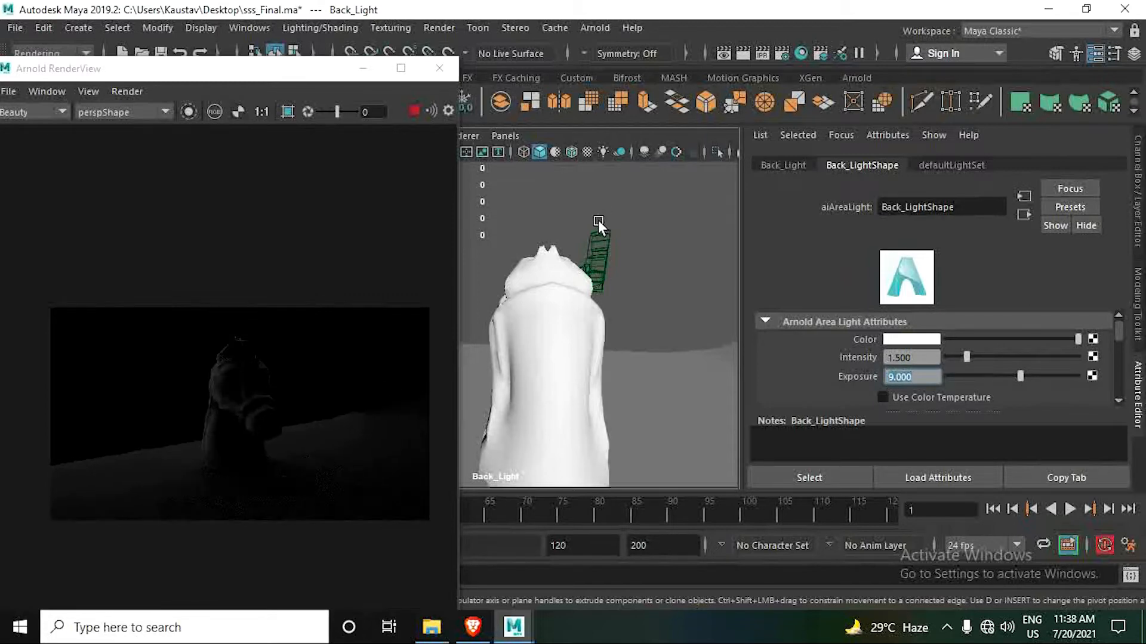
# - Switch the viewport to camera1 and orbit around the horse head to see it from the front and side
pyautogui.click(505, 136)
pyautogui.moveTo(523, 153)
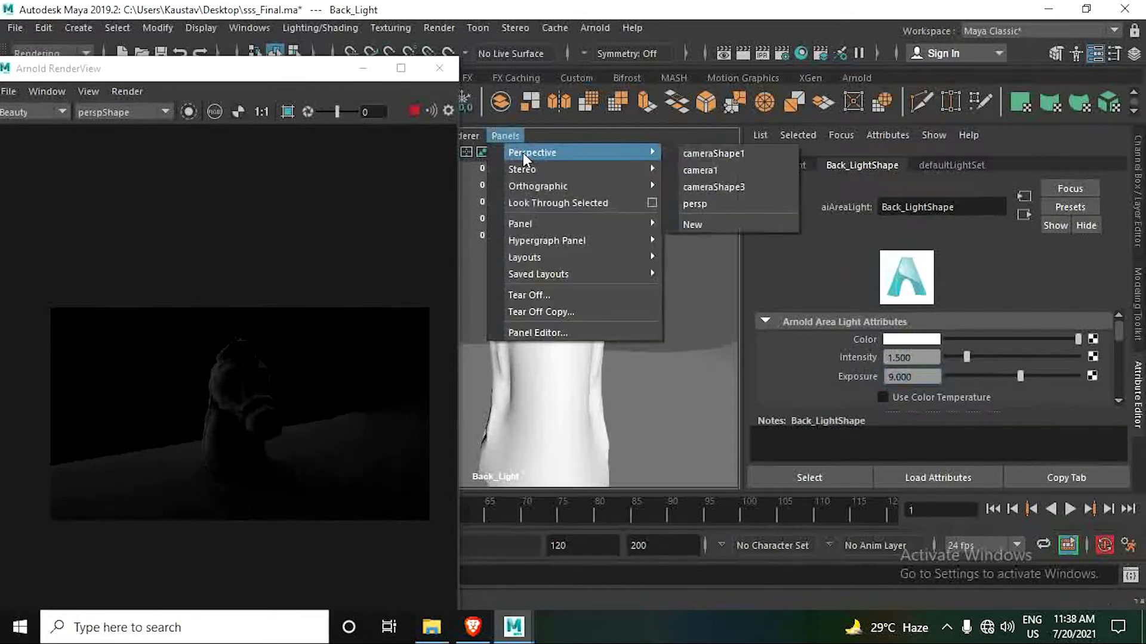
pyautogui.click(713, 172)
pyautogui.keyDown('alt'); pyautogui.moveTo(578, 324); pyautogui.dragTo(534, 313); pyautogui.keyUp('alt')
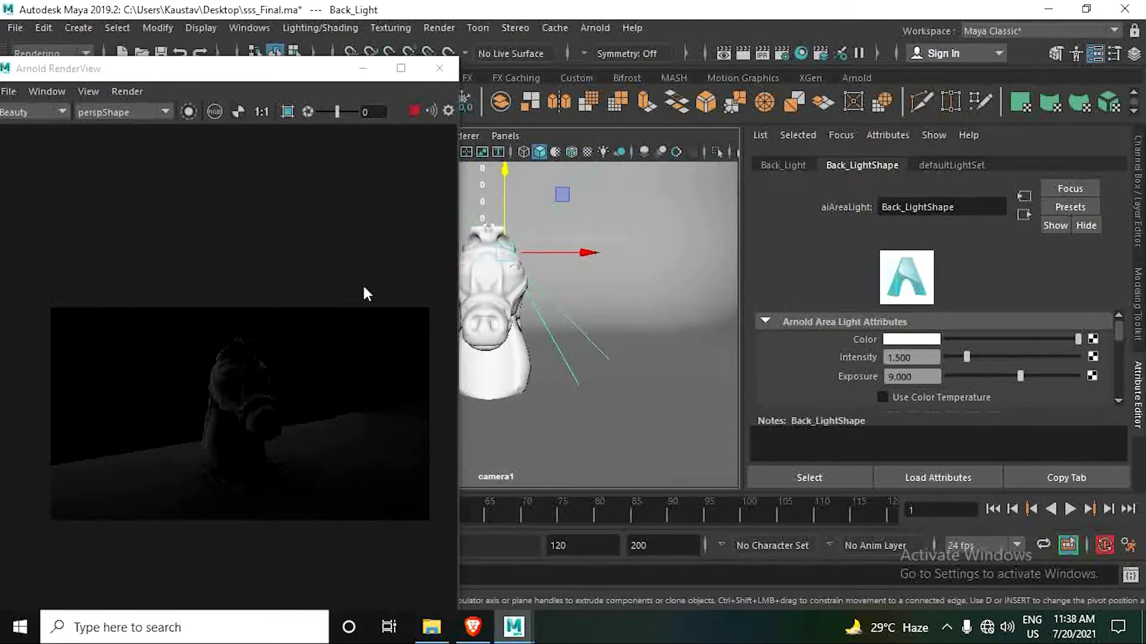
pyautogui.click(109, 118)
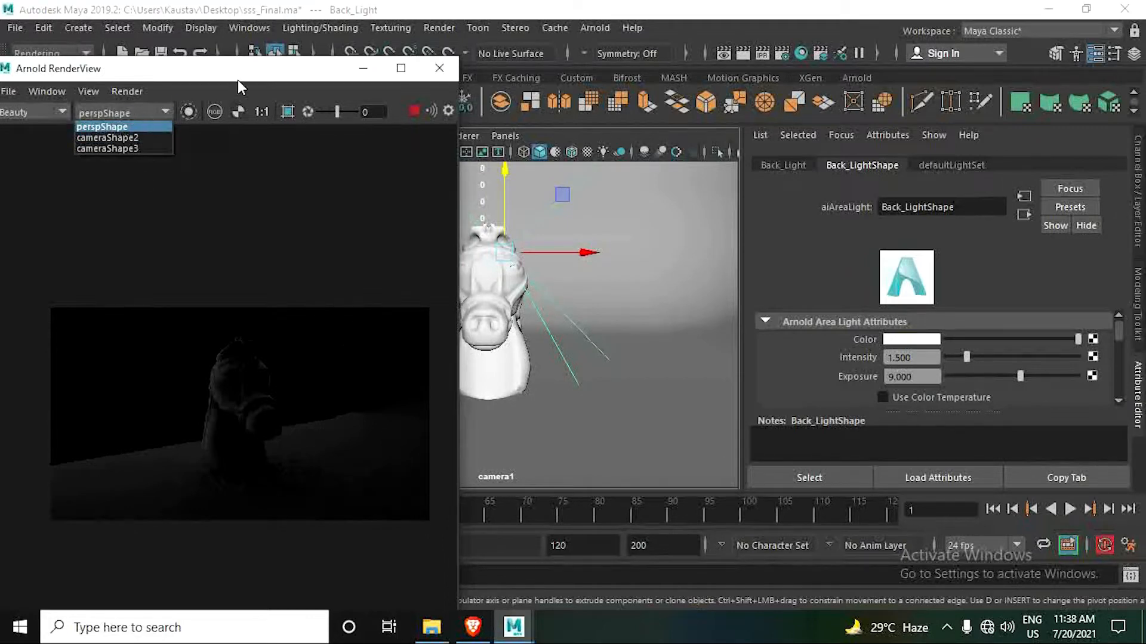
pyautogui.click(548, 310)
pyautogui.keyDown('alt'); pyautogui.moveTo(548, 310); pyautogui.dragTo(631, 310); pyautogui.keyUp('alt')
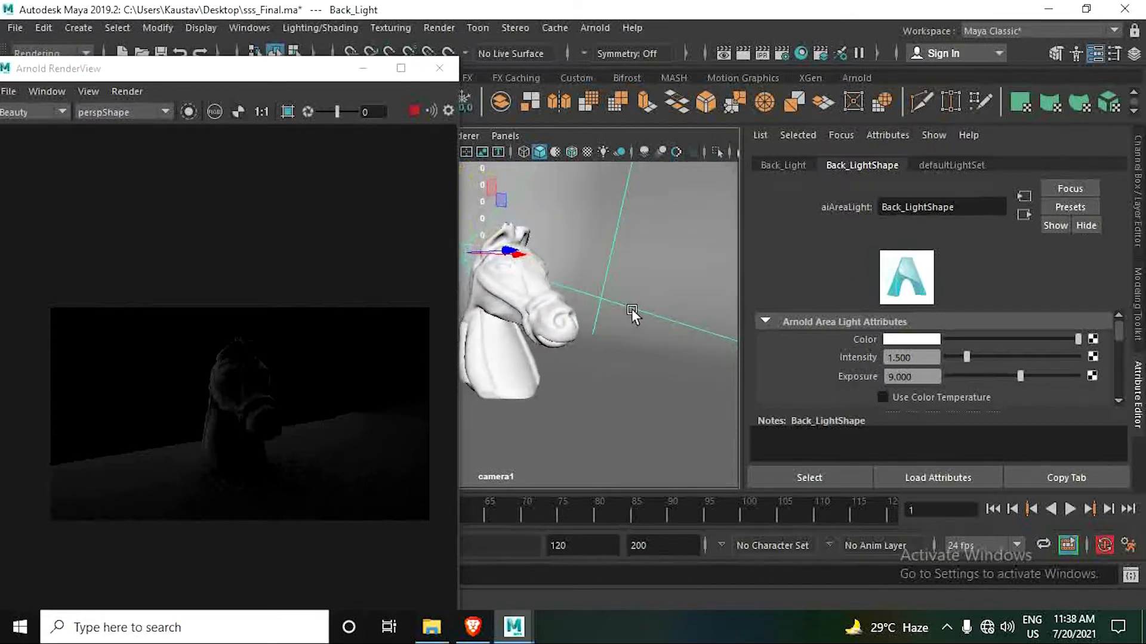
# - Set the Arnold RenderView to render through cameraShape2
pyautogui.click(126, 113)
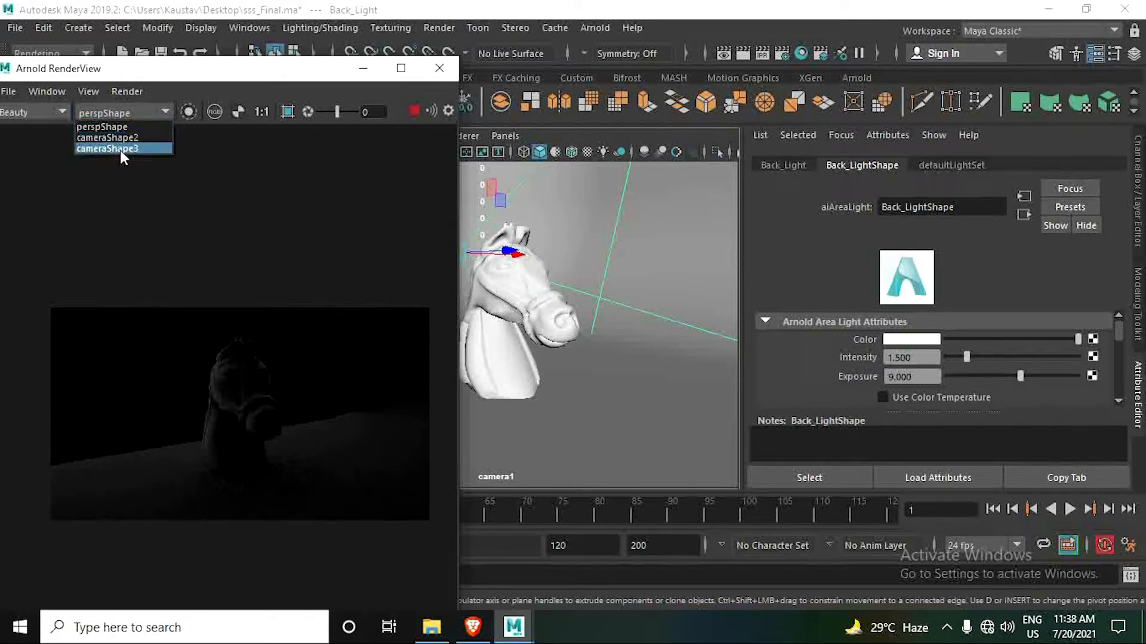
pyautogui.click(126, 137)
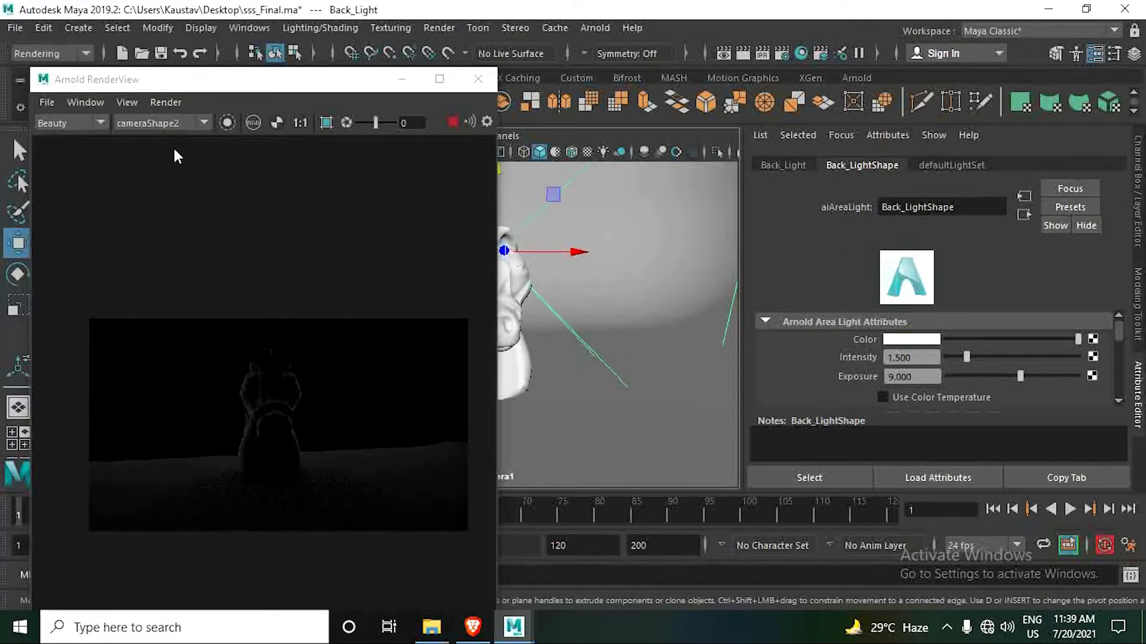
pyautogui.click(170, 123)
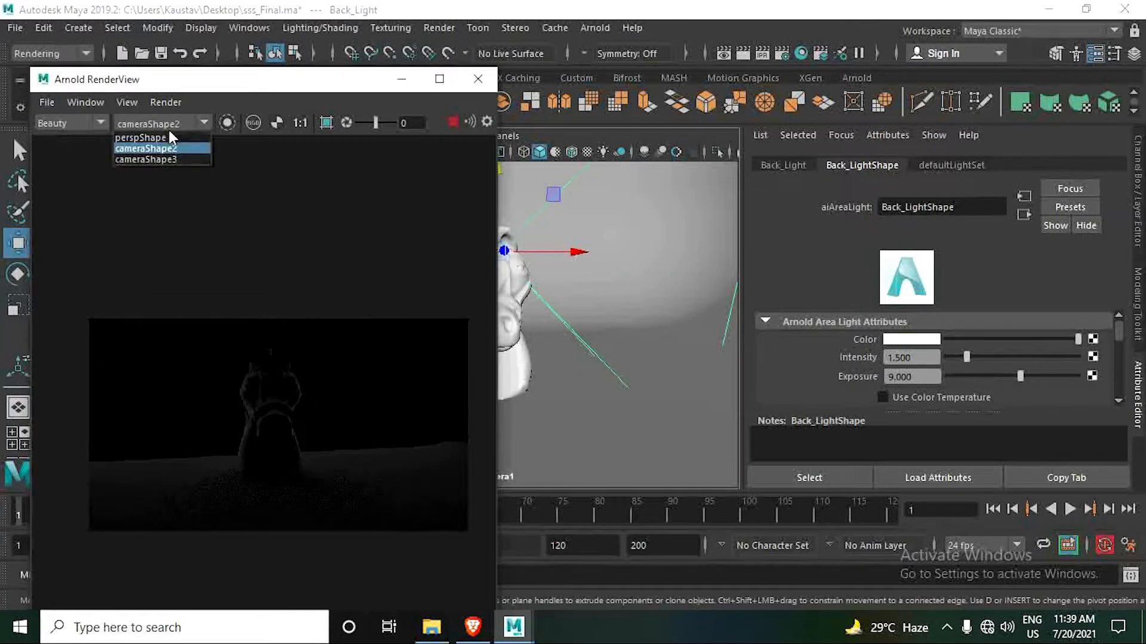
pyautogui.click(169, 149)
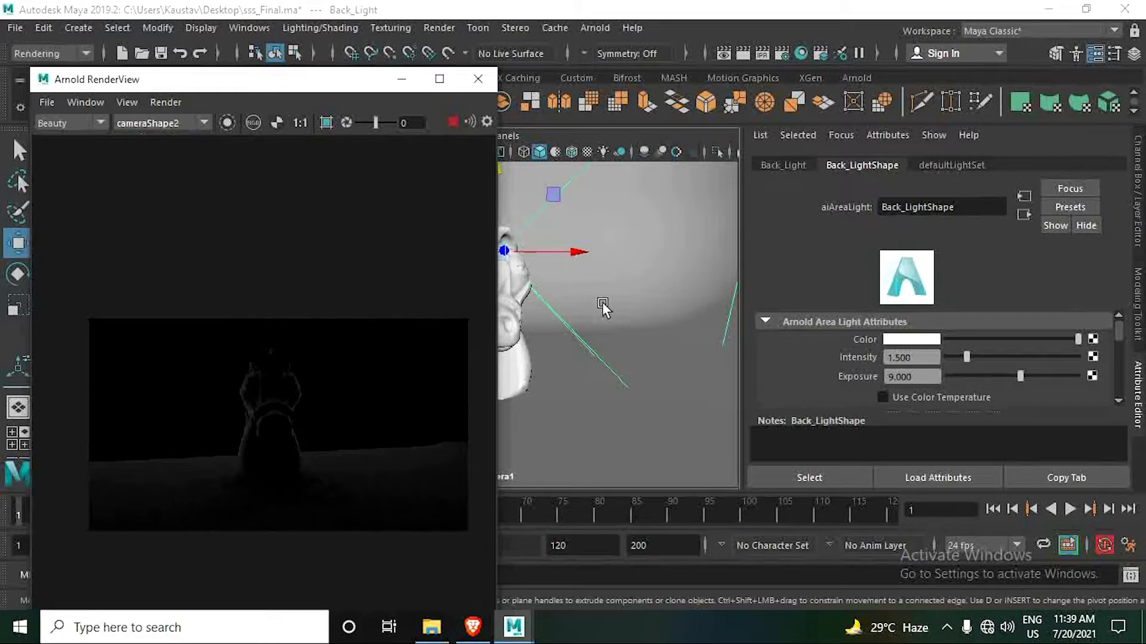
# - Check the back lighting from side and front through camera1, ending on the front view, and dock the RenderView with the Outliner
pyautogui.keyDown('alt'); pyautogui.moveTo(604, 309); pyautogui.dragTo(517, 365); pyautogui.keyUp('alt')
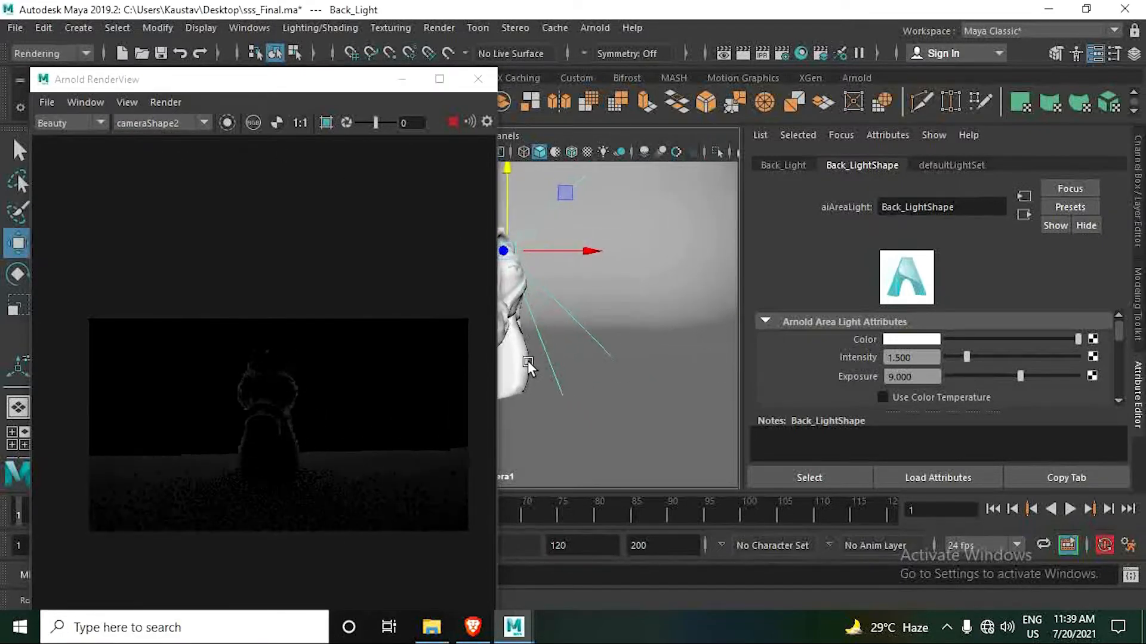
pyautogui.moveTo(222, 80); pyautogui.dragTo(170, 75)
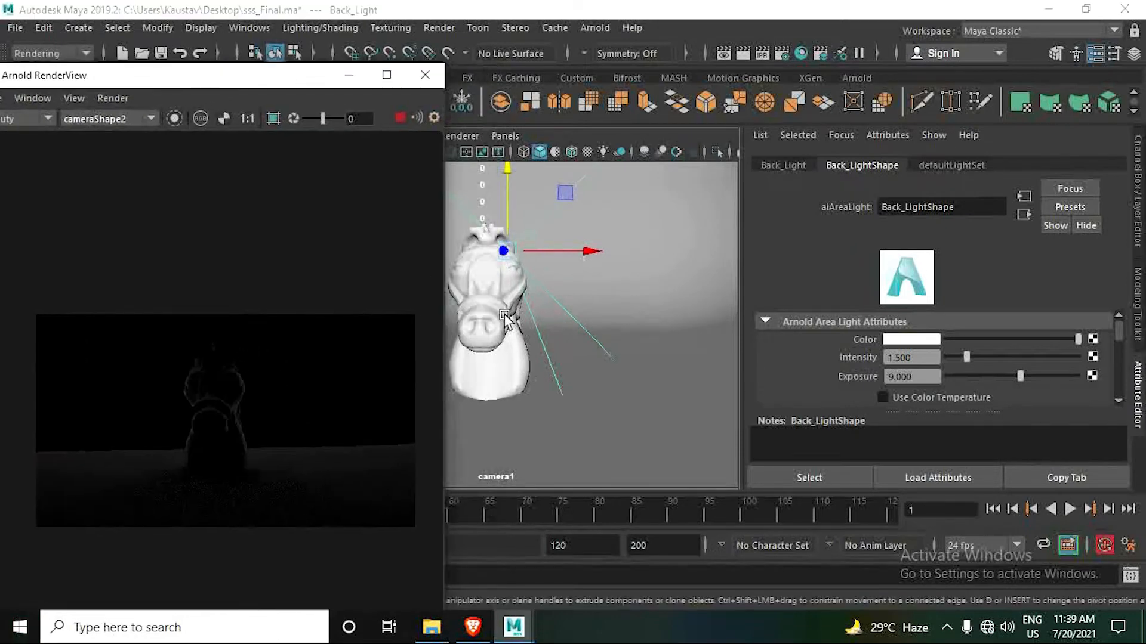
pyautogui.keyDown('alt'); pyautogui.moveTo(531, 349); pyautogui.dragTo(645, 358); pyautogui.keyUp('alt')
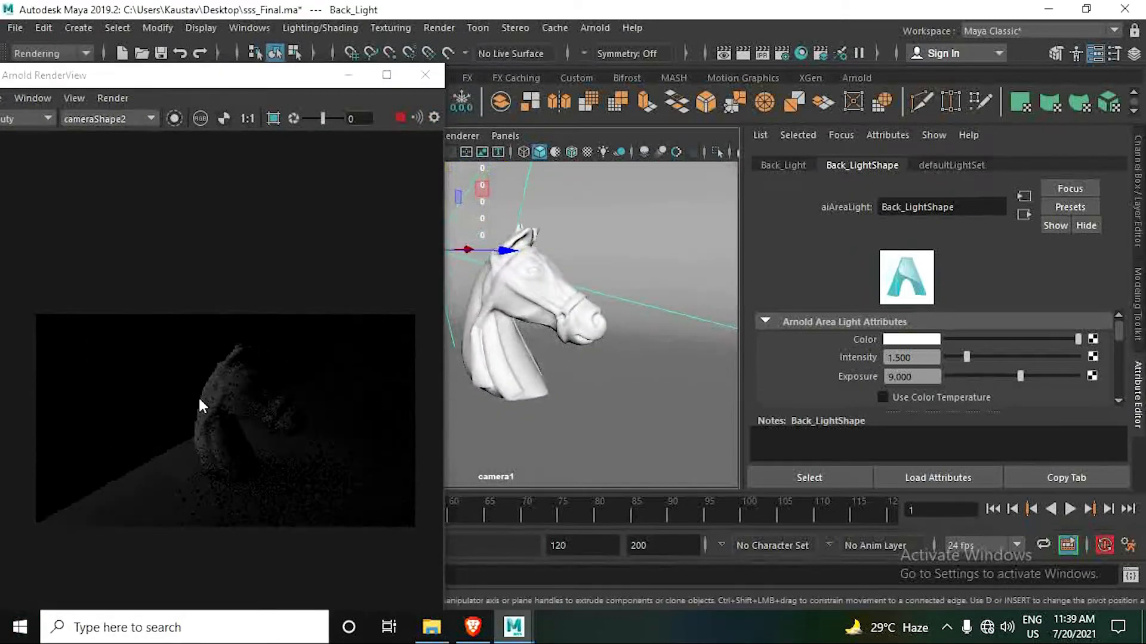
pyautogui.keyDown('alt'); pyautogui.moveTo(534, 370); pyautogui.dragTo(388, 363); pyautogui.keyUp('alt')
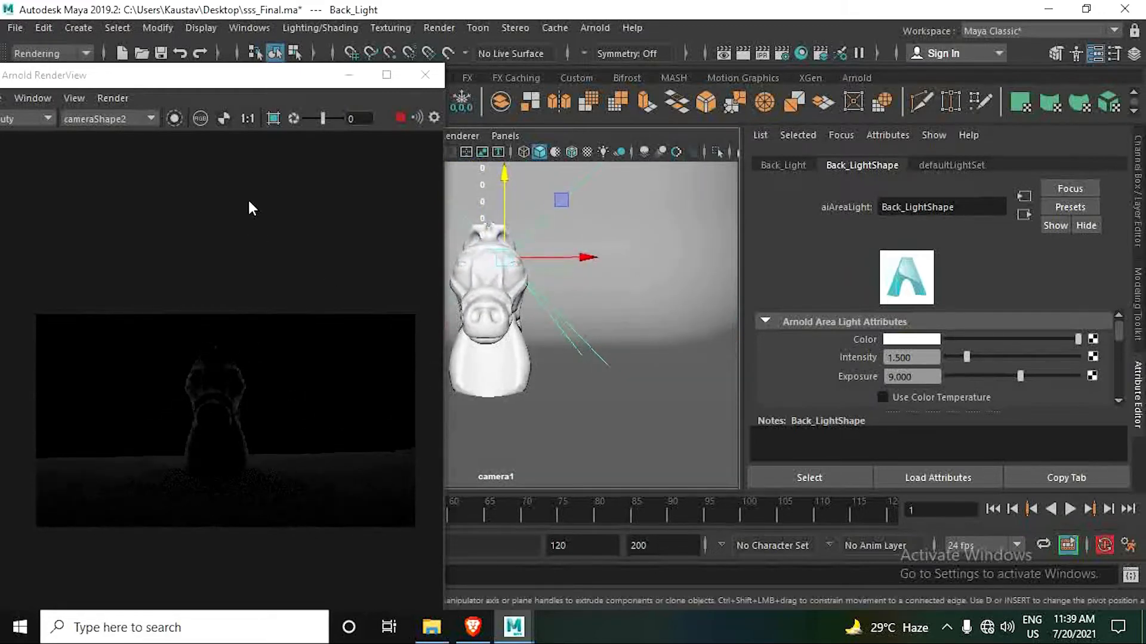
pyautogui.moveTo(190, 81); pyautogui.dragTo(171, 138)
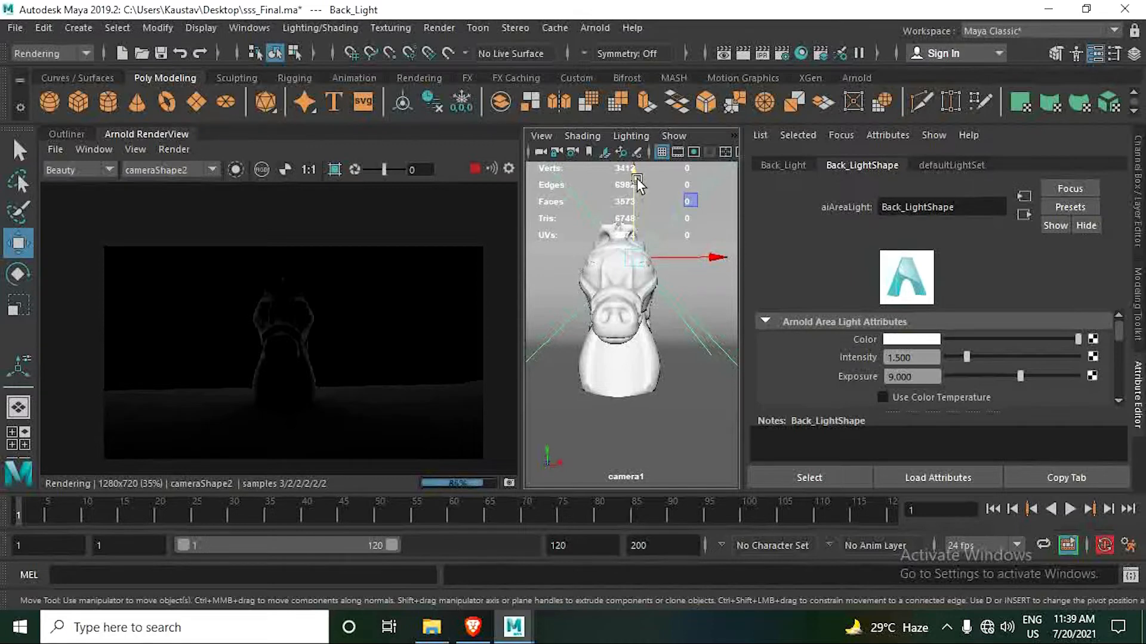
# - Raise Back_Light along Y to about 56.6, above the horse head, and switch the viewport to the persp camera
pyautogui.moveTo(633, 174); pyautogui.dragTo(647, 92)
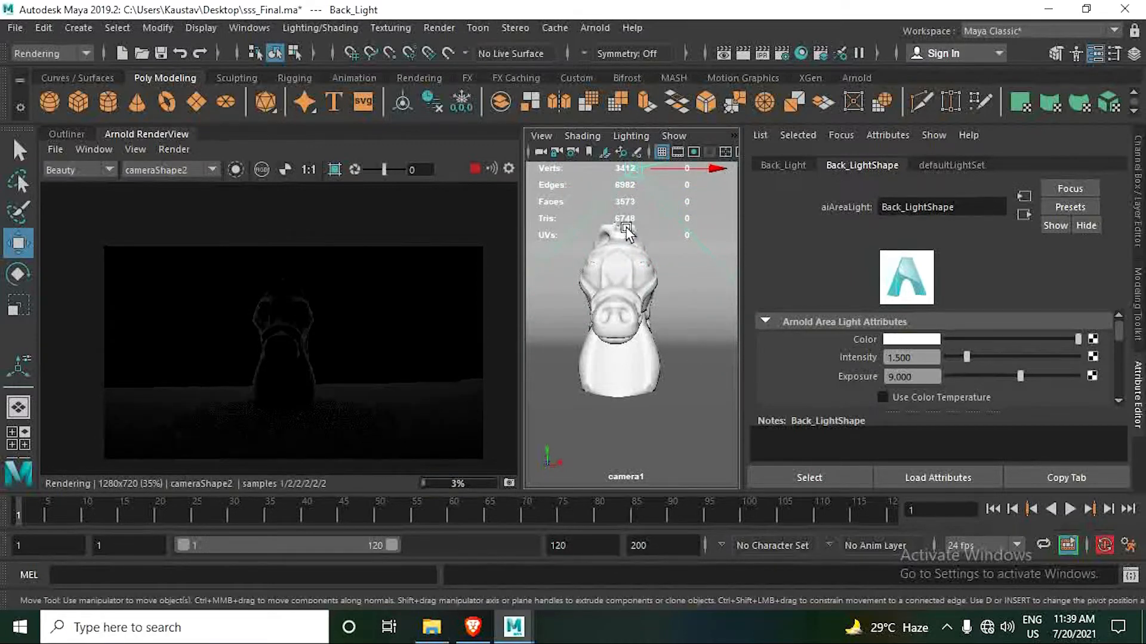
pyautogui.scroll(-3, 626, 229)
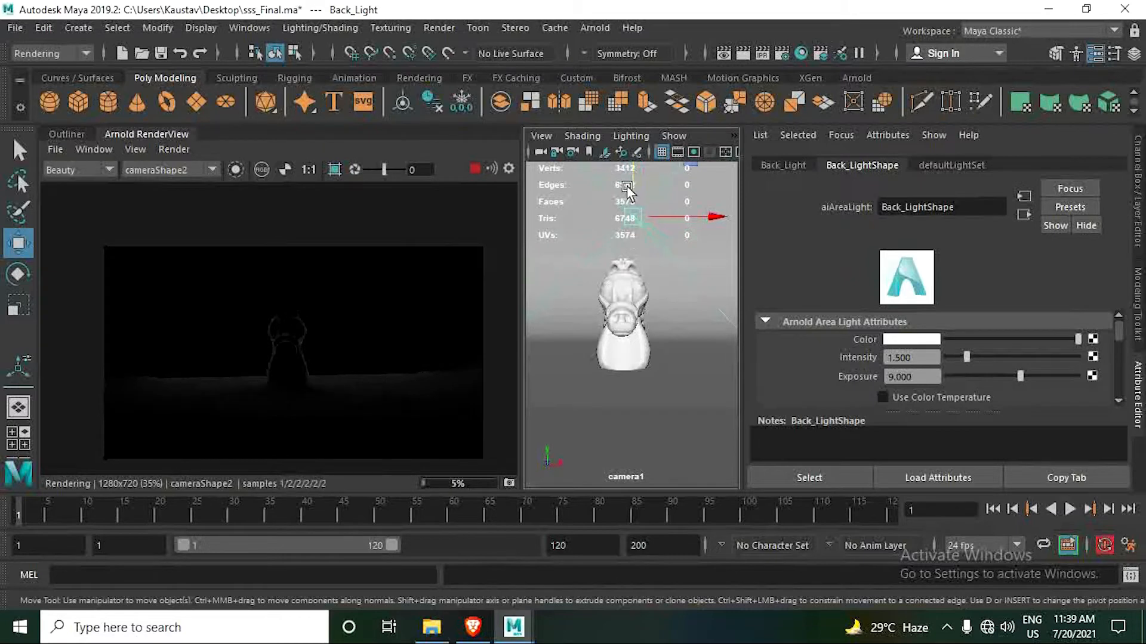
pyautogui.moveTo(633, 176); pyautogui.dragTo(635, 171)
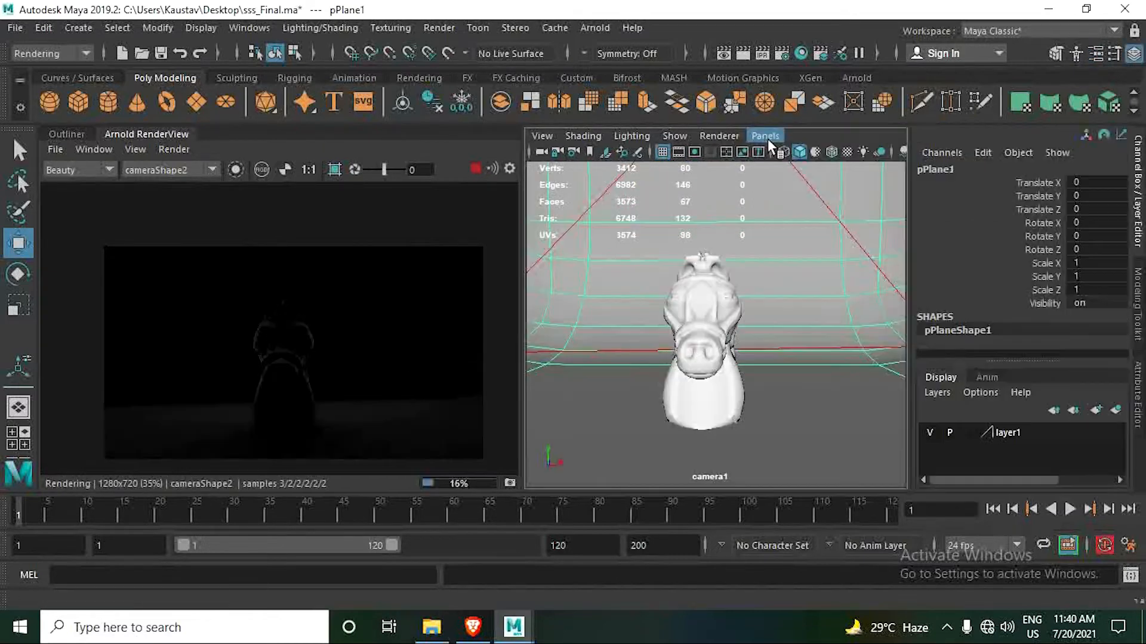
pyautogui.click(766, 136)
pyautogui.moveTo(793, 151)
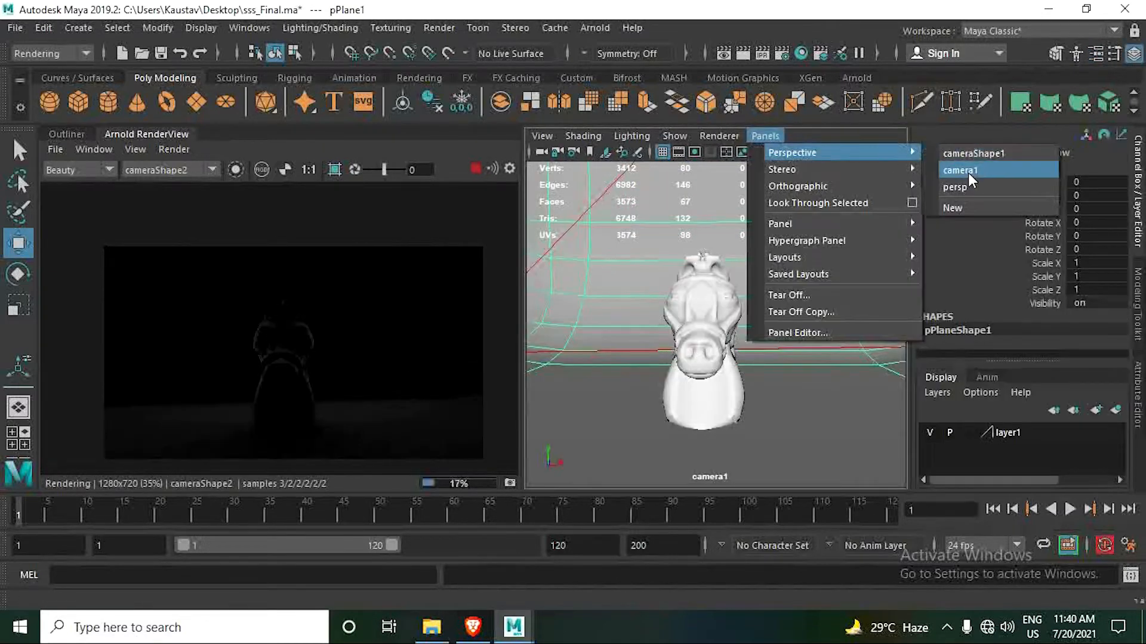
pyautogui.click(961, 189)
pyautogui.keyDown('alt'); pyautogui.moveTo(670, 316); pyautogui.dragTo(700, 313); pyautogui.keyUp('alt')
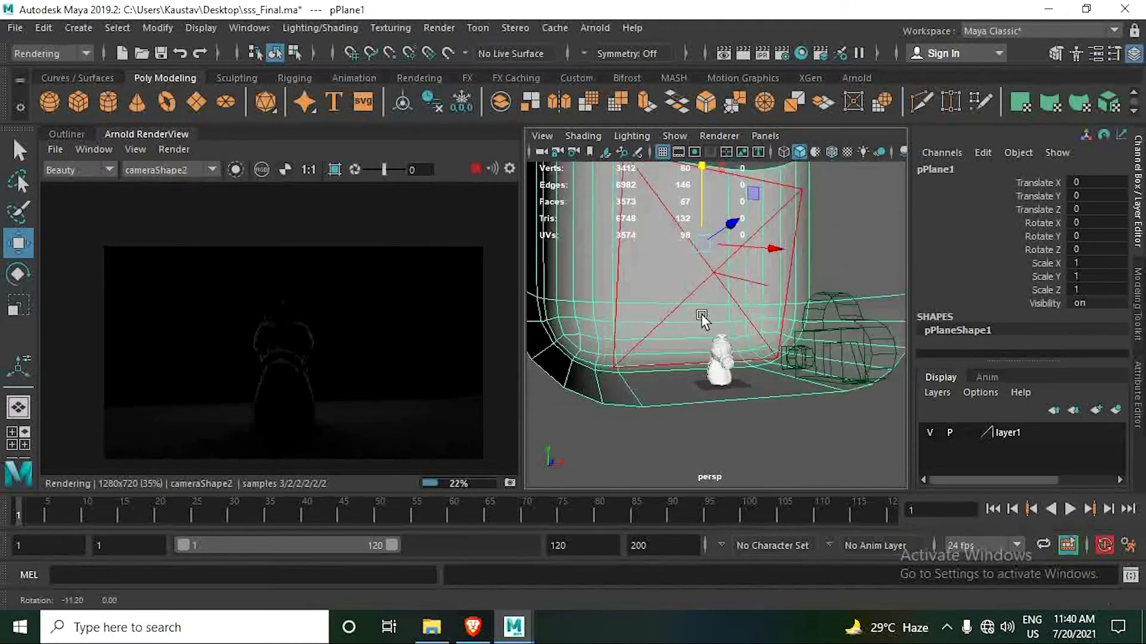
pyautogui.press('e')
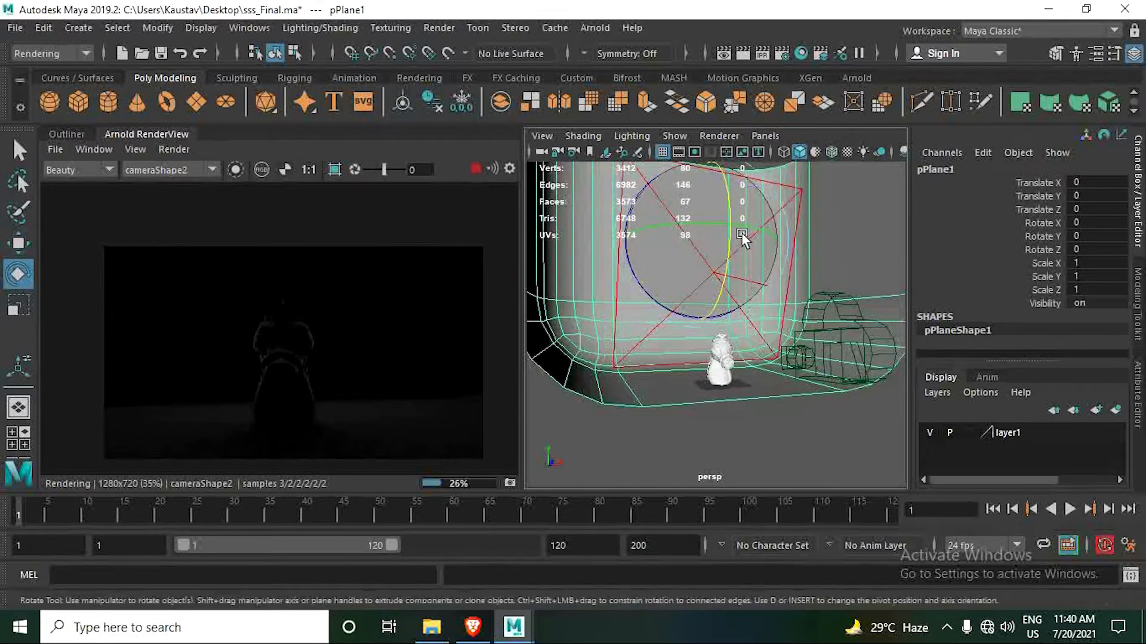
pyautogui.moveTo(730, 205); pyautogui.dragTo(728, 238)
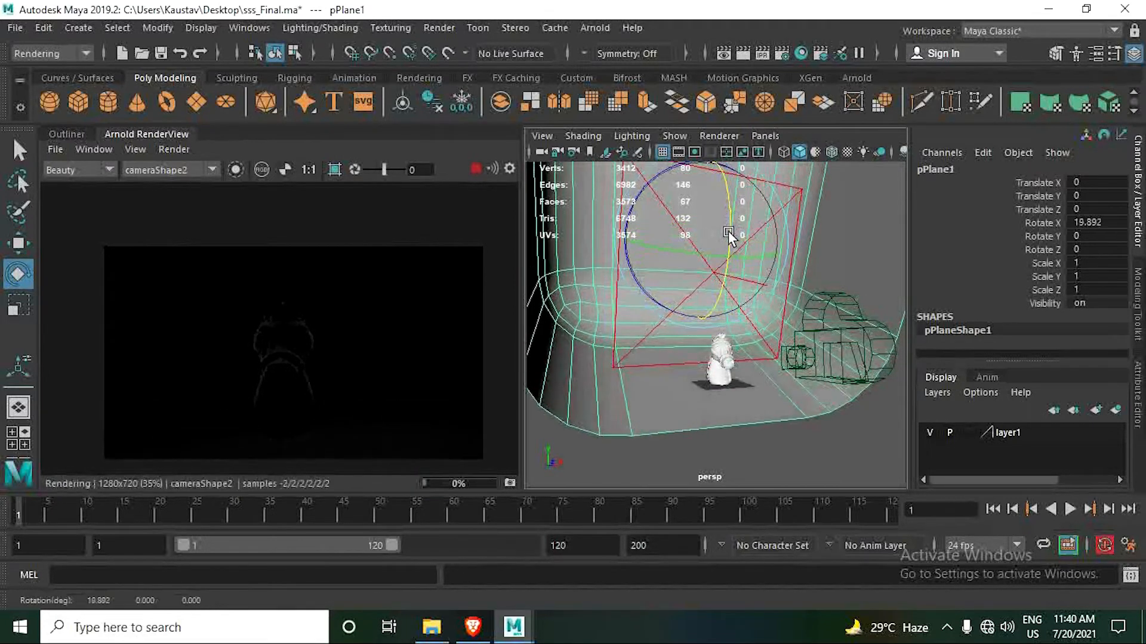
pyautogui.hotkey('ctrl', 'z')
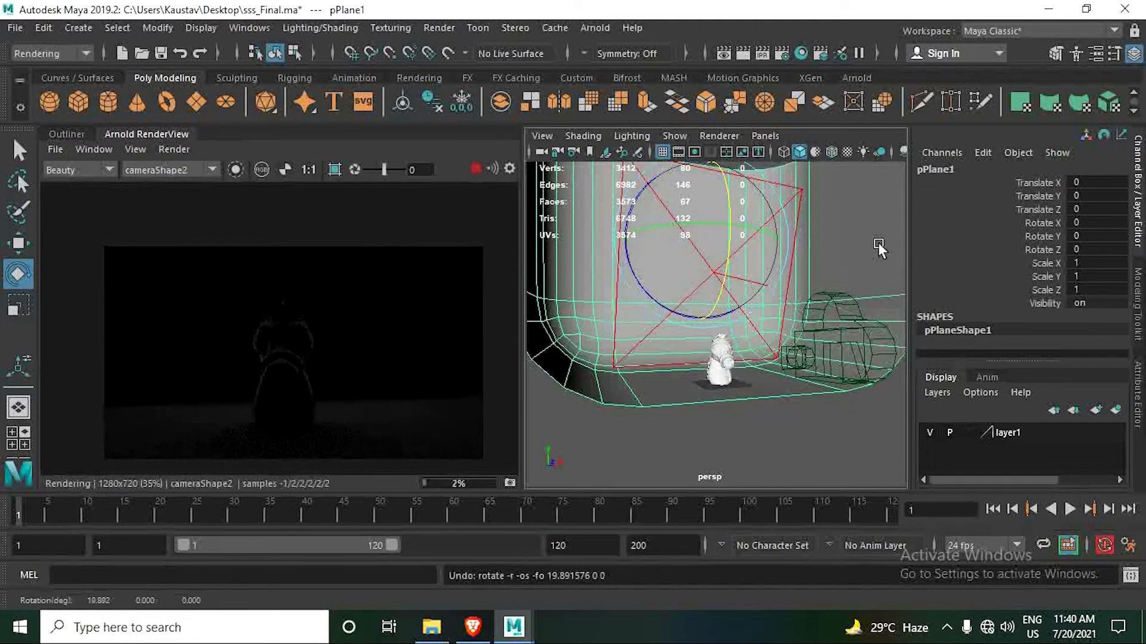
# - Select Back_Light and rotate it about X to about -23.7 degrees, tilting it further toward the horse head
pyautogui.click(665, 463)
pyautogui.click(672, 310)
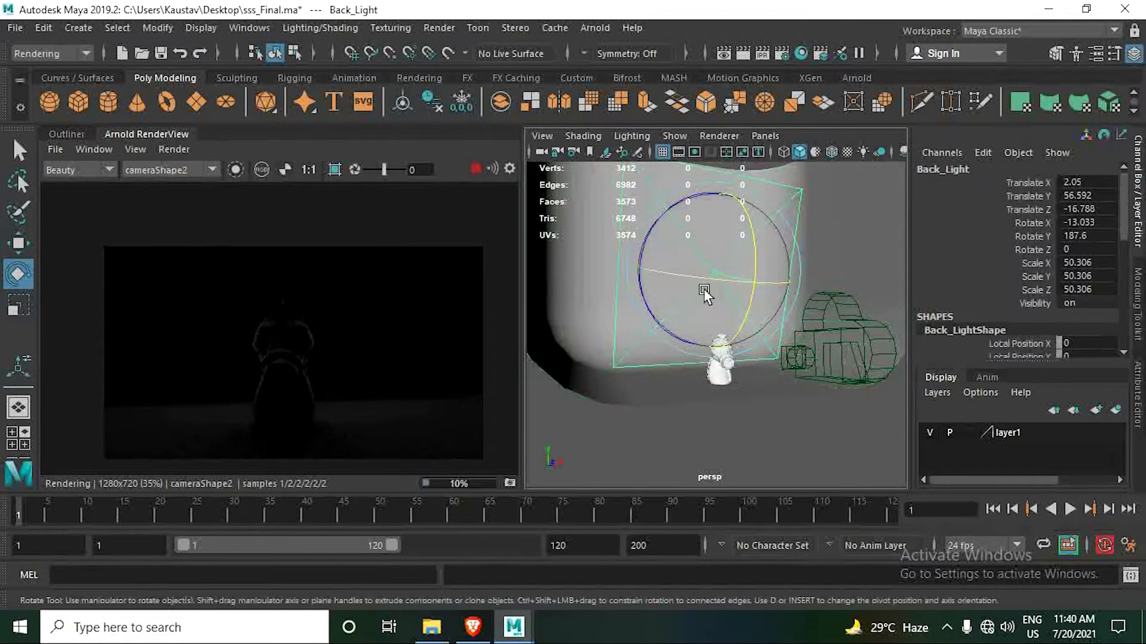
pyautogui.moveTo(754, 236); pyautogui.dragTo(762, 255)
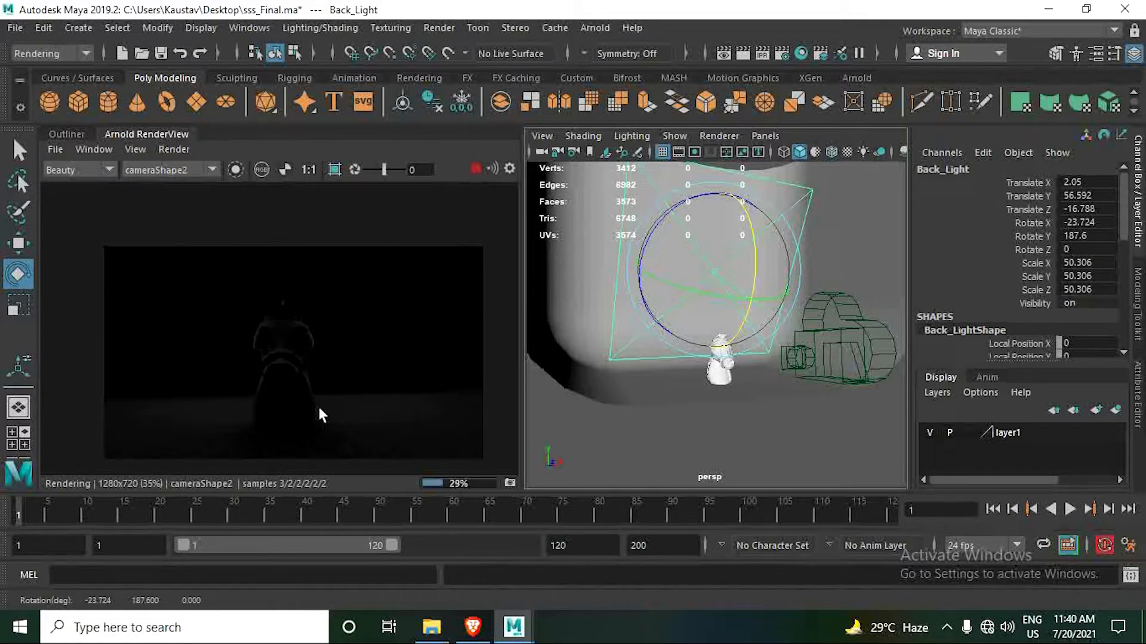
# - Select Key_Light in the Outliner and unhide it
pyautogui.click(68, 134)
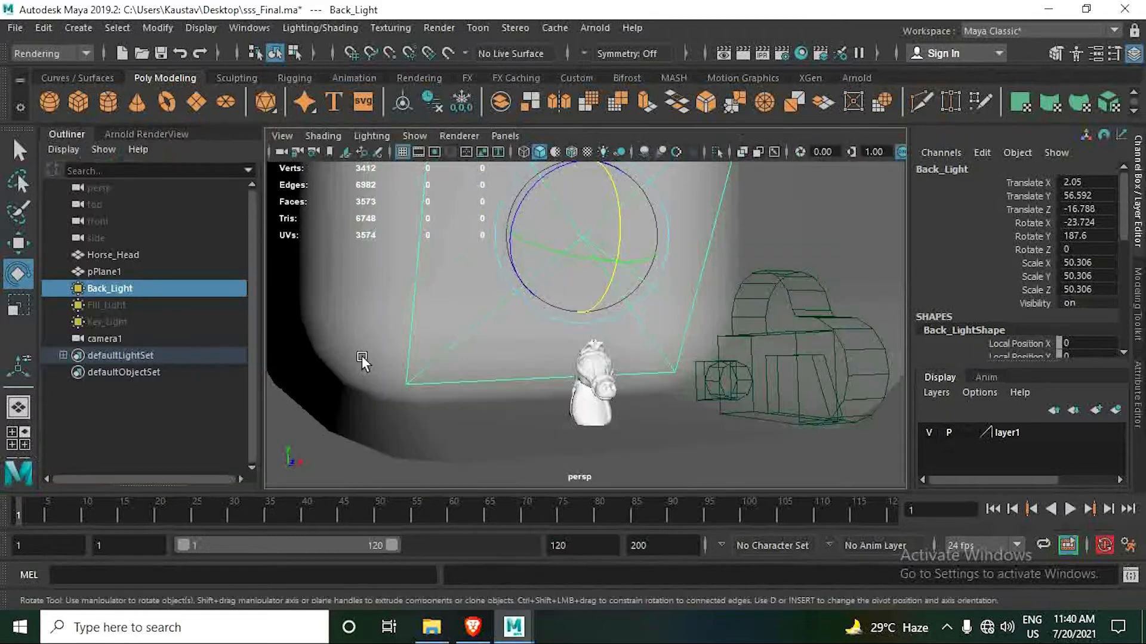
pyautogui.click(108, 305)
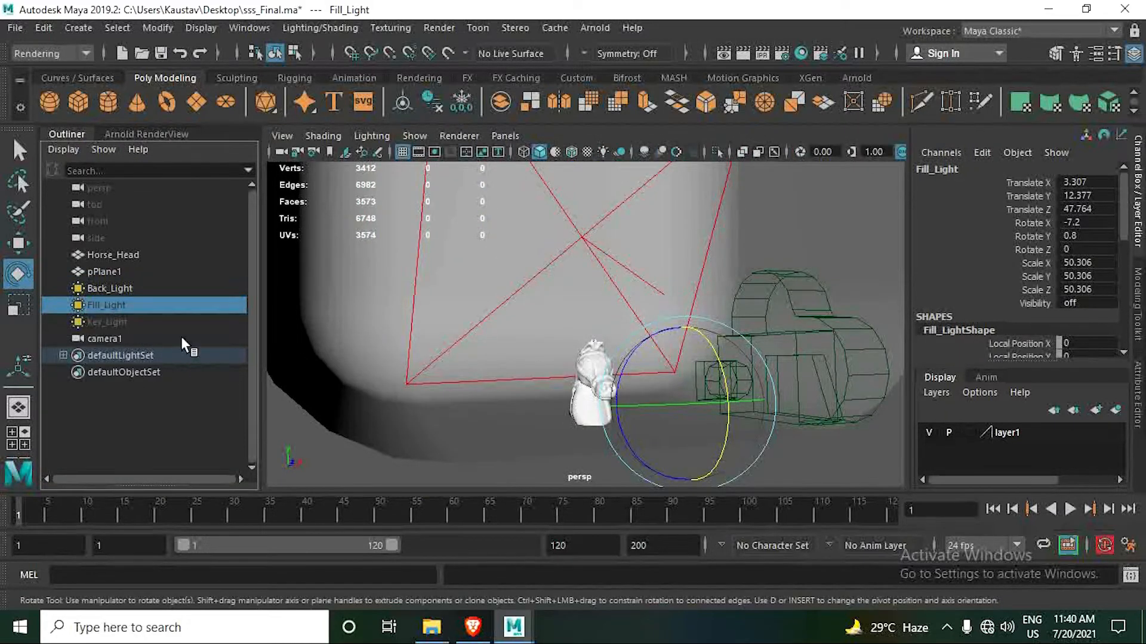
pyautogui.click(116, 323)
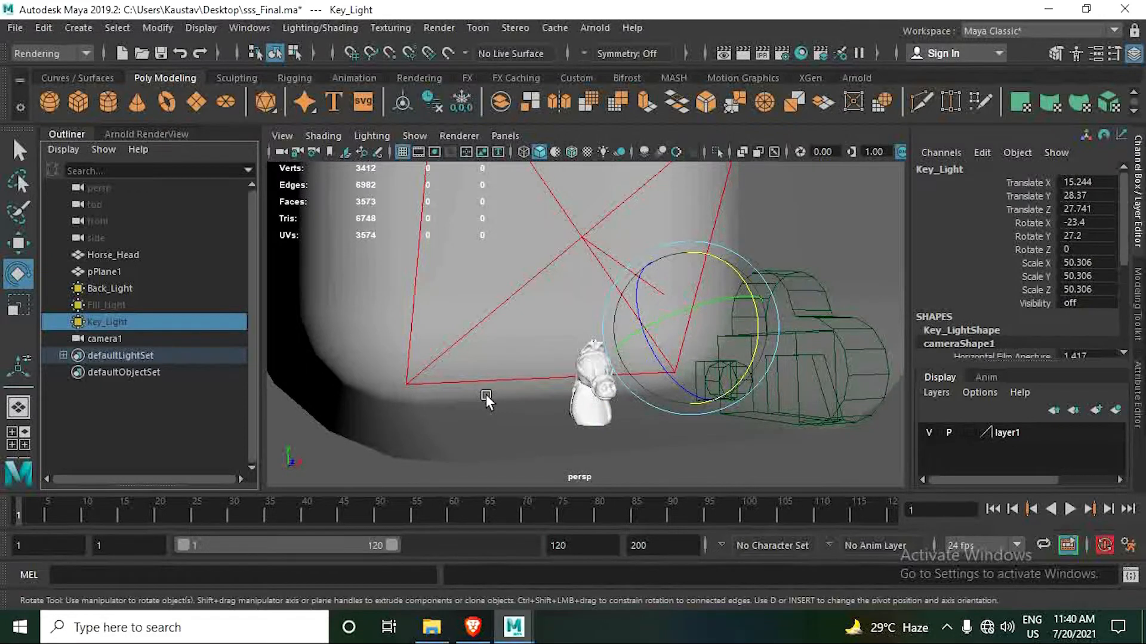
pyautogui.hotkey('shift', 'h')
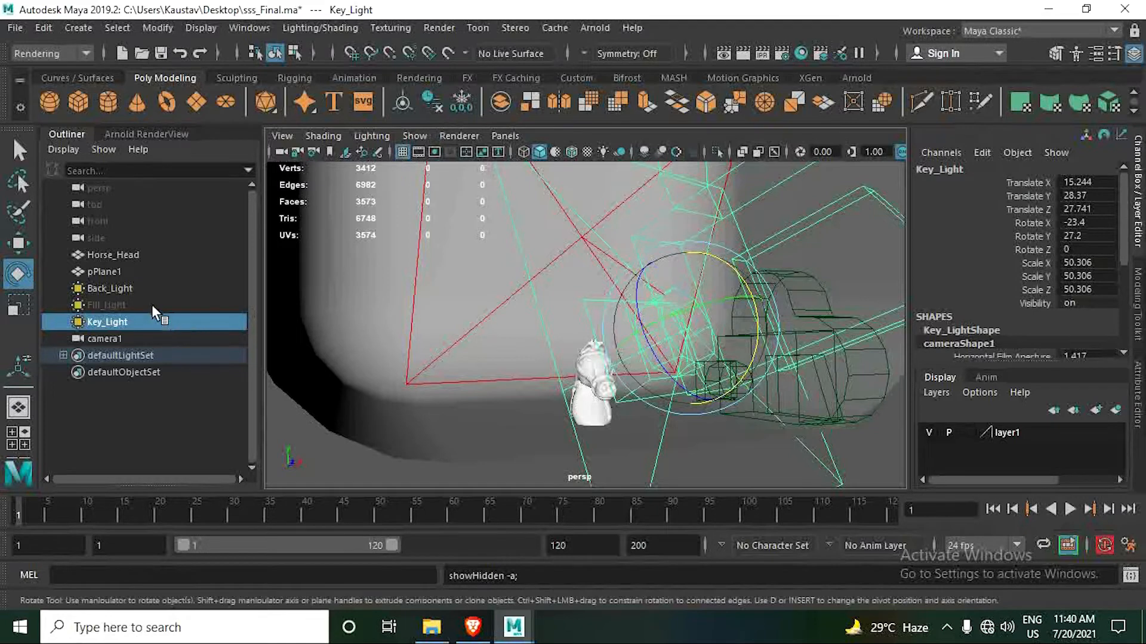
# - Select Key_Light, switch the viewport to camera1, and bring up the Arnold RenderView beside it
pyautogui.click(144, 291)
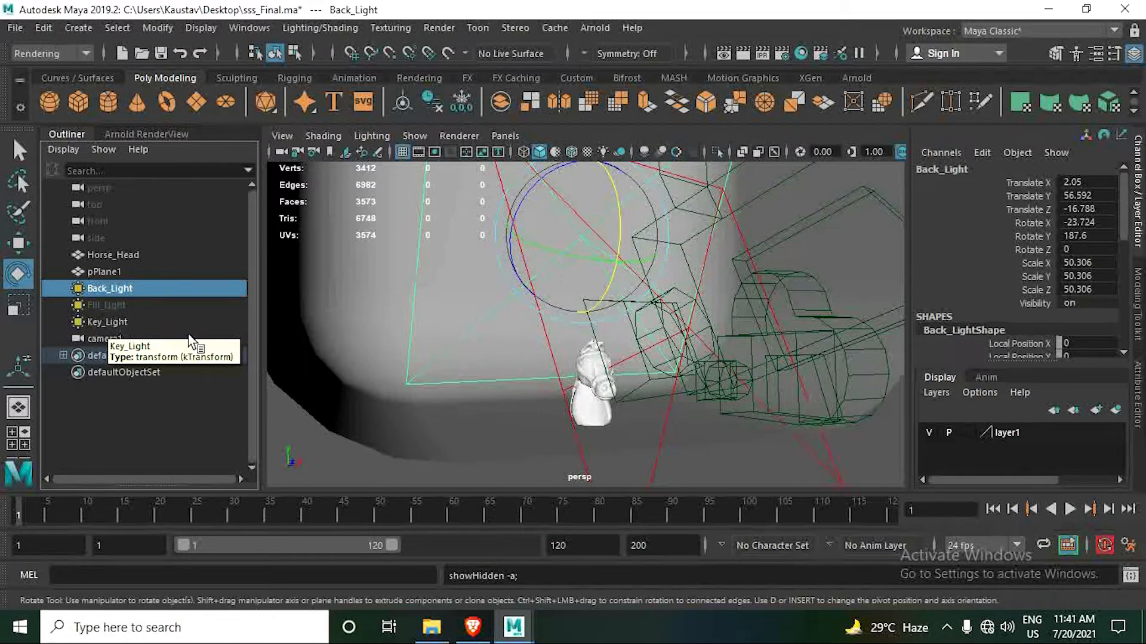
pyautogui.click(148, 326)
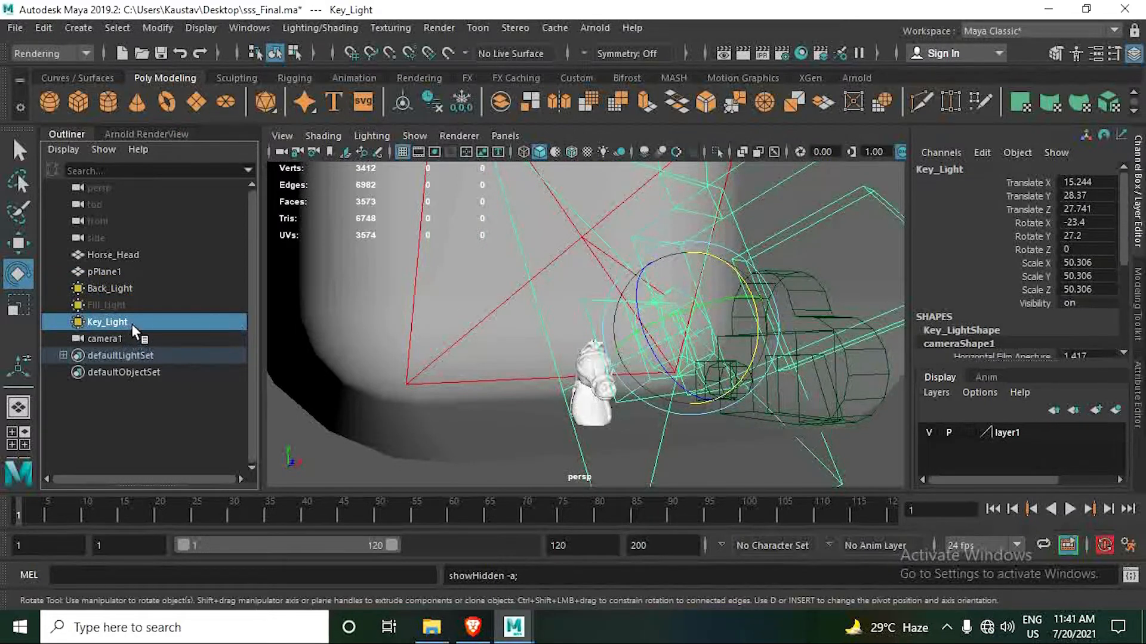
pyautogui.click(505, 136)
pyautogui.moveTo(597, 153)
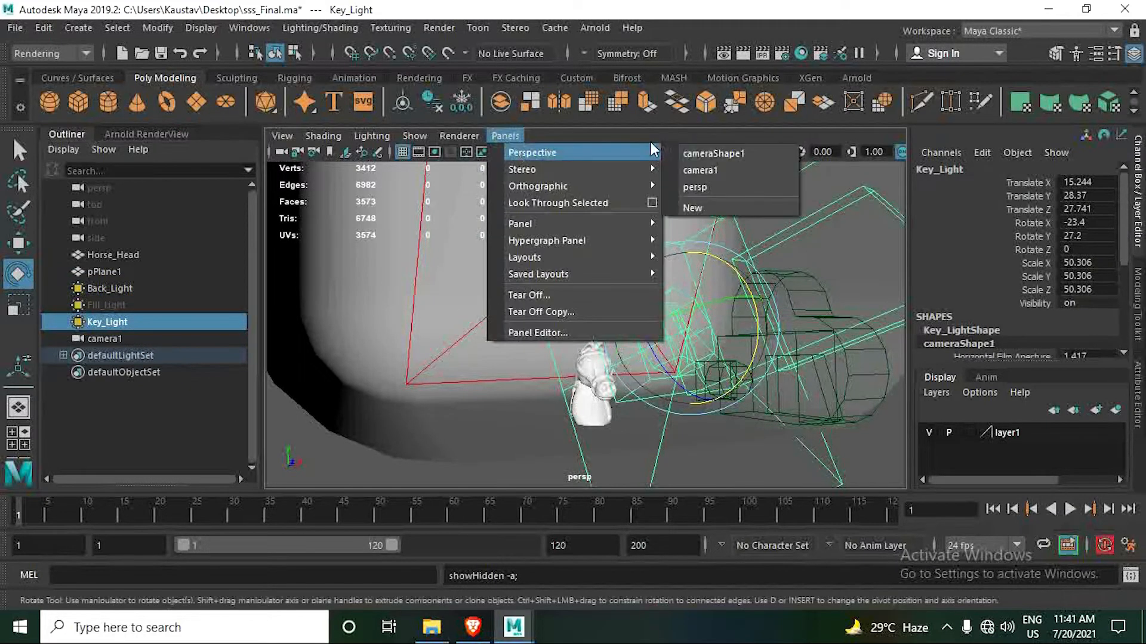
pyautogui.click(703, 172)
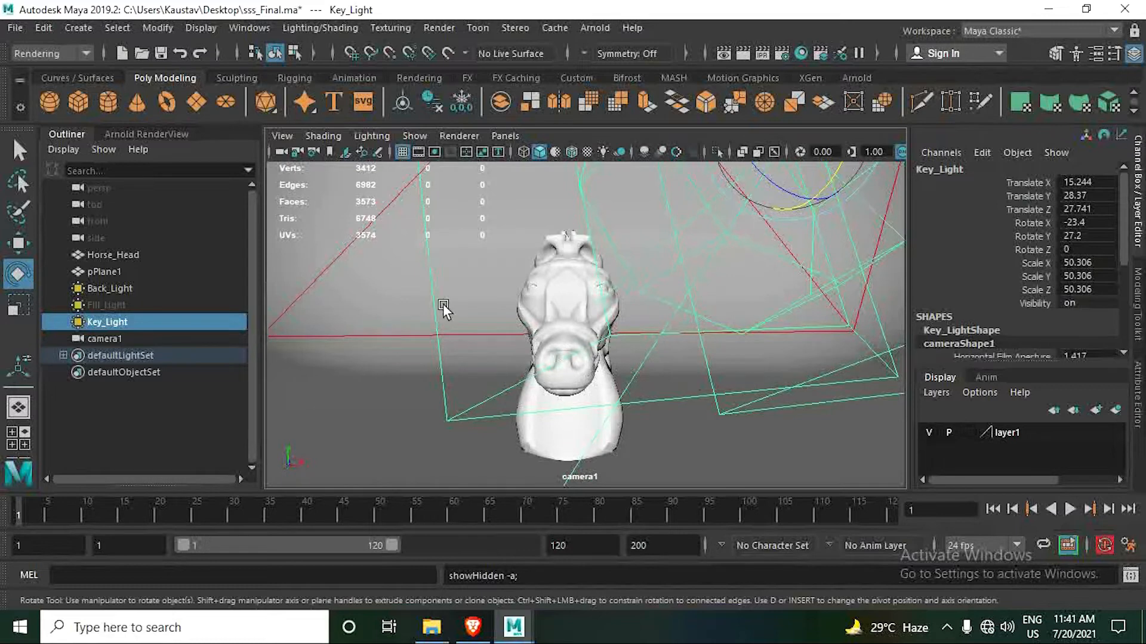
pyautogui.click(135, 135)
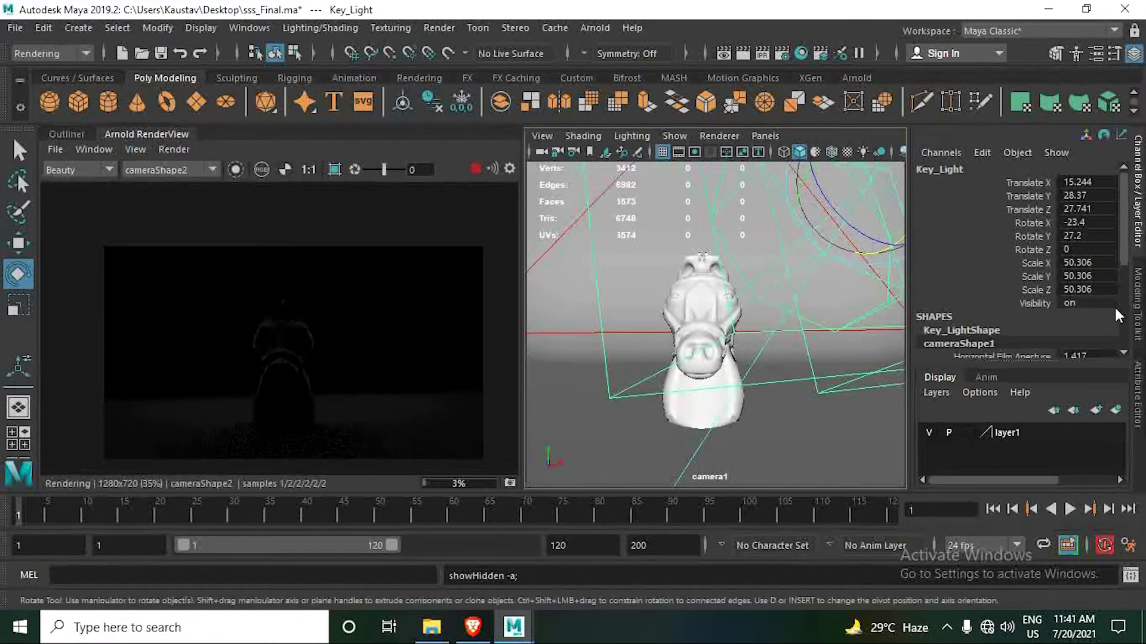
# - Open Key_Light's shape attributes and set its exposure to 4, then raise it to 8
pyautogui.click(1138, 399)
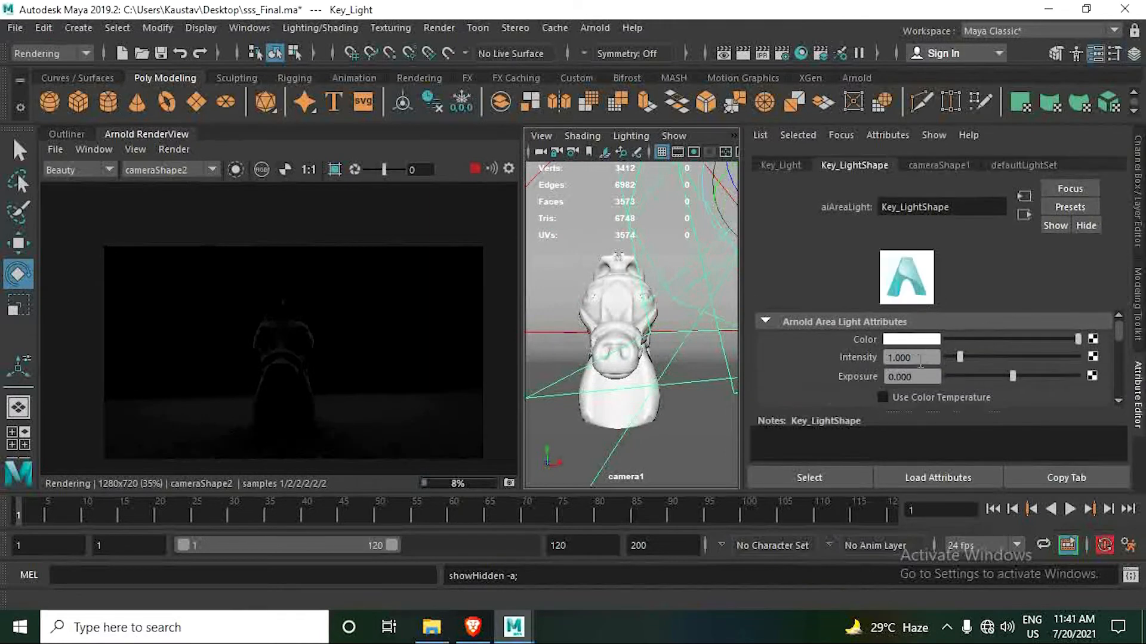
pyautogui.click(928, 377)
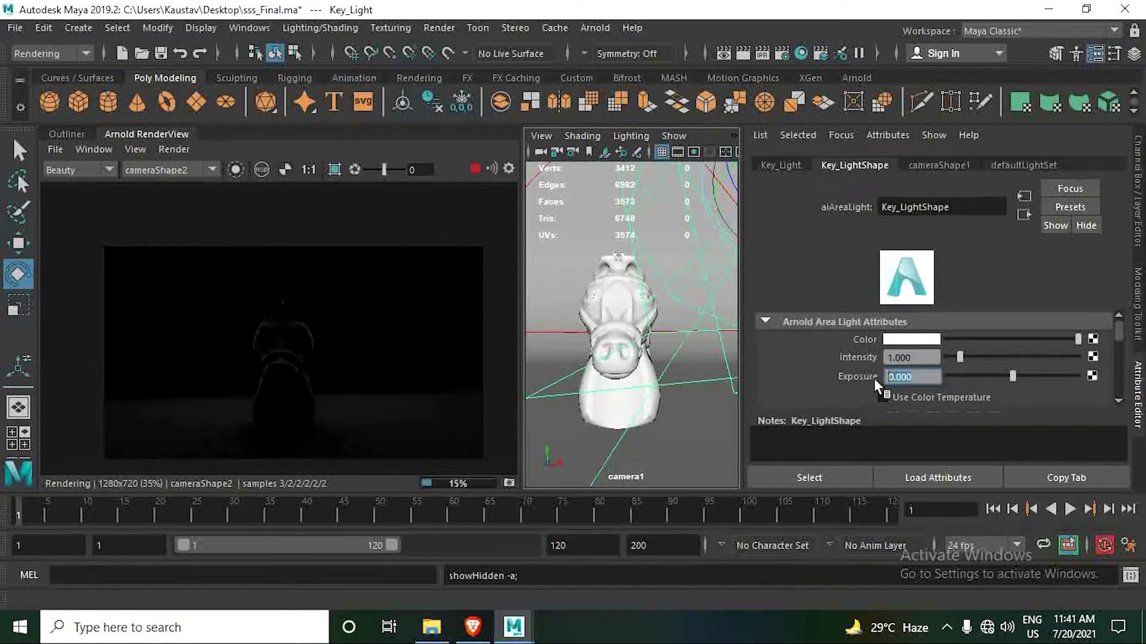
pyautogui.write('4')
pyautogui.press('Return')
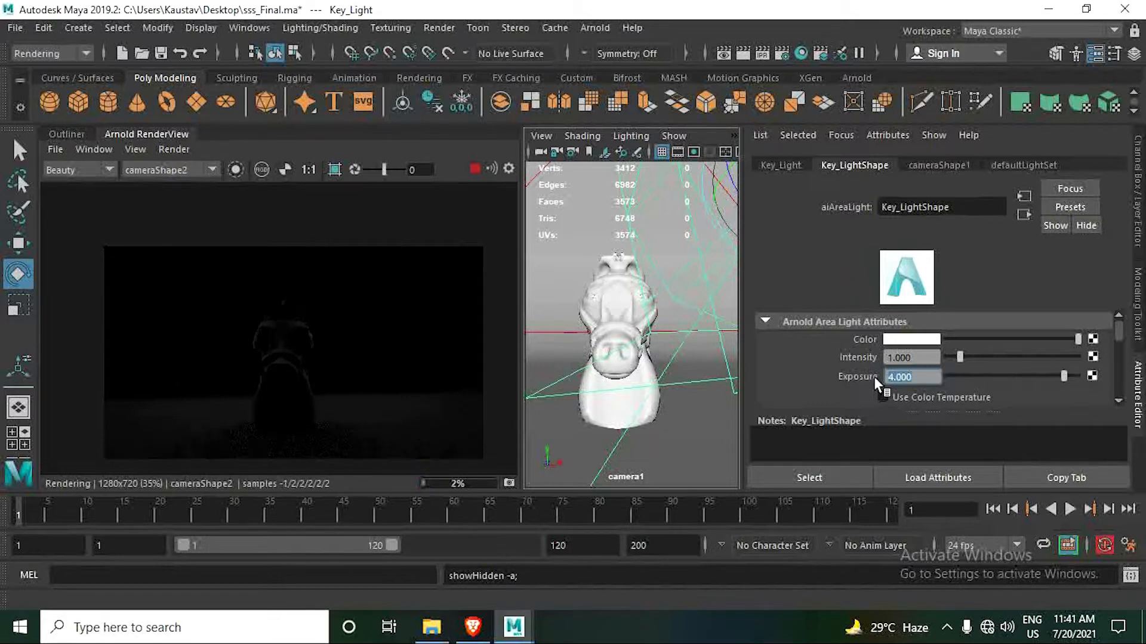
pyautogui.write('8')
pyautogui.press('Return')
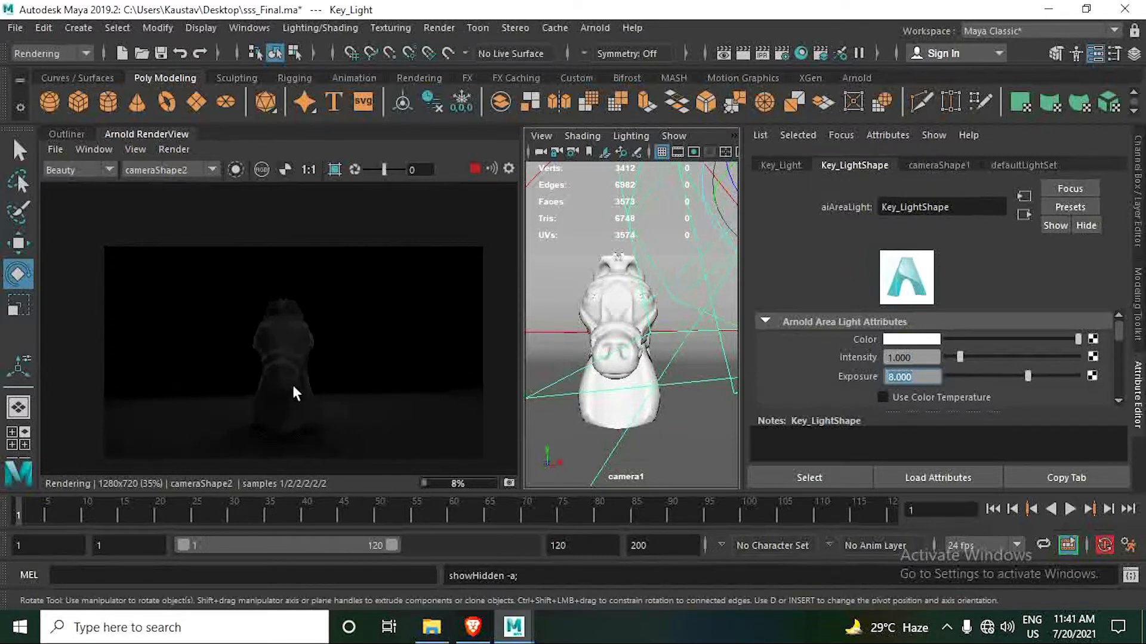
# - Limit the live render to a crop region around the upper part of the horse head
pyautogui.scroll(1, 292, 385)
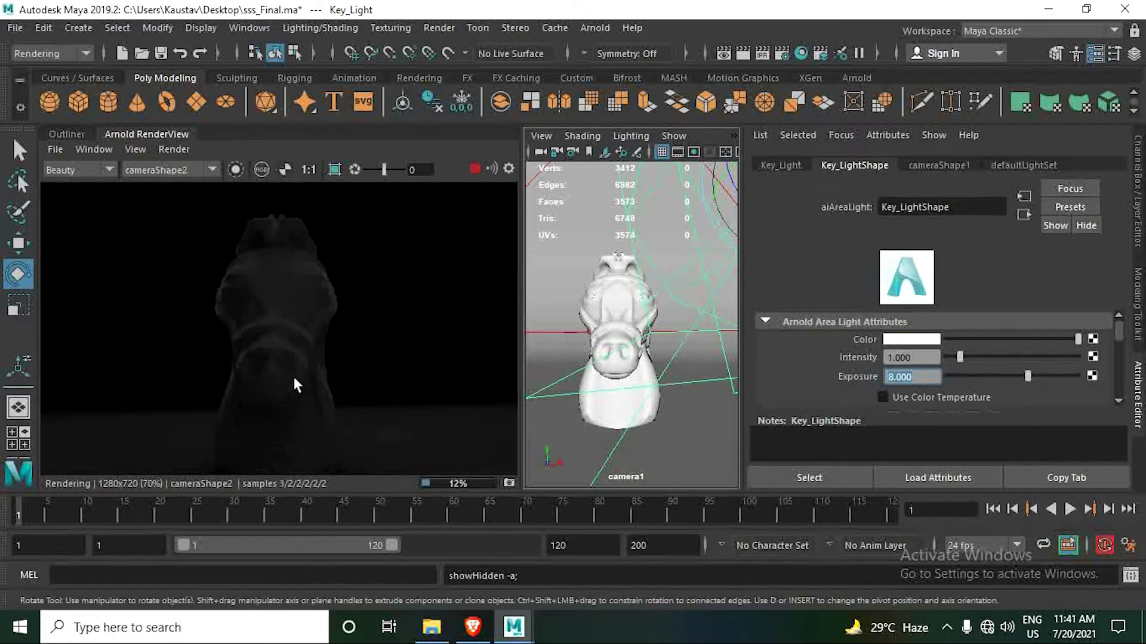
pyautogui.click(335, 170)
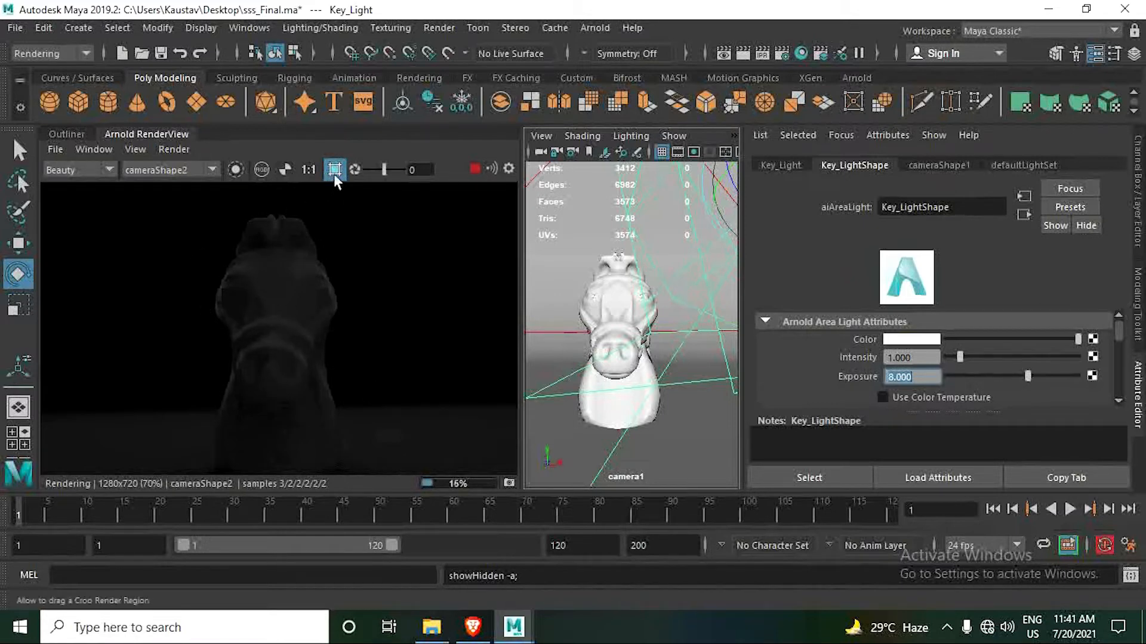
pyautogui.moveTo(207, 221); pyautogui.dragTo(356, 337)
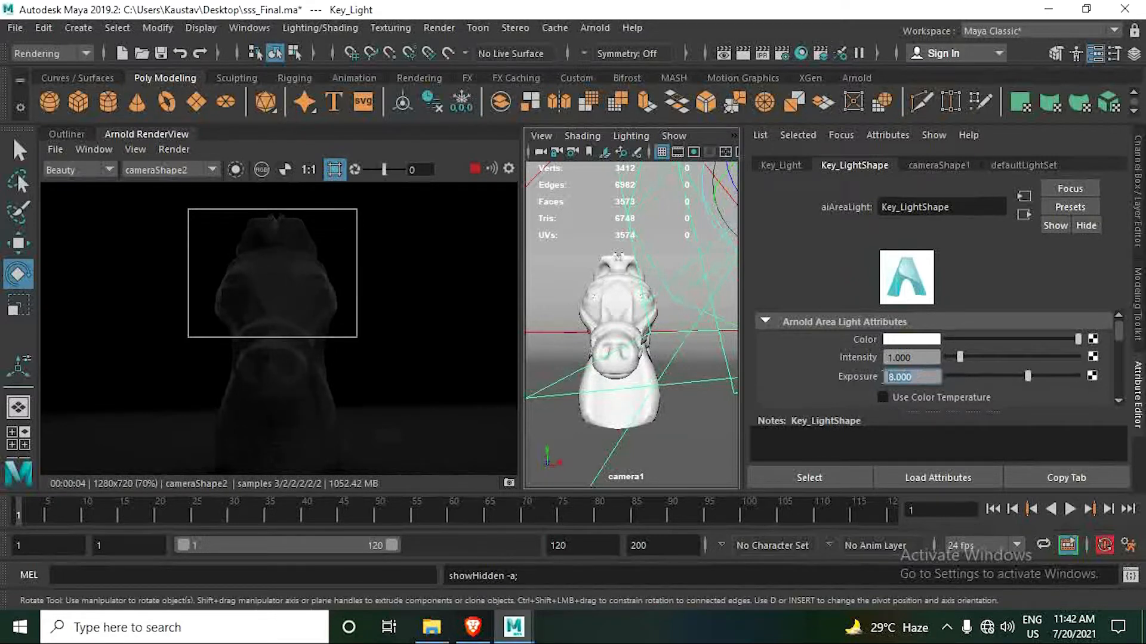
# - Try an exposure of 10 on Key_Light and set it back to 8
pyautogui.write('10')
pyautogui.press('Return')
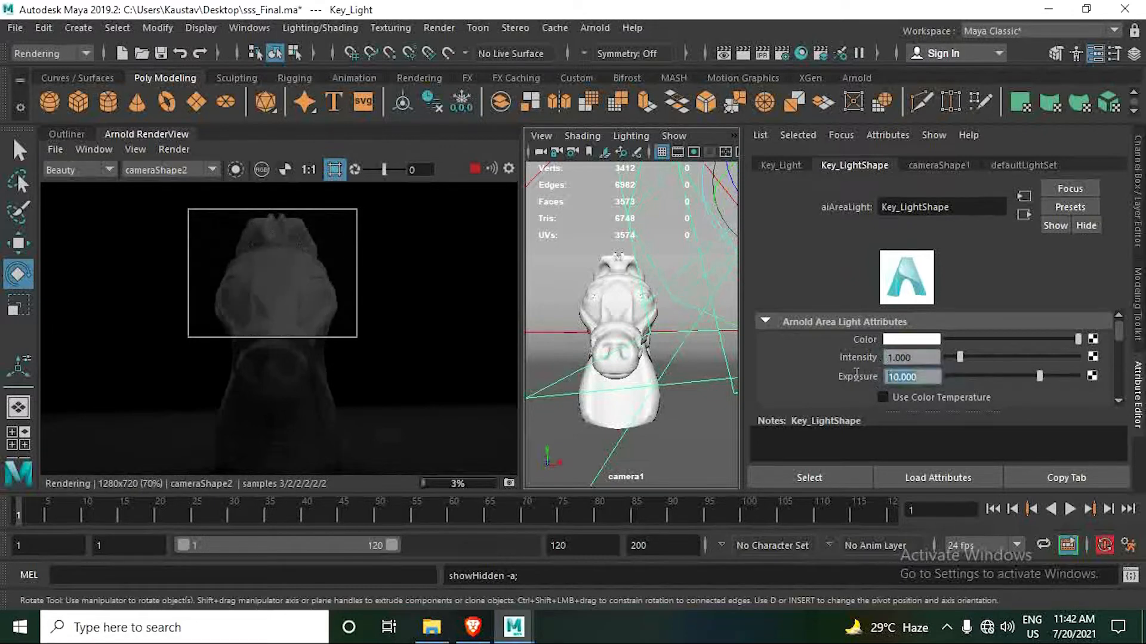
pyautogui.write('8')
pyautogui.press('Return')
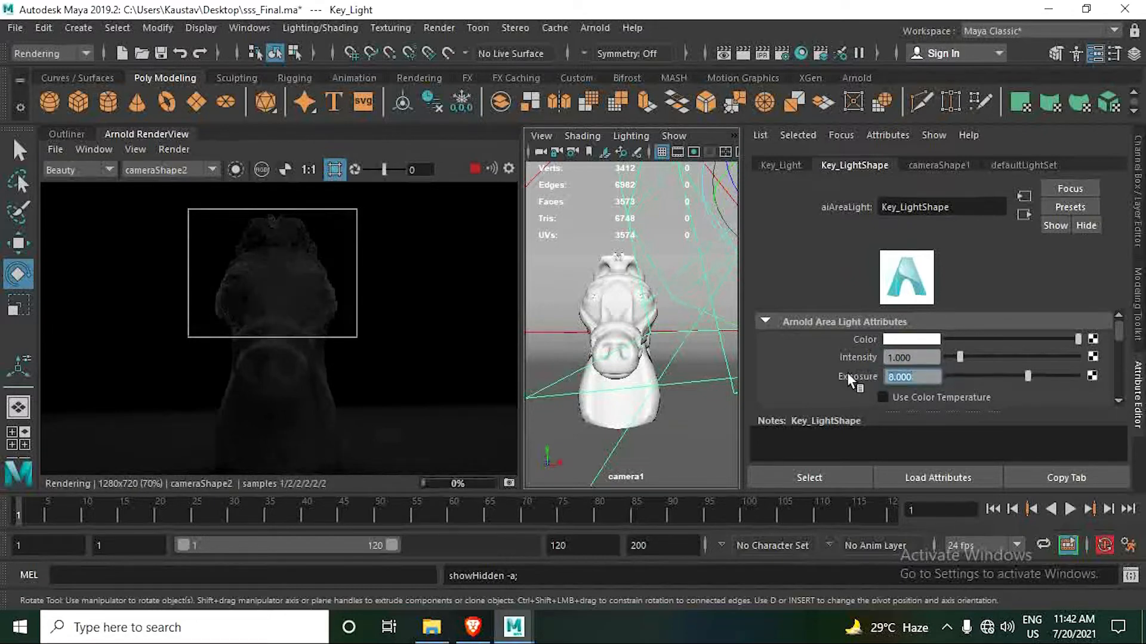
# - Set Key_Light's intensity to 2
pyautogui.click(929, 358)
pyautogui.moveTo(930, 358); pyautogui.dragTo(867, 353)
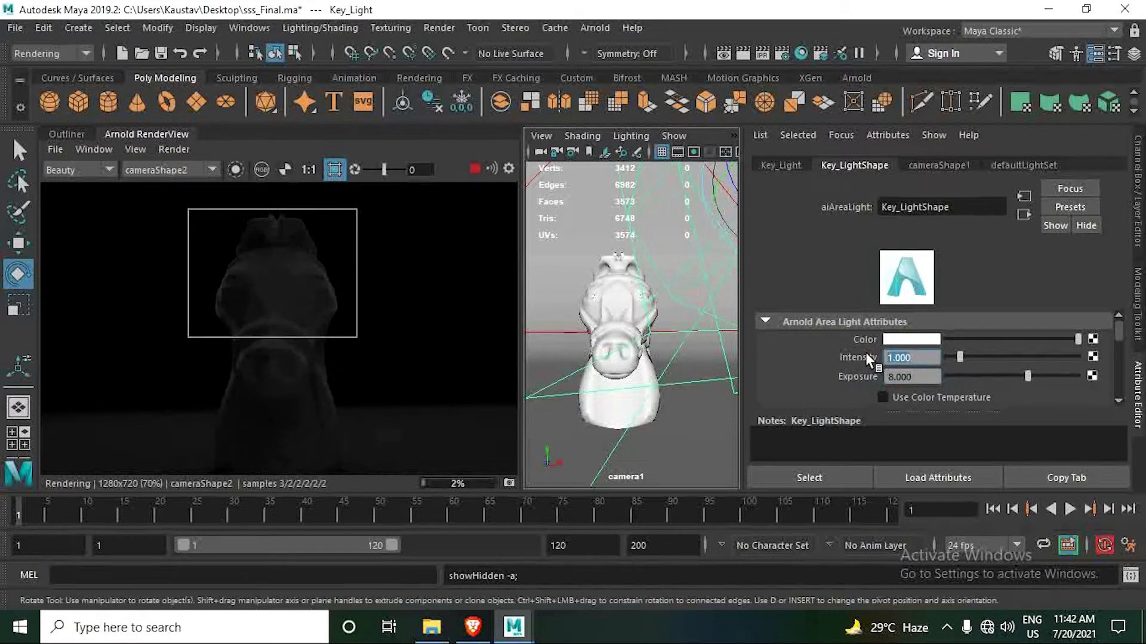
pyautogui.write('2')
pyautogui.press('Return')
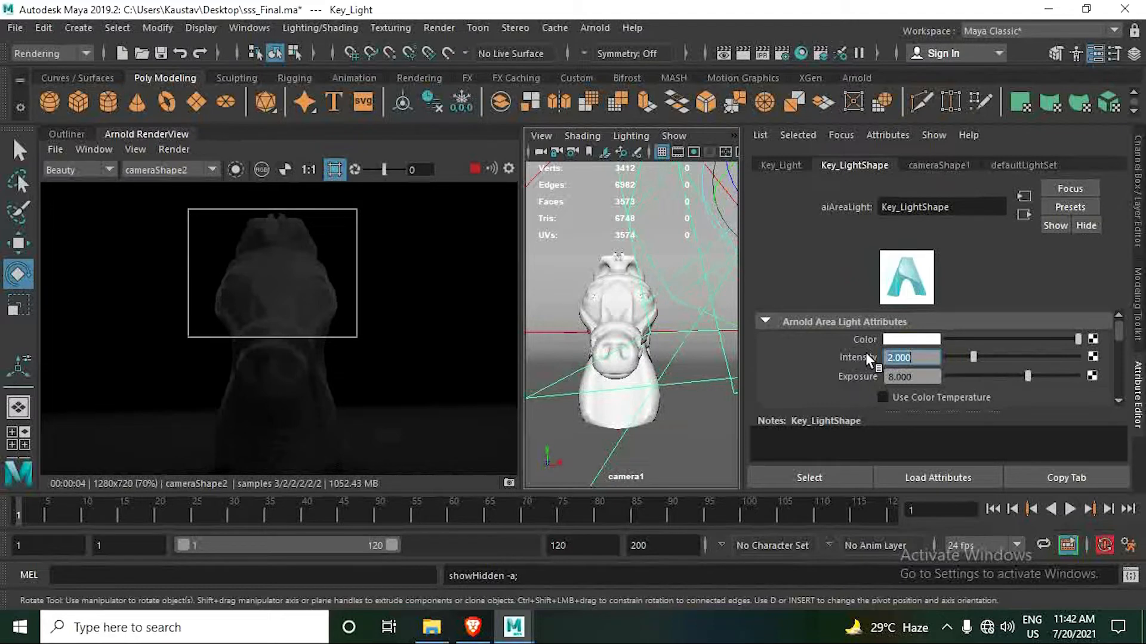
# - Enable color temperature on Key_Light and set the temperature to 3555
pyautogui.click(884, 397)
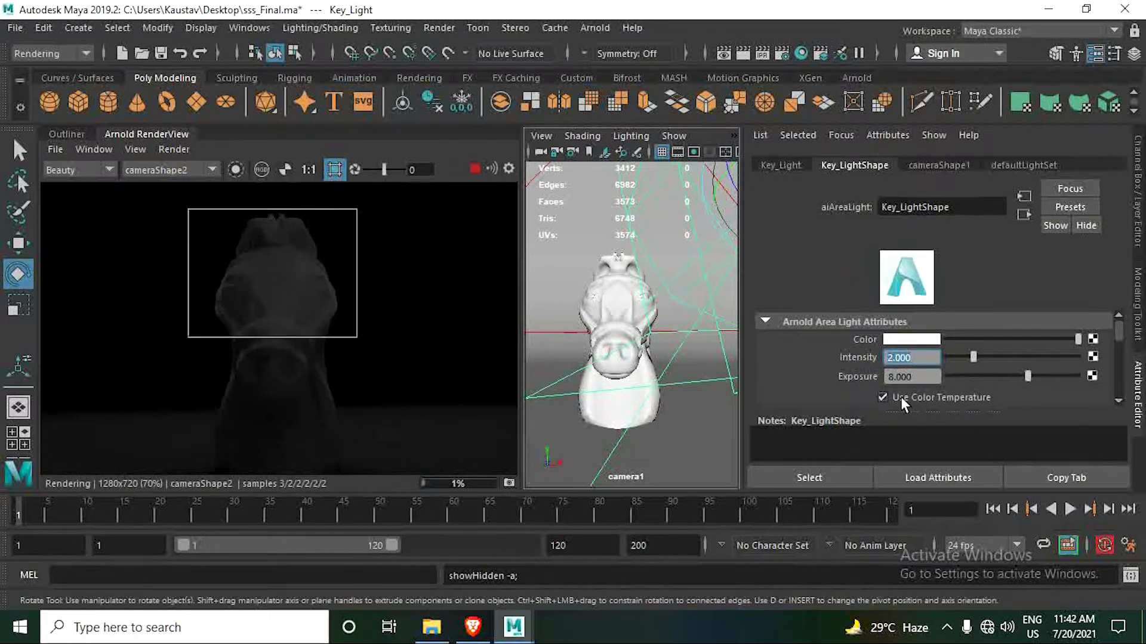
pyautogui.scroll(-2, 942, 367)
pyautogui.click(919, 367)
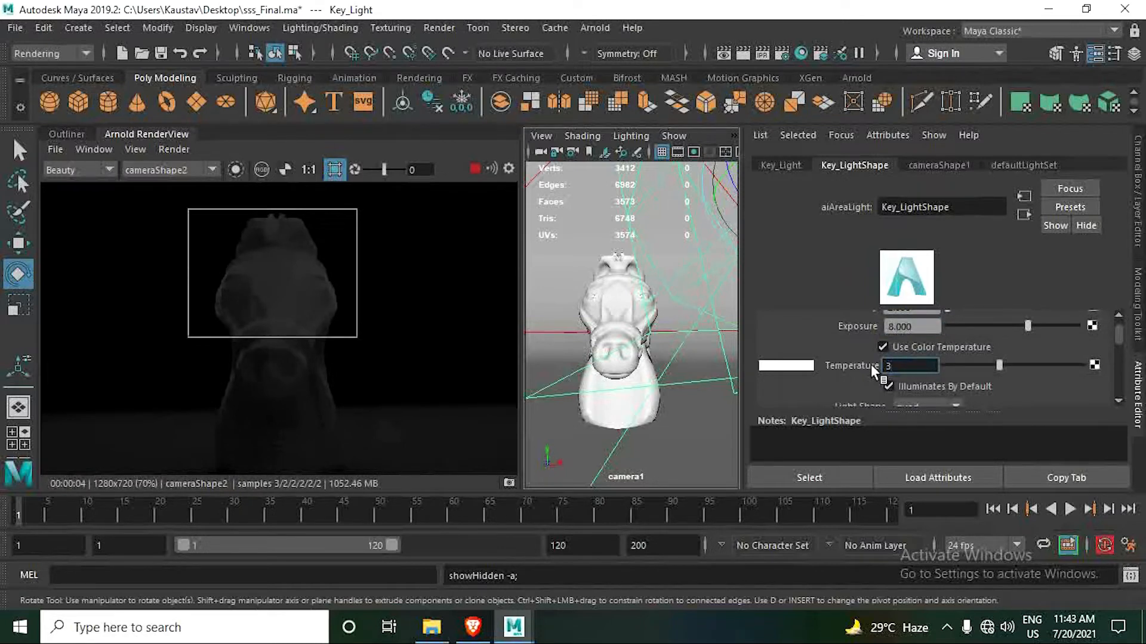
pyautogui.write('3555')
pyautogui.press('Return')
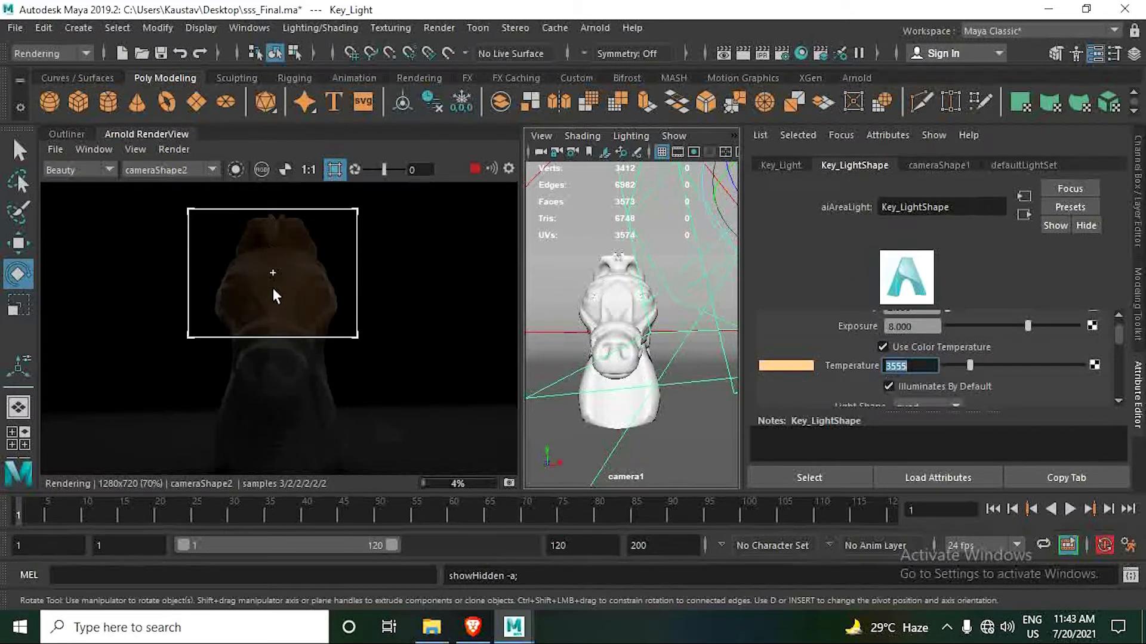
# - Try a color temperature of 4217 on Key_Light and turn its Use Color Temperature option off
pyautogui.scroll(2, 274, 287)
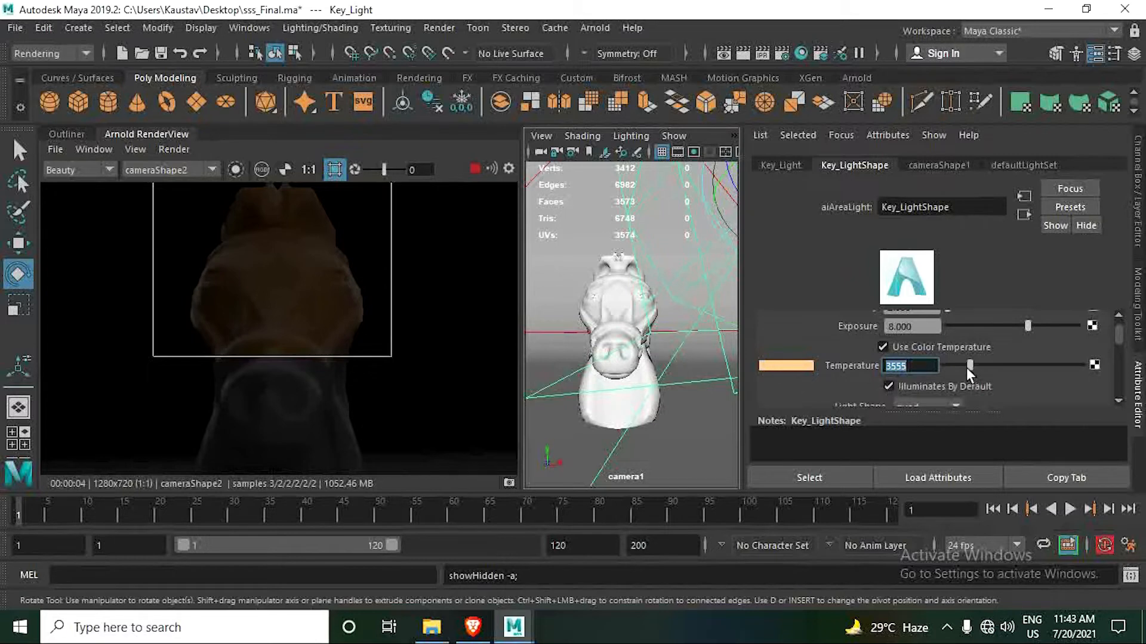
pyautogui.moveTo(967, 366)
pyautogui.mouseDown()
pyautogui.moveTo(1108, 370)
pyautogui.moveTo(978, 377)
pyautogui.mouseUp()
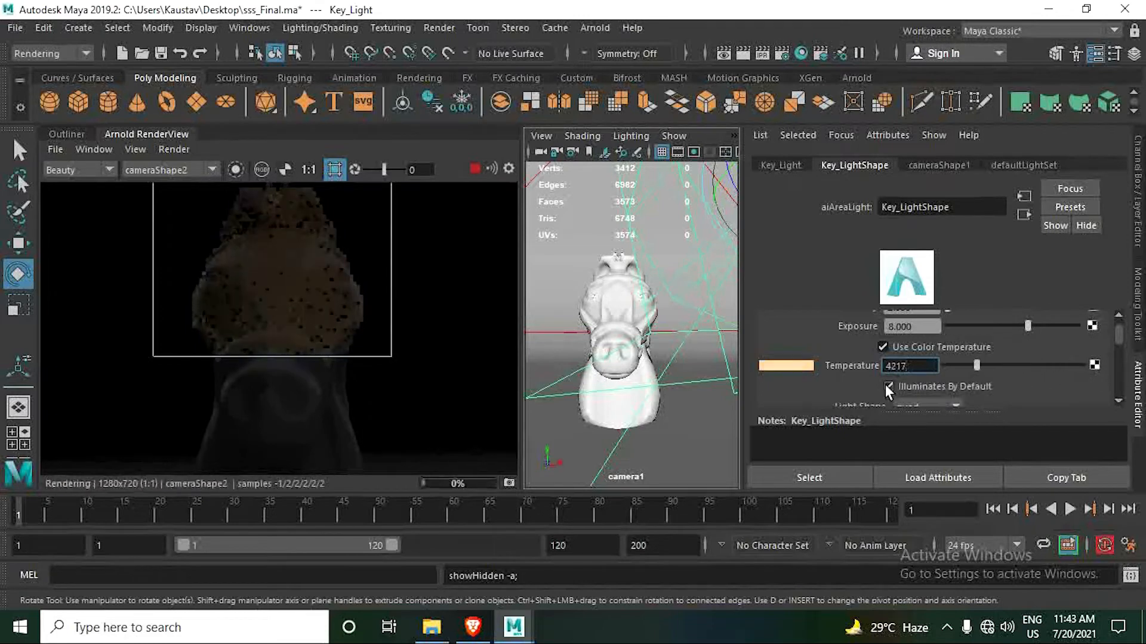
pyautogui.click(882, 347)
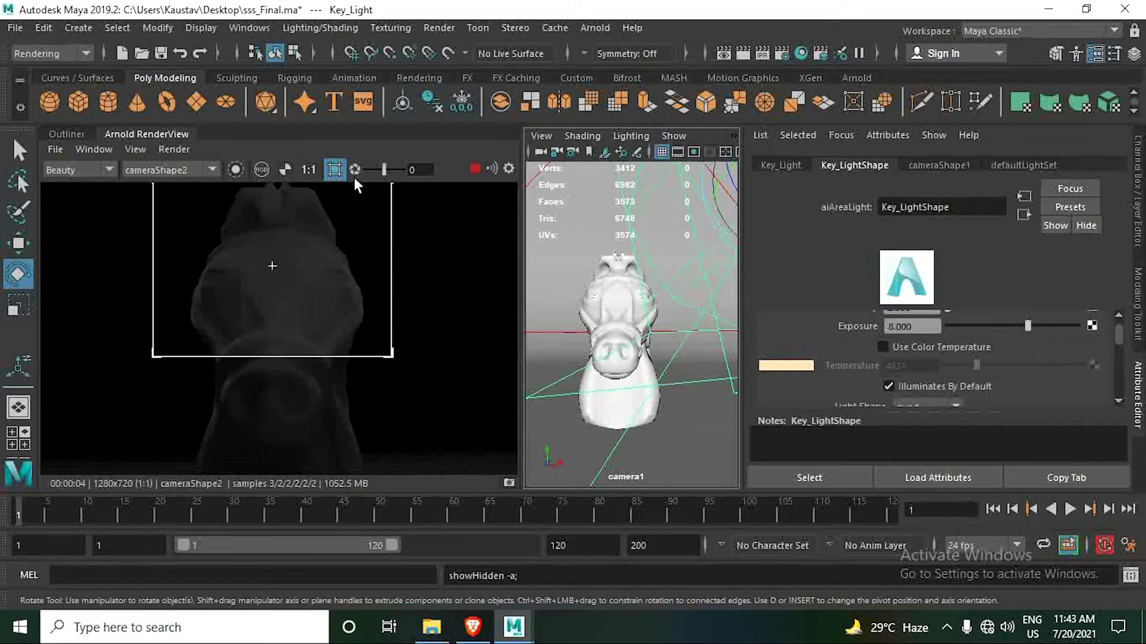
# - Select and unhide Fill_Light, return to the RenderView, and turn off the crop region
pyautogui.click(67, 134)
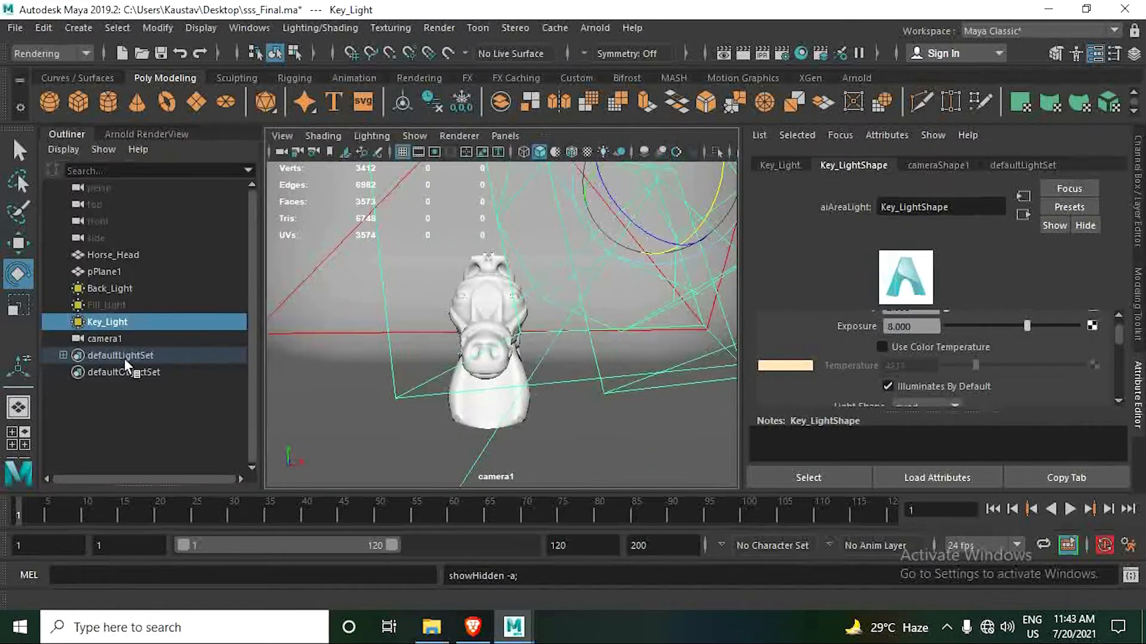
pyautogui.click(114, 307)
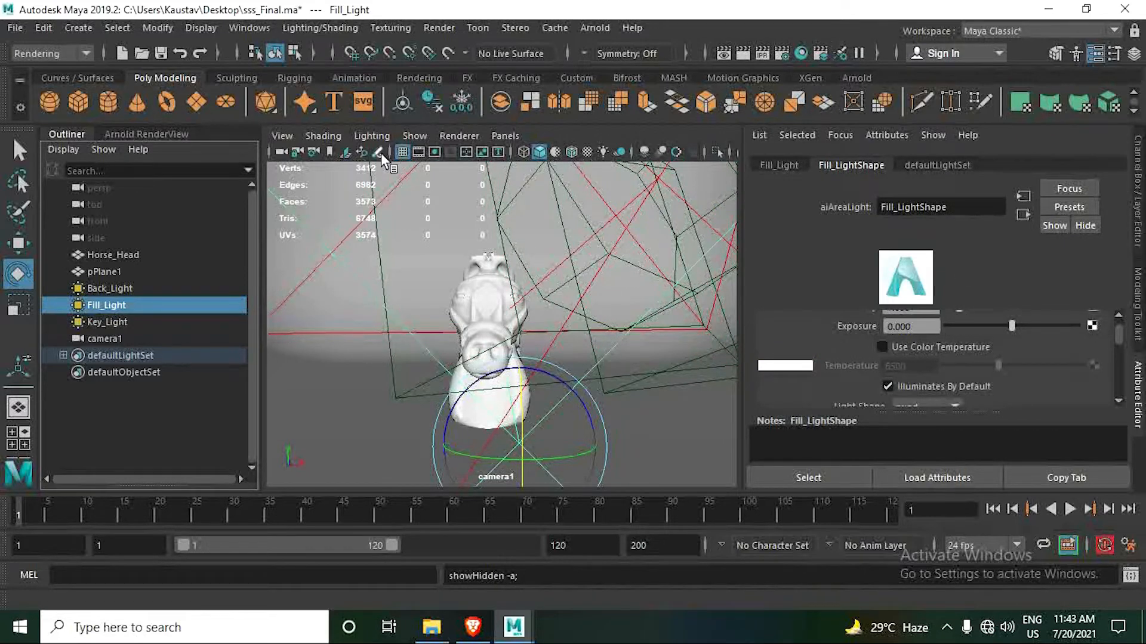
pyautogui.click(169, 138)
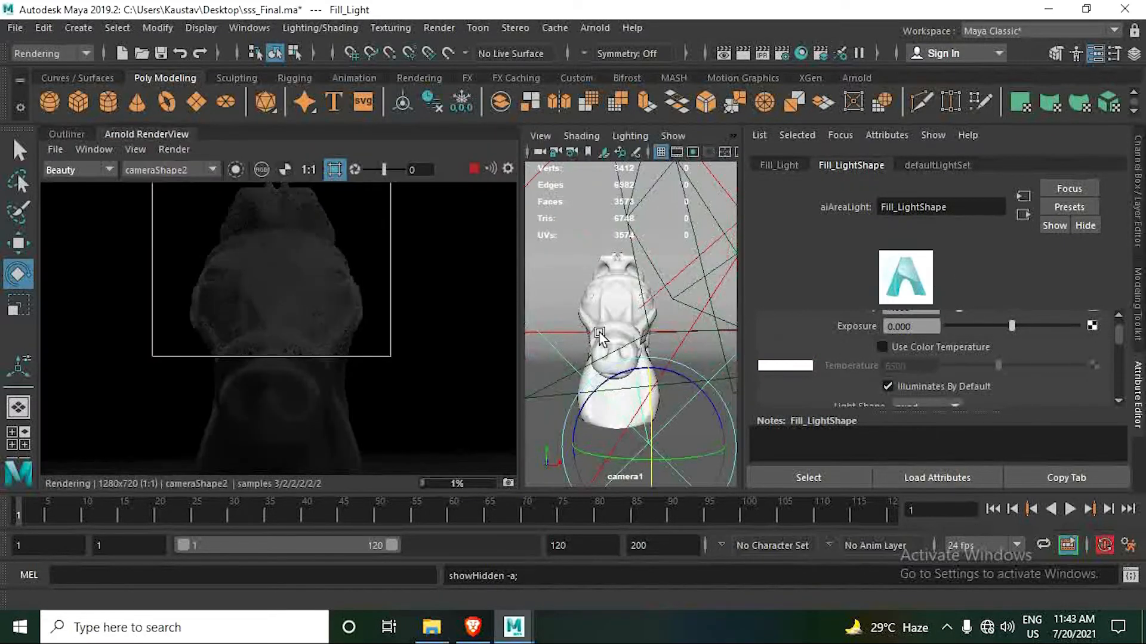
pyautogui.click(334, 169)
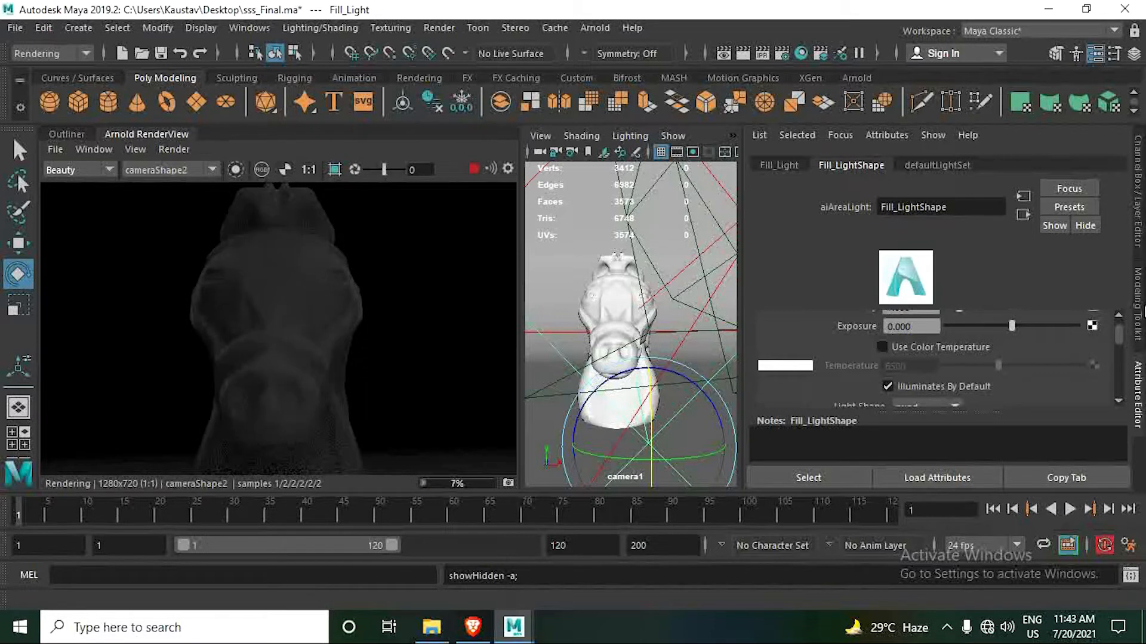
# - Set Fill_Light's exposure to 10, leaving its intensity at 1
pyautogui.scroll(-2, 898, 348)
pyautogui.scroll(4, 898, 347)
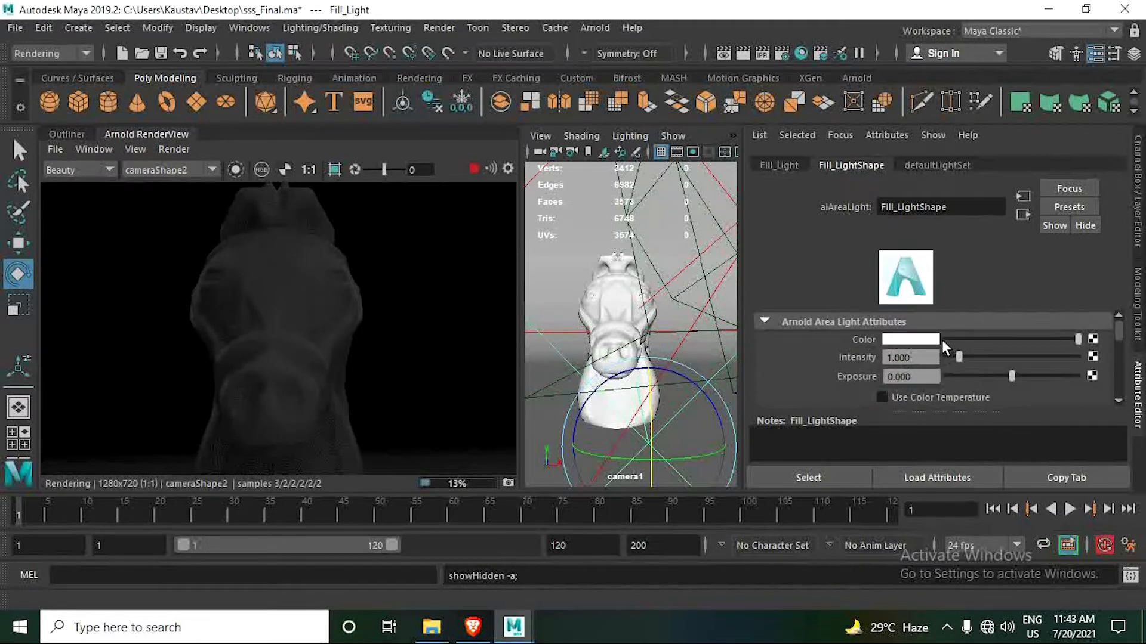
pyautogui.scroll(-5, 941, 338)
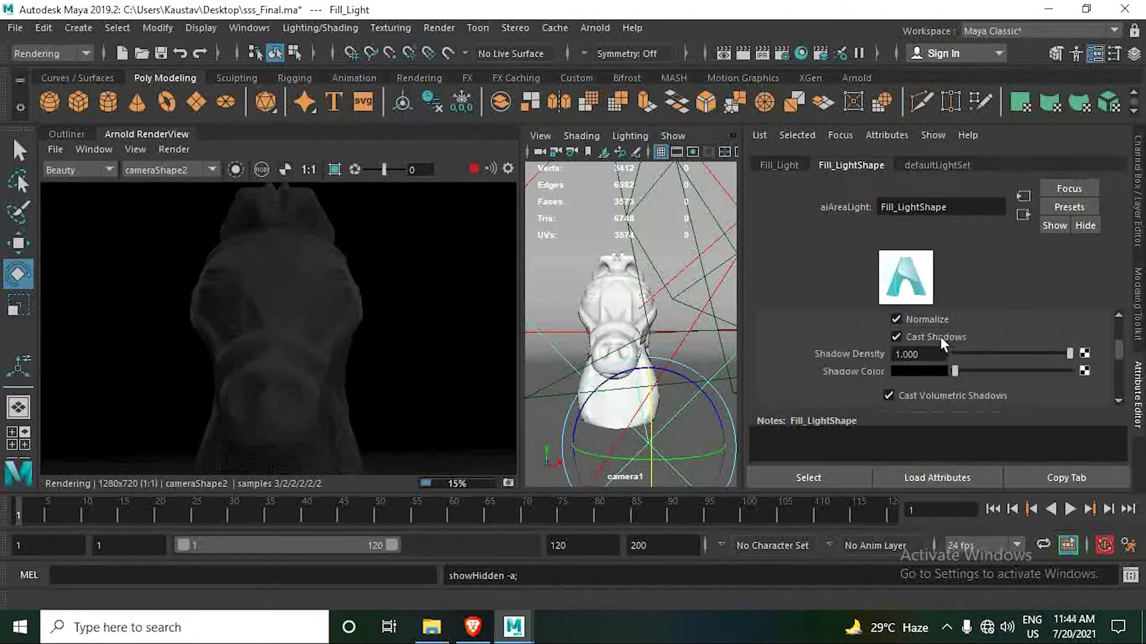
pyautogui.scroll(2, 941, 336)
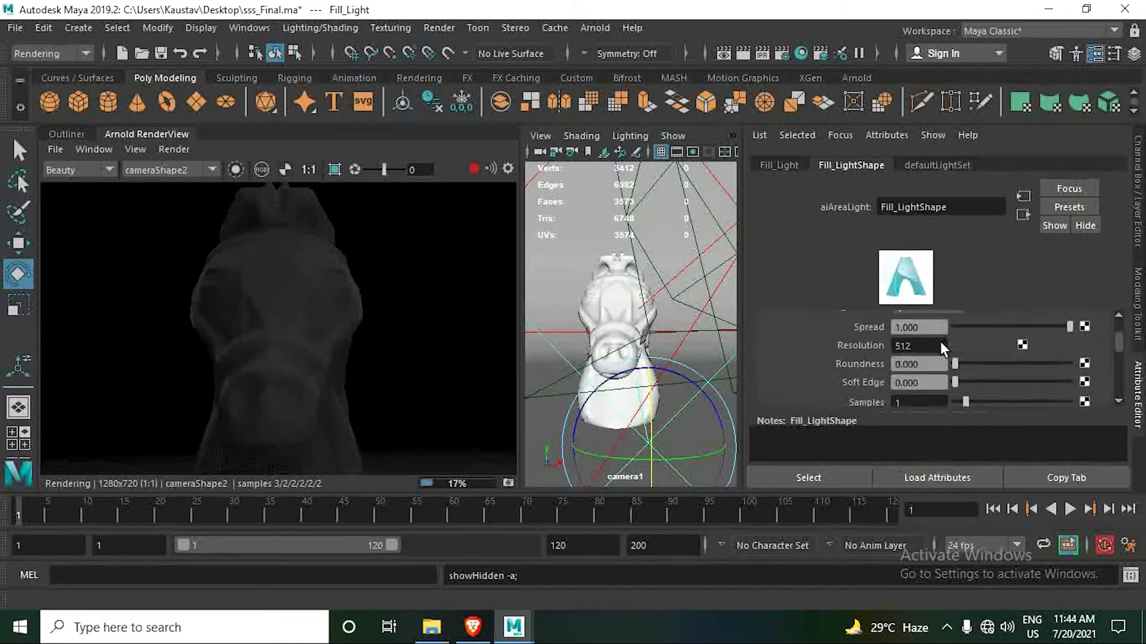
pyautogui.scroll(3, 940, 341)
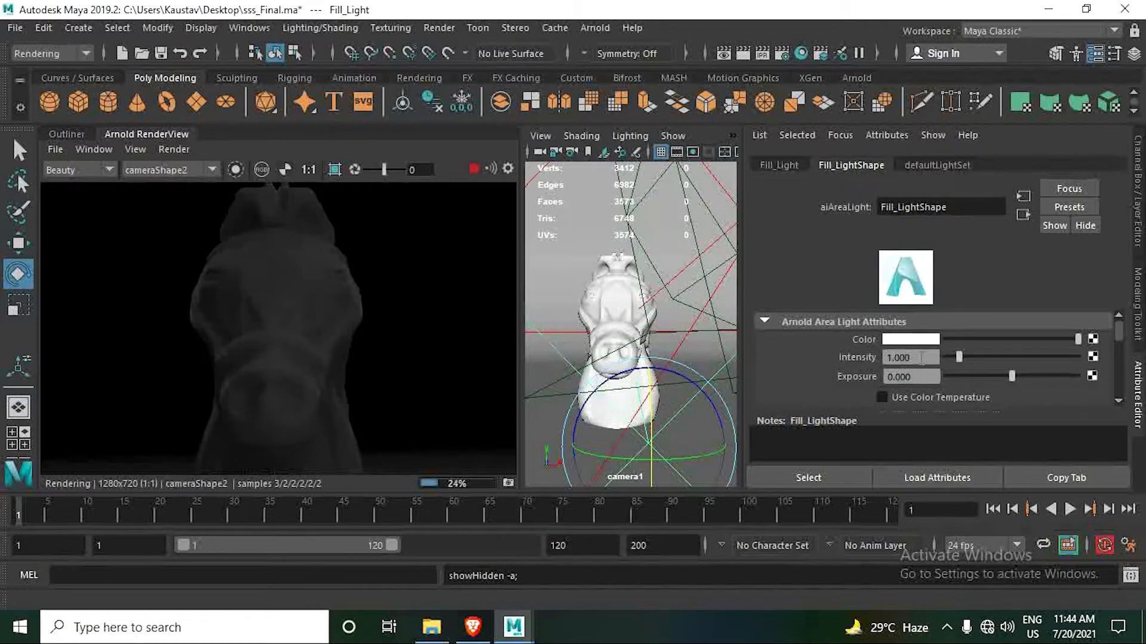
pyautogui.moveTo(921, 357); pyautogui.dragTo(876, 356)
pyautogui.press('Tab')
pyautogui.write('10')
pyautogui.press('Return')
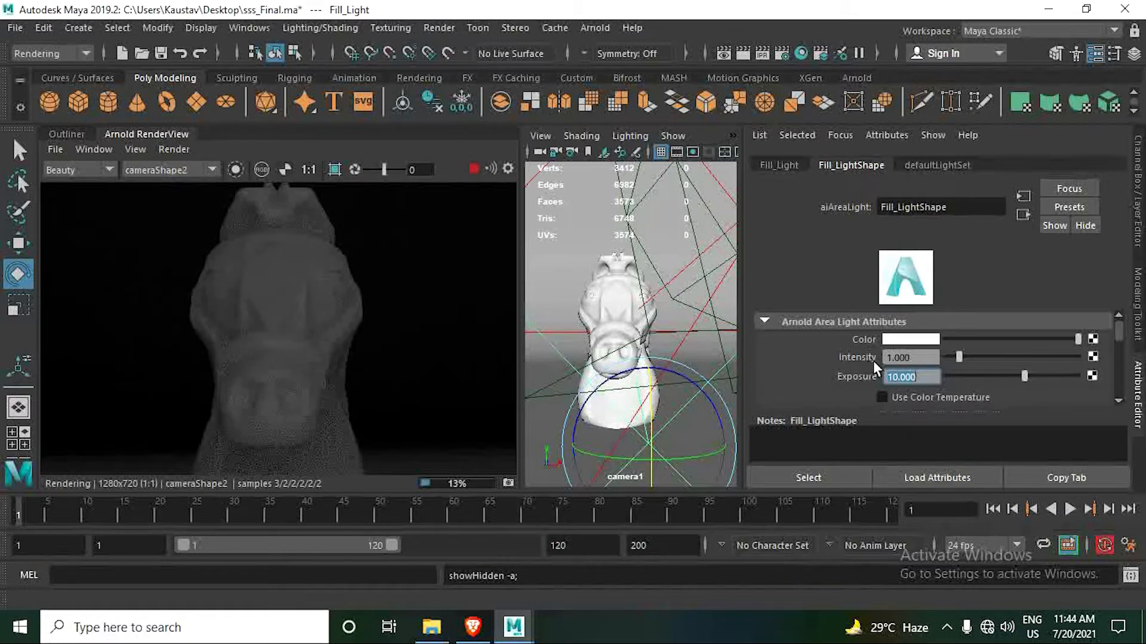
# - Examine the horse head's face and ears up close in the render with all three lights on
pyautogui.scroll(-3, 345, 322)
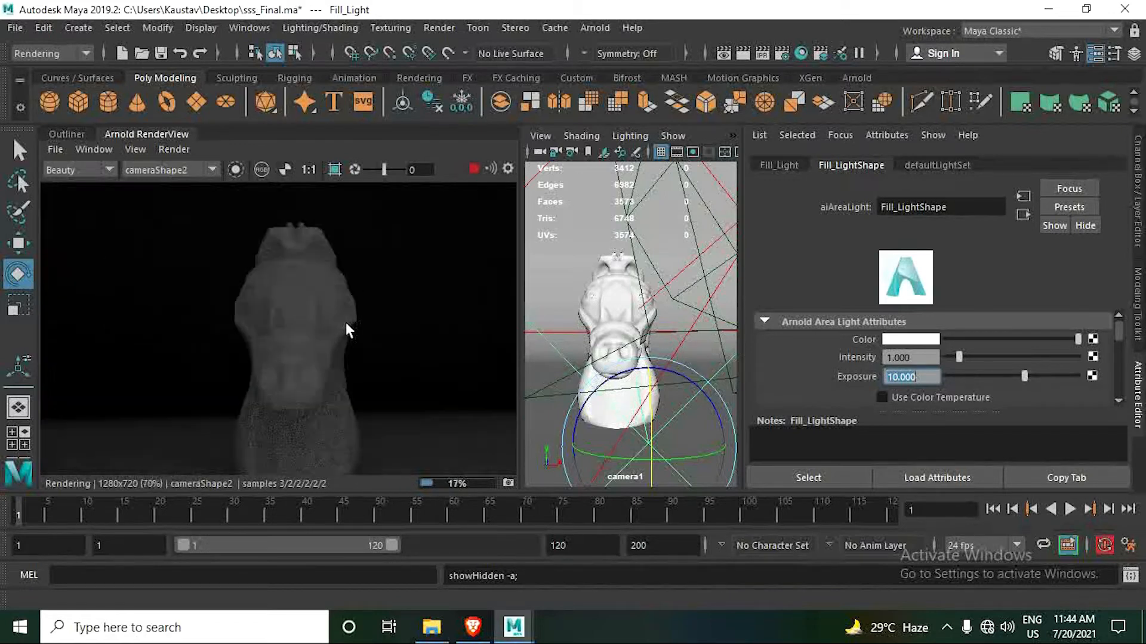
pyautogui.scroll(4, 299, 344)
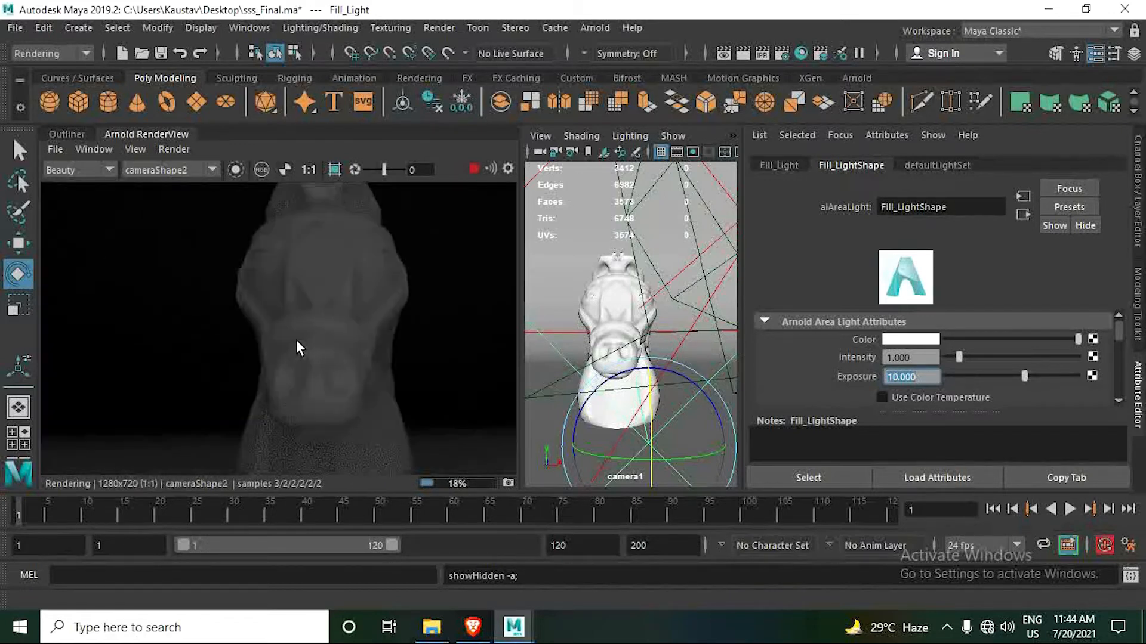
pyautogui.moveTo(355, 312); pyautogui.dragTo(281, 428, button='middle')
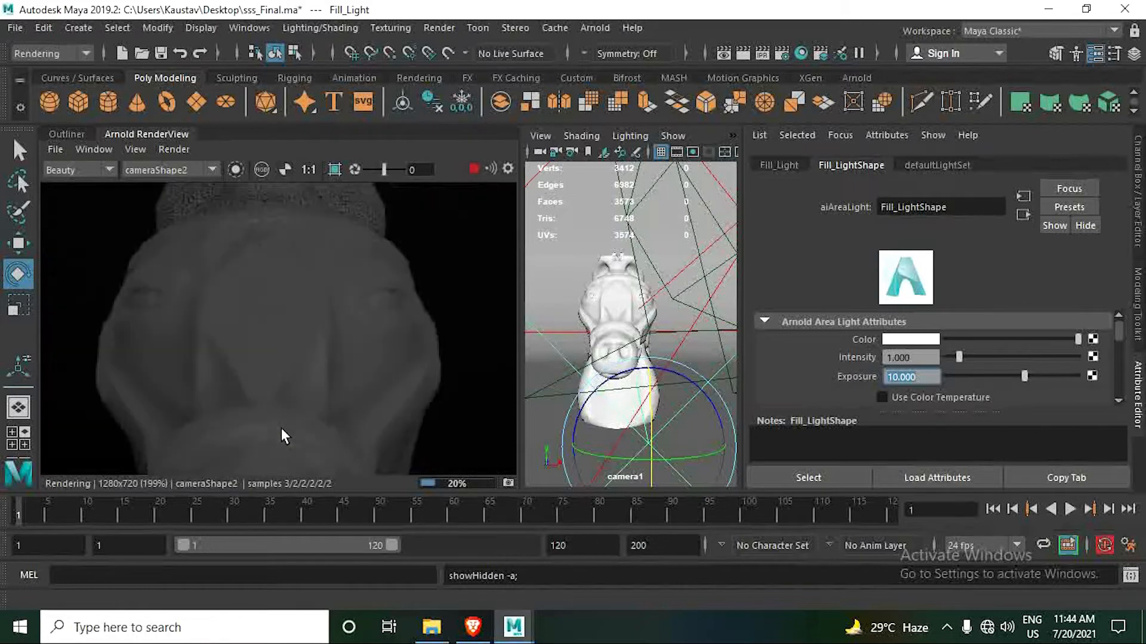
pyautogui.moveTo(308, 313); pyautogui.dragTo(289, 401, button='middle')
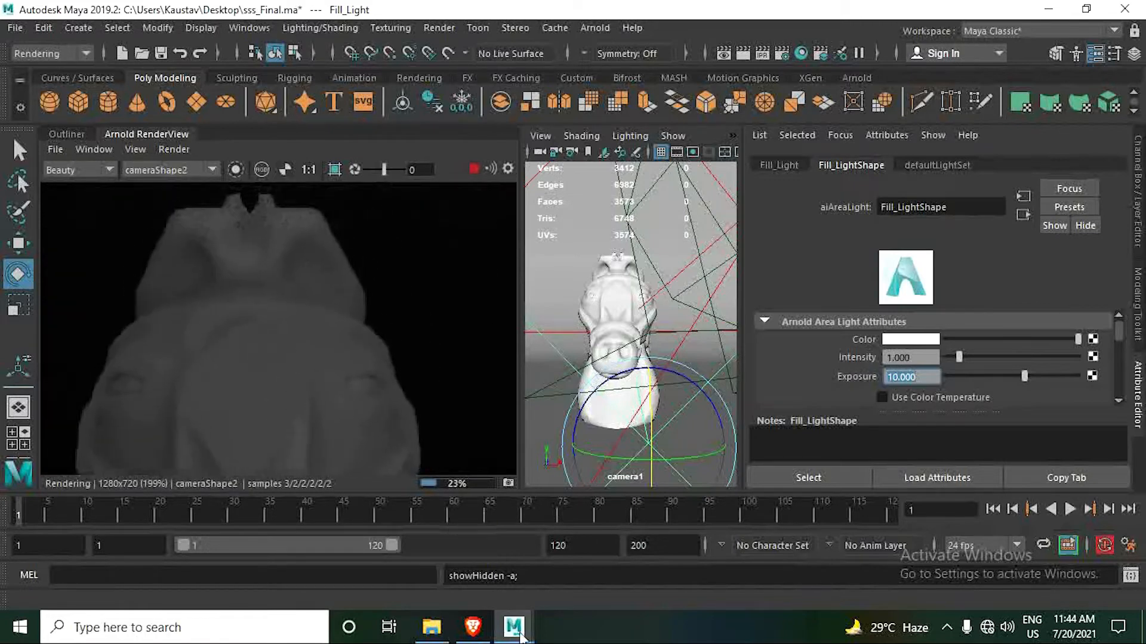
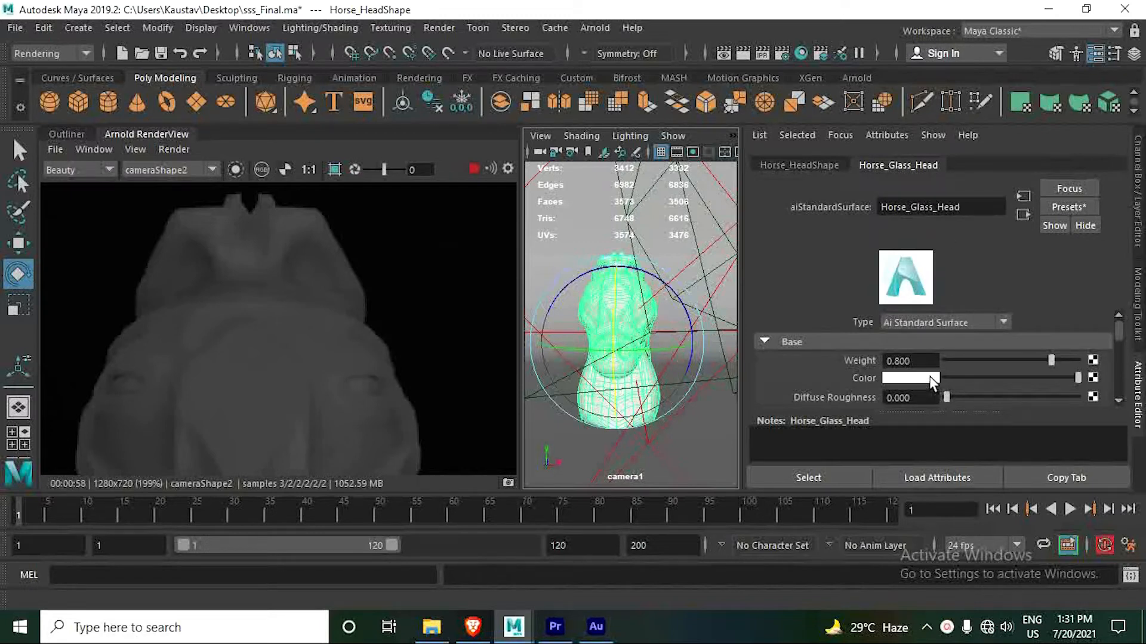
# - Set the Subsurface weight of the Horse_Glass_Head material to 1
pyautogui.scroll(-2, 930, 377)
pyautogui.scroll(-6, 929, 375)
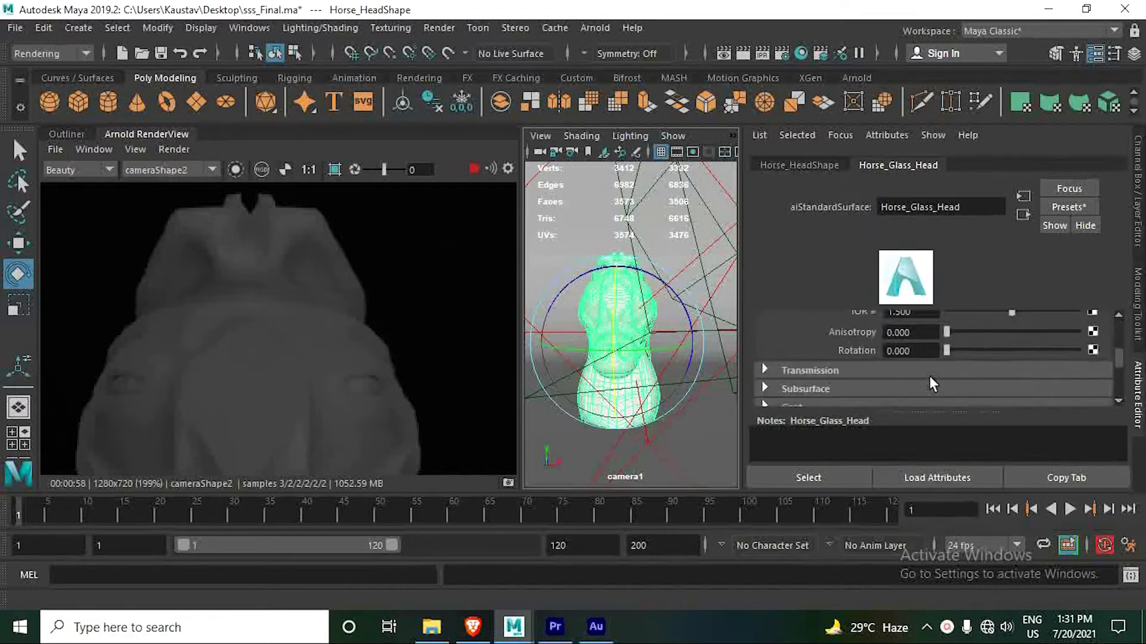
pyautogui.scroll(-2, 930, 376)
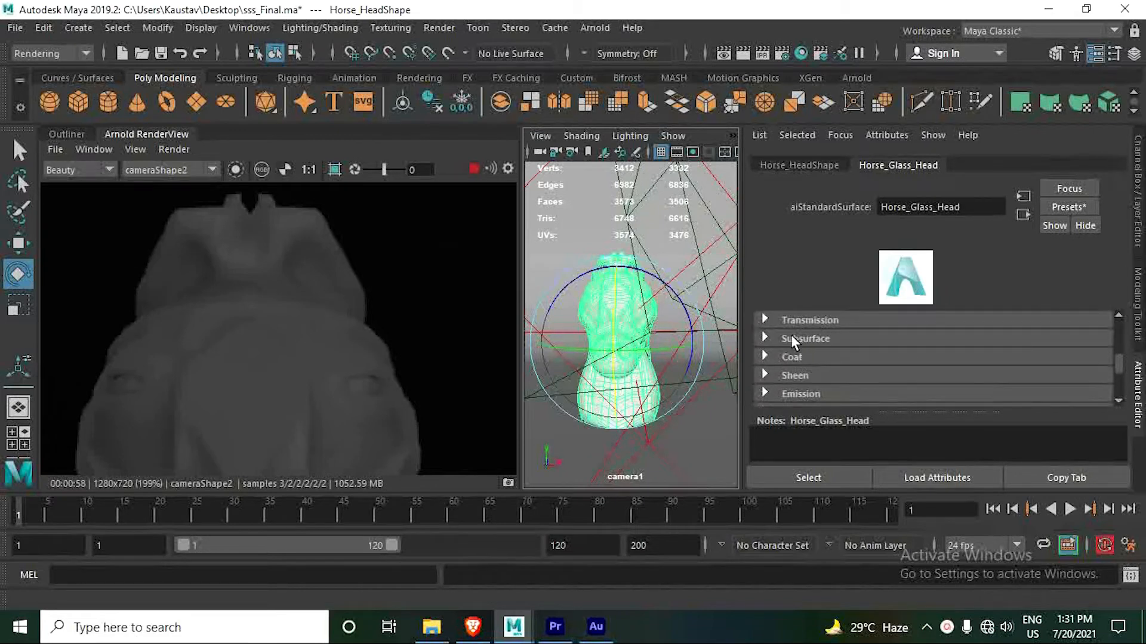
pyautogui.click(807, 338)
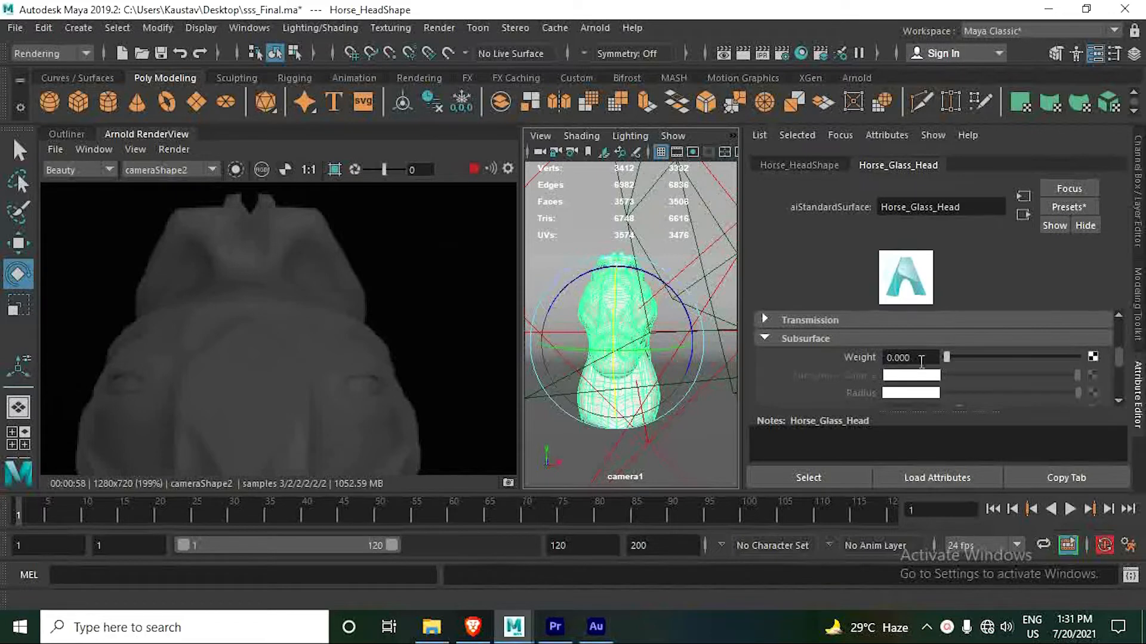
pyautogui.click(948, 358)
pyautogui.click(1077, 358)
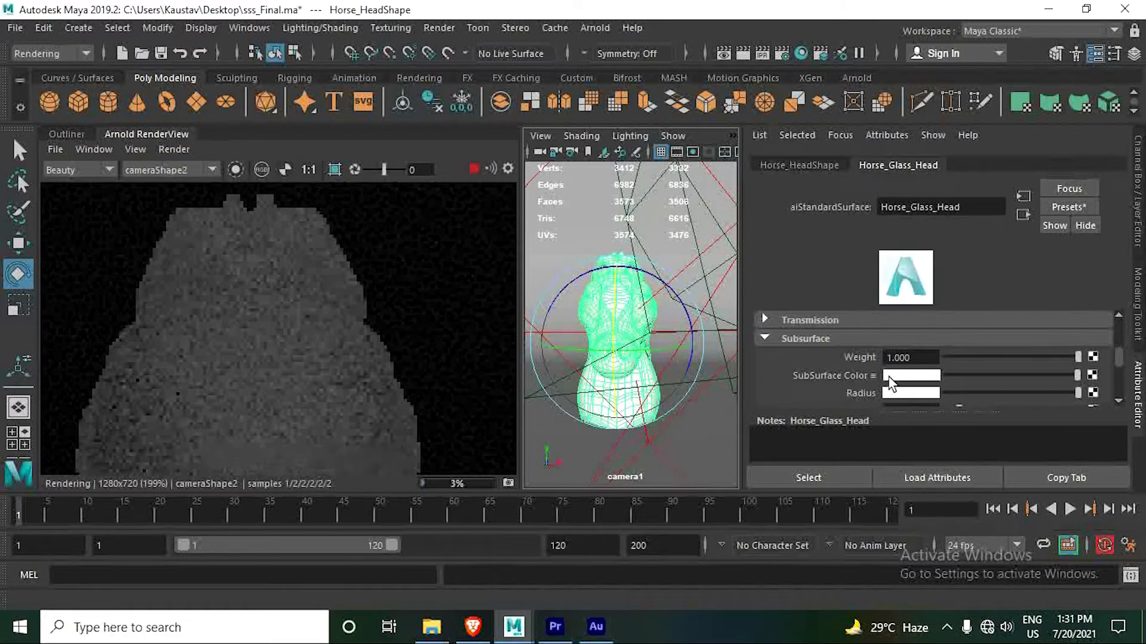
# - Try pure red and pure yellow as the material's subsurface color, checking the horse head in the render
pyautogui.click(911, 375)
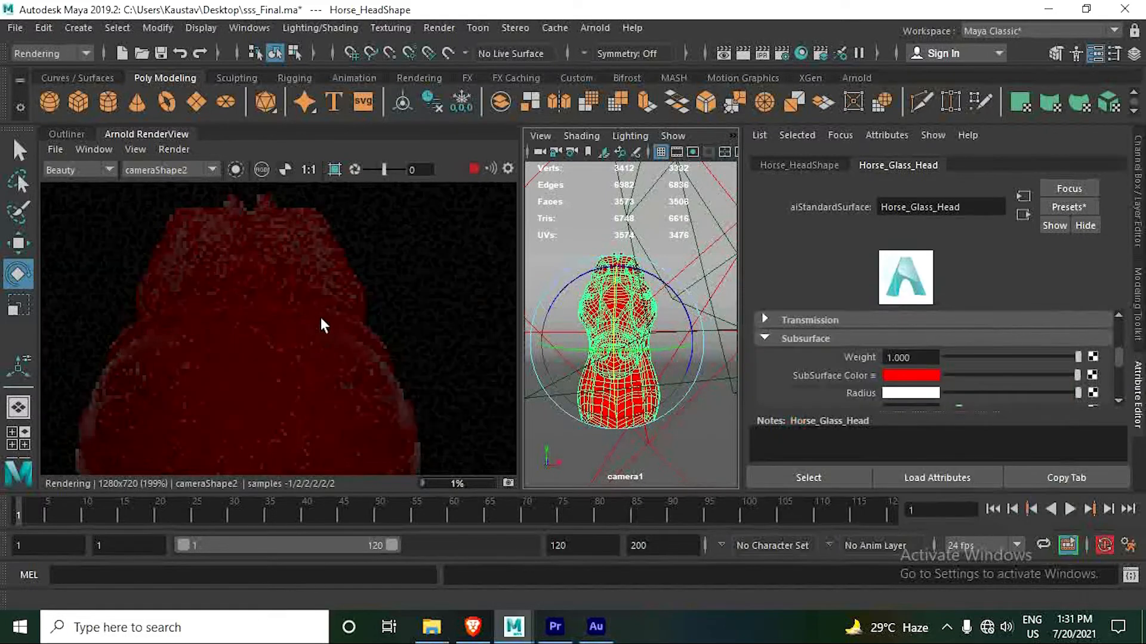
pyautogui.press('f')
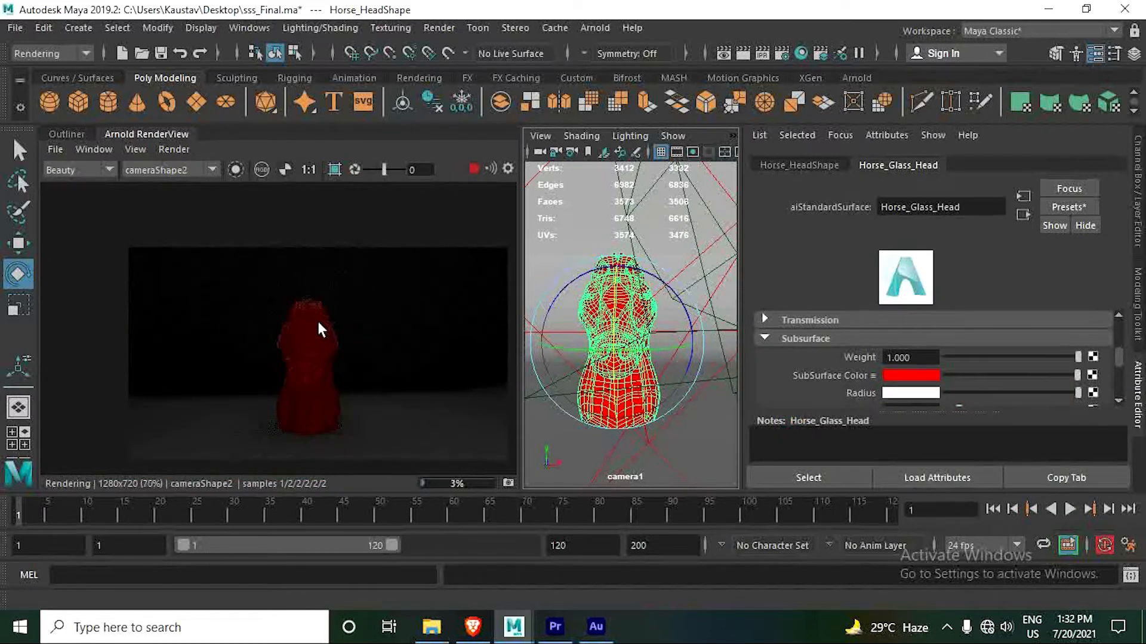
pyautogui.scroll(1, 316, 319)
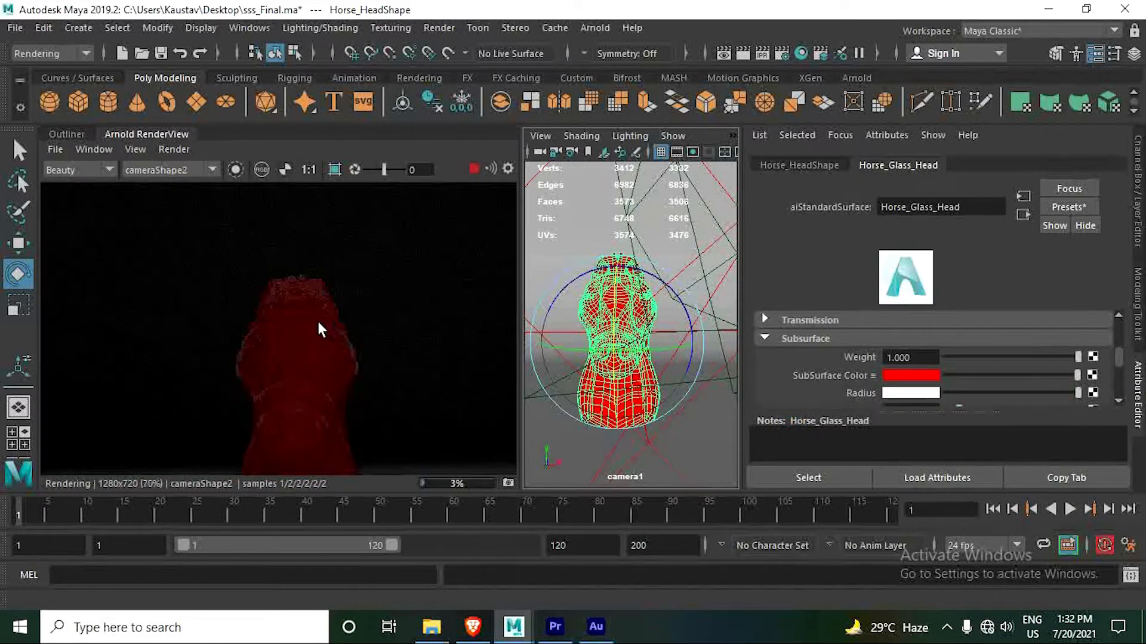
pyautogui.click(891, 374)
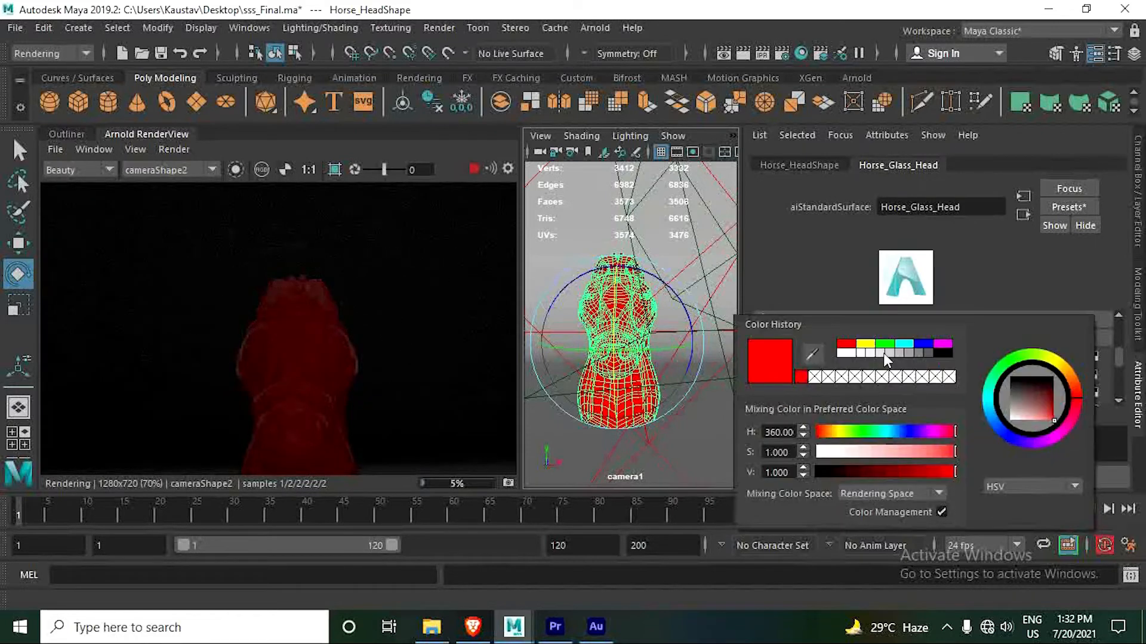
pyautogui.click(864, 344)
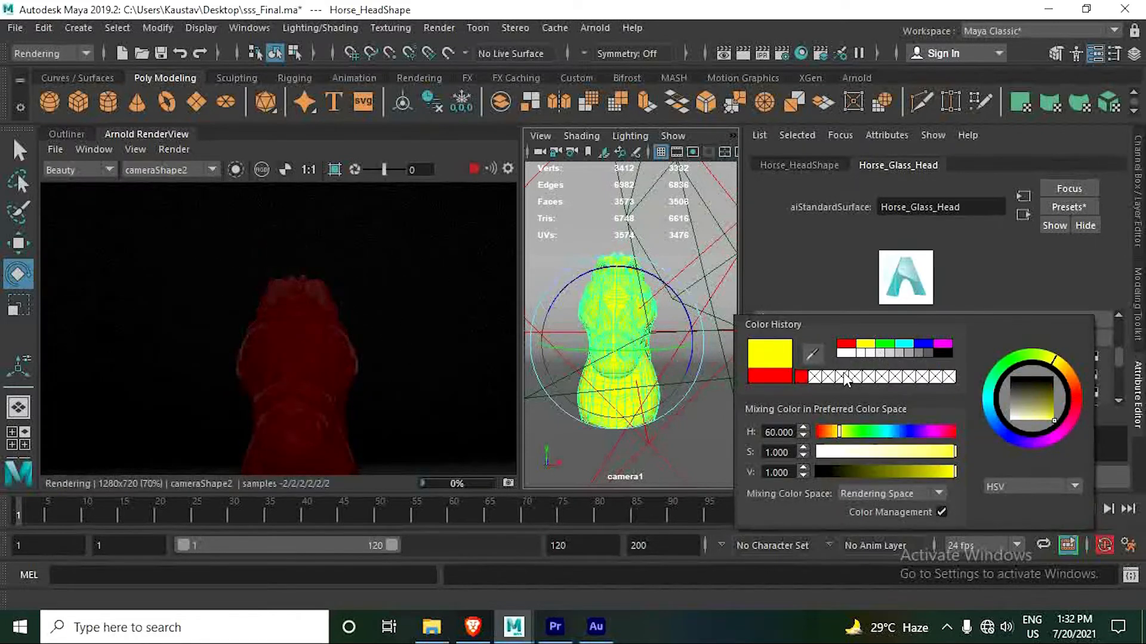
pyautogui.click(821, 288)
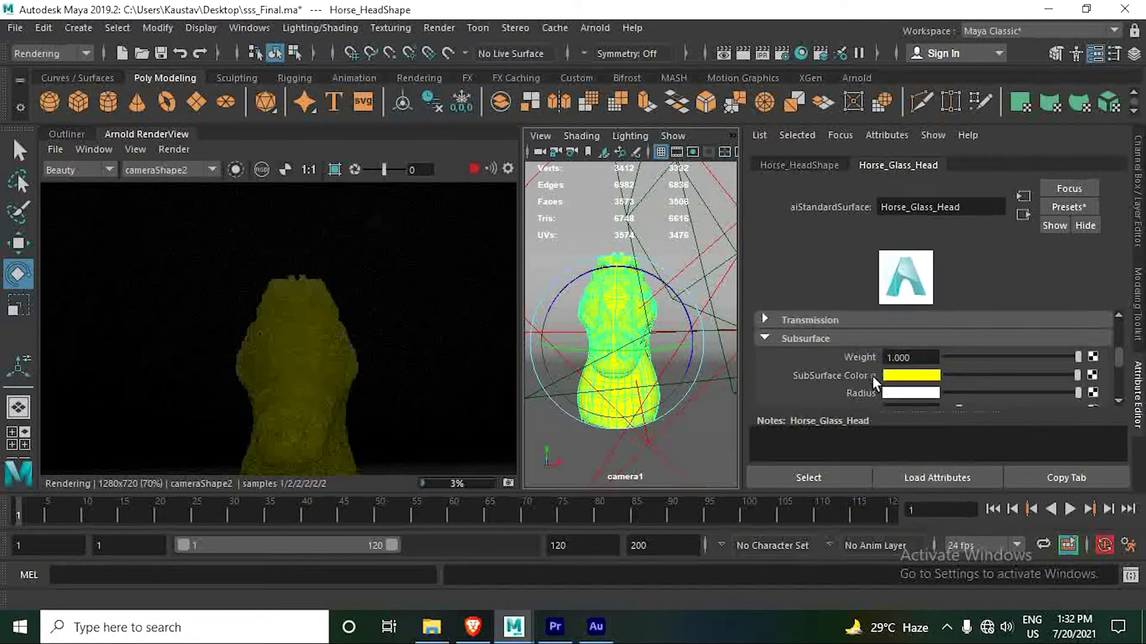
# - Try the Apple, Chicken and Skin 2 subsurface color presets on the material
pyautogui.click(873, 376)
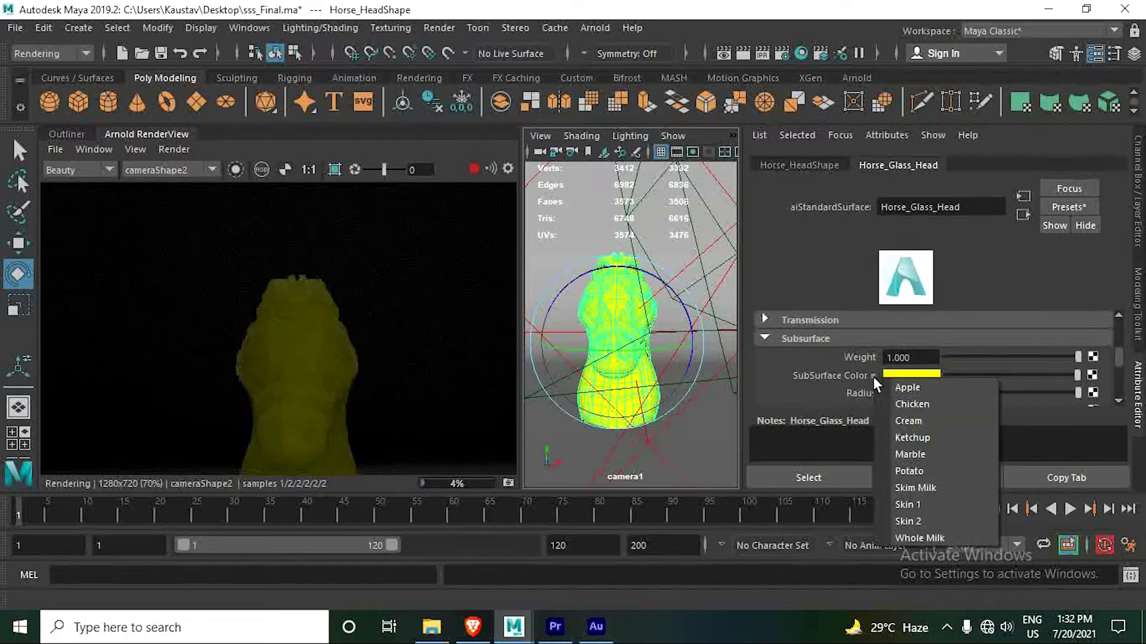
pyautogui.click(905, 387)
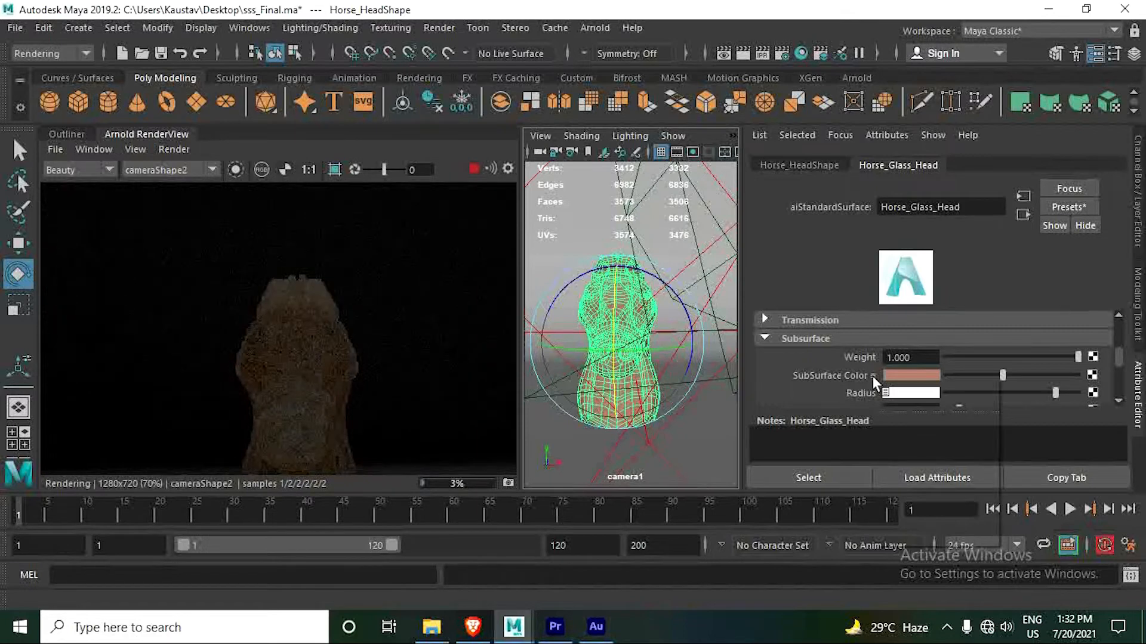
pyautogui.click(872, 376)
pyautogui.click(902, 405)
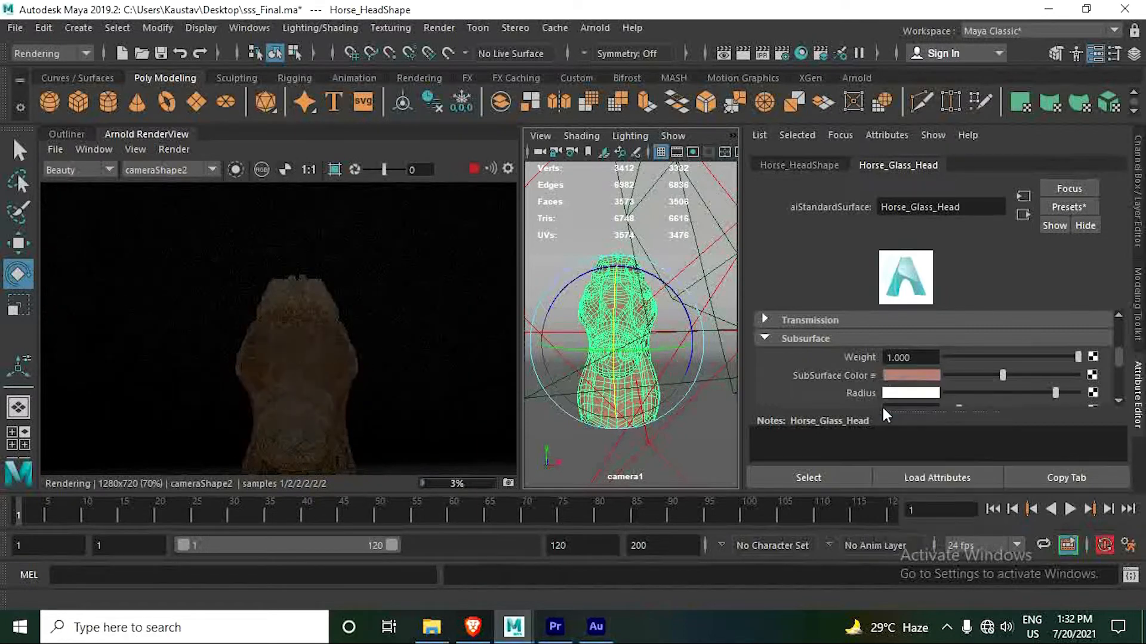
pyautogui.click(874, 376)
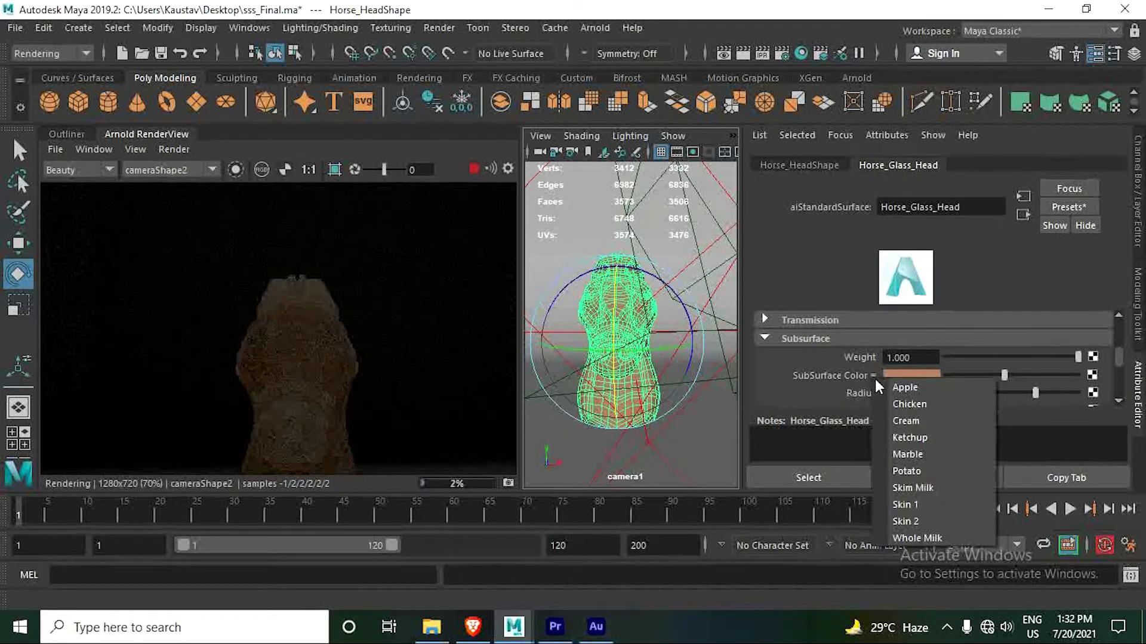
pyautogui.click(914, 520)
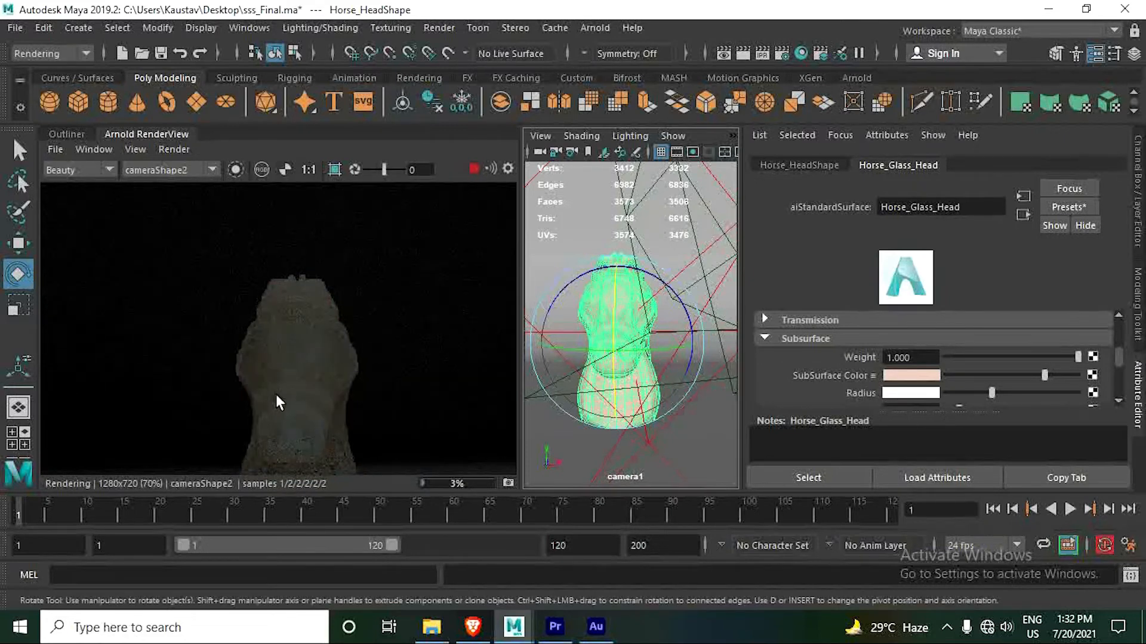
# - Limit the render to a crop region around one half of the horse's upper head and inspect it up close
pyautogui.scroll(2, 278, 396)
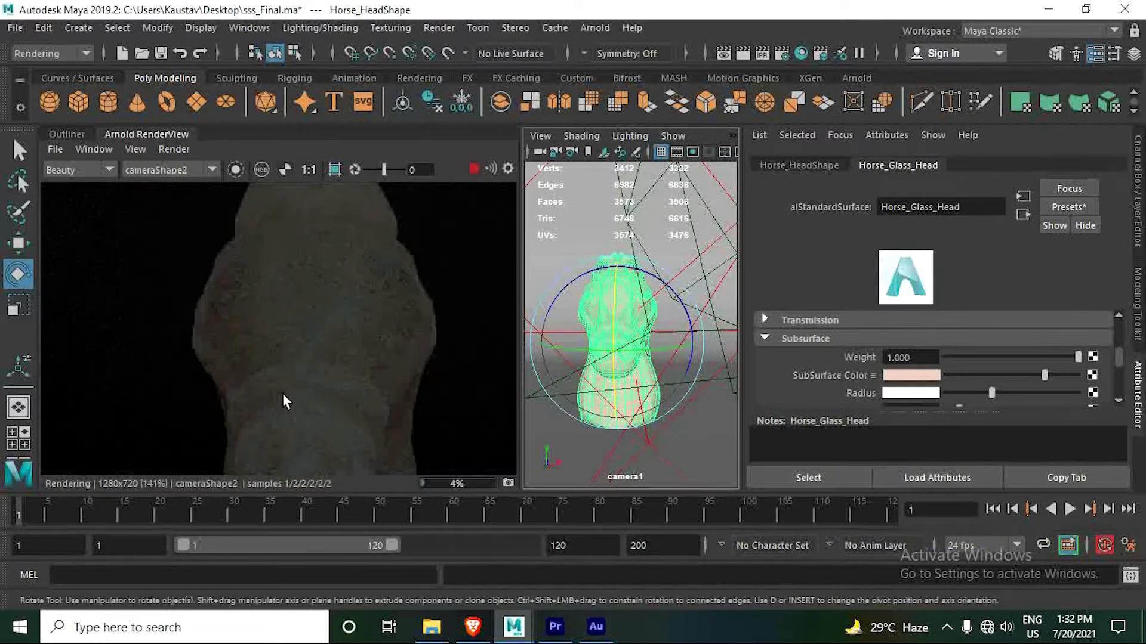
pyautogui.scroll(-3, 316, 375)
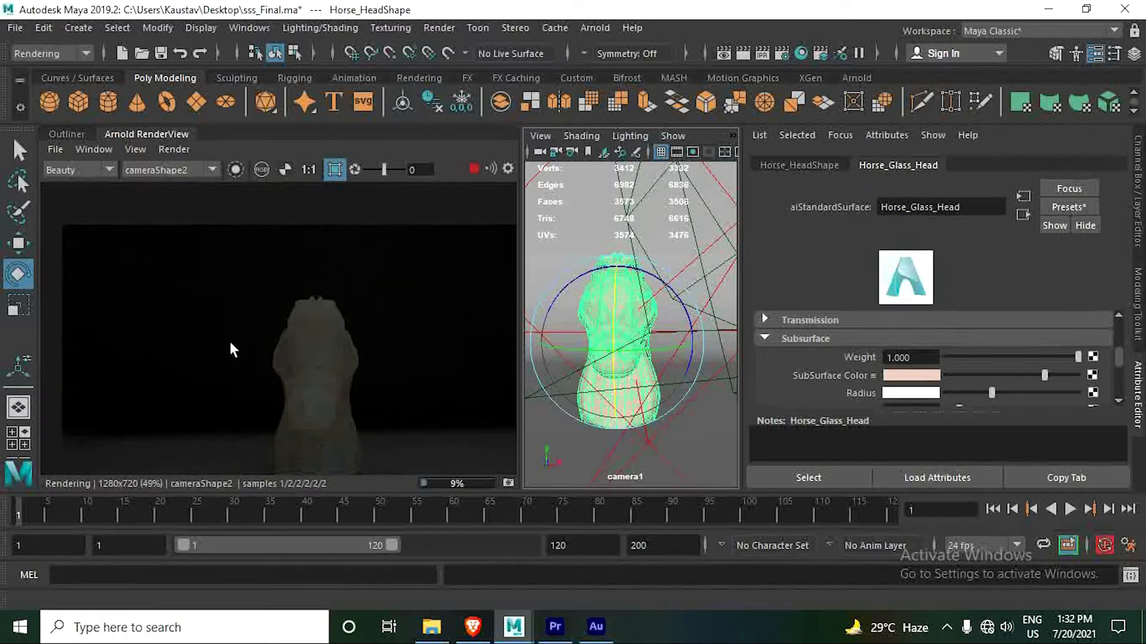
pyautogui.moveTo(228, 274); pyautogui.dragTo(320, 362)
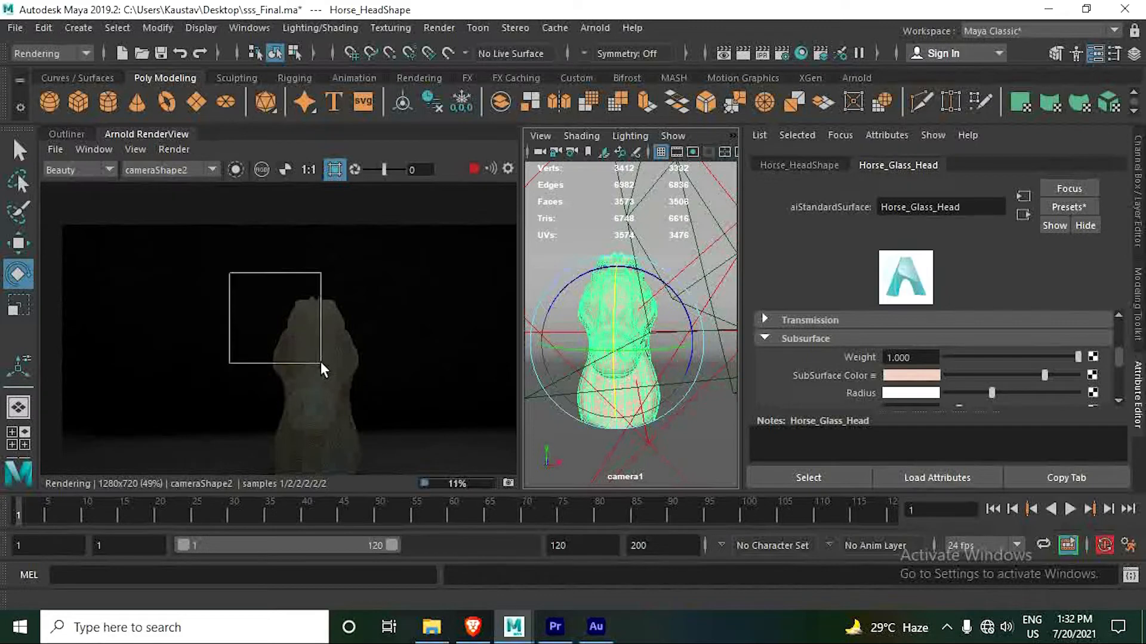
pyautogui.scroll(4, 281, 381)
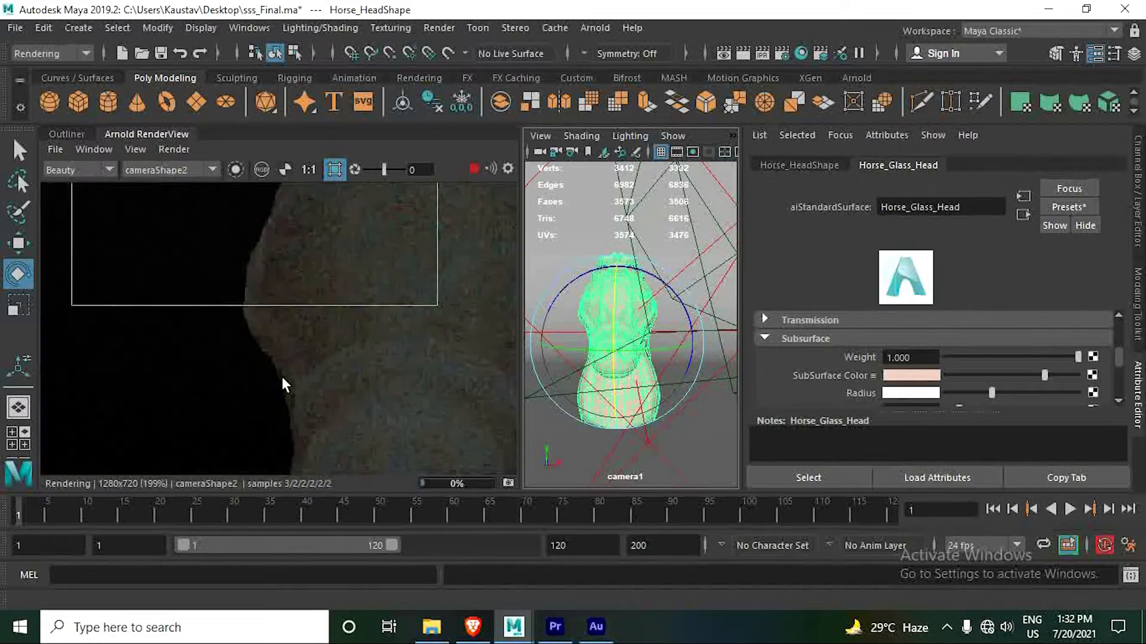
pyautogui.scroll(-2, 329, 342)
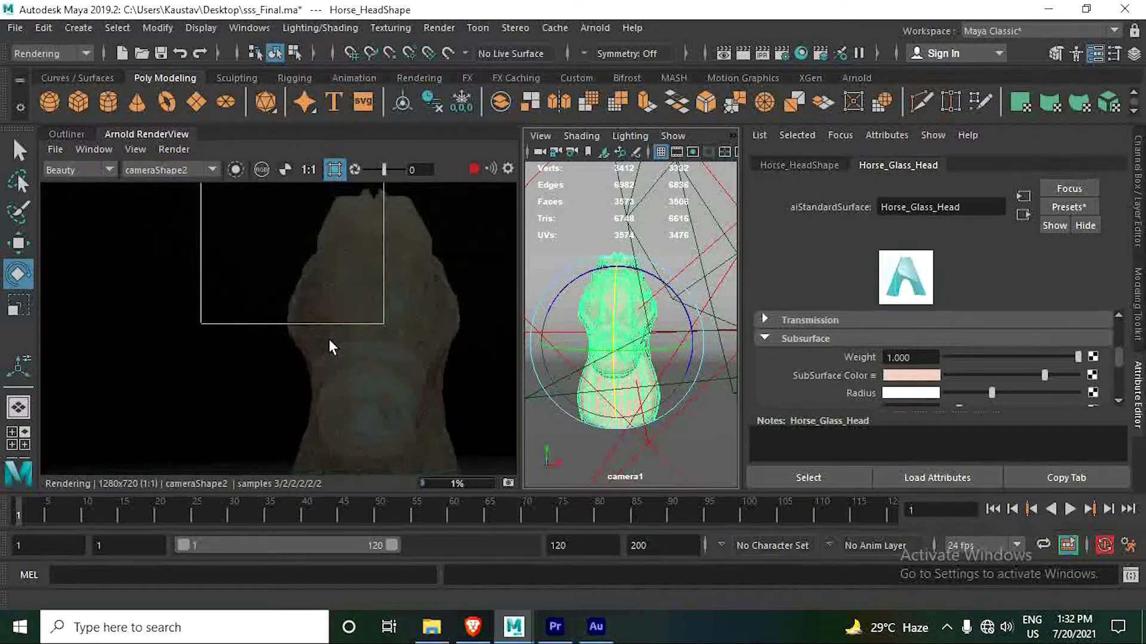
# - Apply the Cream subsurface preset, and override its subsurface color with pure red
pyautogui.click(872, 376)
pyautogui.click(903, 423)
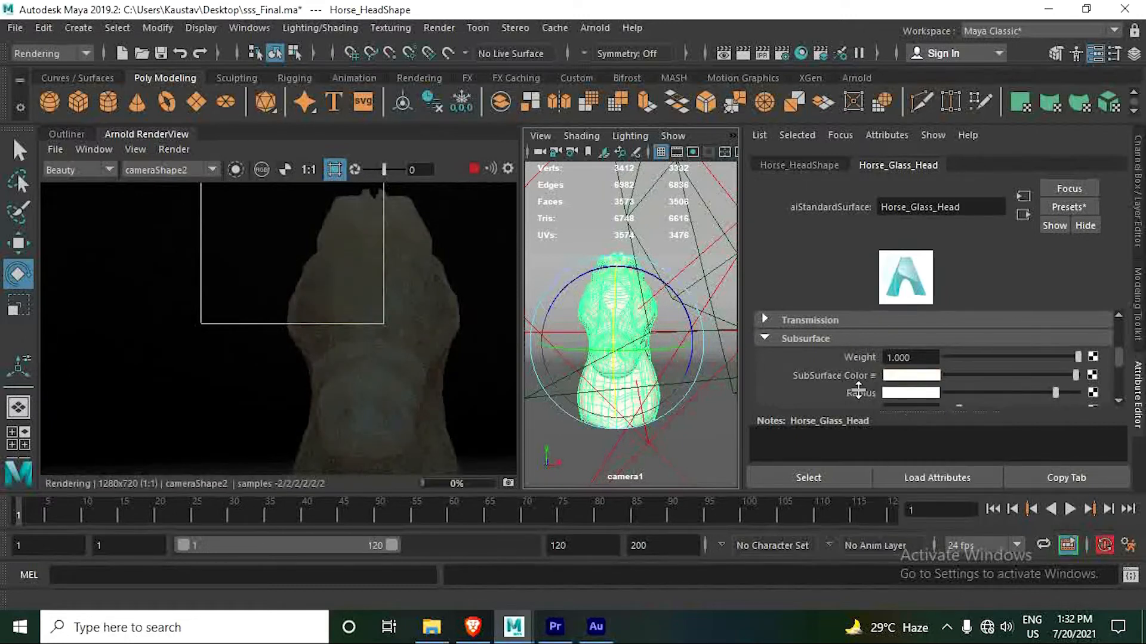
pyautogui.click(898, 377)
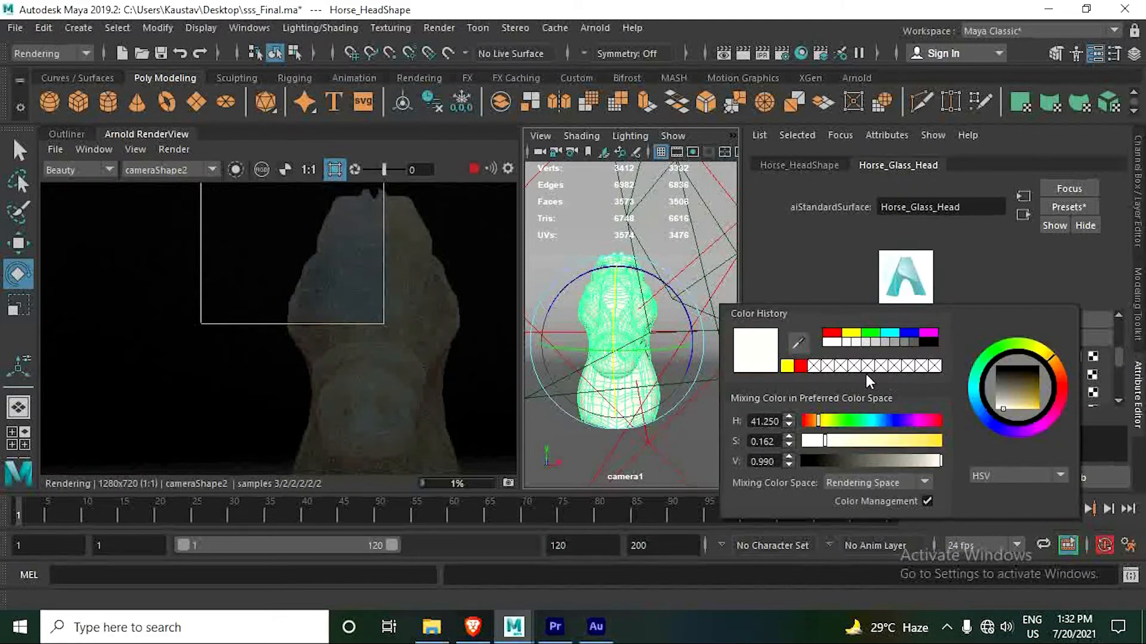
pyautogui.click(832, 332)
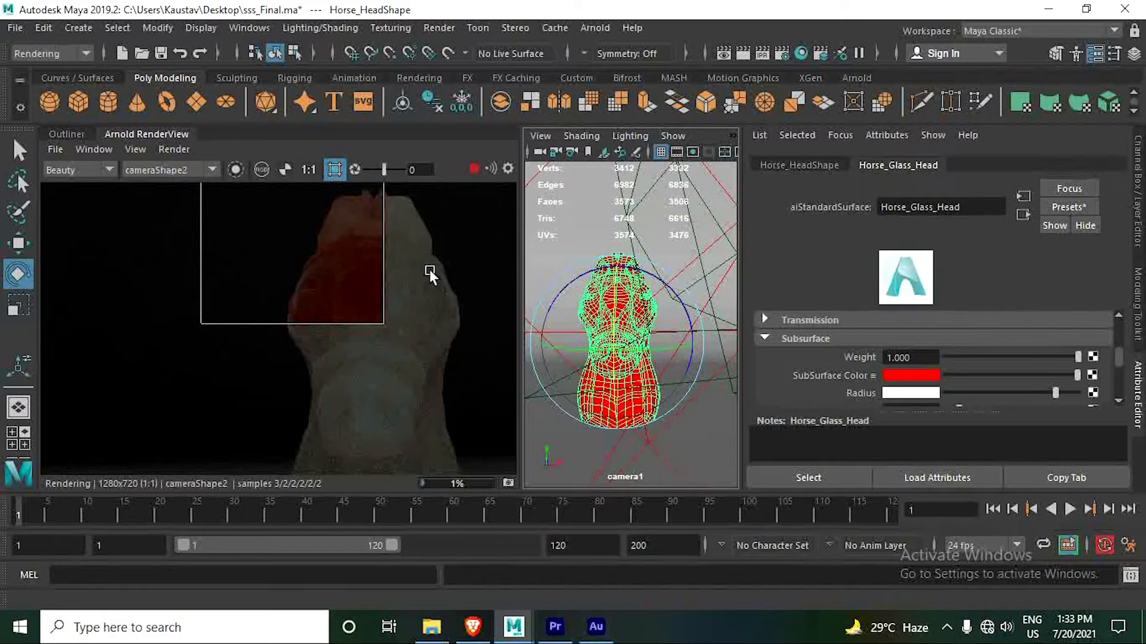
# - Turn off the crop region and adjust the subsurface radius, trying near-white and black before settling on a slightly reduced white
pyautogui.click(335, 169)
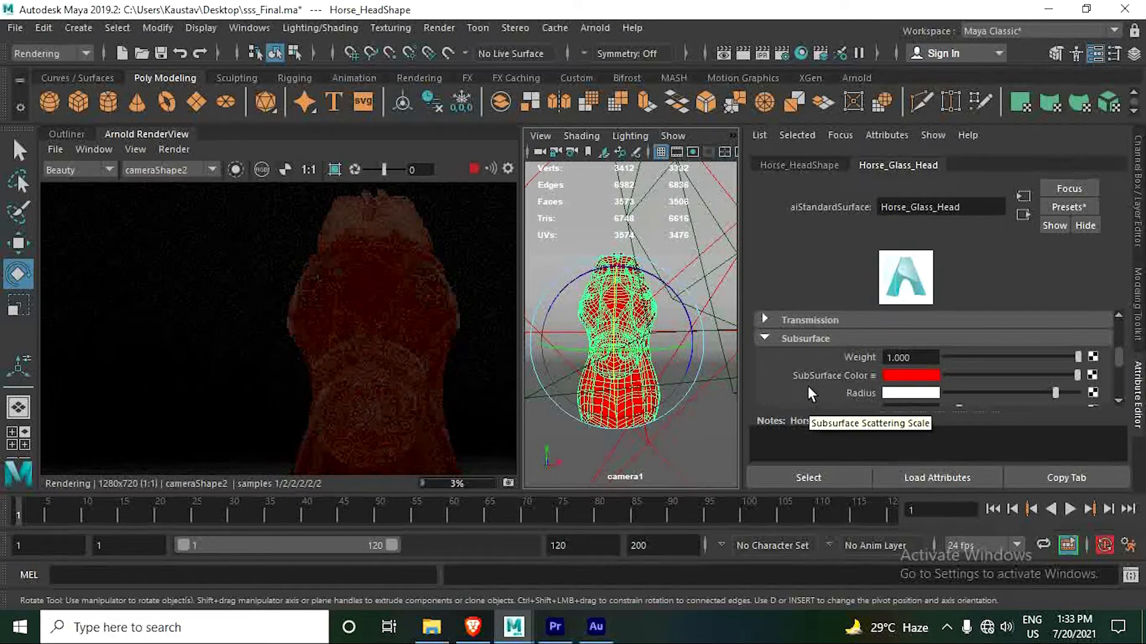
pyautogui.scroll(-2, 1094, 374)
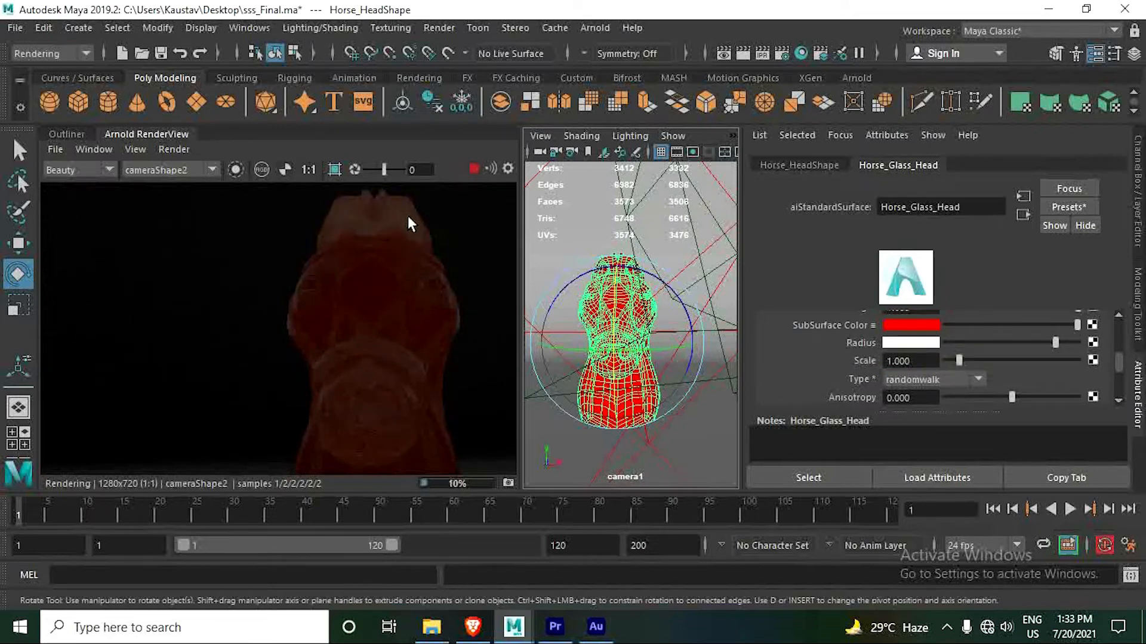
pyautogui.click(1058, 341)
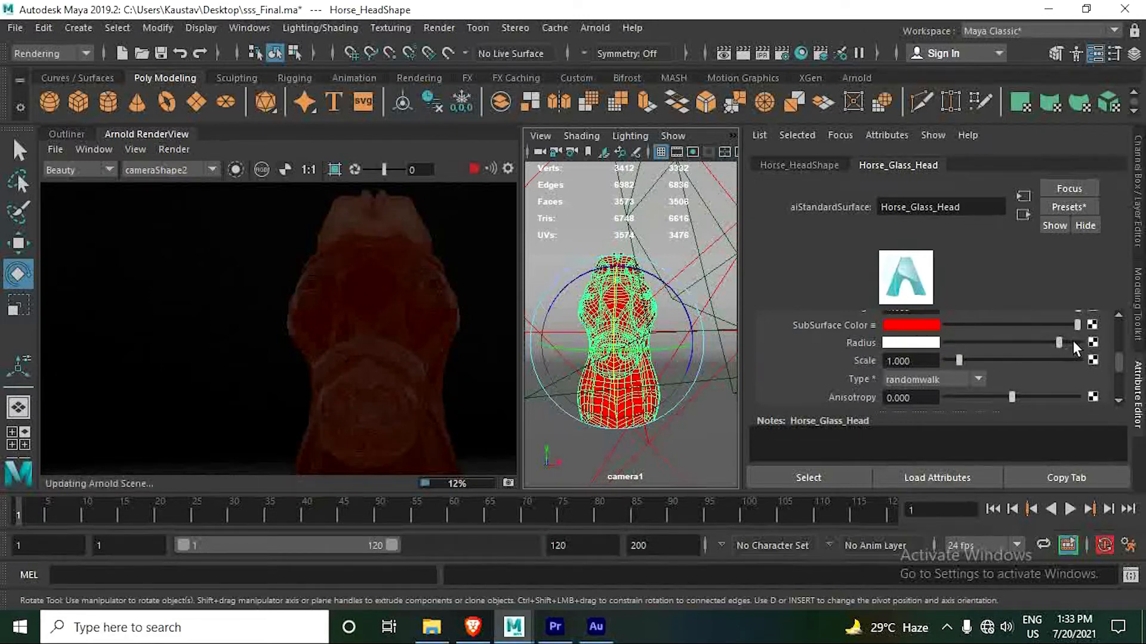
pyautogui.click(1073, 342)
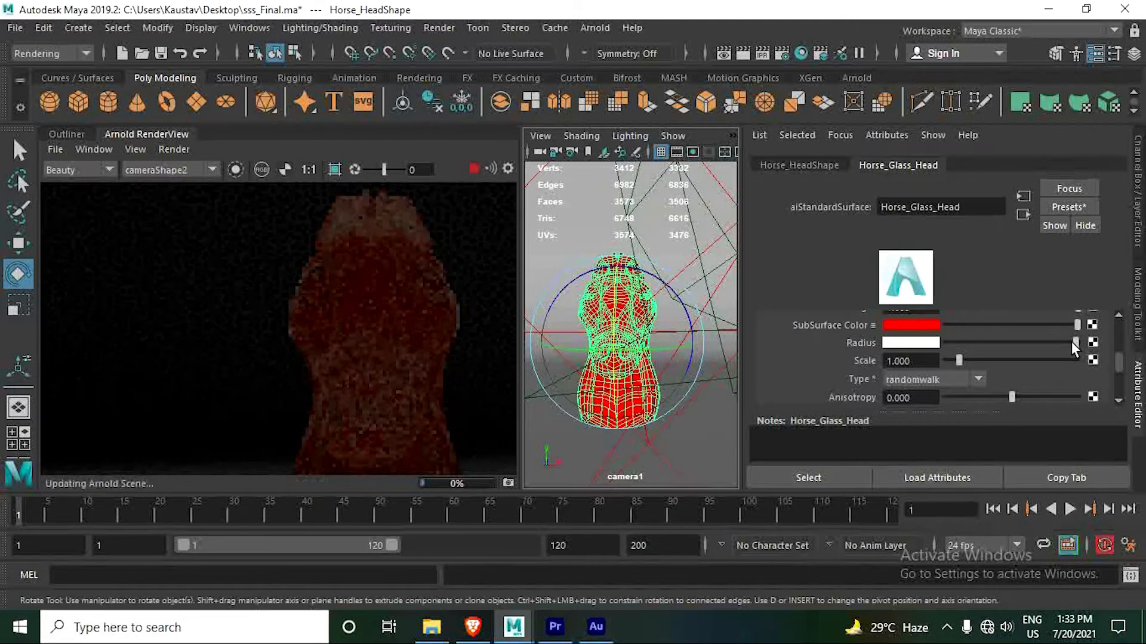
pyautogui.moveTo(1068, 341); pyautogui.dragTo(943, 341)
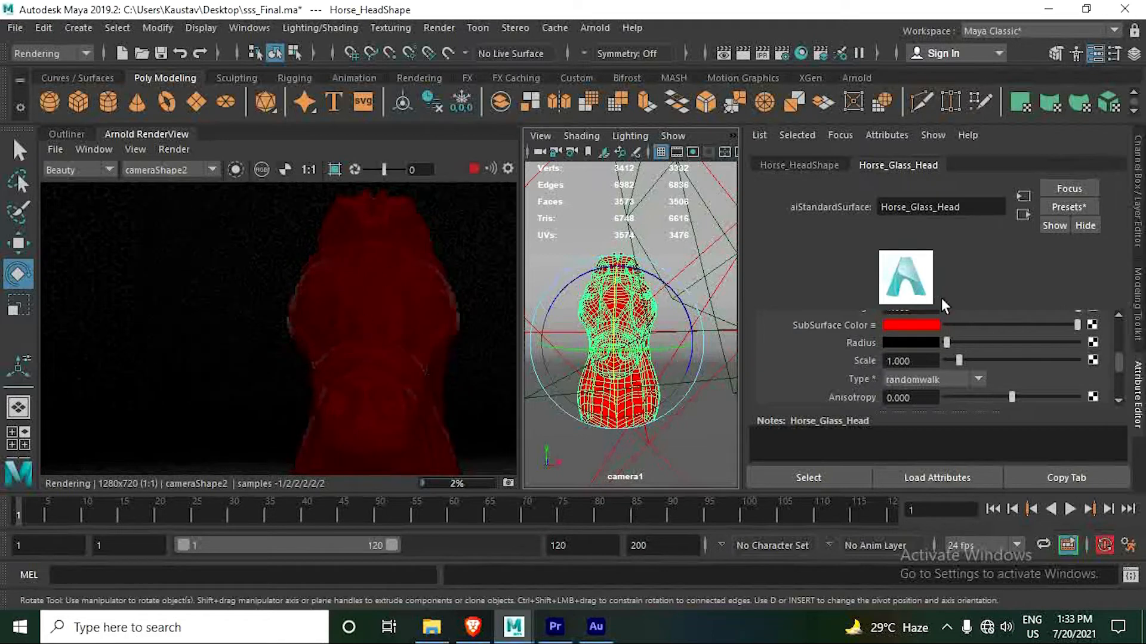
pyautogui.moveTo(948, 342); pyautogui.dragTo(1047, 344)
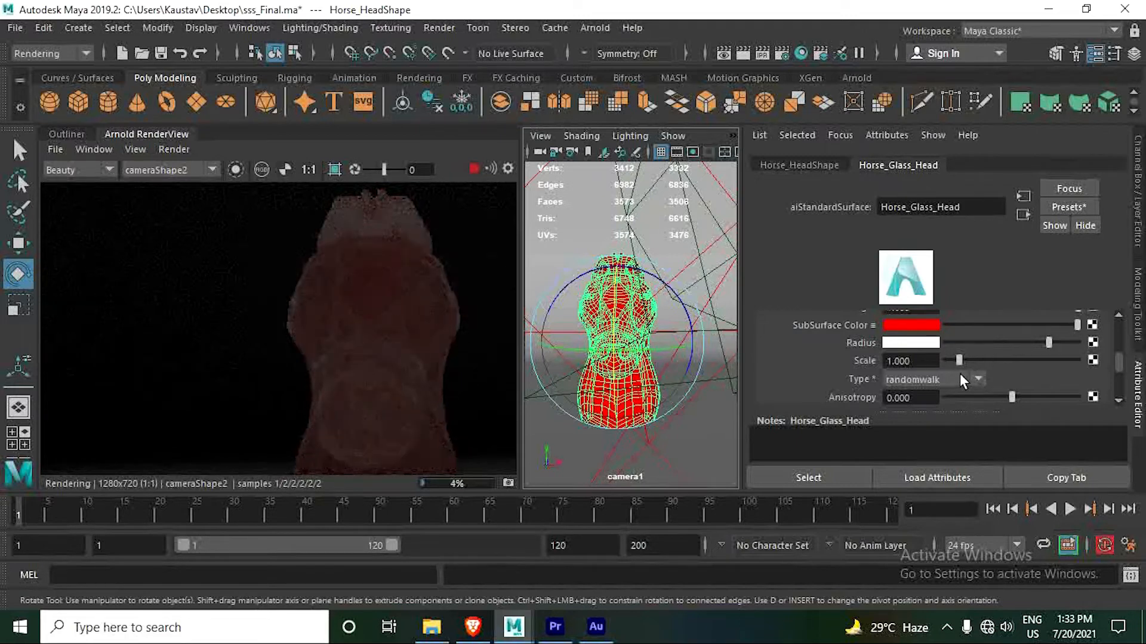
# - Try a subsurface scale of 10, compare the render, and reduce the scale to 1.226
pyautogui.moveTo(961, 361); pyautogui.dragTo(1078, 359)
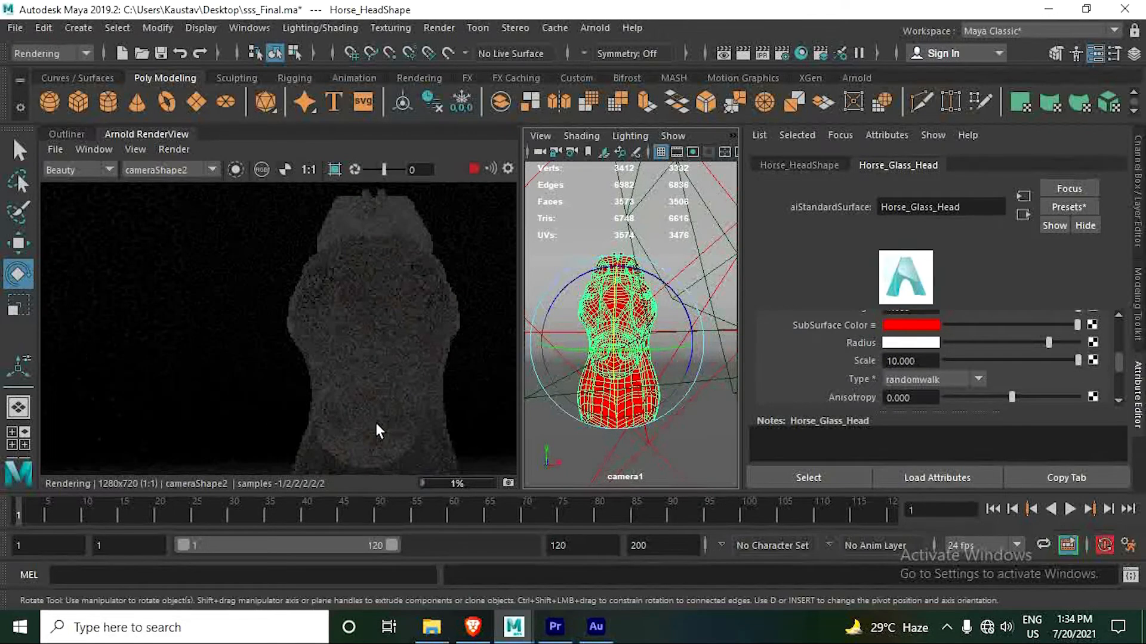
pyautogui.scroll(-5, 377, 421)
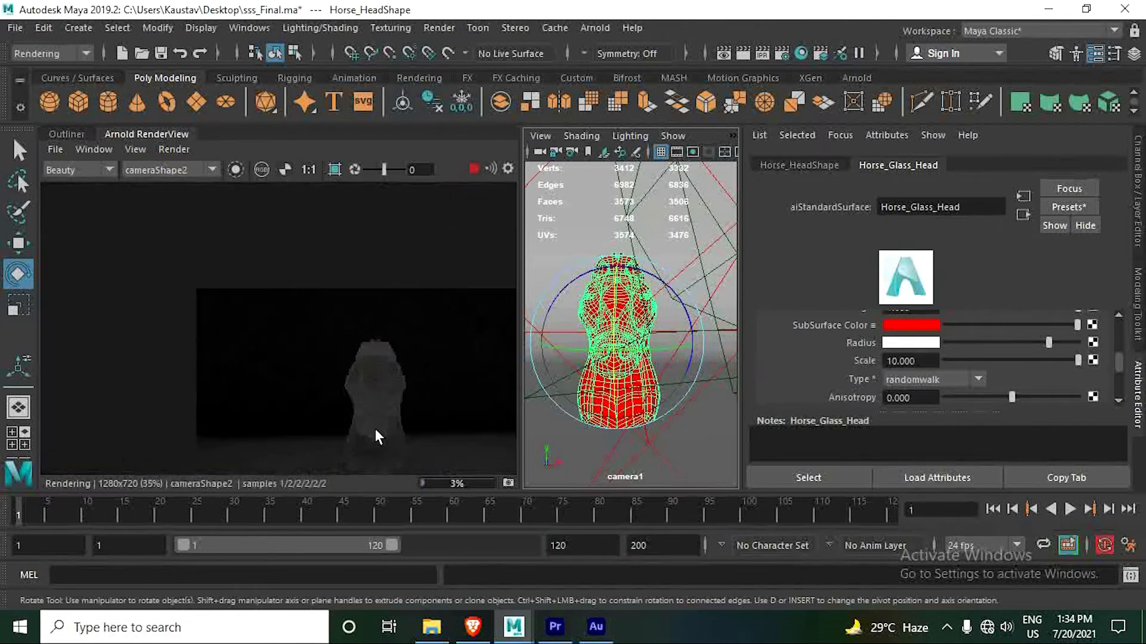
pyautogui.scroll(5, 385, 455)
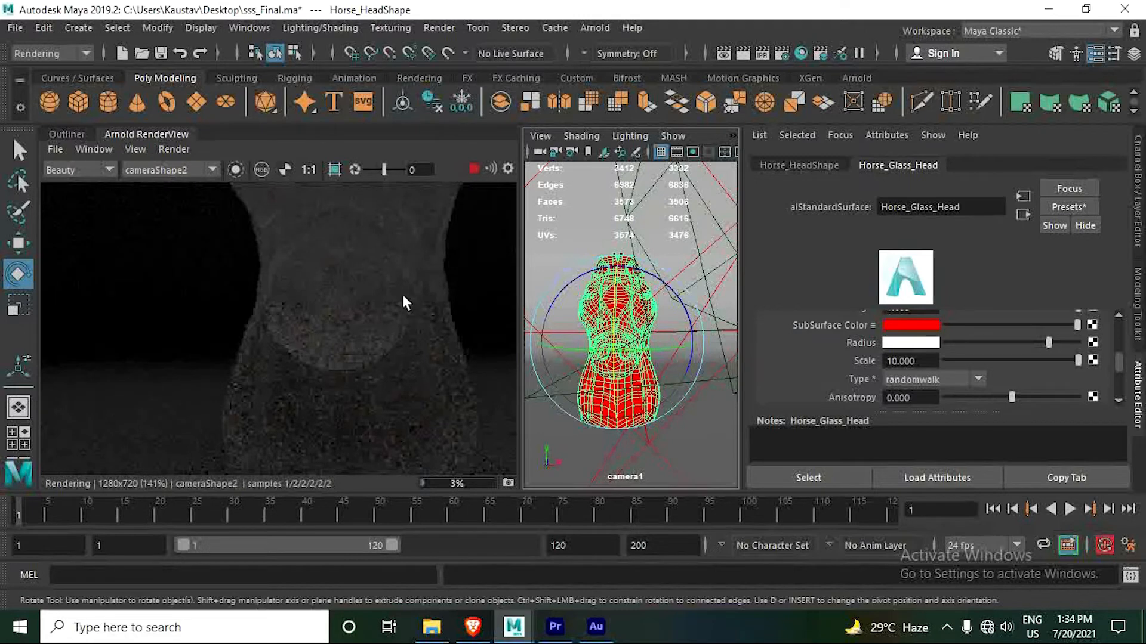
pyautogui.scroll(-1, 367, 352)
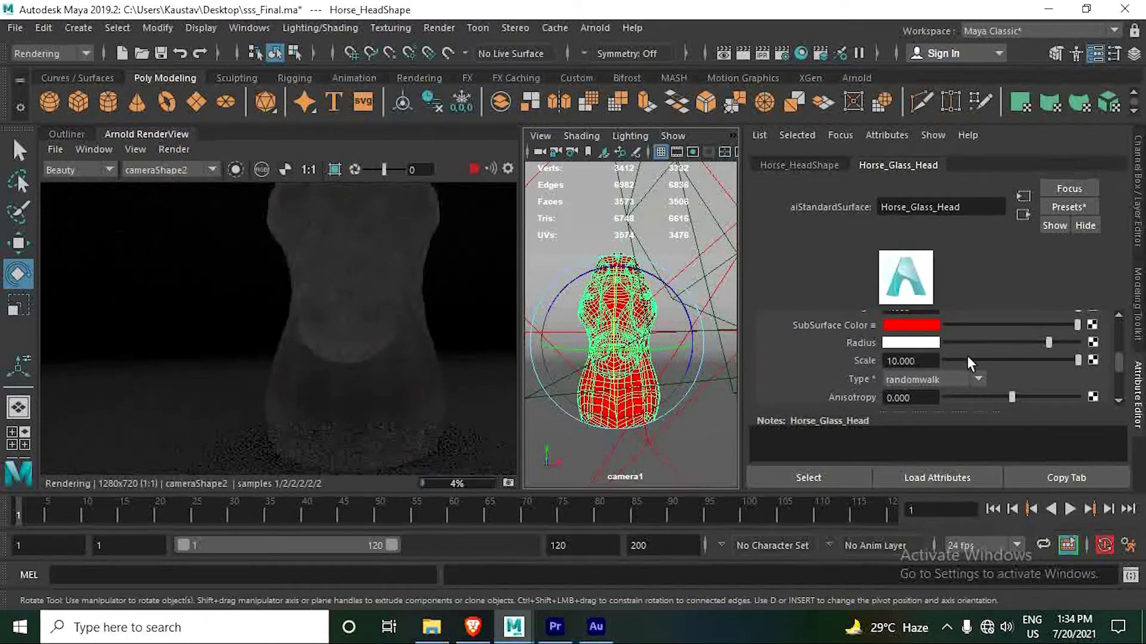
pyautogui.click(966, 360)
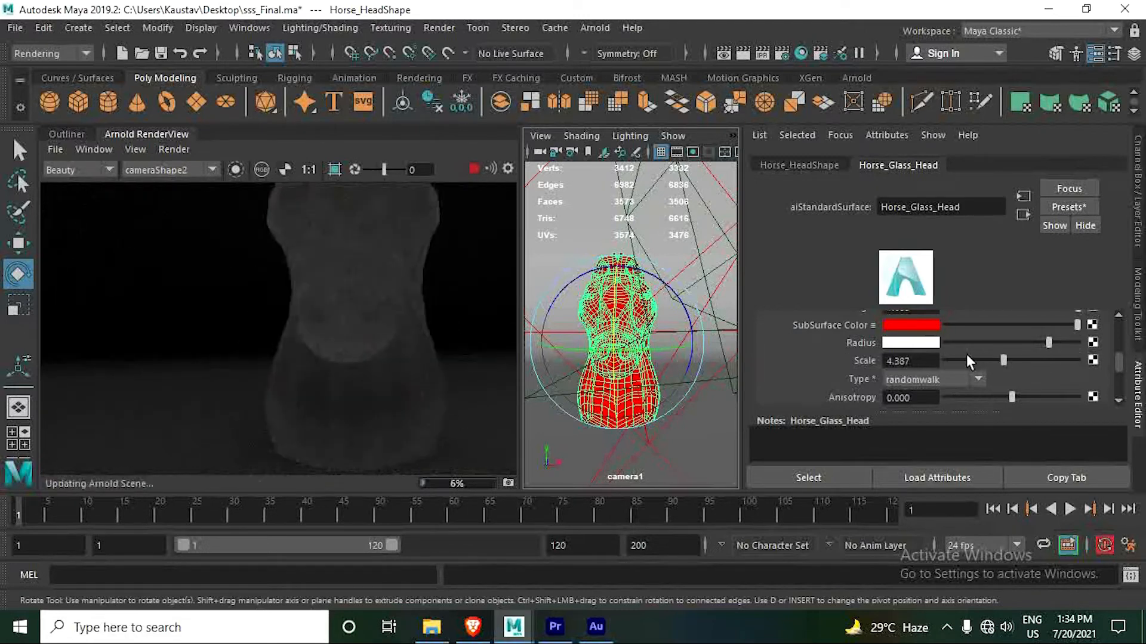
pyautogui.moveTo(967, 358); pyautogui.dragTo(959, 357)
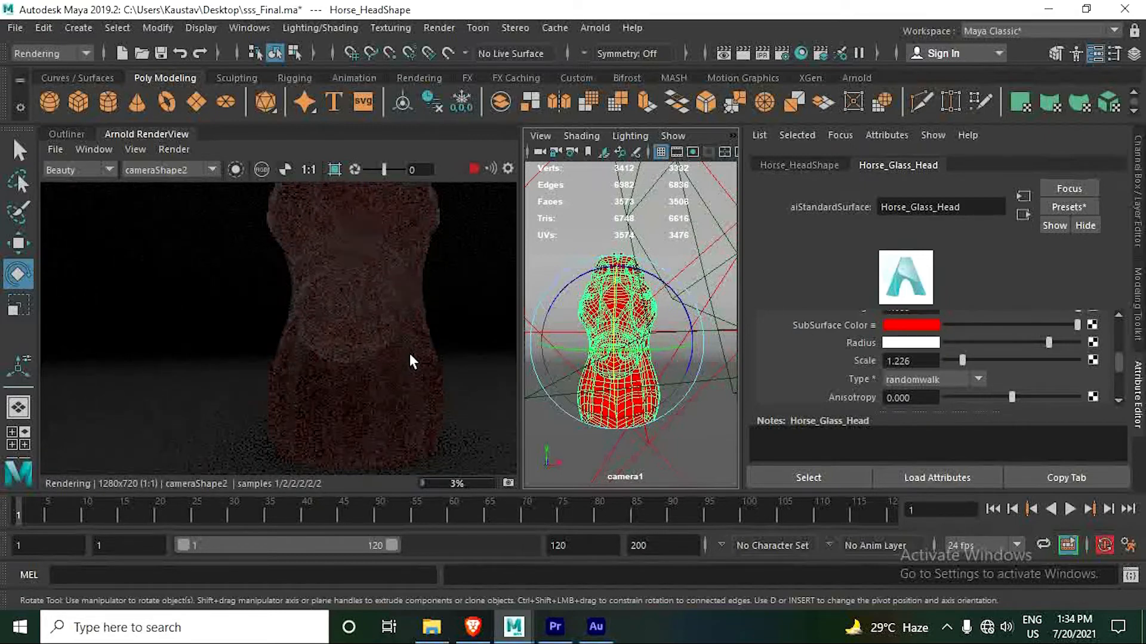
# - Limit the render to a crop region around one side of the horse's upper head
pyautogui.scroll(3, 409, 352)
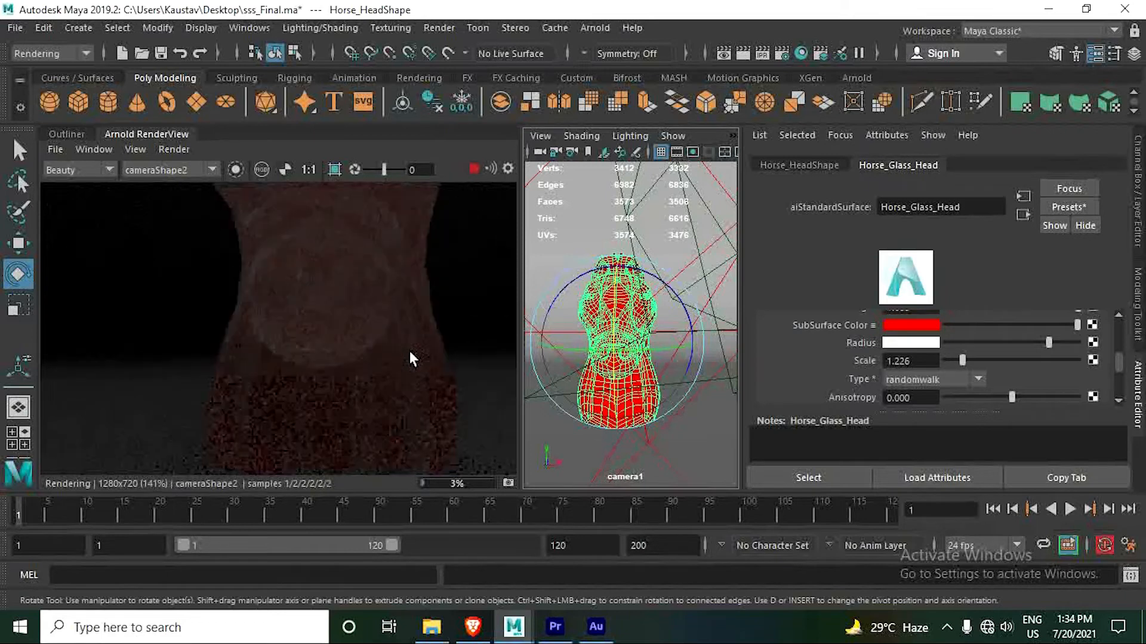
pyautogui.scroll(-3, 410, 355)
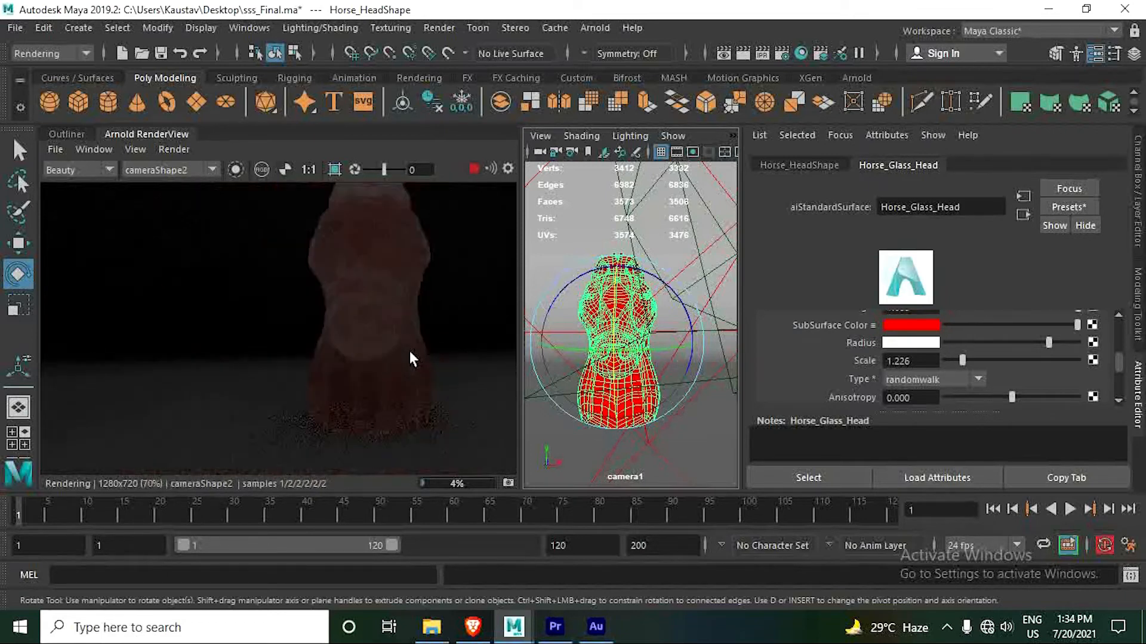
pyautogui.click(333, 169)
pyautogui.moveTo(276, 213); pyautogui.dragTo(375, 277)
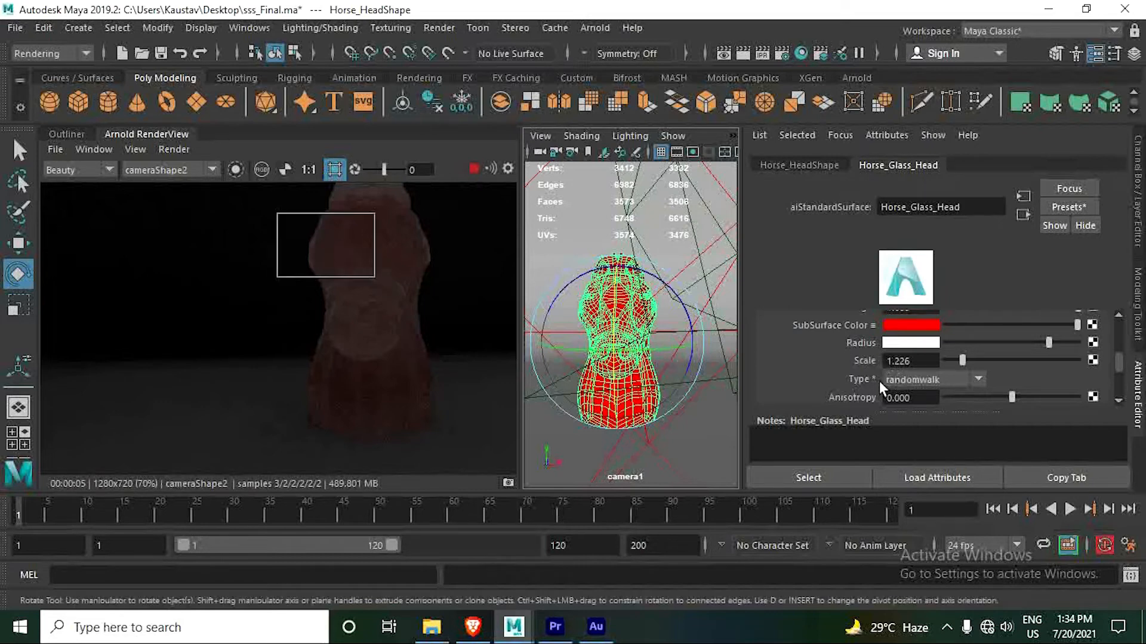
# - Change the head material's subsurface type to randomwalk_v2 and raise its anisotropy to about 0.097
pyautogui.click(916, 382)
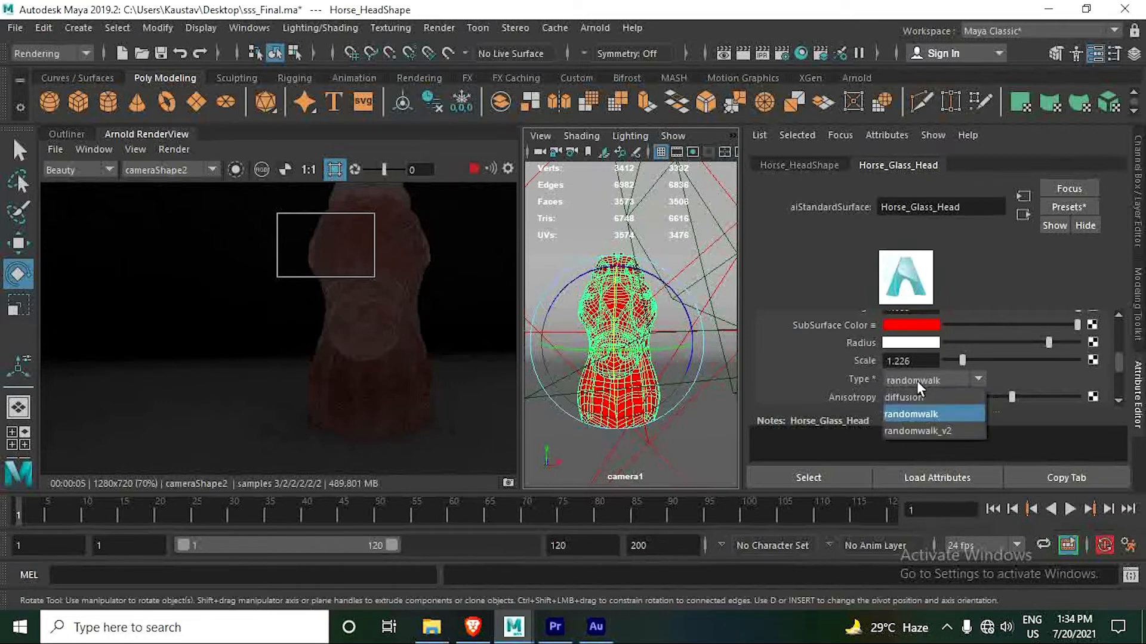
pyautogui.click(929, 431)
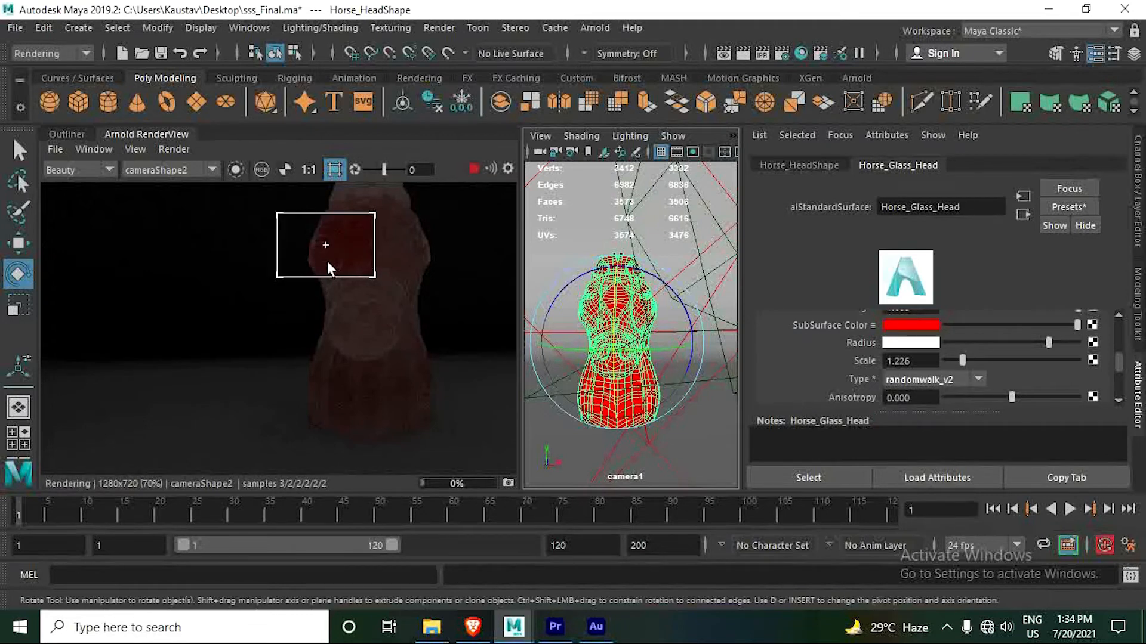
pyautogui.scroll(1, 327, 261)
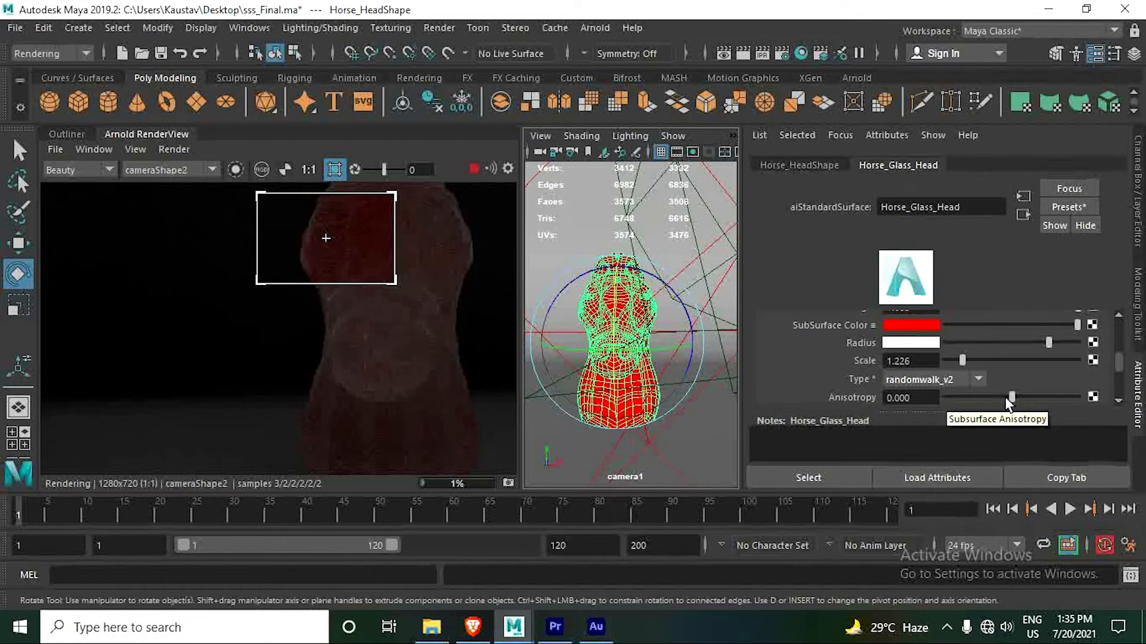
pyautogui.moveTo(1008, 396)
pyautogui.mouseDown()
pyautogui.moveTo(996, 397)
pyautogui.moveTo(1016, 395)
pyautogui.mouseUp()
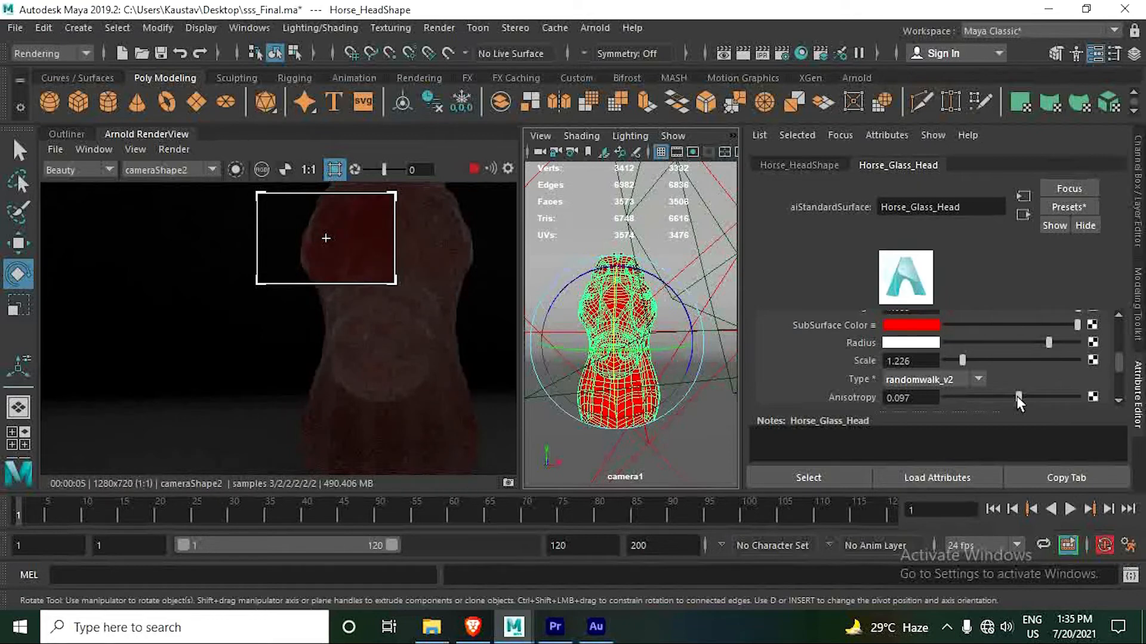
# - Toggle the Opaque option in the Arnold attributes of Horse_HeadShape
pyautogui.click(798, 163)
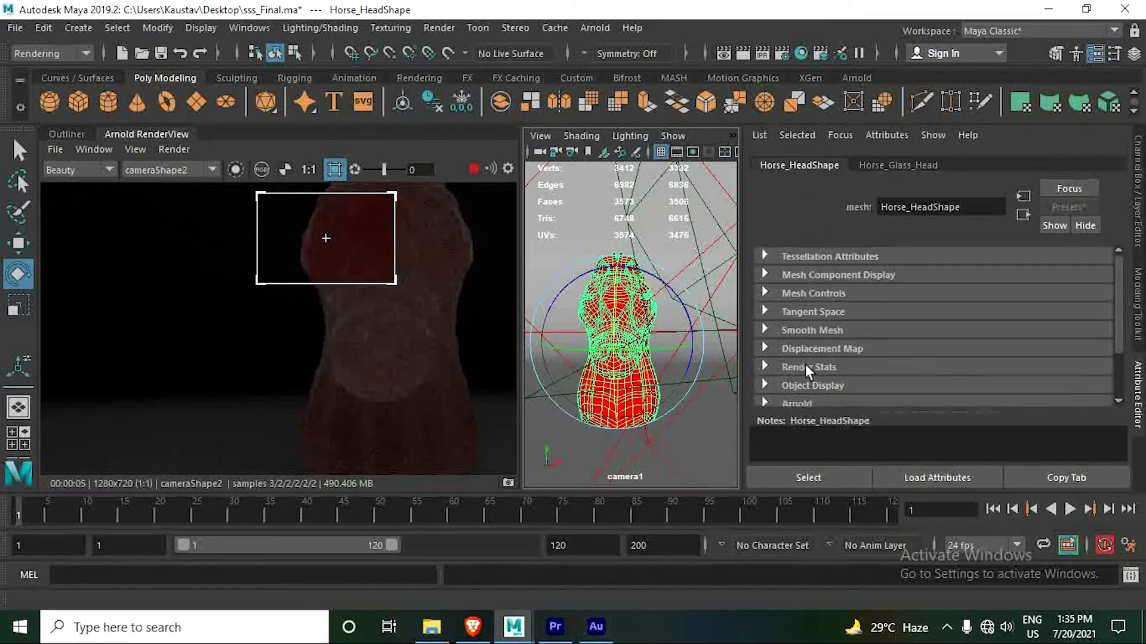
pyautogui.scroll(-3, 801, 371)
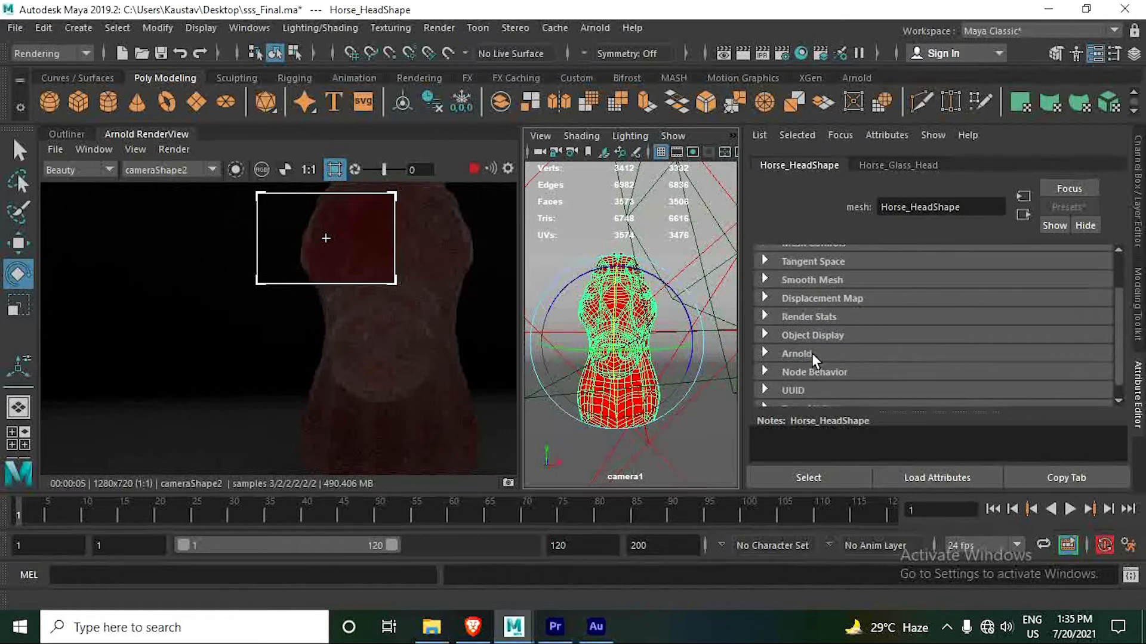
pyautogui.click(811, 353)
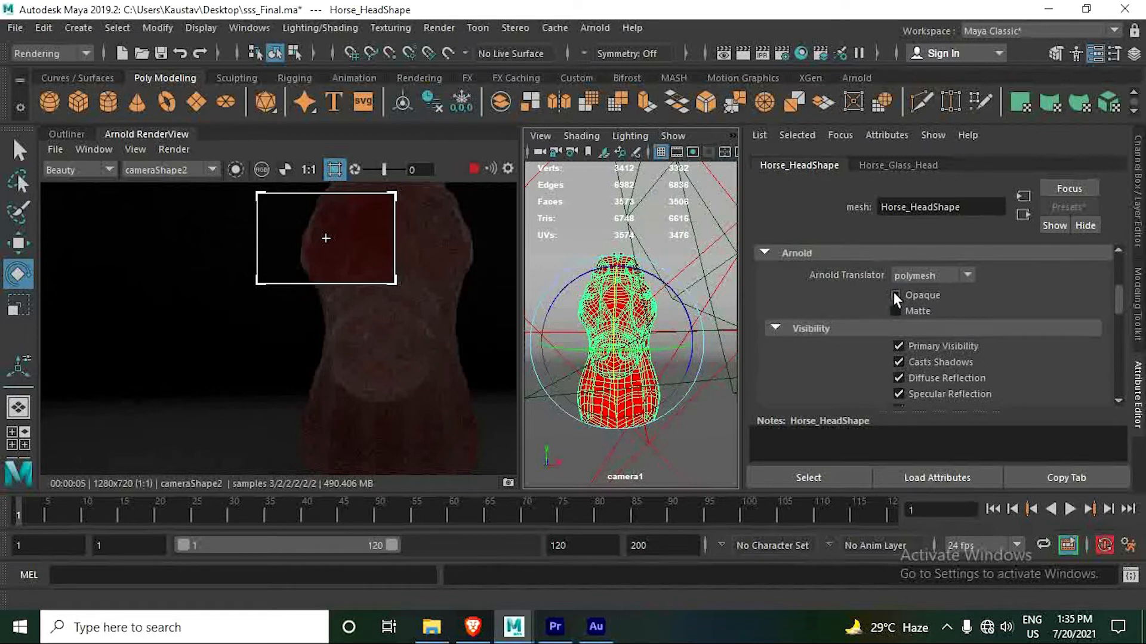
pyautogui.click(895, 295)
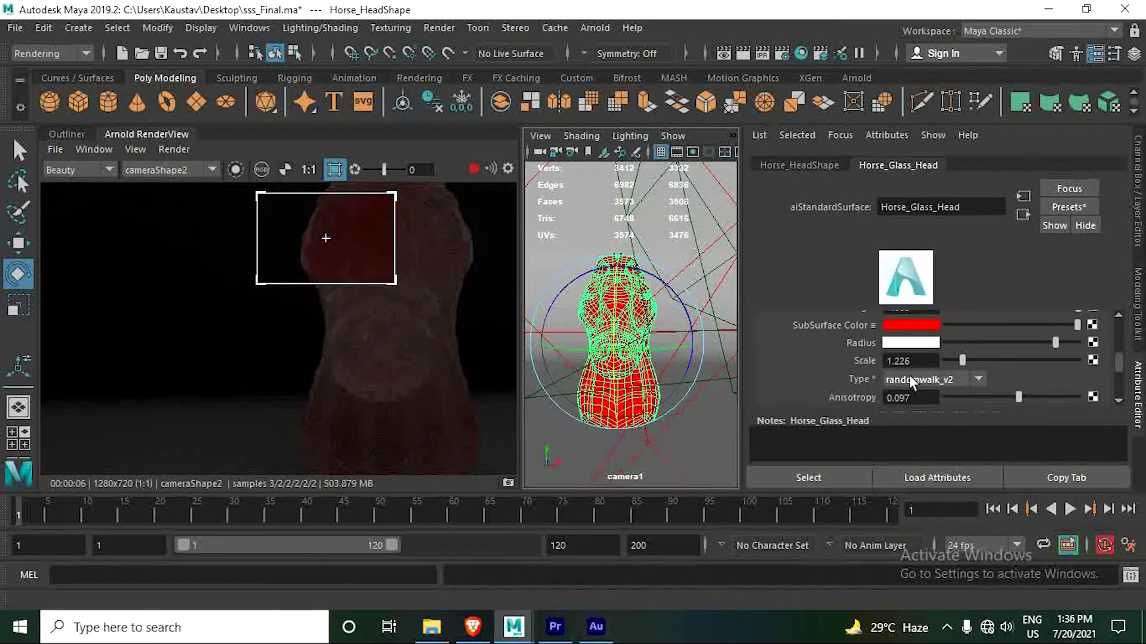
# - Try subsurface anisotropy values of about 0.135, -0.523 and -0.781 on the horse head material
pyautogui.scroll(-3, 910, 380)
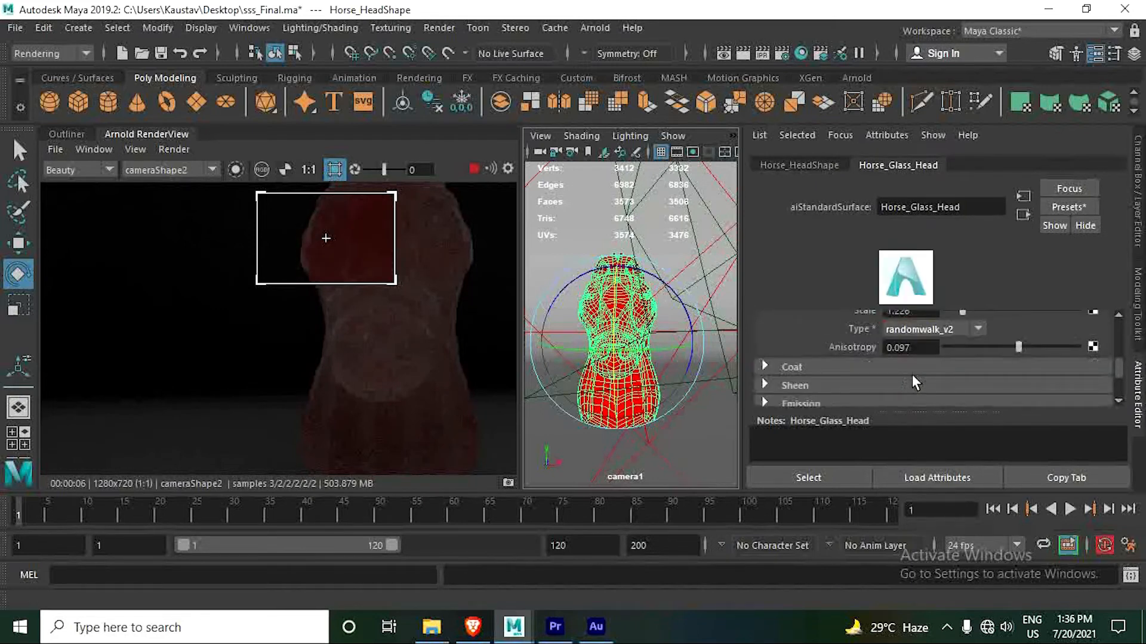
pyautogui.moveTo(1018, 348); pyautogui.dragTo(1021, 348)
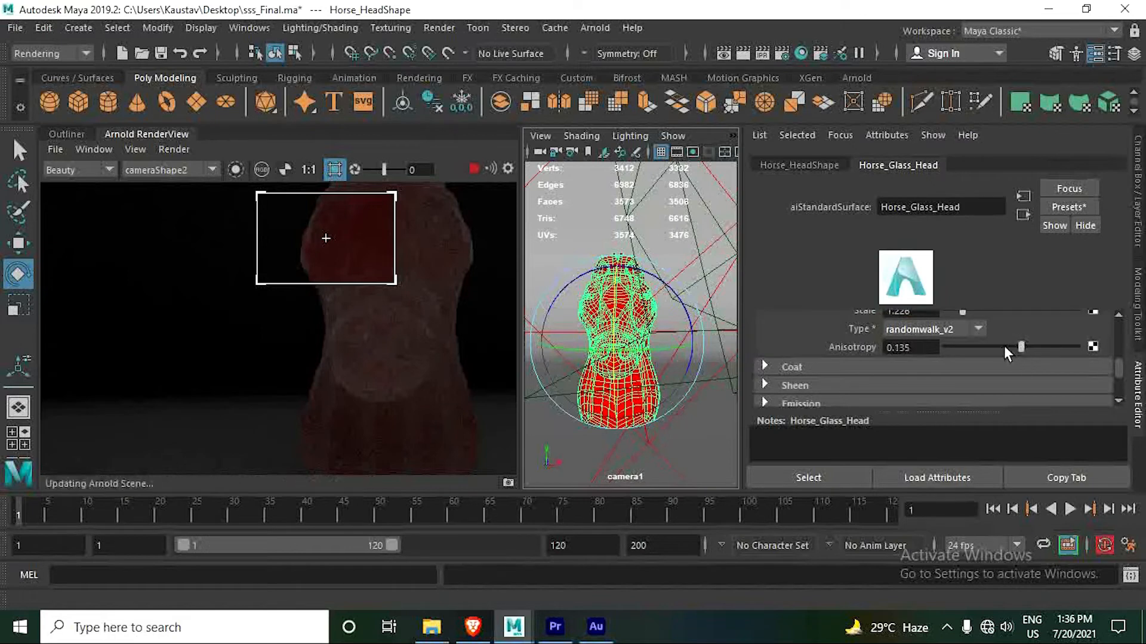
pyautogui.click(978, 347)
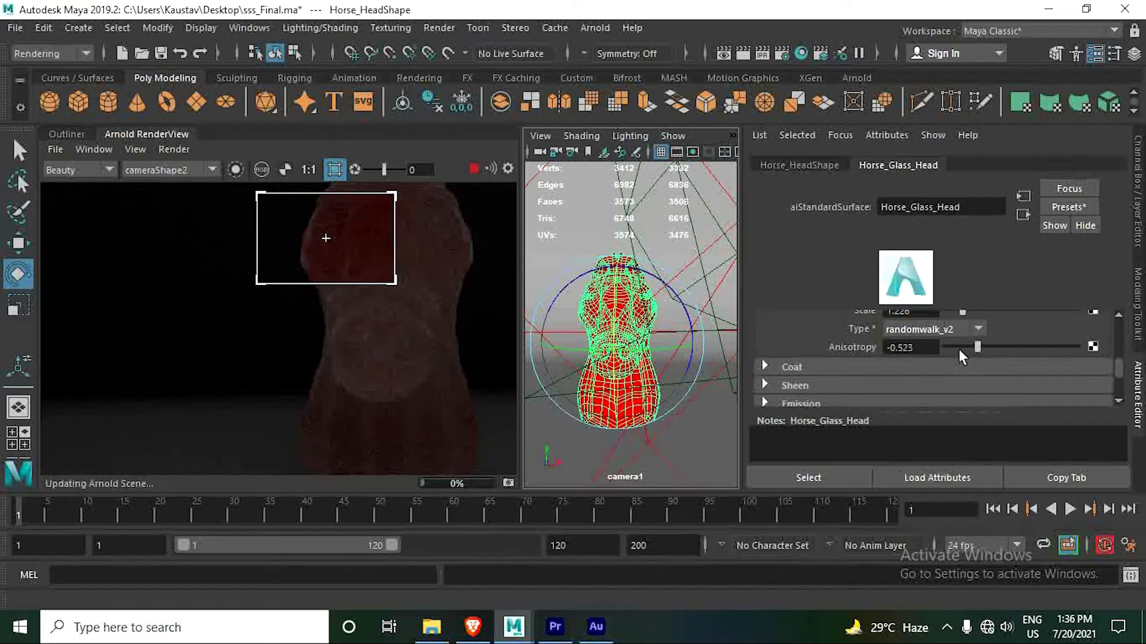
pyautogui.click(958, 349)
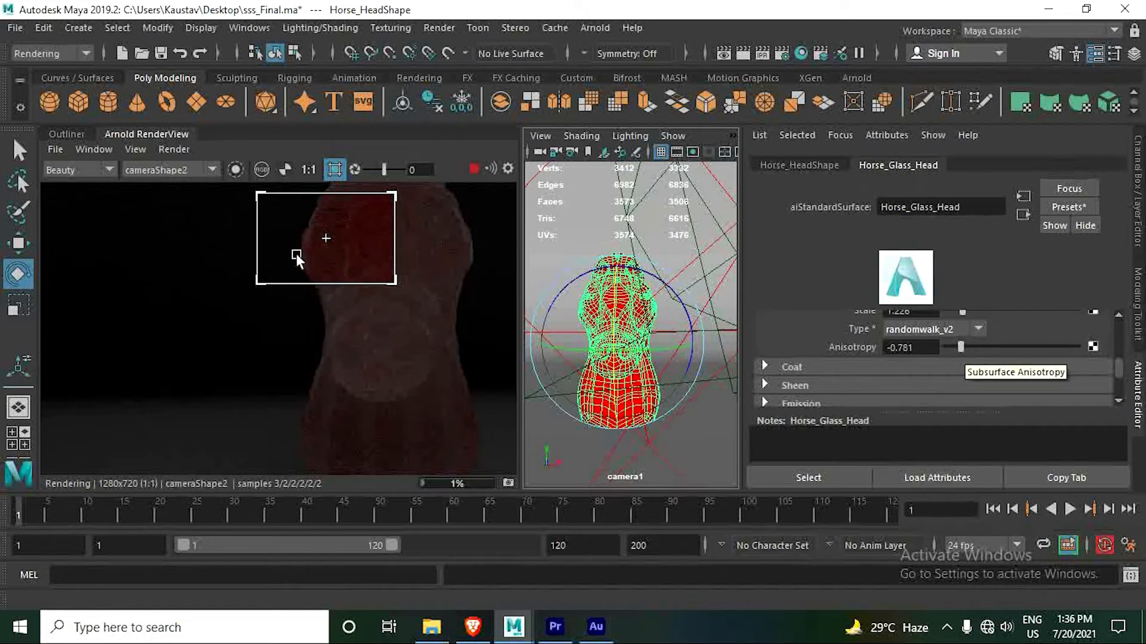
# - Turn off the crop region and inspect the full render of the horse's head up close
pyautogui.click(333, 170)
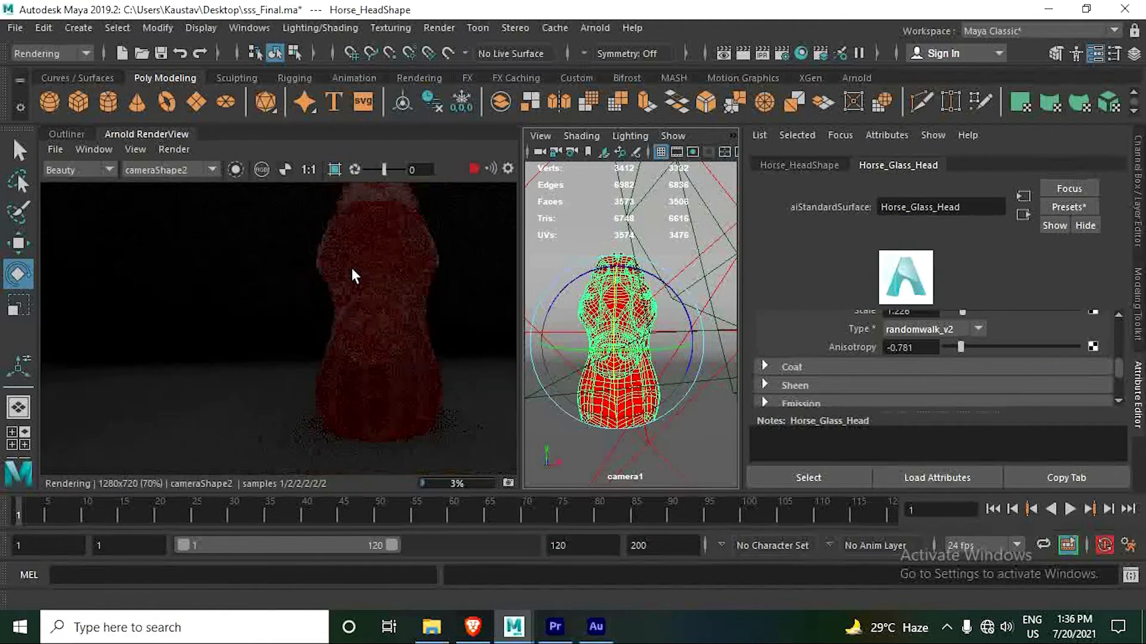
pyautogui.scroll(-4, 314, 271)
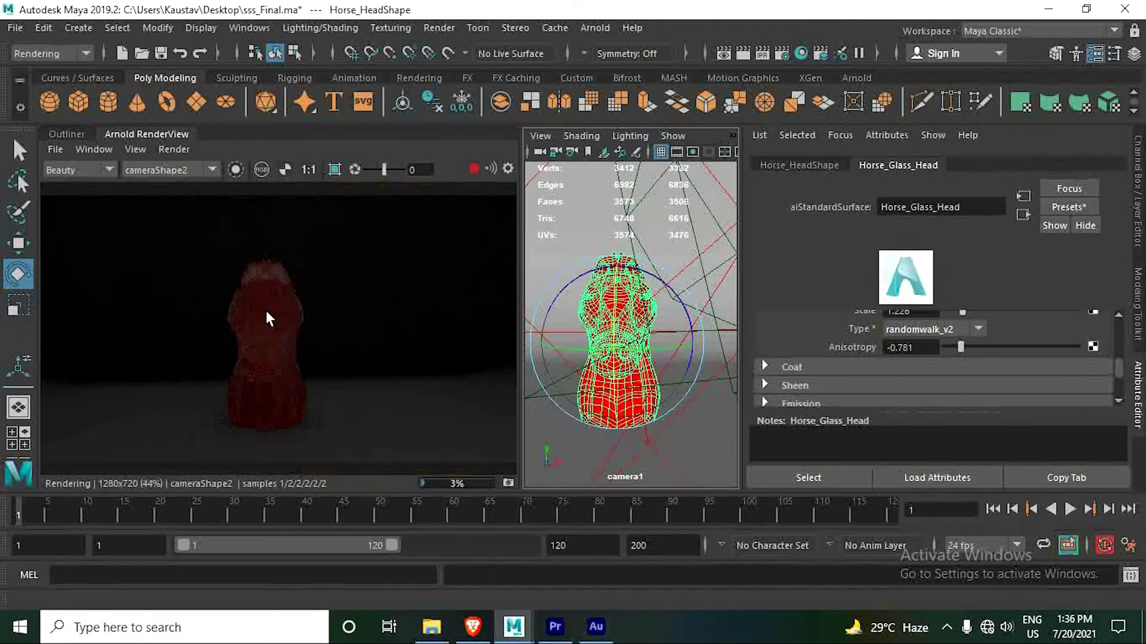
pyautogui.scroll(4, 266, 309)
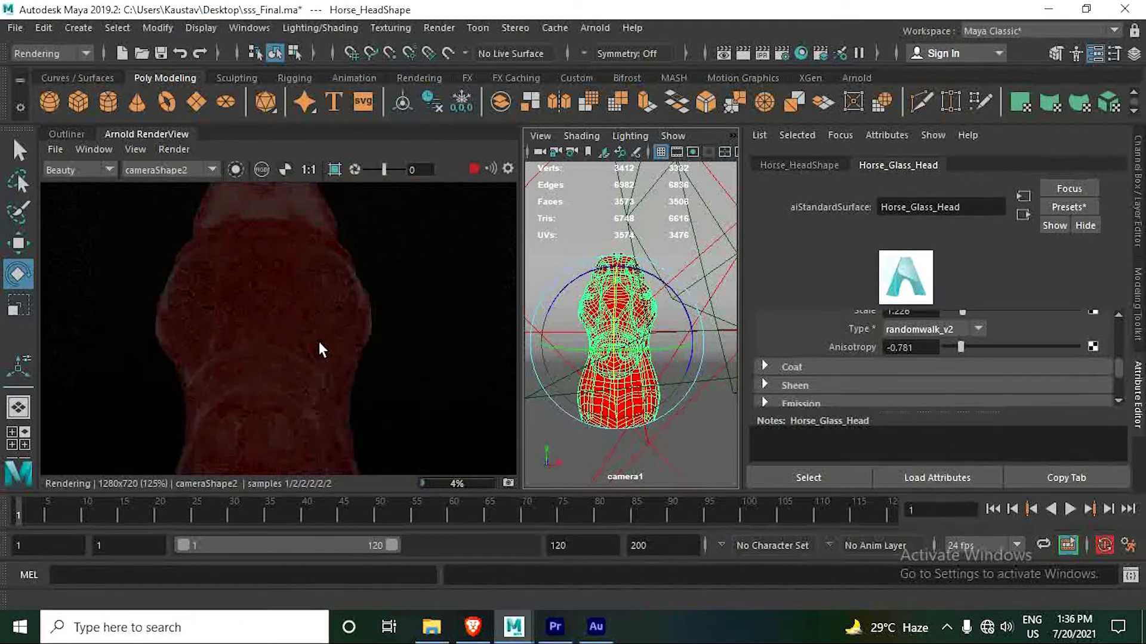
pyautogui.moveTo(317, 337); pyautogui.dragTo(319, 343, button='middle')
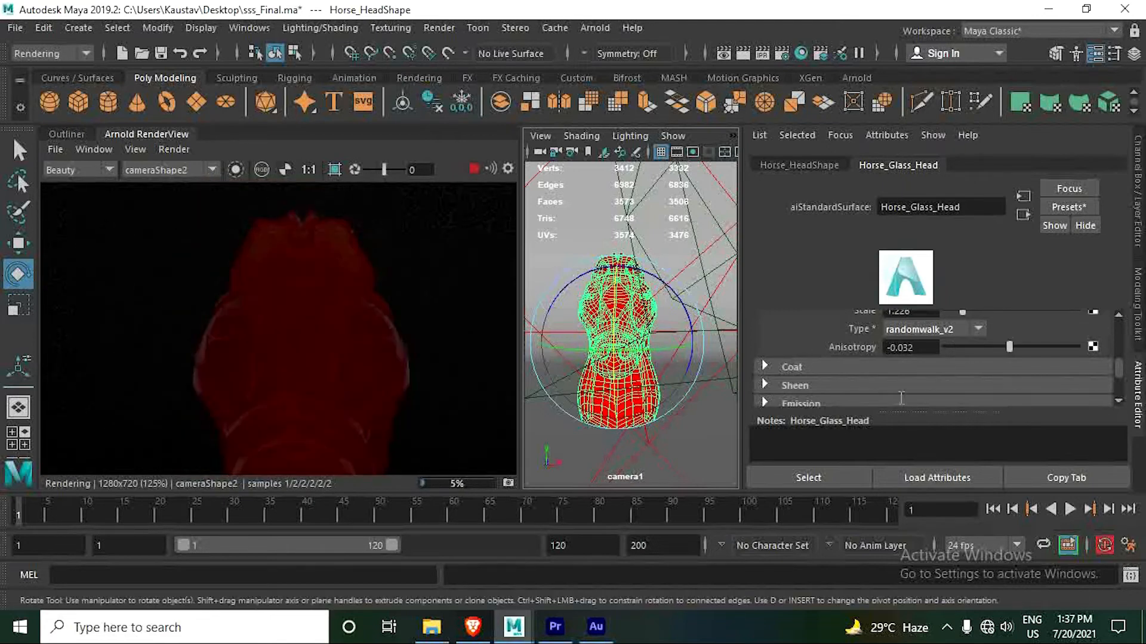
pyautogui.scroll(1, 900, 399)
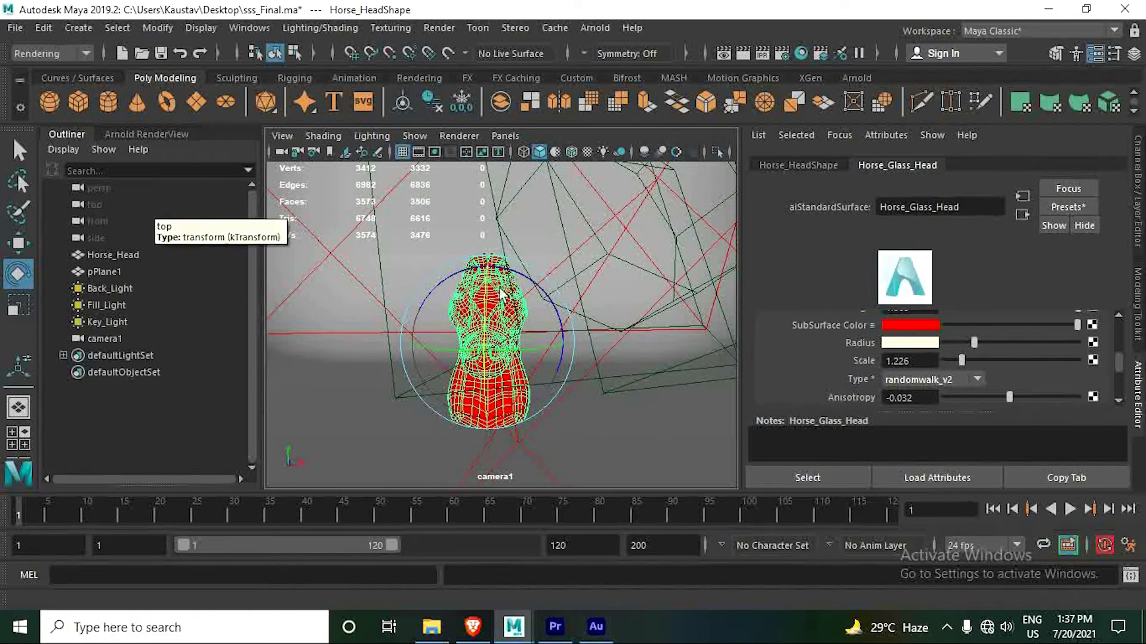
# - Color Back_Light a light cyan with hue 180 and saturation about 0.776, and return to the live render
pyautogui.click(658, 275)
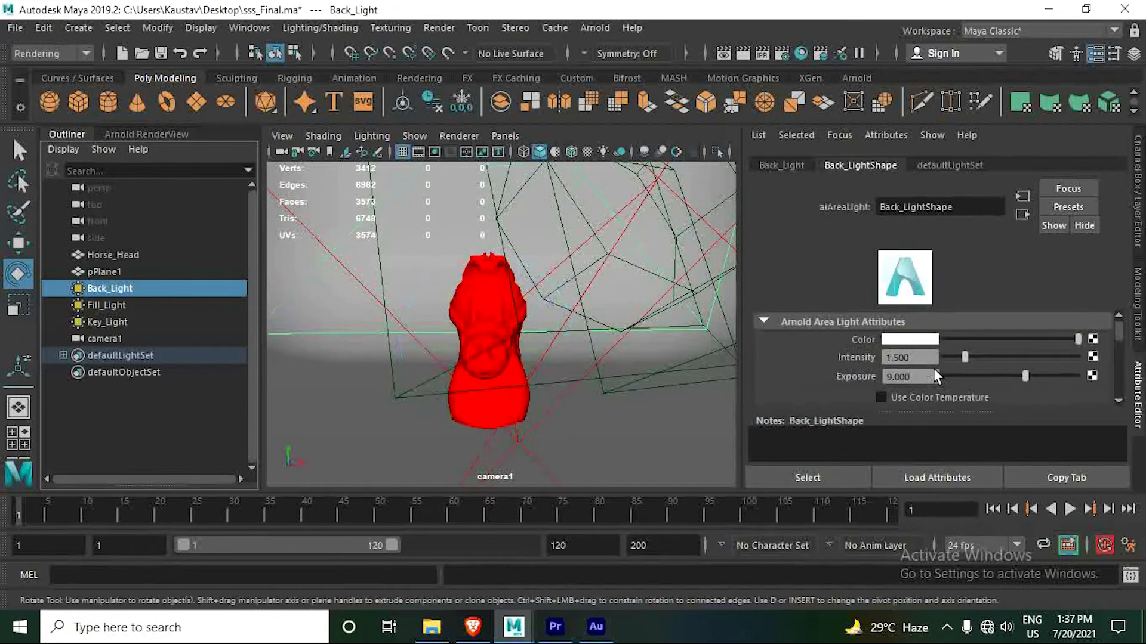
pyautogui.click(902, 342)
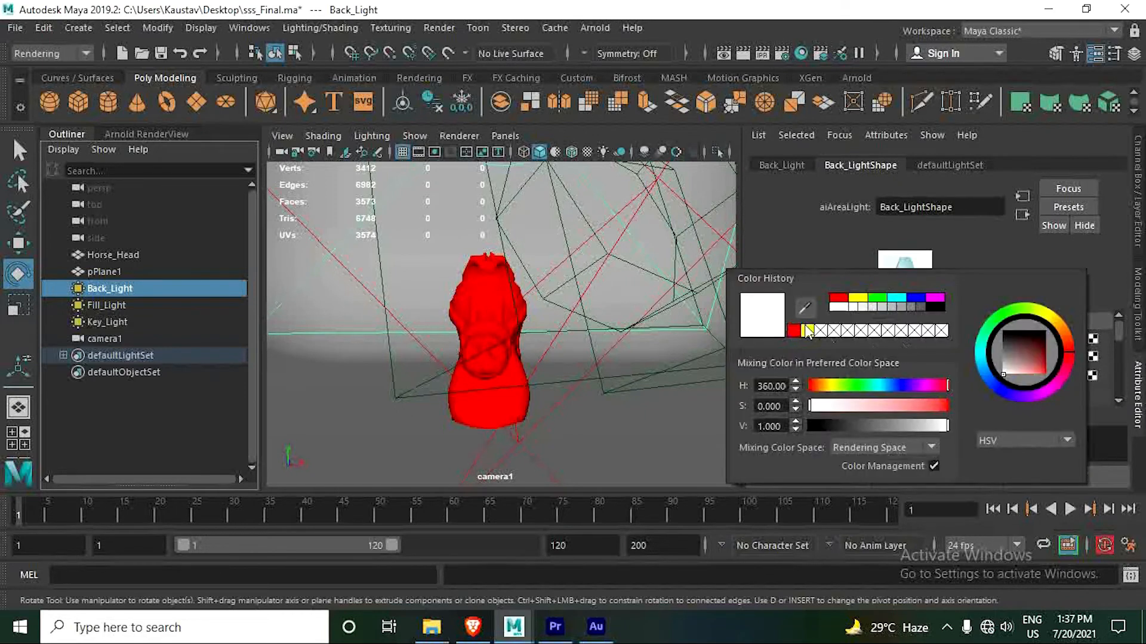
pyautogui.click(896, 297)
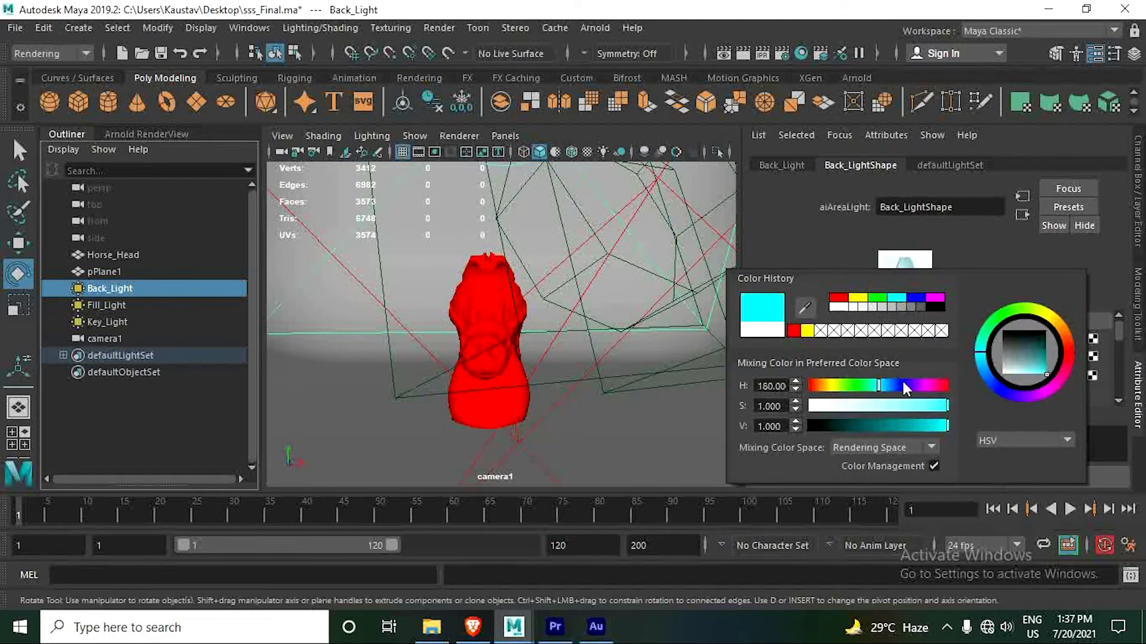
pyautogui.click(915, 406)
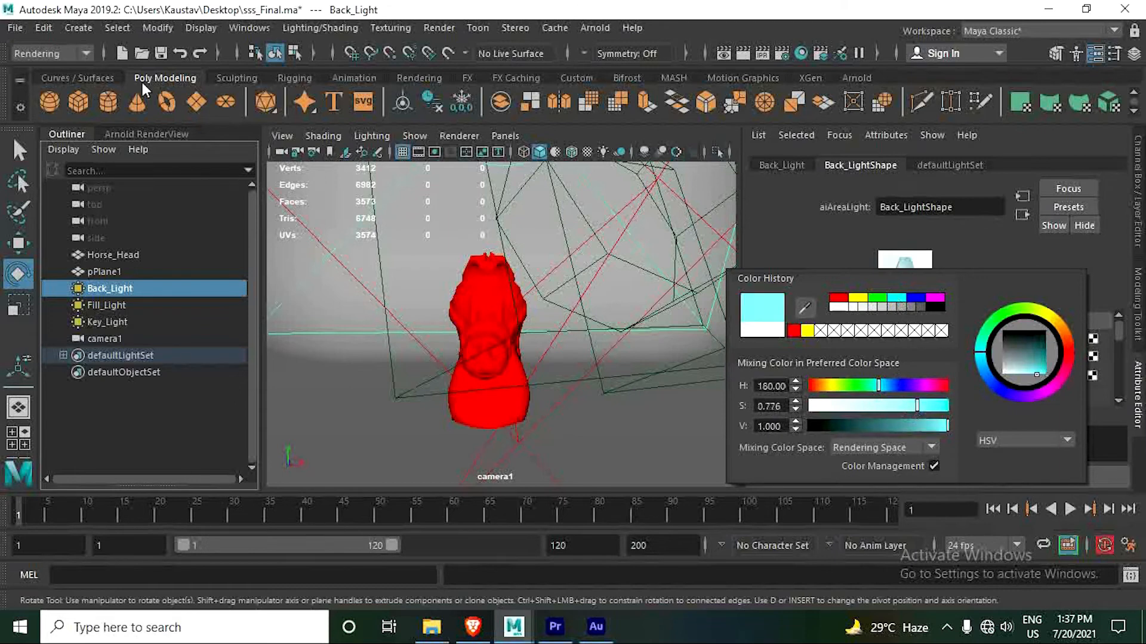
pyautogui.click(141, 133)
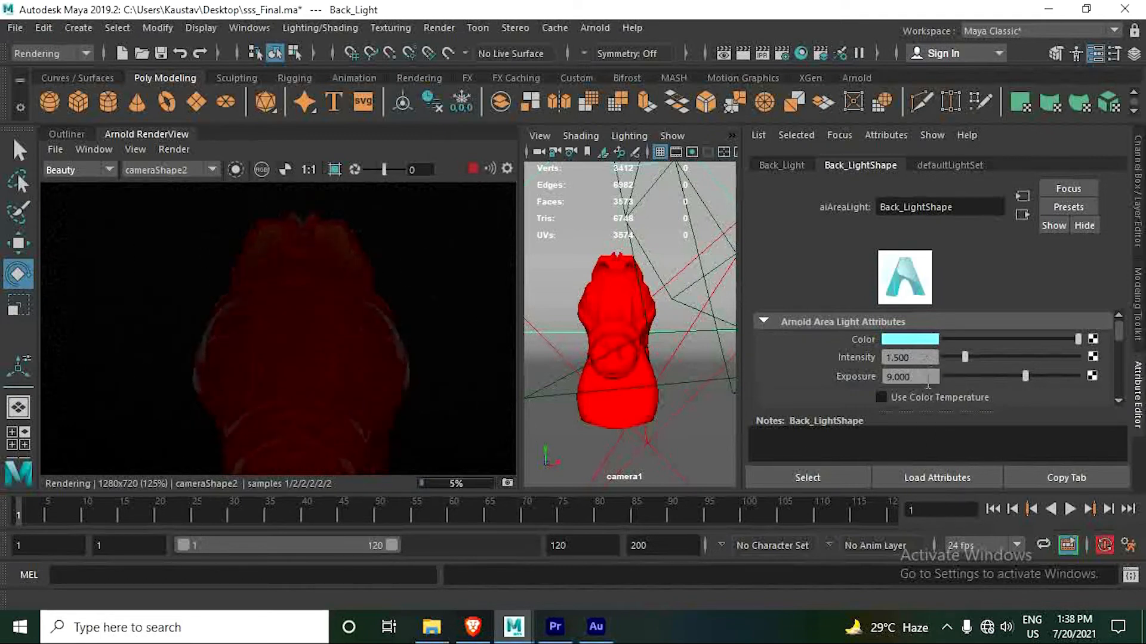
# - Try an exposure of 20 on the back light, and reduce it to 10
pyautogui.click(862, 376)
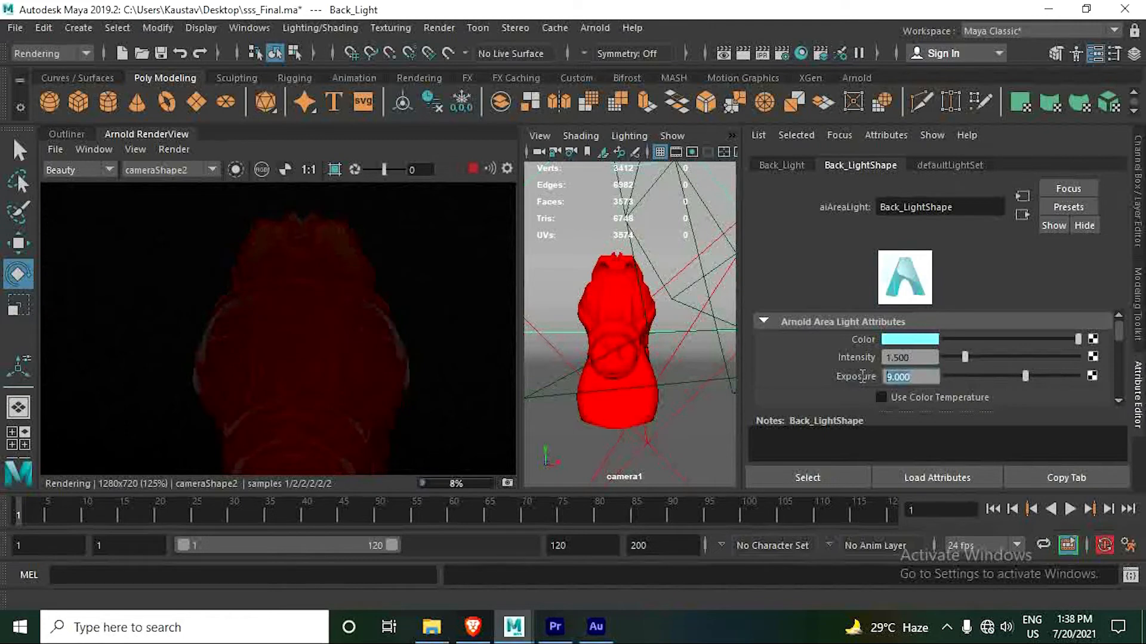
pyautogui.write('20')
pyautogui.press('Return')
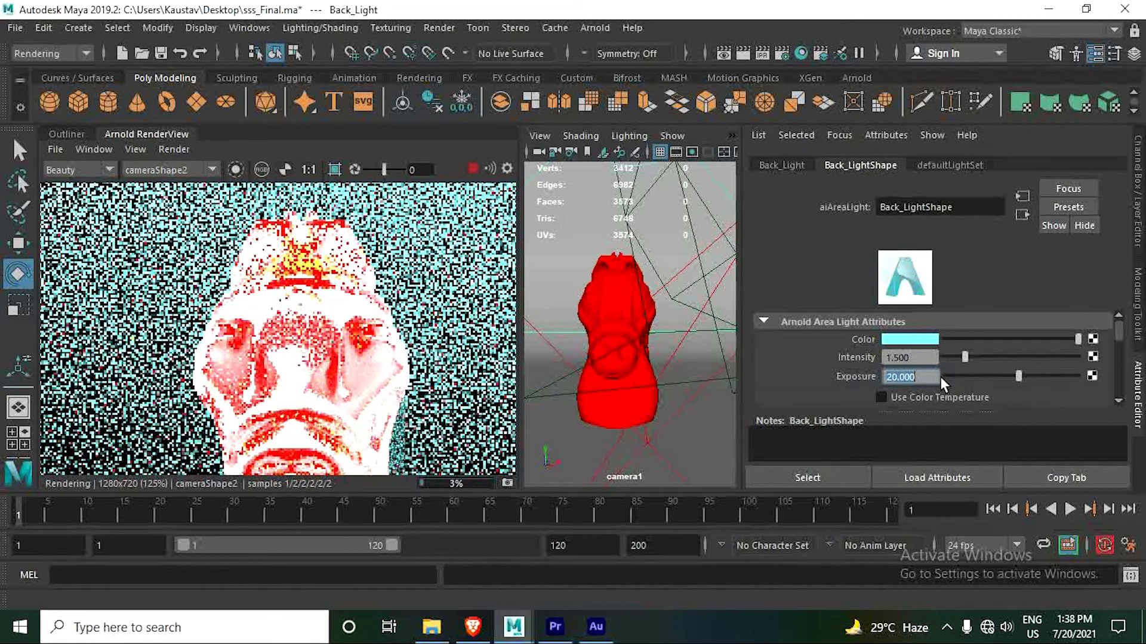
pyautogui.write('10')
pyautogui.press('Return')
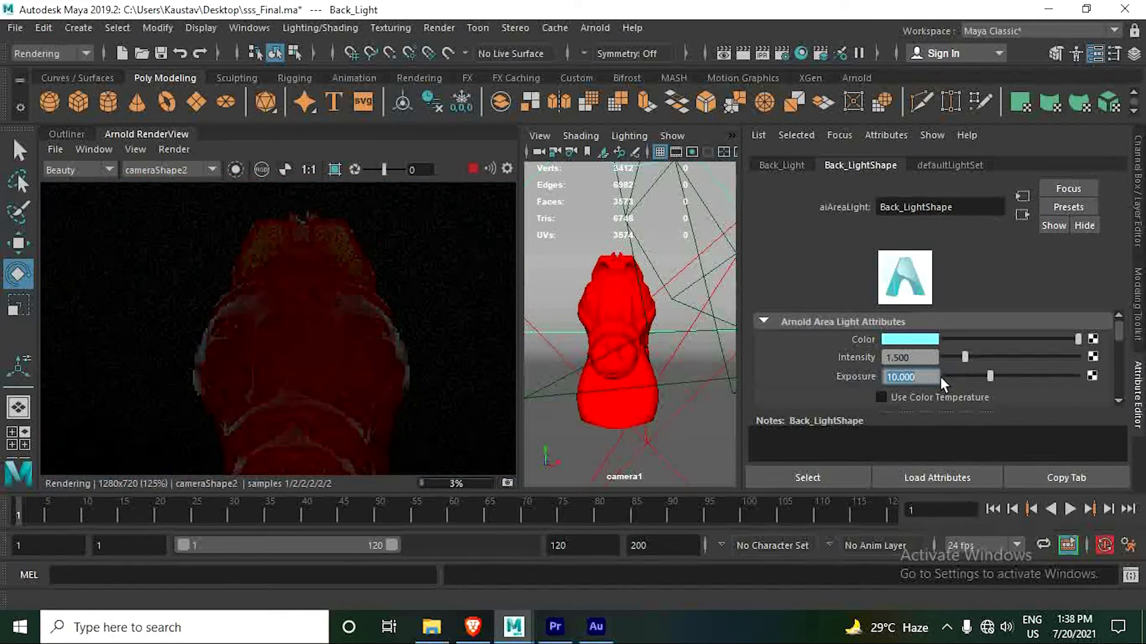
# - Set the back light's intensity to 2 and its color to light green with hue 120 and saturation about 0.622
pyautogui.doubleClick(885, 356)
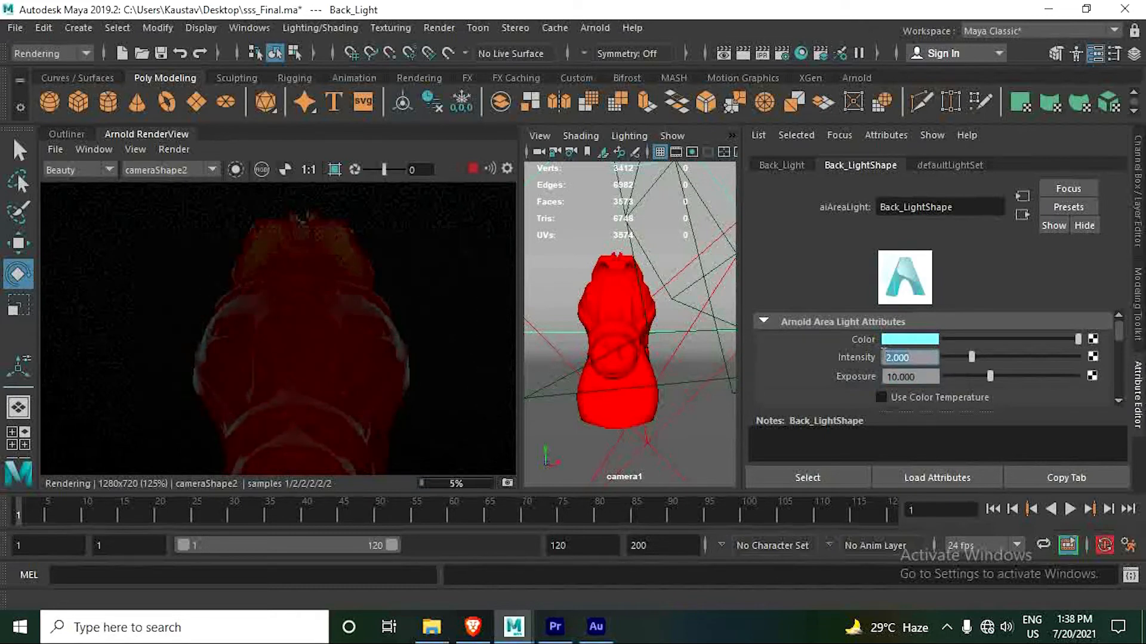
pyautogui.click(901, 339)
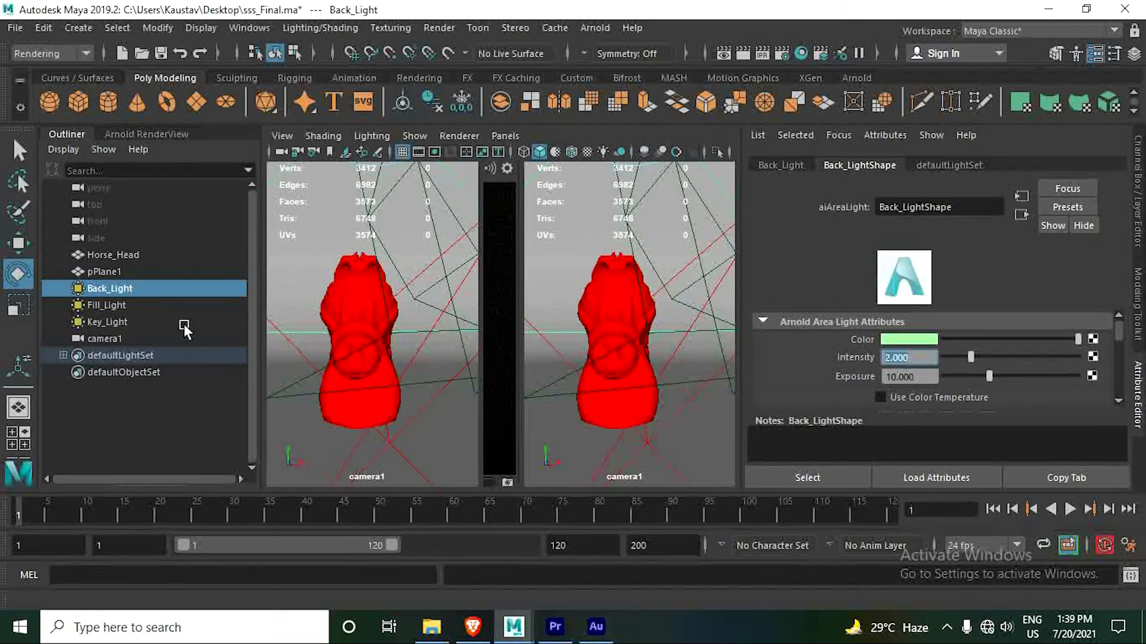
# - Give Fill_Light the light cyan color used earlier on the back light
pyautogui.click(120, 307)
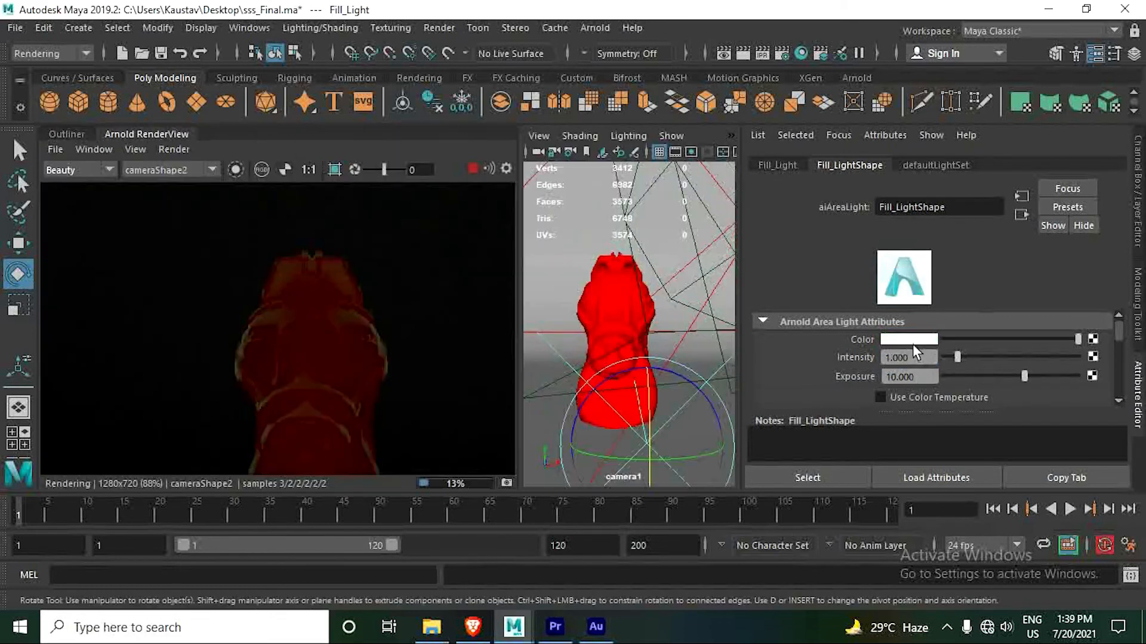
pyautogui.click(911, 339)
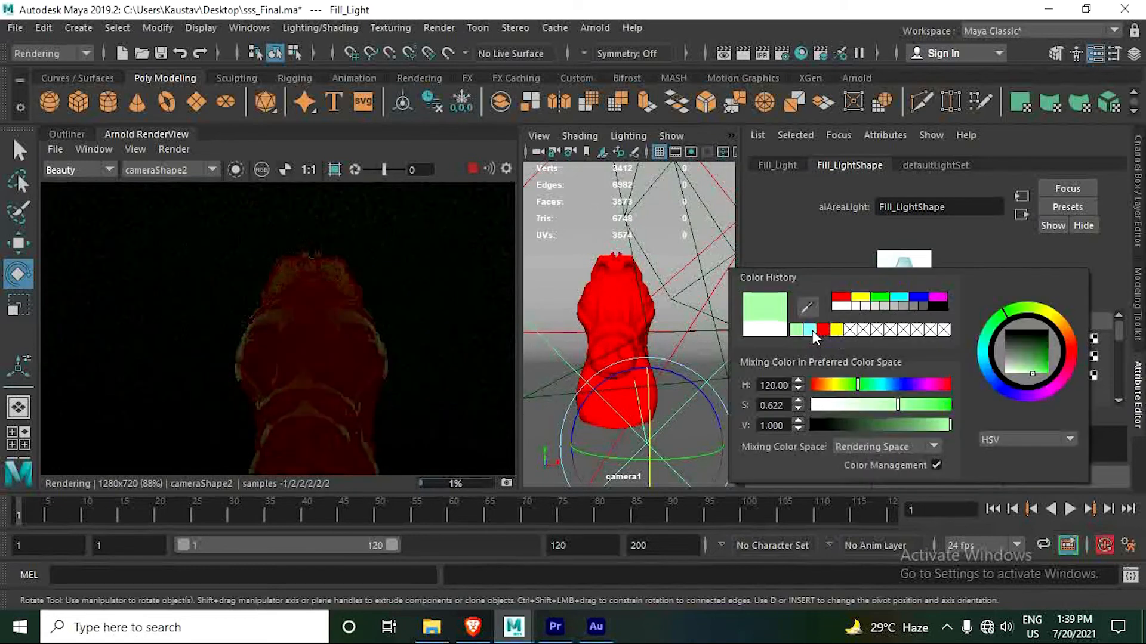
pyautogui.click(812, 331)
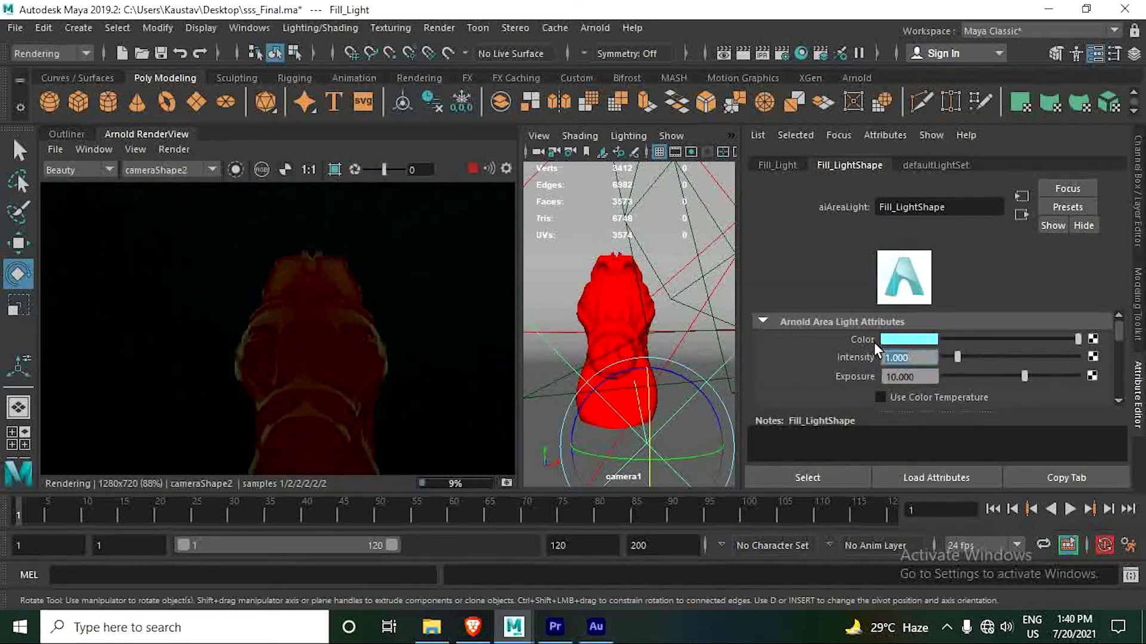
# - Set the fill light's intensity to 2 and its exposure to 12
pyautogui.write('2')
pyautogui.press('Tab')
pyautogui.write('12')
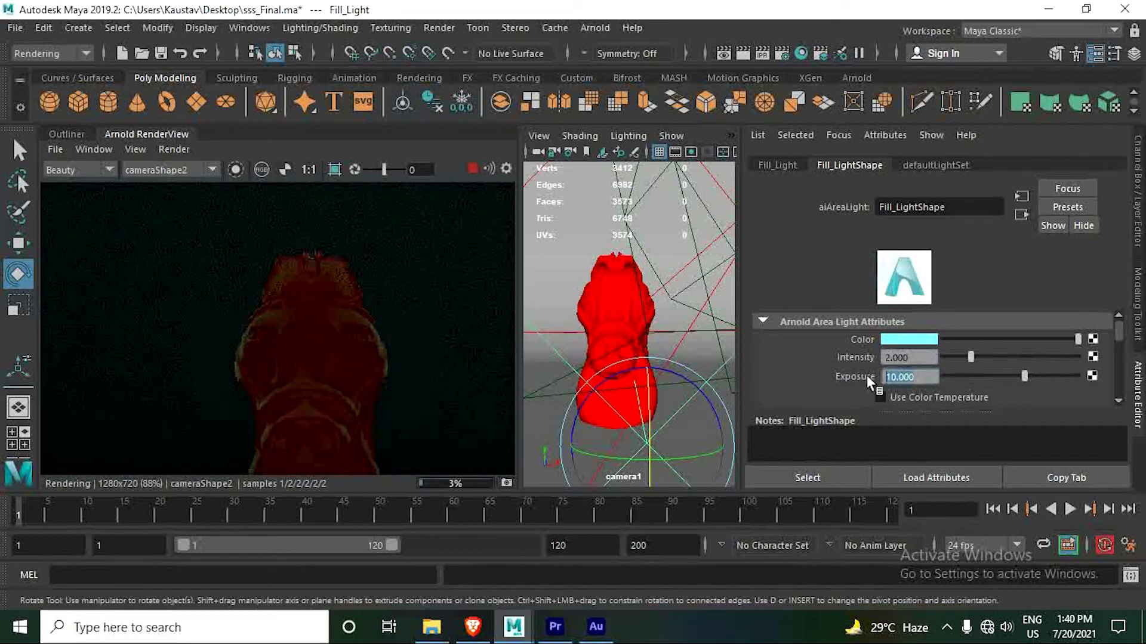
pyautogui.press('Return')
# - Open light-centric light linking and unlink the ground plane pPlane1 from Fill_Light
pyautogui.click(321, 28)
pyautogui.moveTo(368, 180)
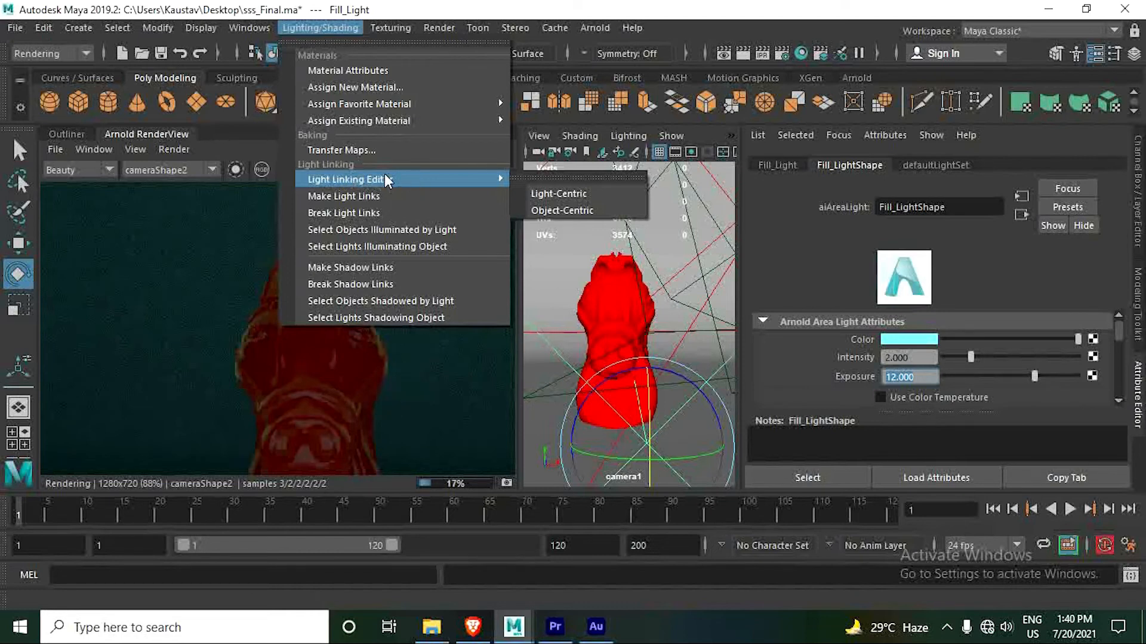
pyautogui.click(567, 194)
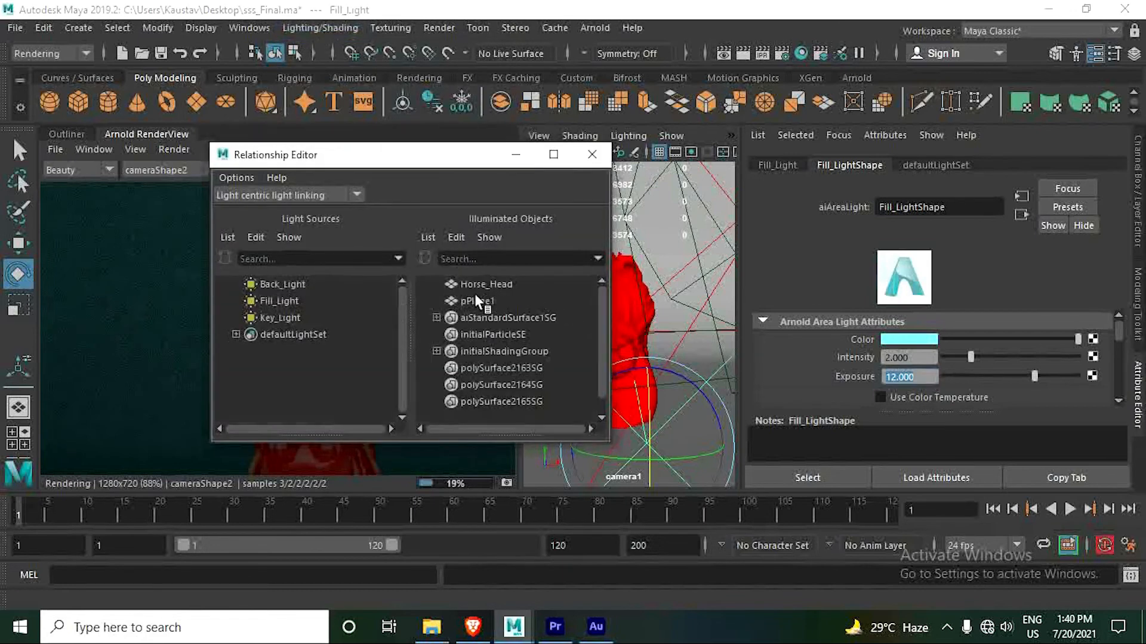
pyautogui.click(279, 299)
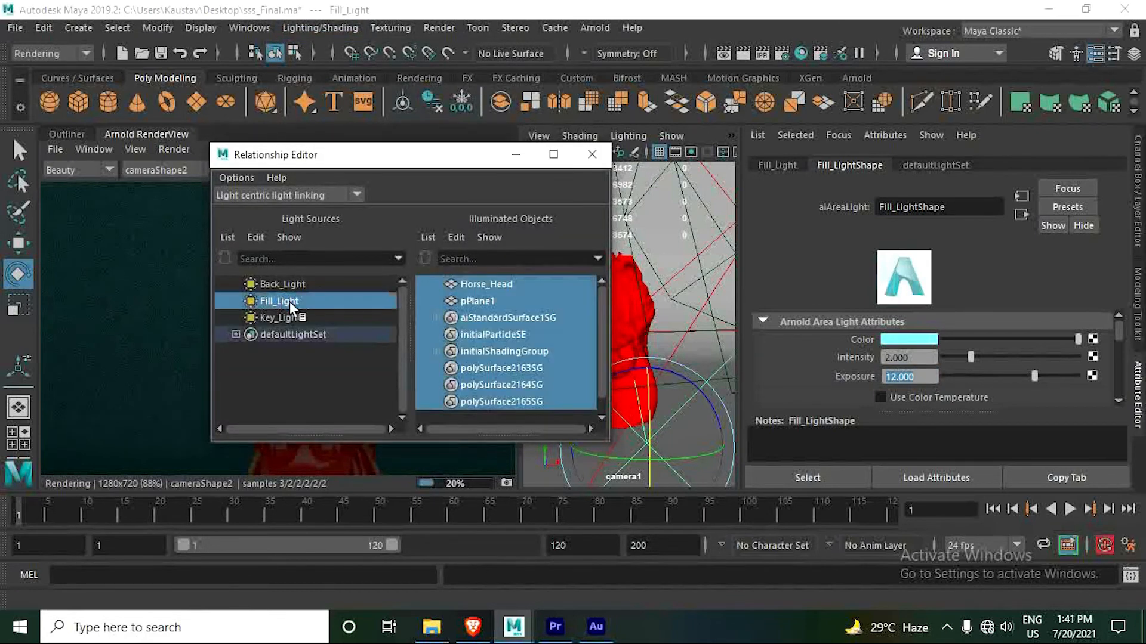
pyautogui.click(481, 302)
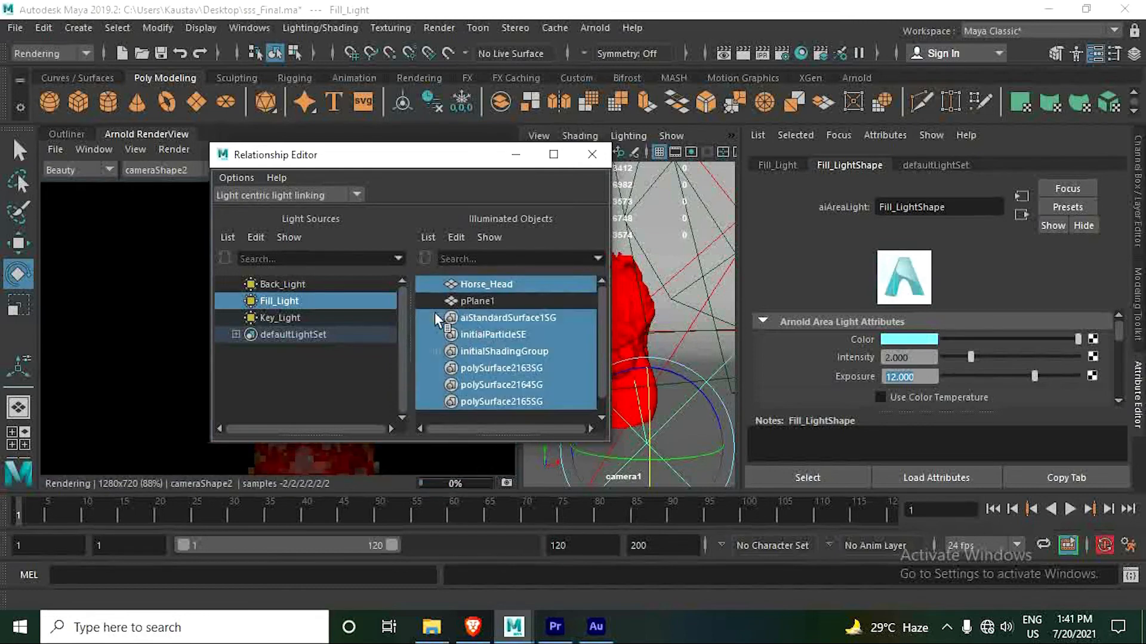
# - Move the Relationship Editor clear of the render, unlink pPlane1 from Back_Light, and close the editor
pyautogui.moveTo(306, 160); pyautogui.dragTo(521, 144)
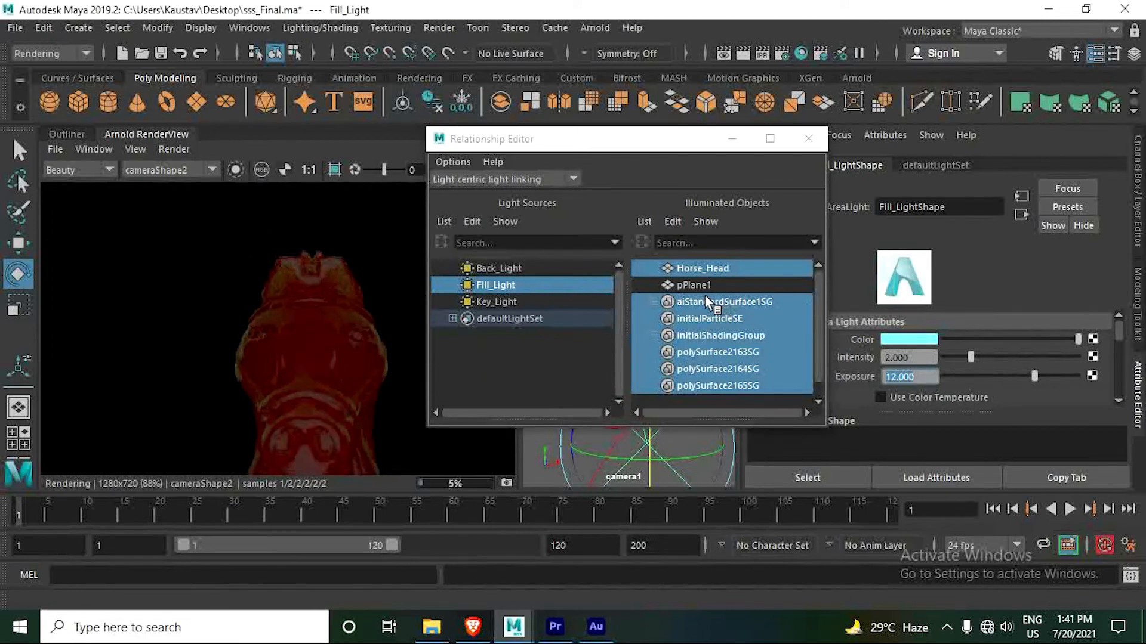
pyautogui.click(620, 139)
pyautogui.moveTo(620, 143); pyautogui.dragTo(600, 143)
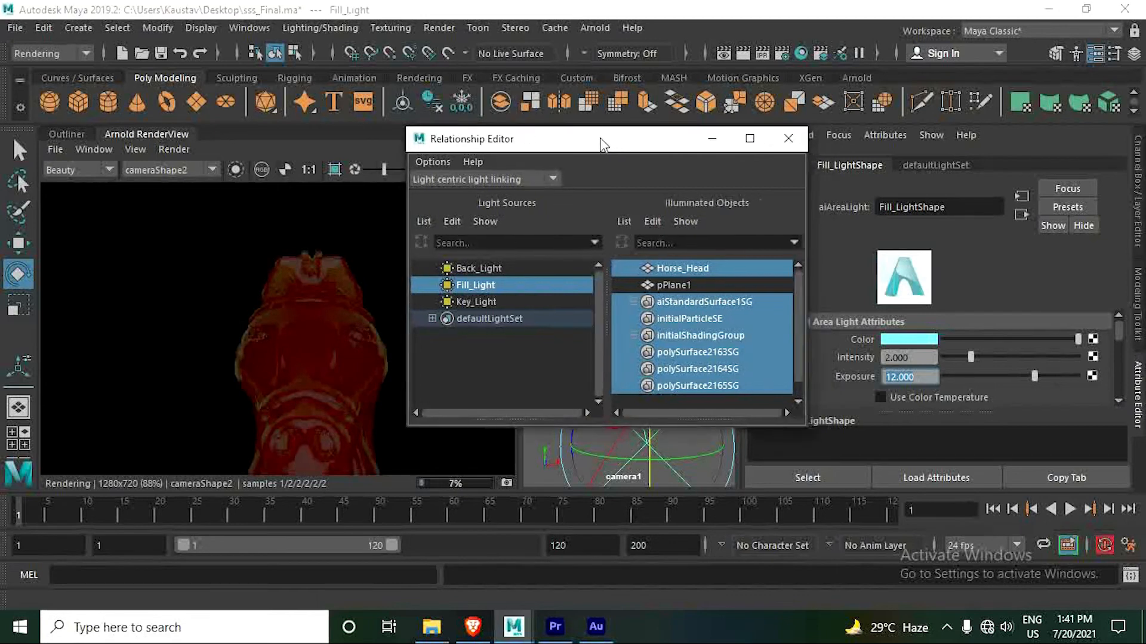
pyautogui.click(481, 268)
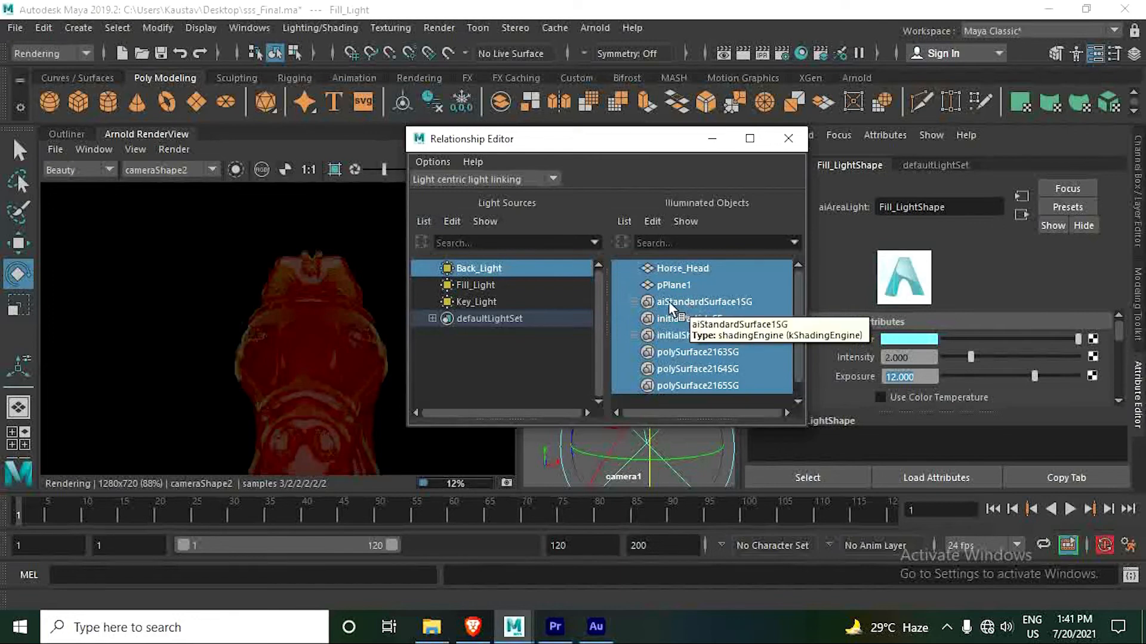
pyautogui.scroll(-1, 260, 306)
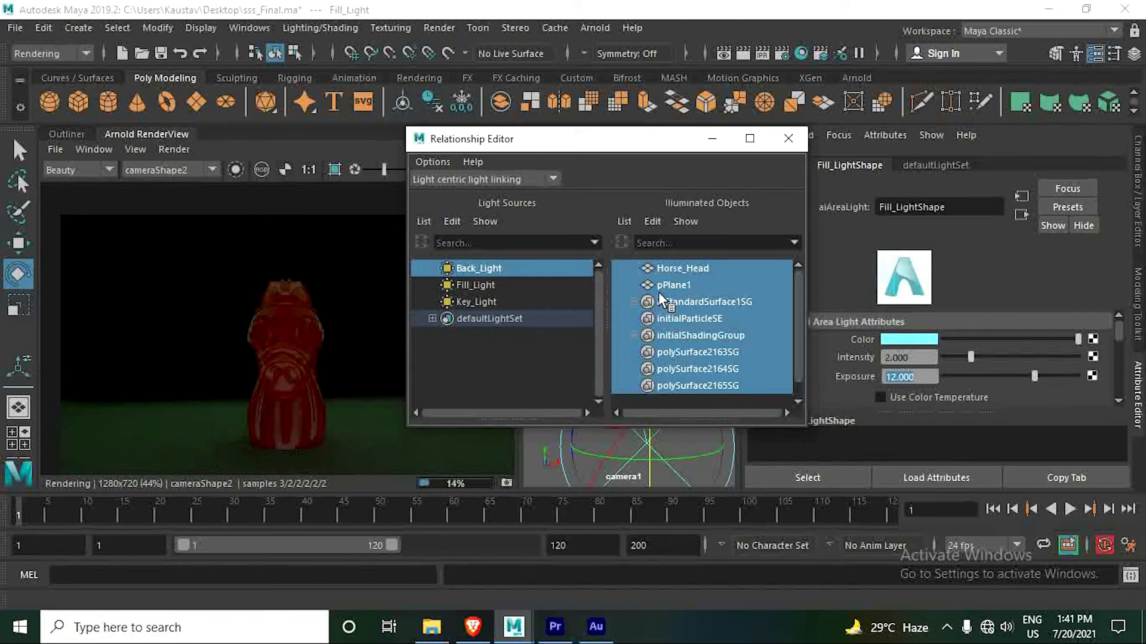
pyautogui.click(675, 285)
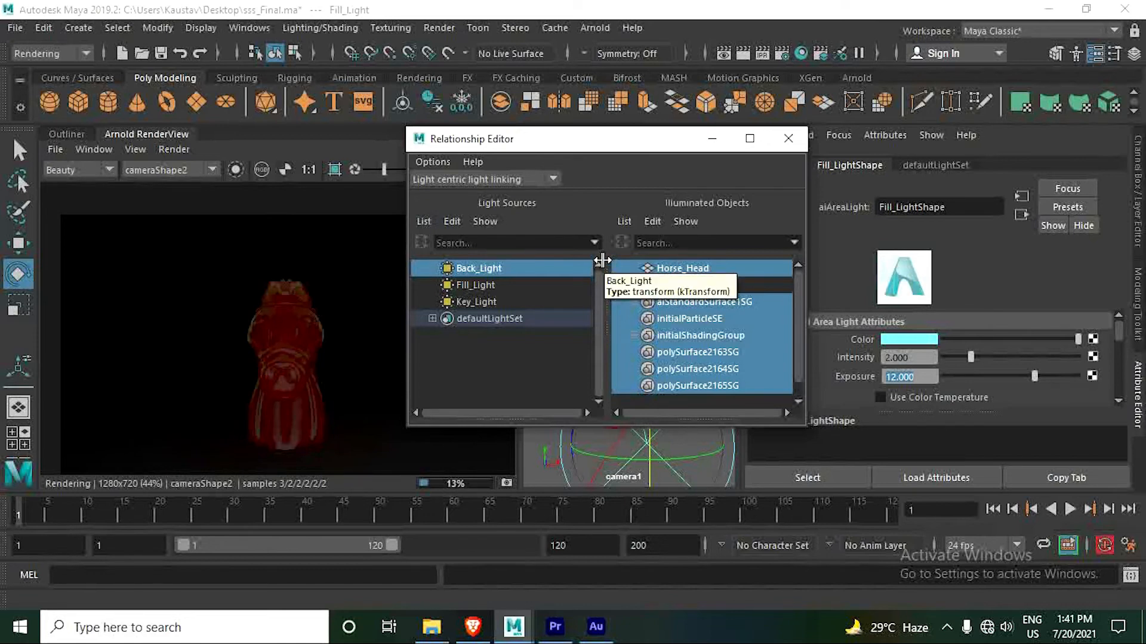
pyautogui.click(787, 140)
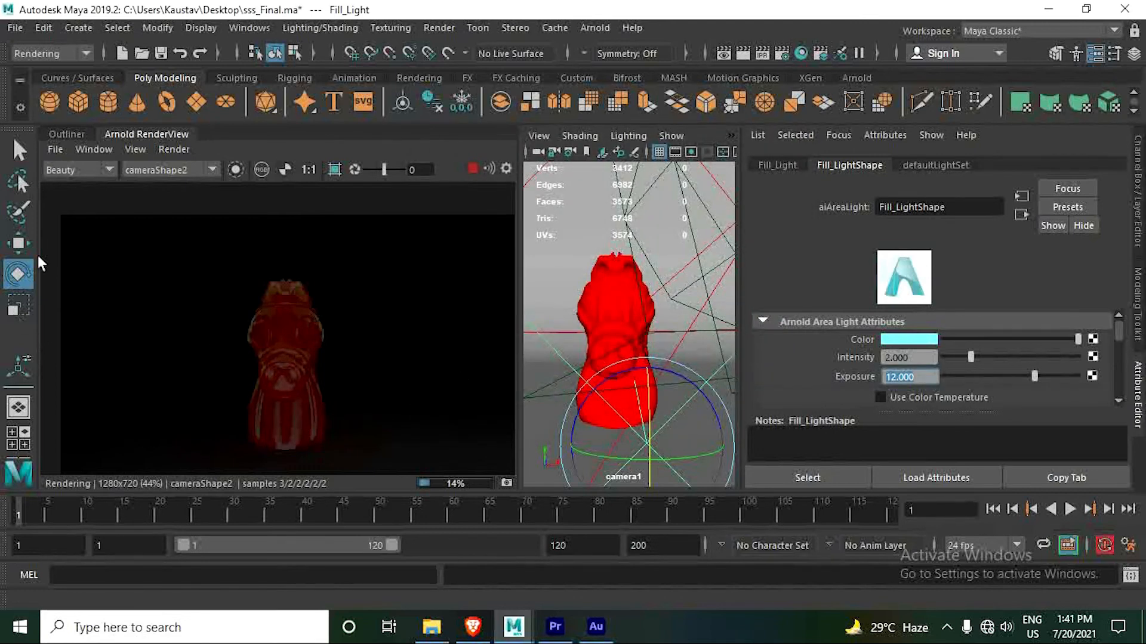
# - Select Key_Light and set its exposure to 10
pyautogui.click(71, 136)
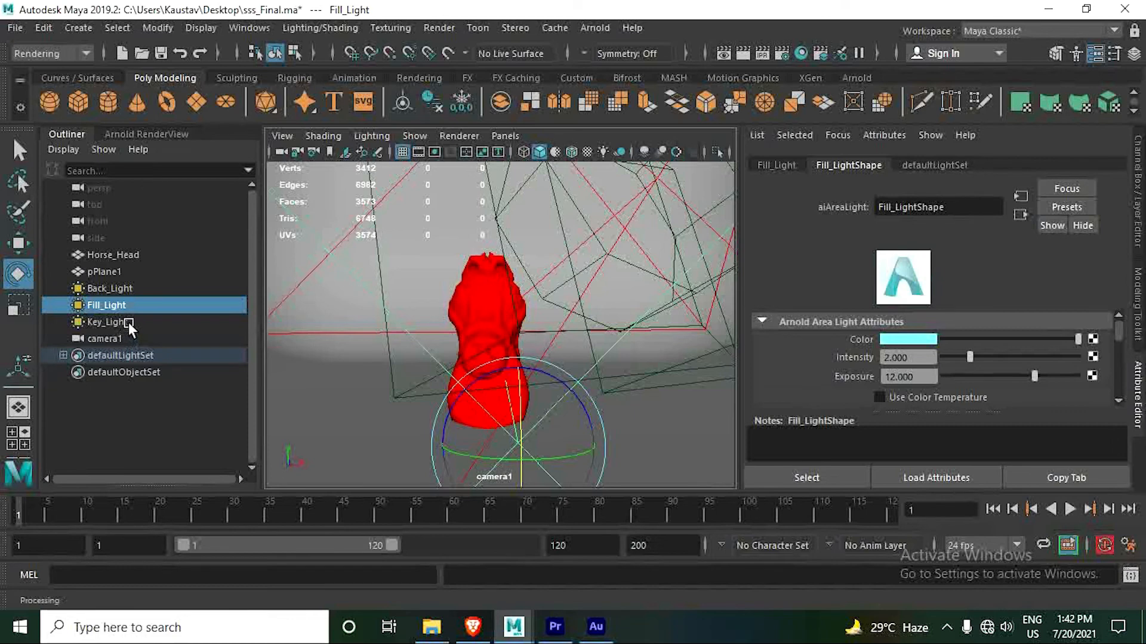
pyautogui.click(128, 322)
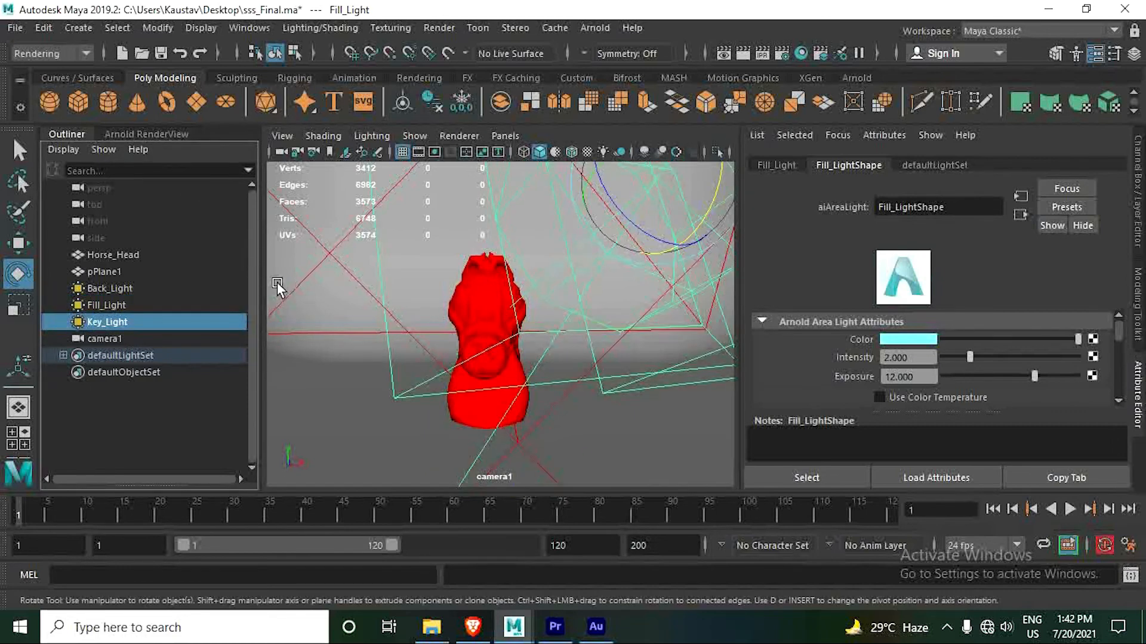
pyautogui.click(156, 134)
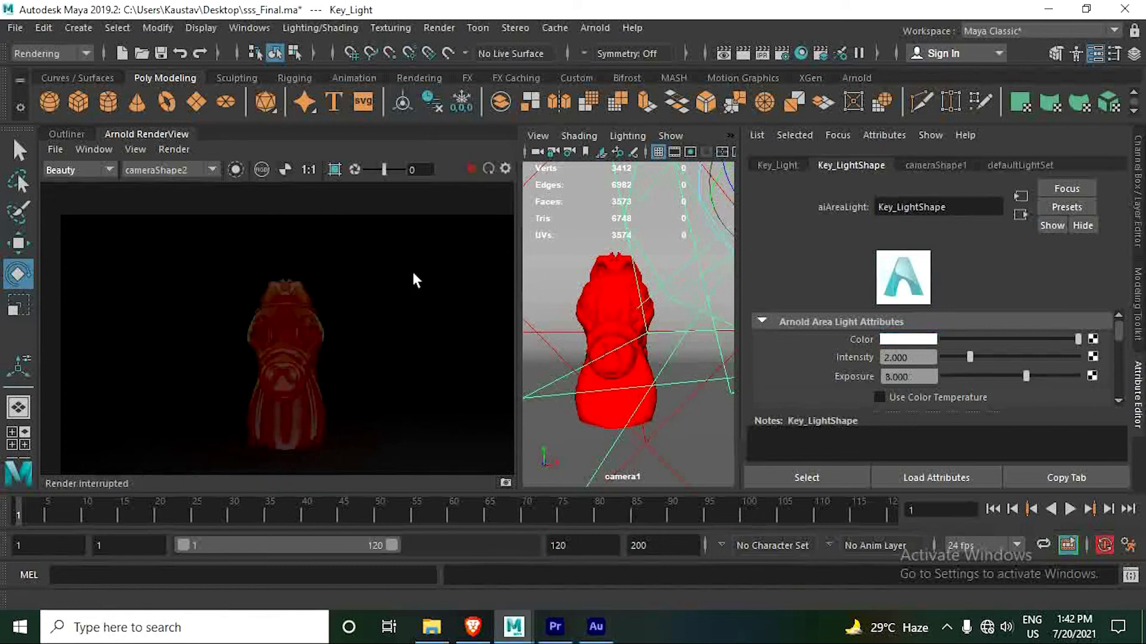
pyautogui.click(67, 134)
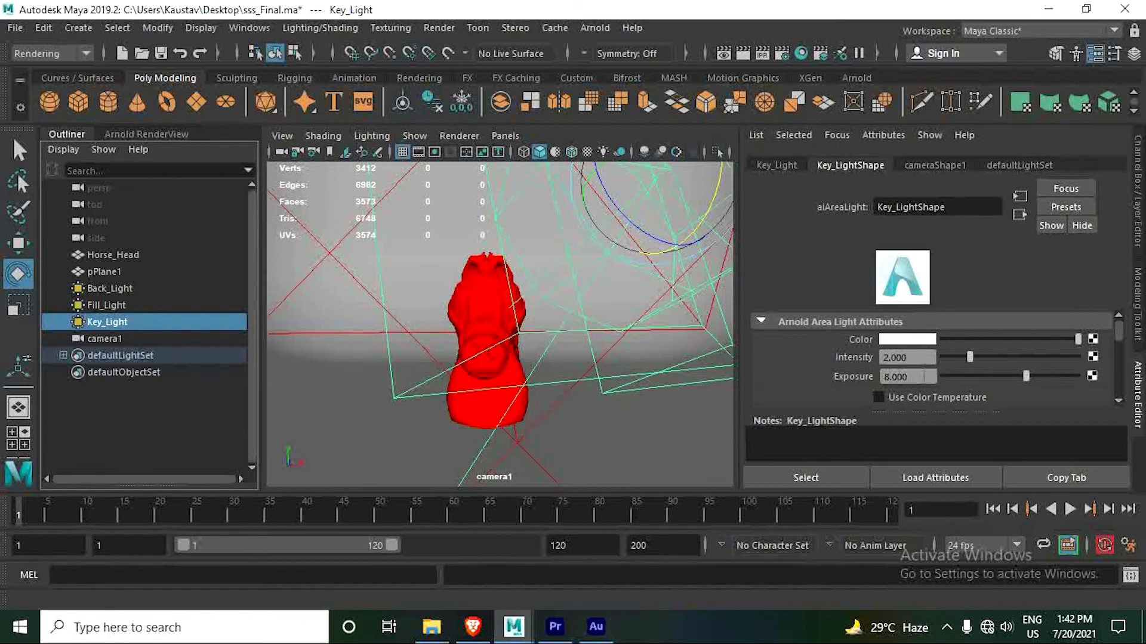
pyautogui.click(904, 376)
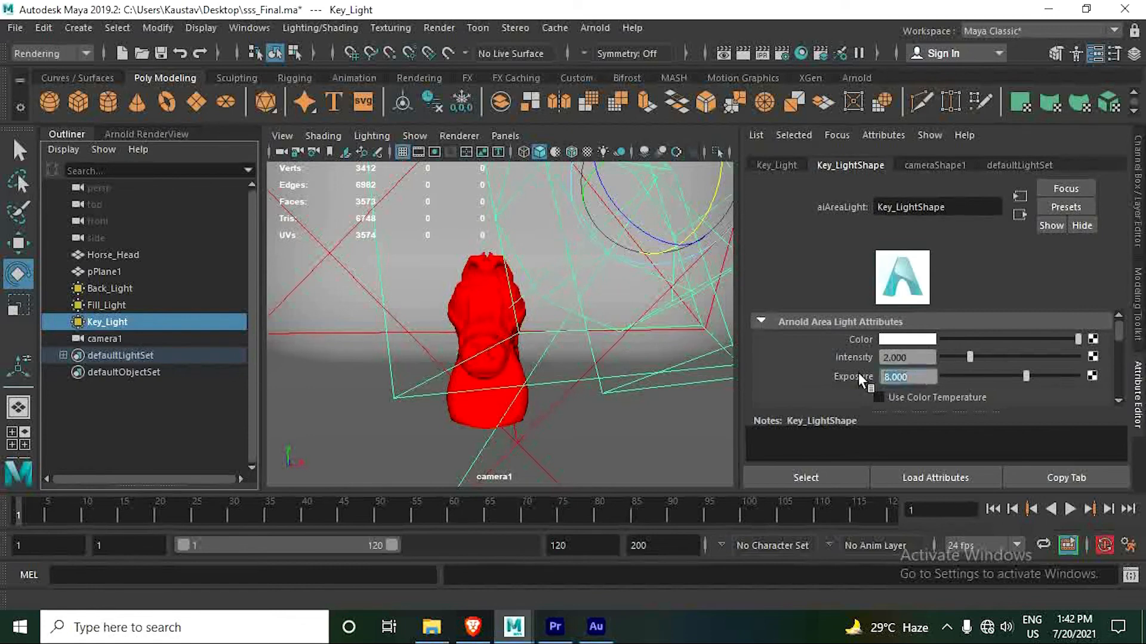
pyautogui.write('10')
pyautogui.press('Return')
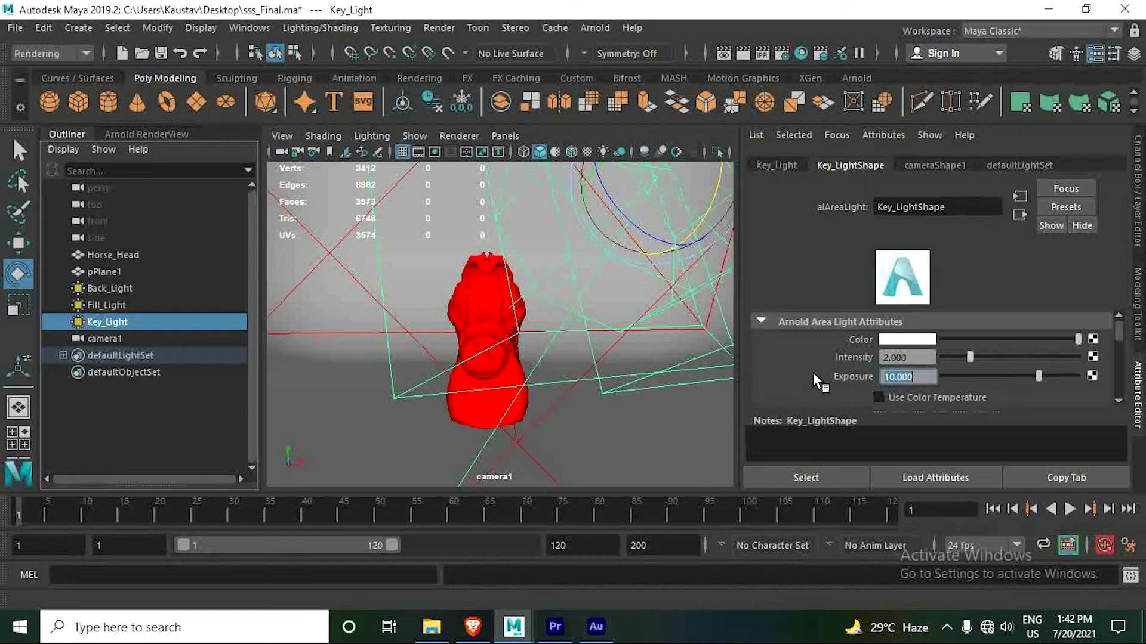
# - Restart the live Arnold render and inspect the horse head up close and from a side angle
pyautogui.click(146, 135)
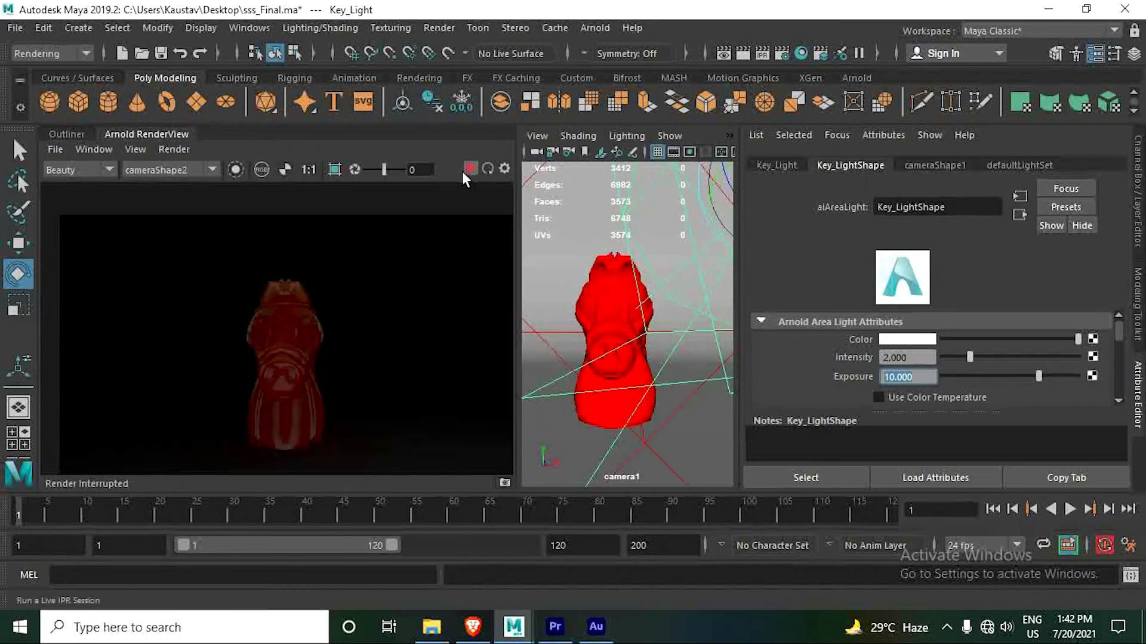
pyautogui.click(487, 169)
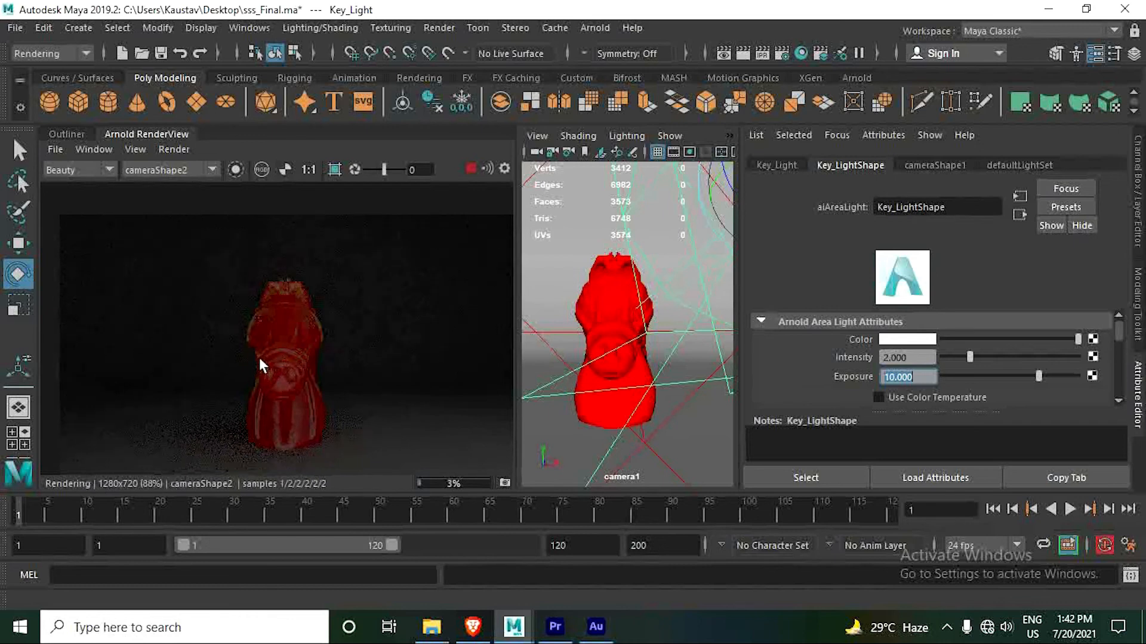
pyautogui.scroll(2, 260, 366)
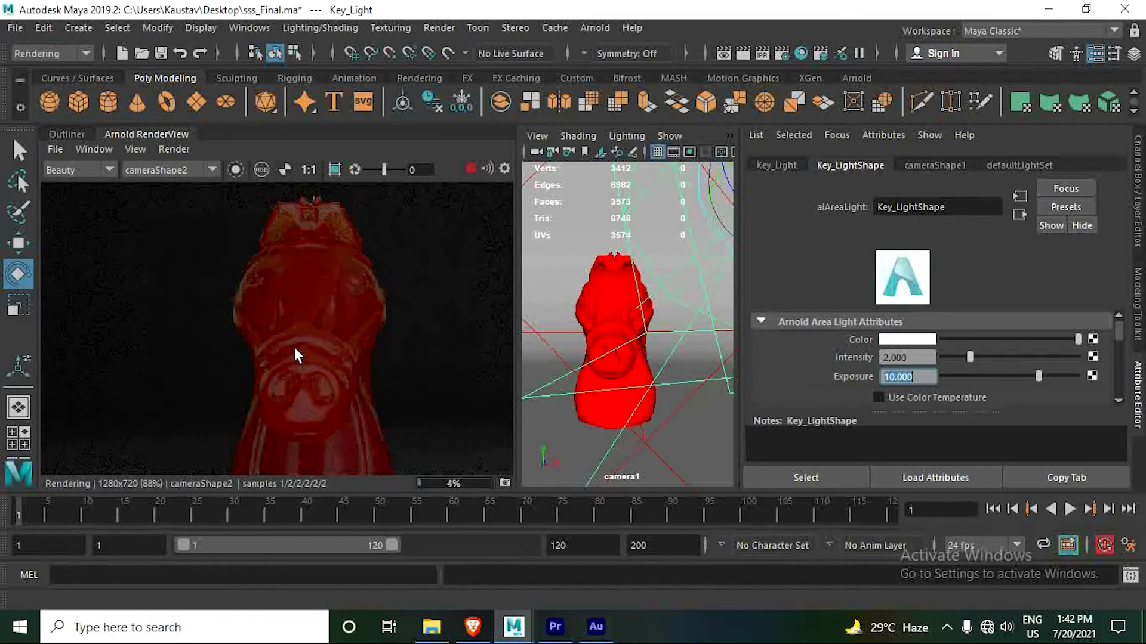
pyautogui.scroll(-1, 297, 355)
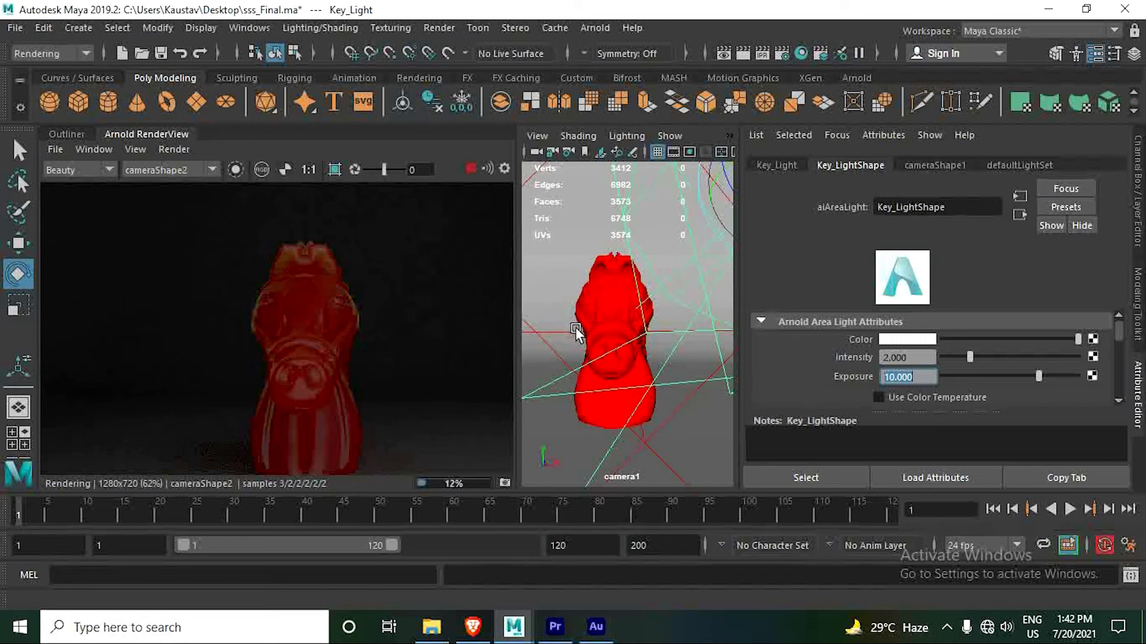
pyautogui.click(596, 322)
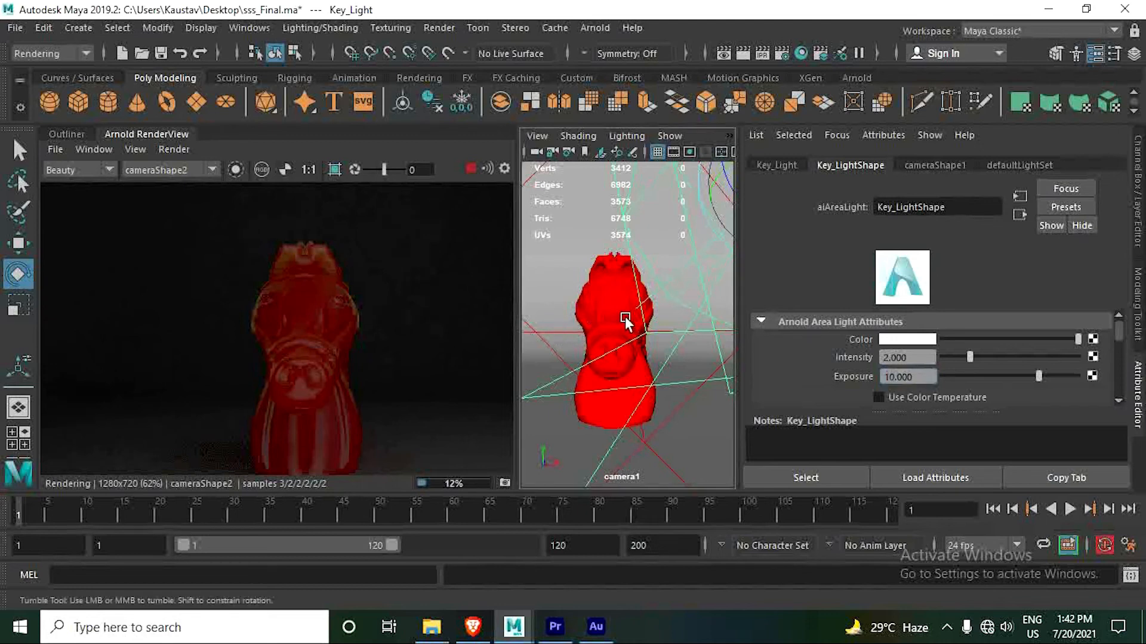
pyautogui.moveTo(636, 319); pyautogui.dragTo(655, 325)
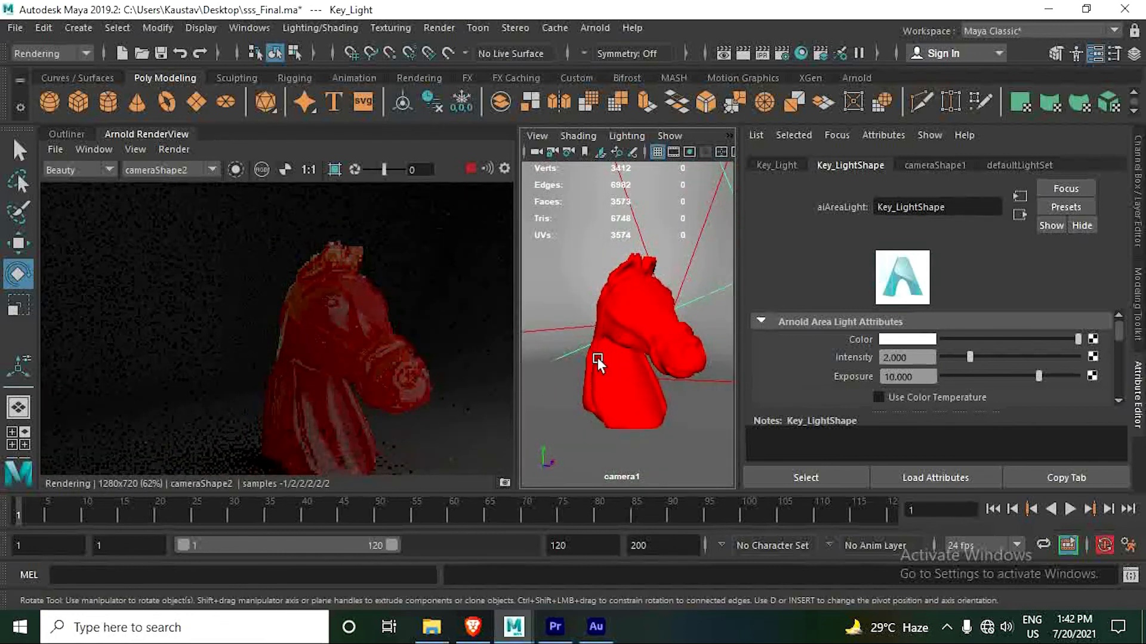
pyautogui.keyDown('alt'); pyautogui.moveTo(598, 359); pyautogui.dragTo(589, 357, button='middle'); pyautogui.keyUp('alt')
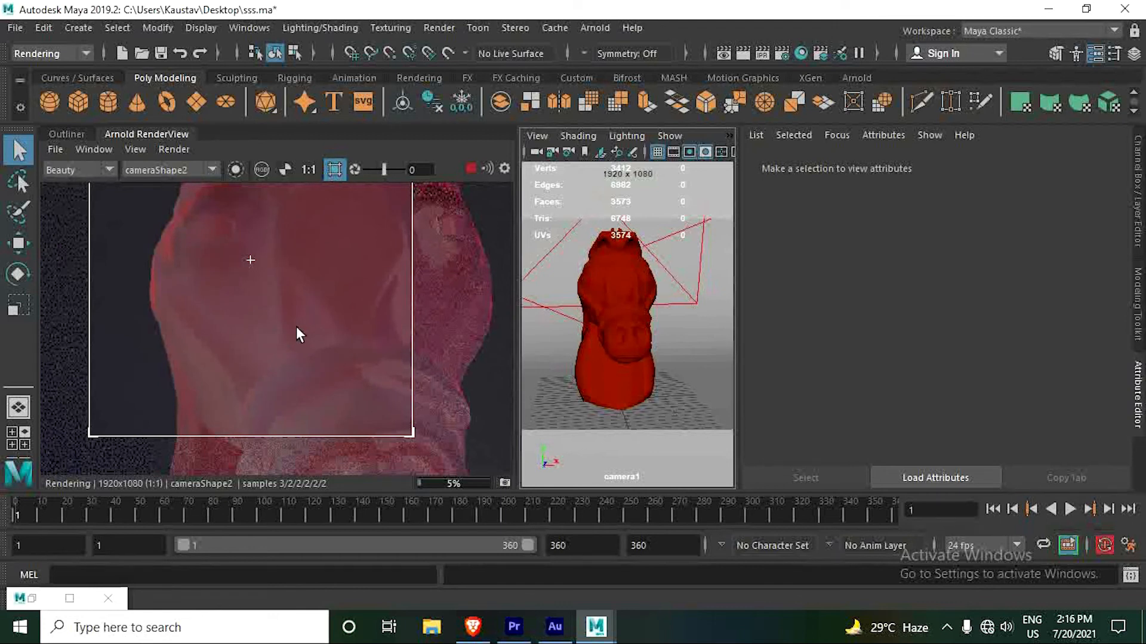
# - In the Arnold render settings, set the Camera (AA) samples to 4 and the SSS samples to 3
pyautogui.scroll(1, 310, 348)
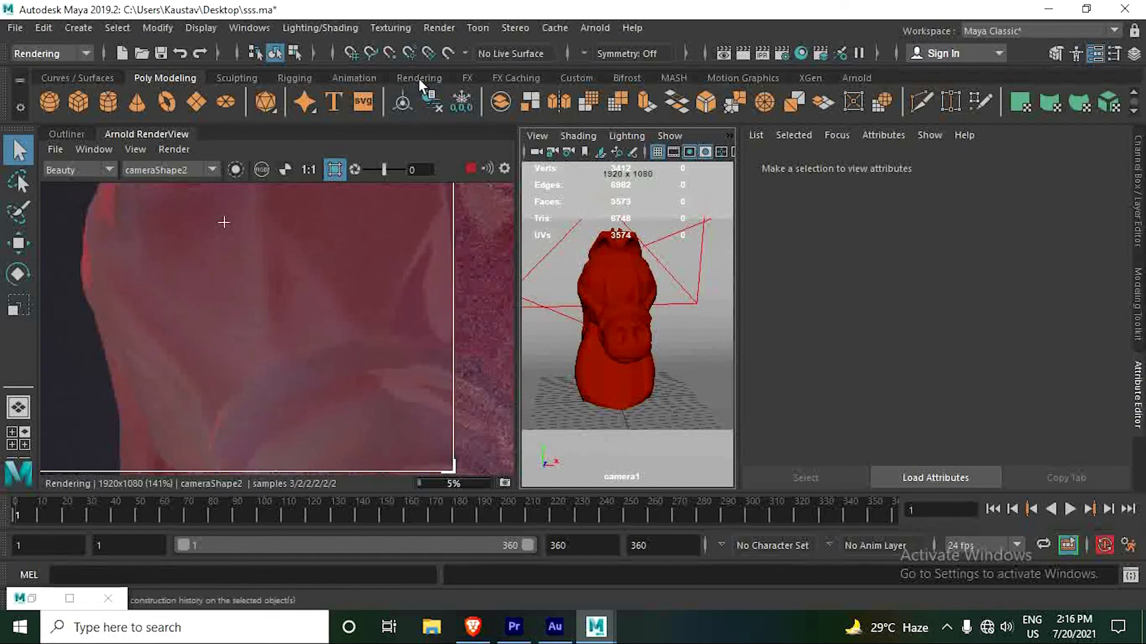
pyautogui.click(432, 28)
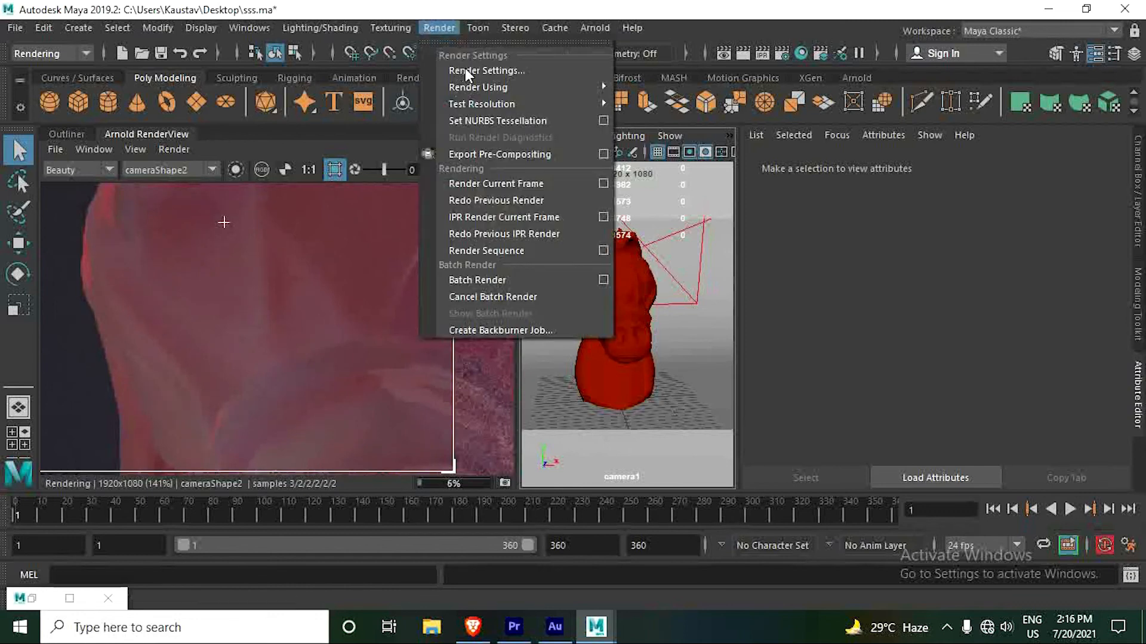
pyautogui.click(477, 70)
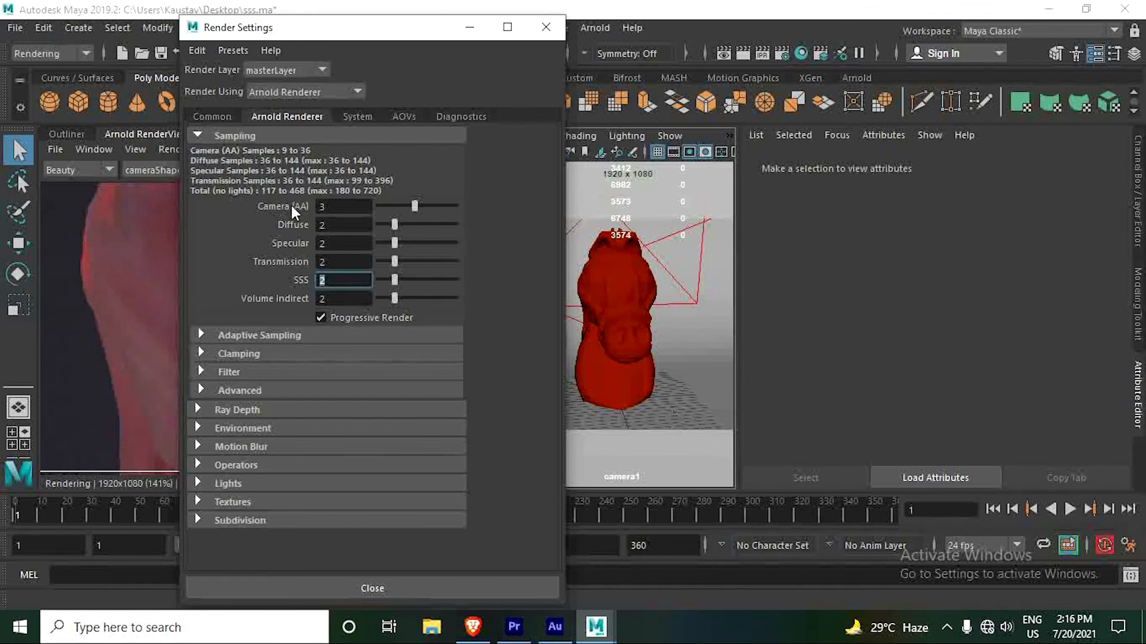
pyautogui.moveTo(339, 206); pyautogui.dragTo(303, 218)
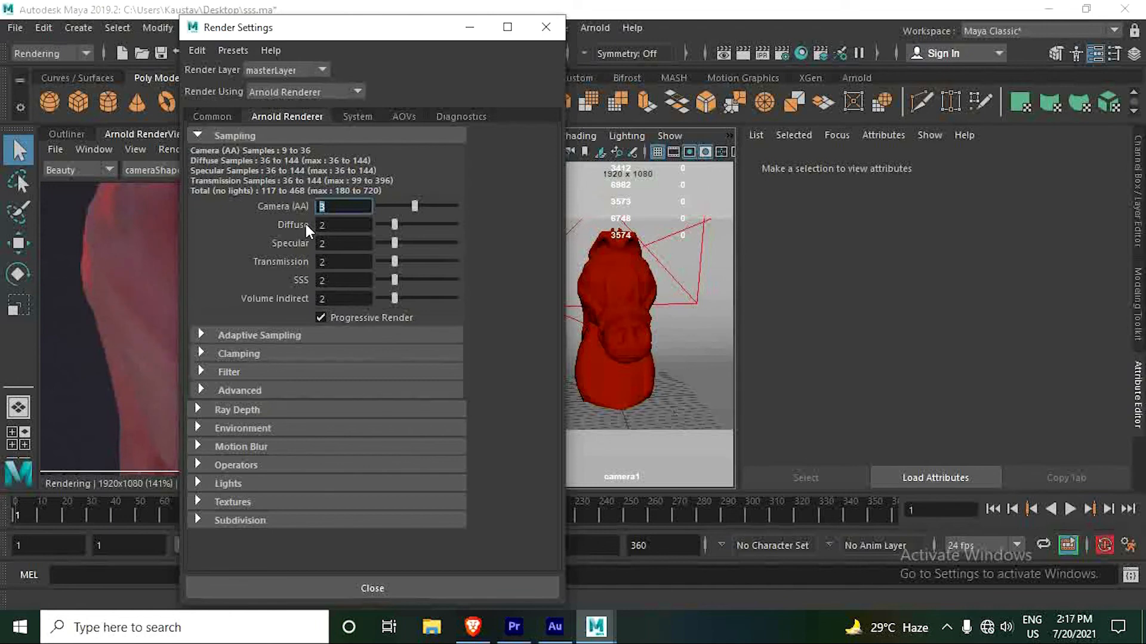
pyautogui.write('4')
pyautogui.press('Return')
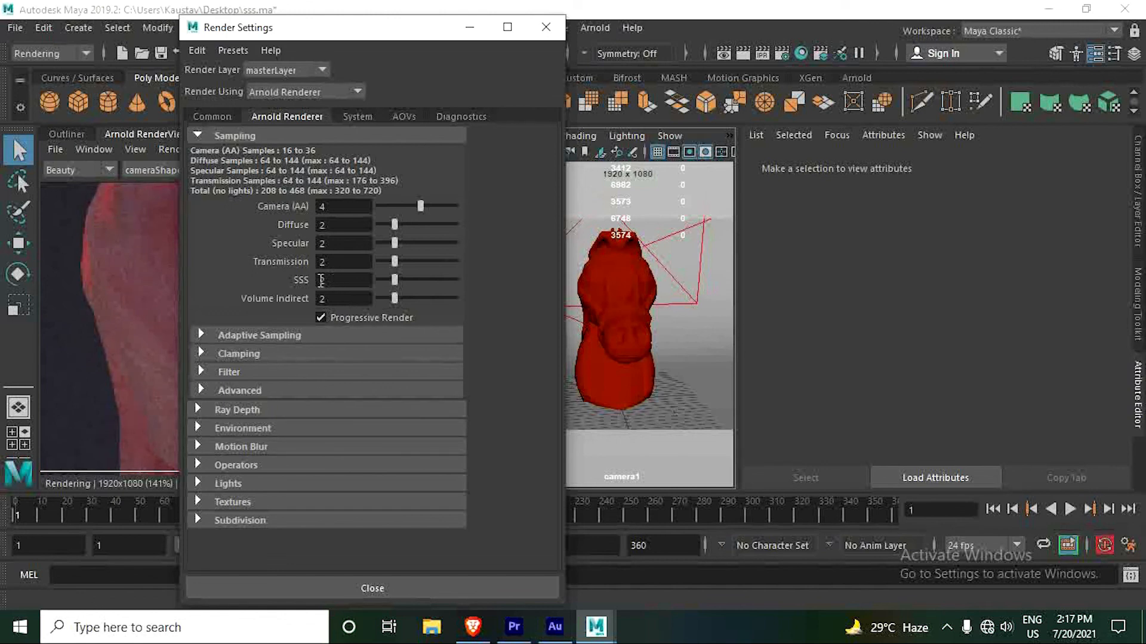
pyautogui.moveTo(320, 280); pyautogui.dragTo(306, 281)
pyautogui.write('3')
pyautogui.press('Return')
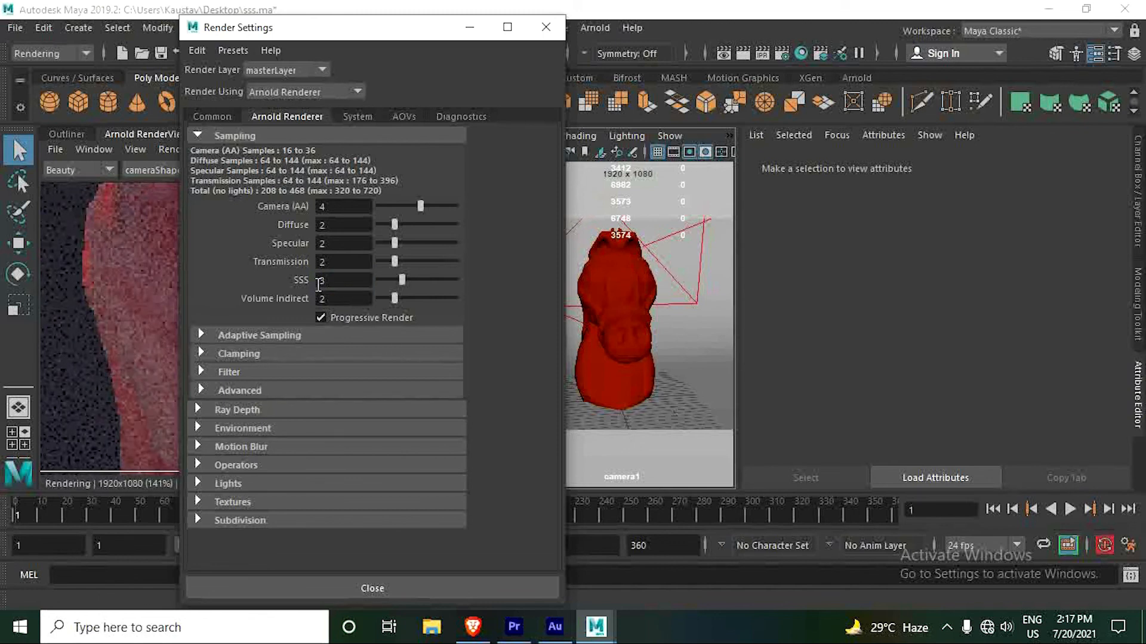
# - Open the Max. Camera (AA) value under Adaptive Sampling and move the Render Settings window clear of the live render
pyautogui.click(258, 337)
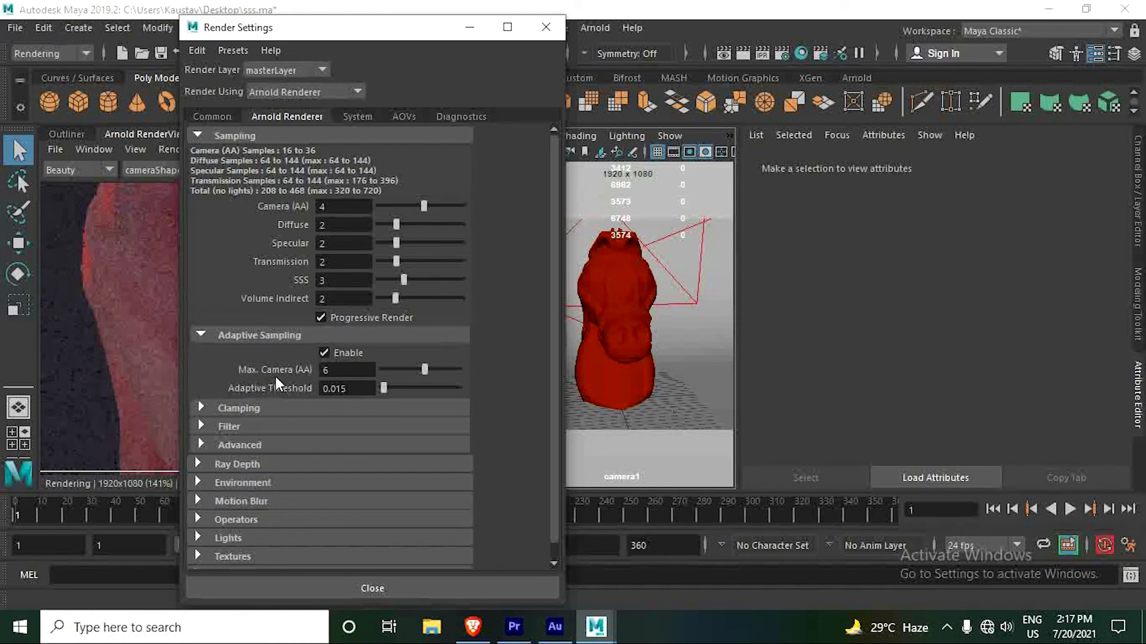
pyautogui.click(339, 370)
pyautogui.moveTo(408, 37); pyautogui.dragTo(761, 108)
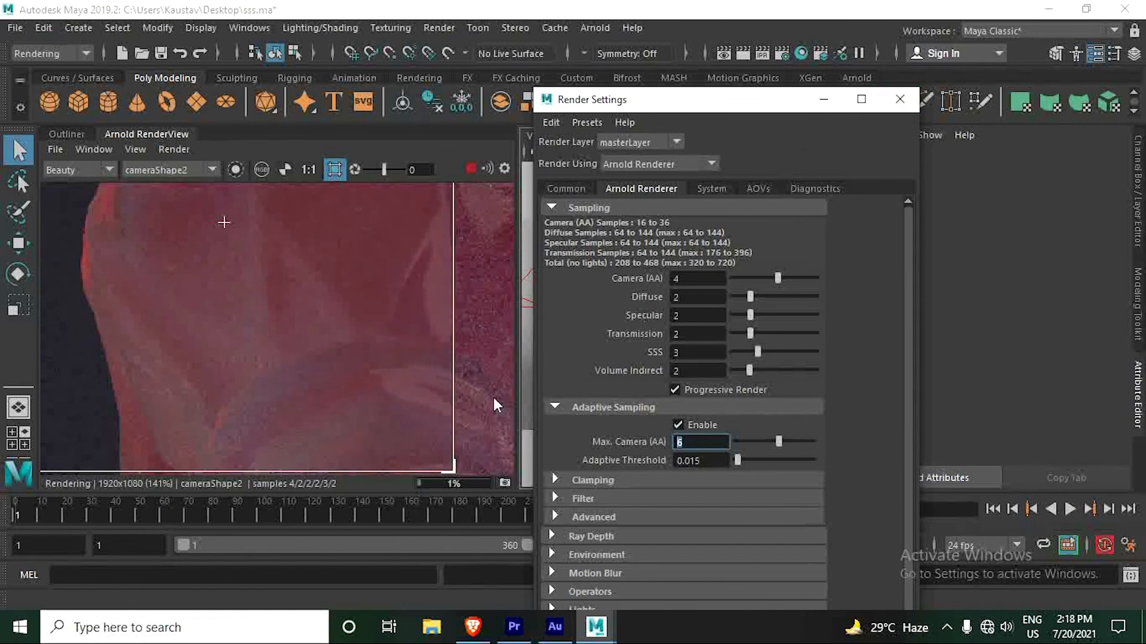
pyautogui.moveTo(698, 99); pyautogui.dragTo(852, 89)
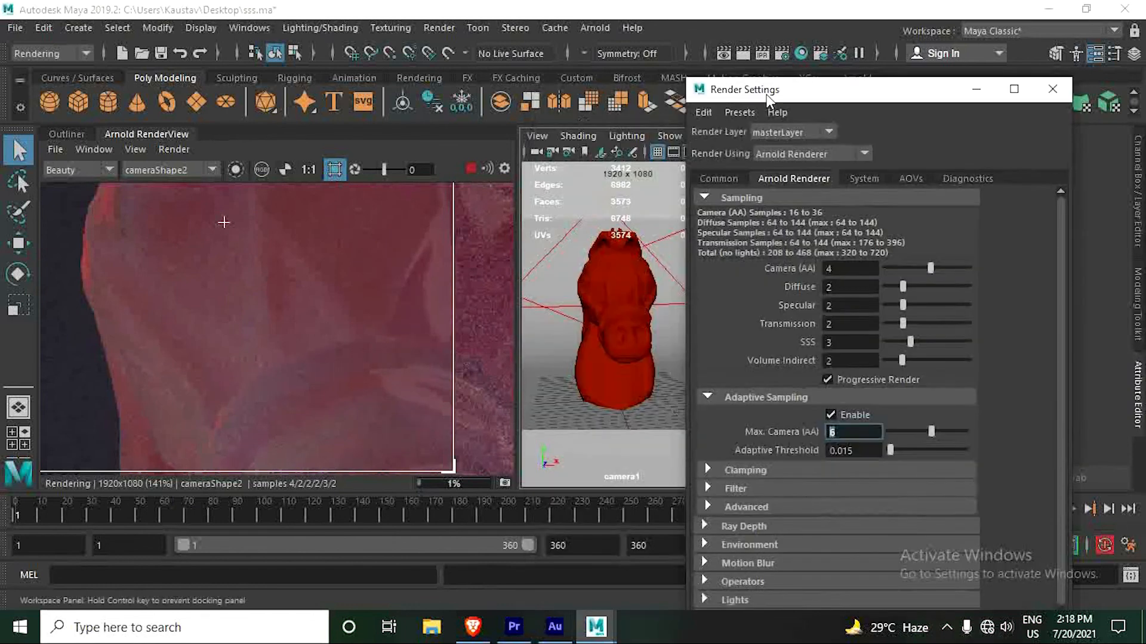